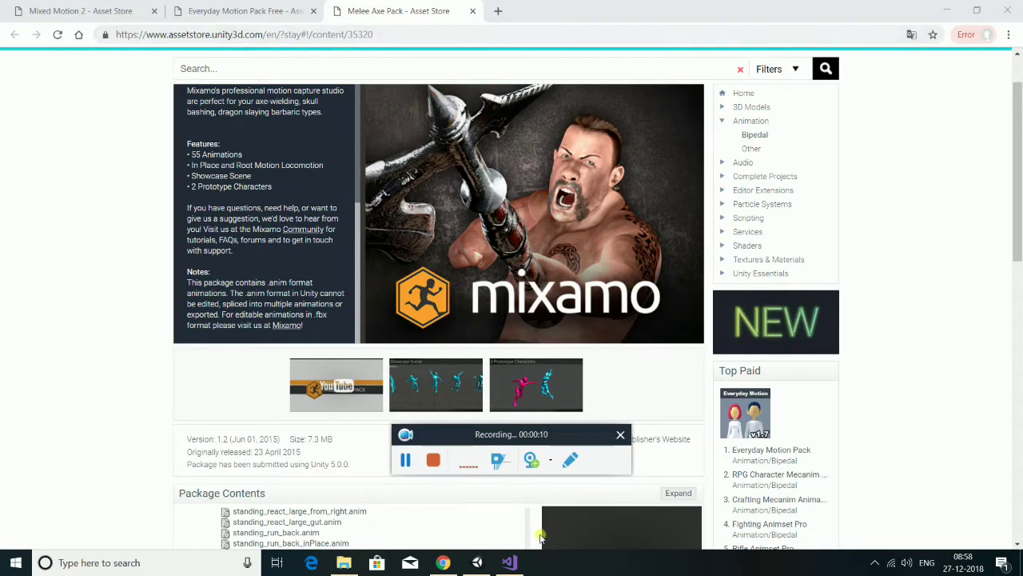
Import the downloaded Asset Store package, then close the Unity Asset Store tab to show the scene.
scroll(229, 221, "down", 1)
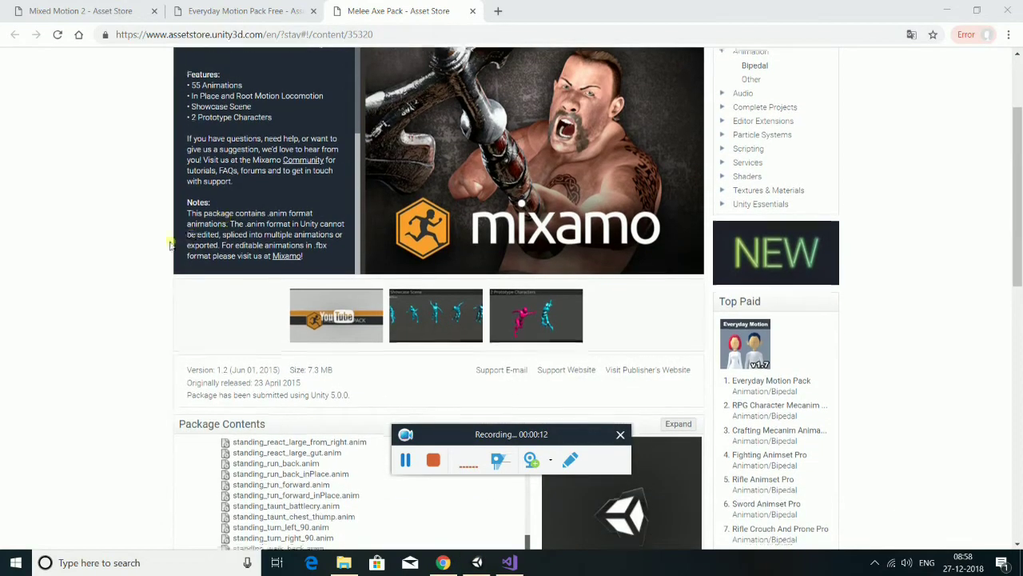
scroll(224, 256, "down", 3)
left_click(302, 281)
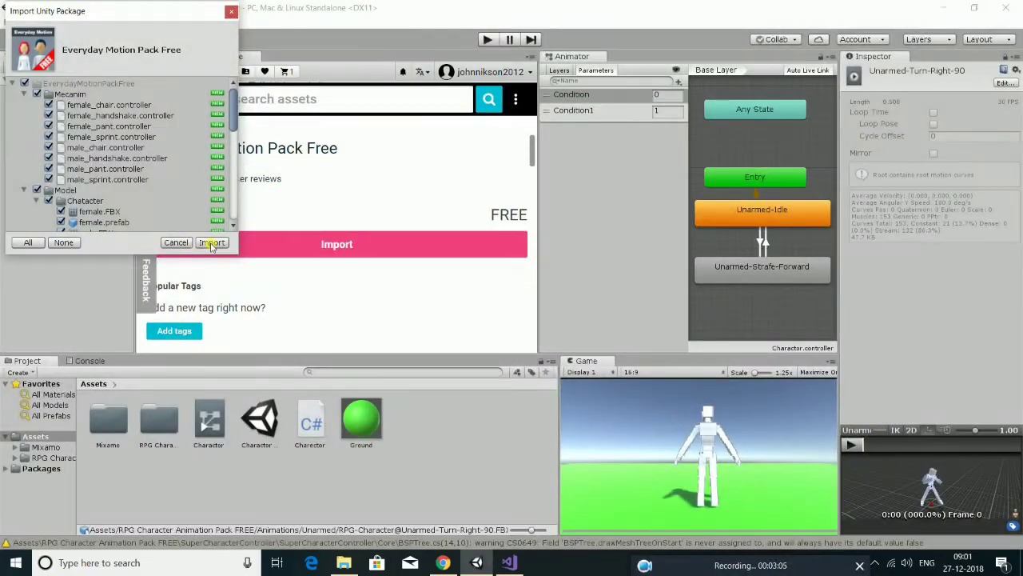
left_click(212, 243)
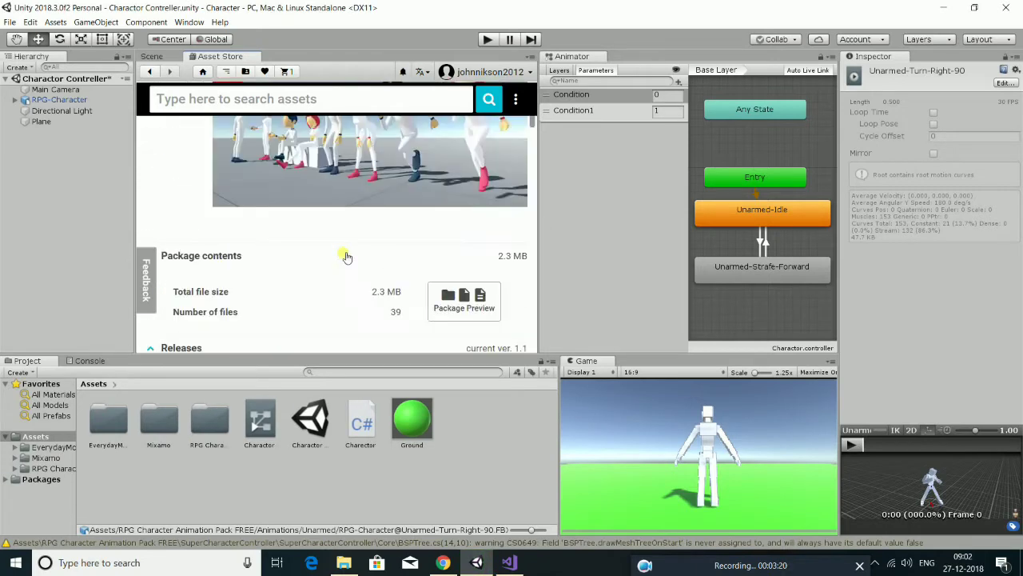
right_click(252, 57)
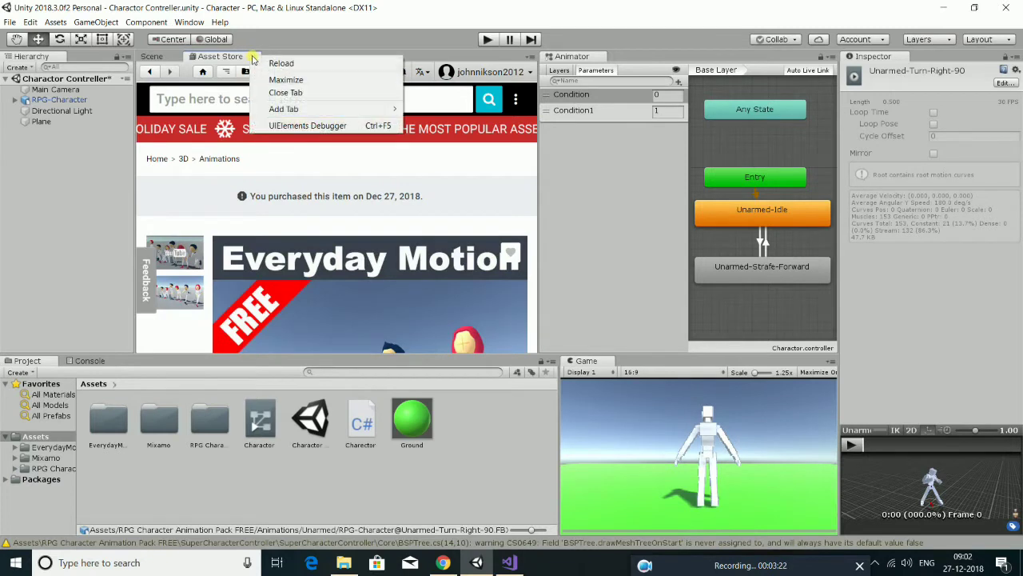
left_click(276, 92)
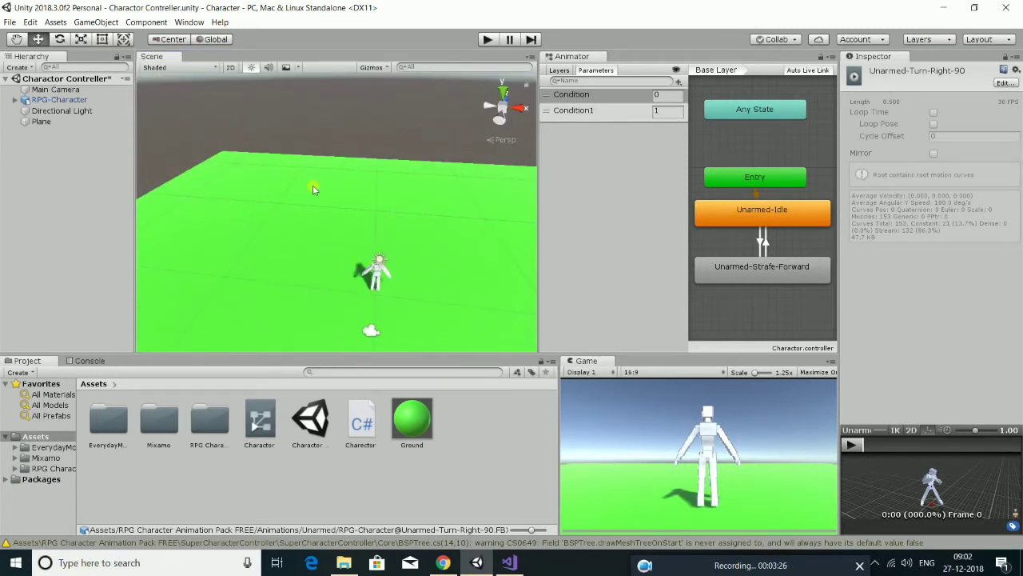
Frame the RPG-Character and select the Alpha@Alpha model in Mixamo > Melee Axe Pack > Characters.
double_click(46, 99)
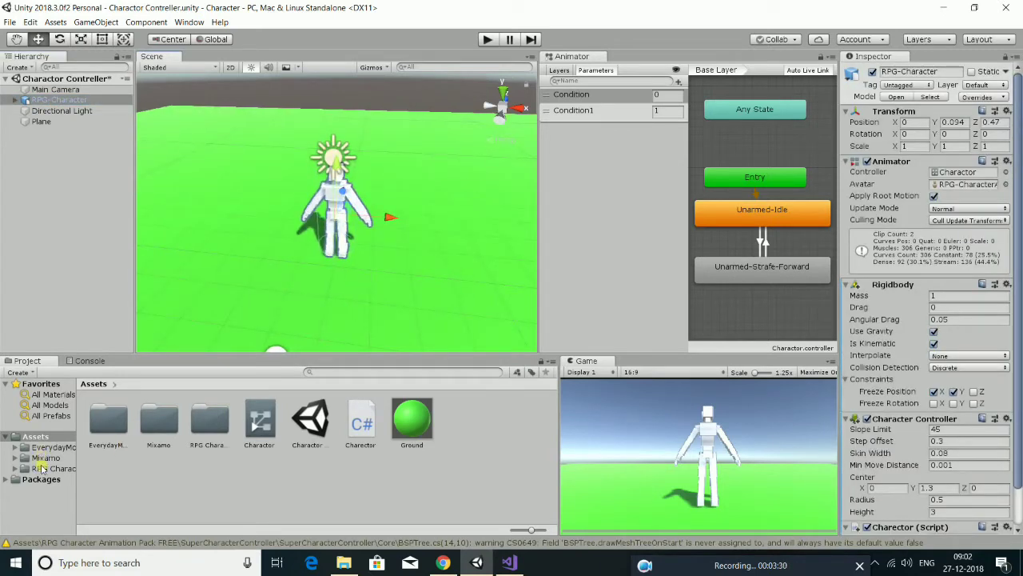
left_click(44, 457)
double_click(109, 422)
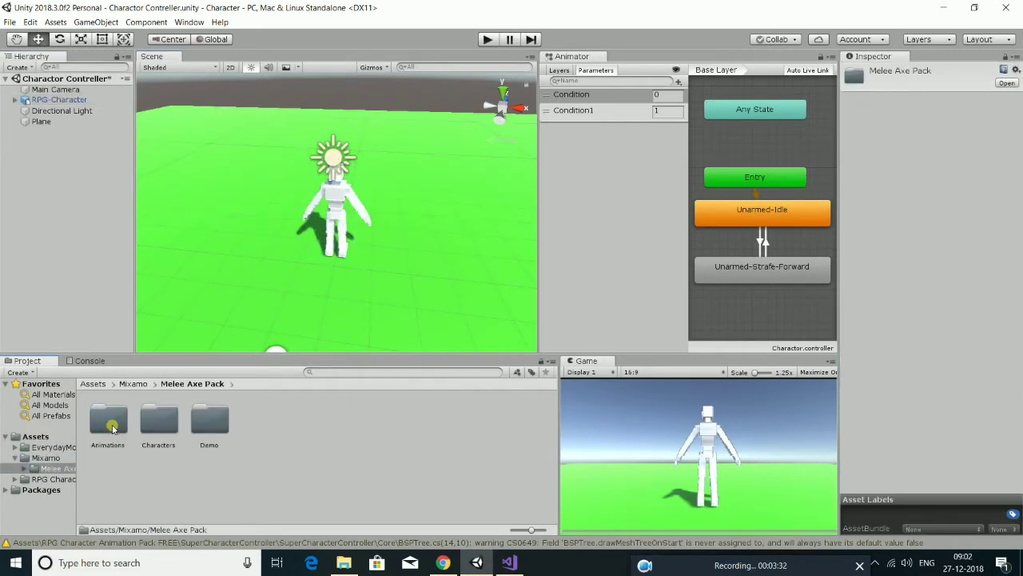
double_click(148, 426)
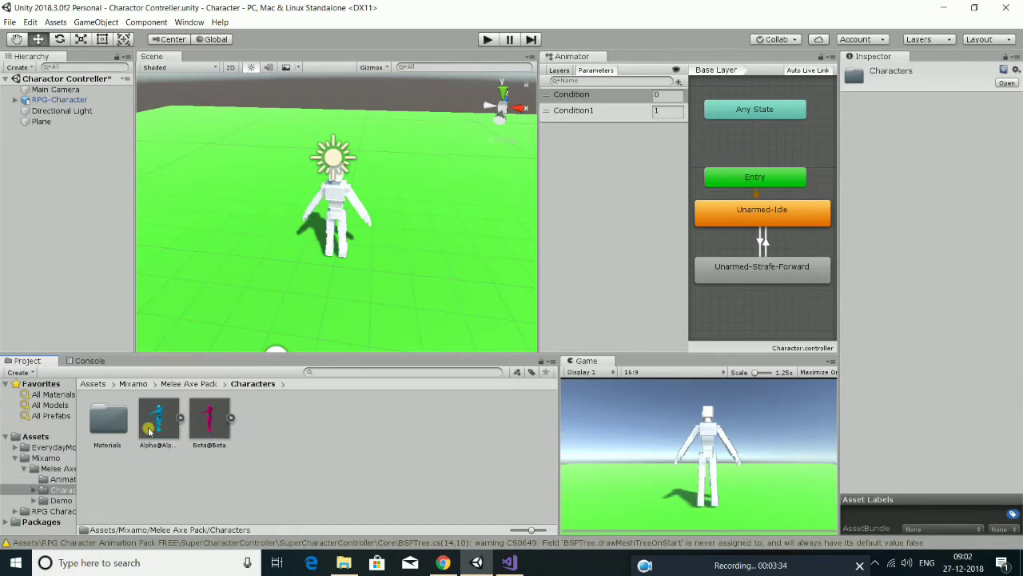
left_click(161, 420)
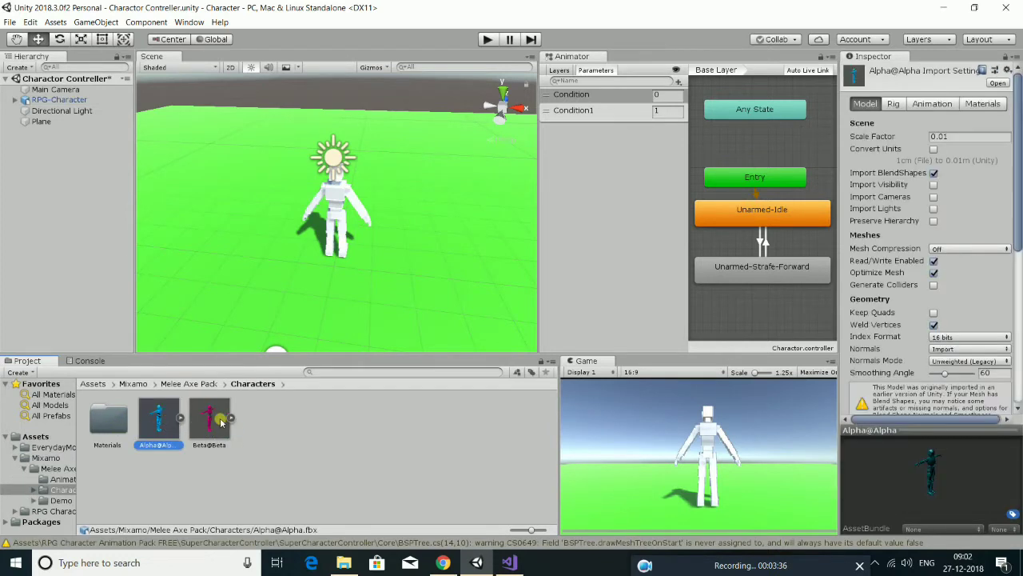
Review Alpha@Alpha's Humanoid rig and model import settings, then open the pack's Animations folder.
left_click(893, 104)
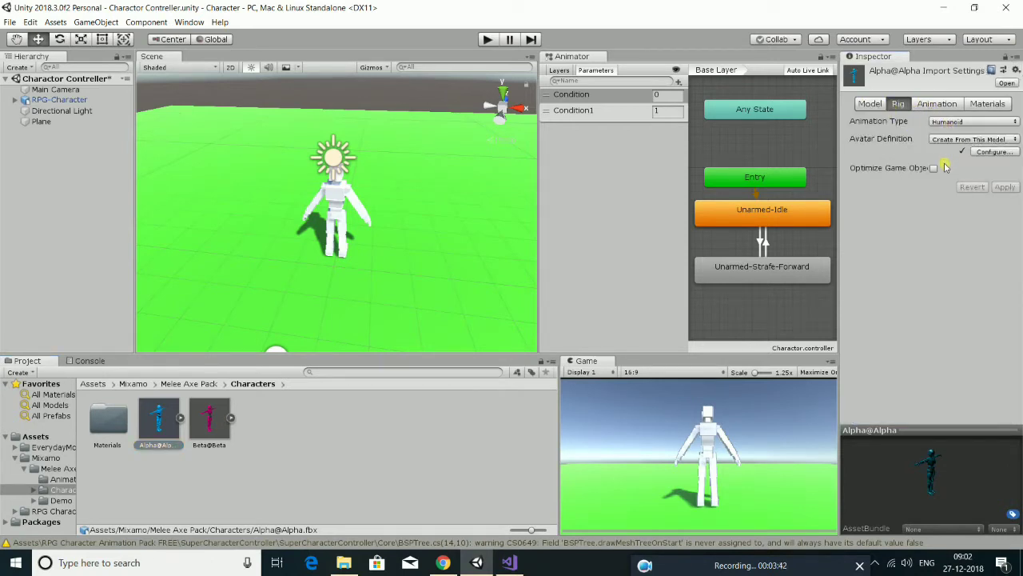
left_click(884, 108)
scroll(911, 184, "down", 3)
scroll(923, 208, "down", 3)
scroll(928, 224, "down", 4)
scroll(932, 214, "up", 3)
scroll(932, 215, "up", 1)
scroll(931, 216, "up", 1)
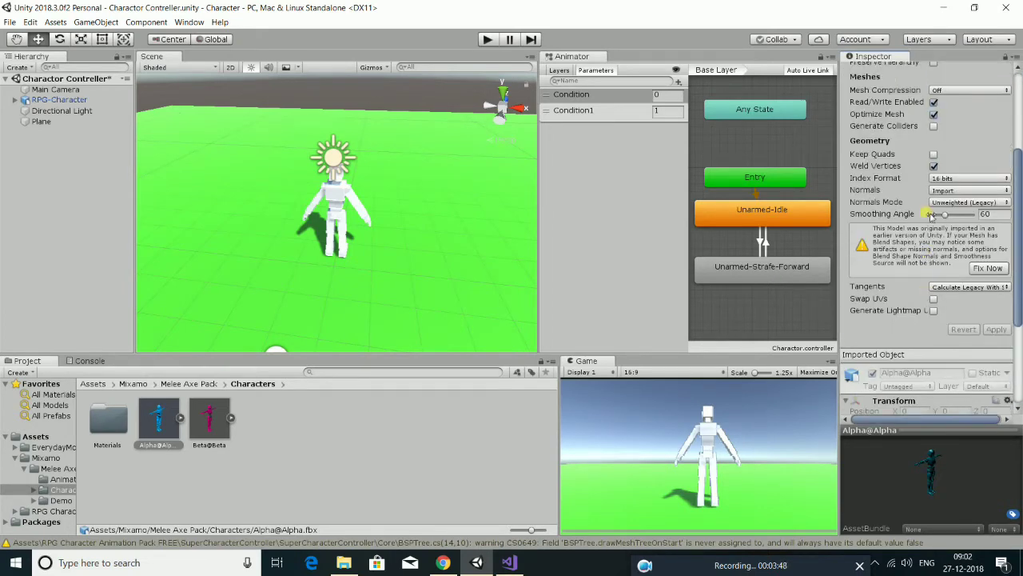
scroll(931, 216, "up", 2)
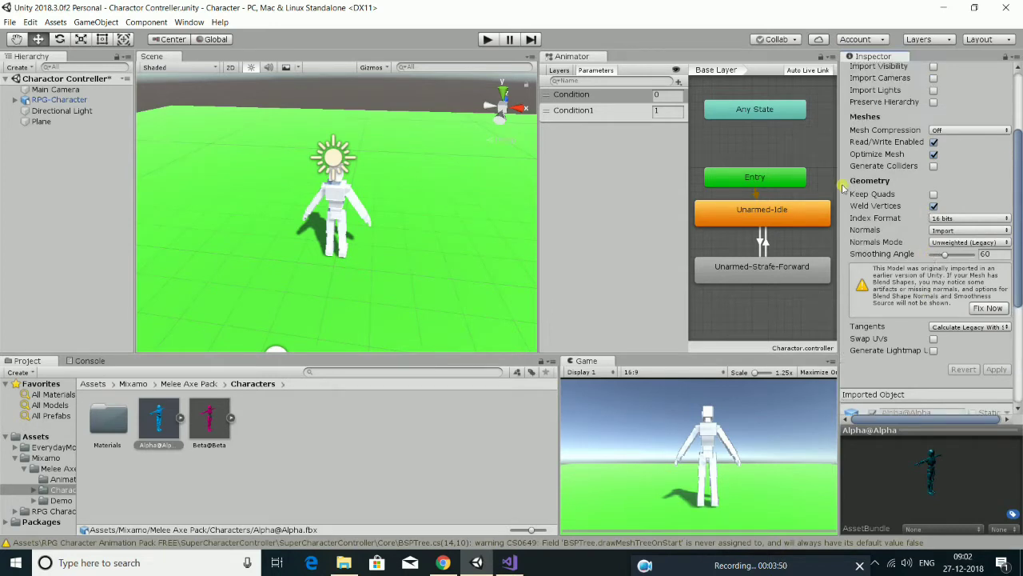
scroll(845, 188, "up", 2)
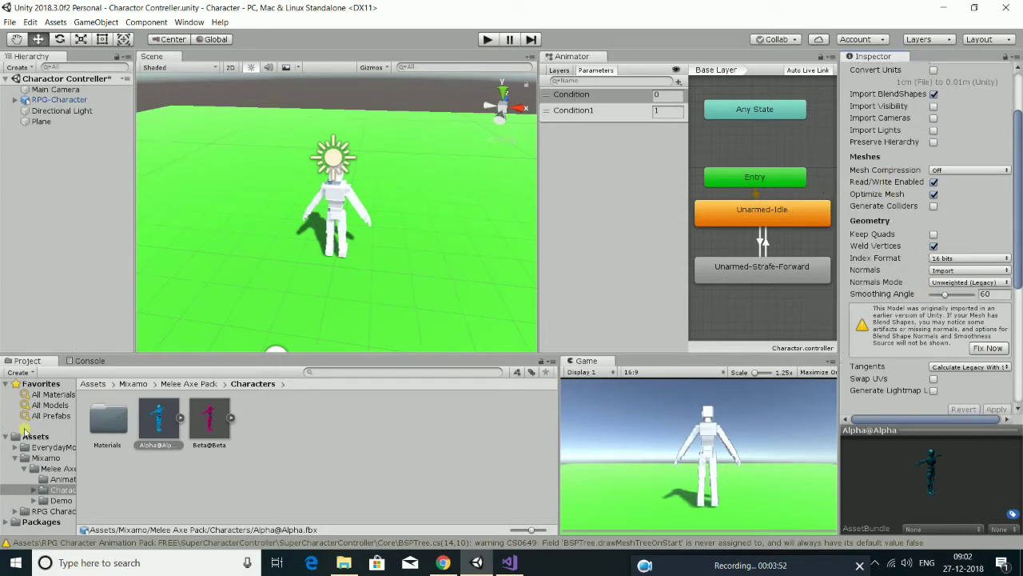
left_click(56, 478)
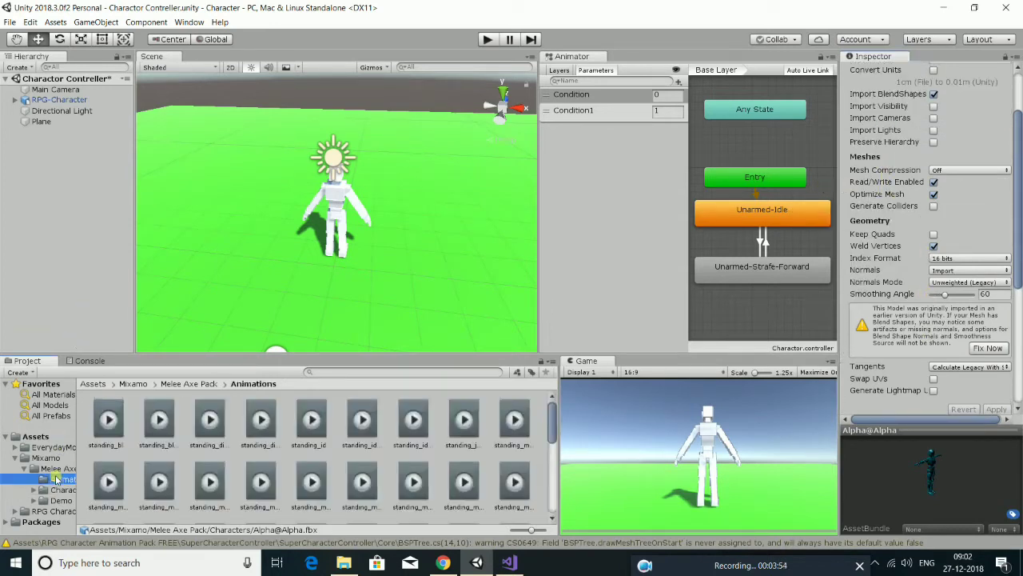
Shift-select all 55 clips from standing_block_idle to the last, then open EverydayMotionPackFree.
left_click(110, 426)
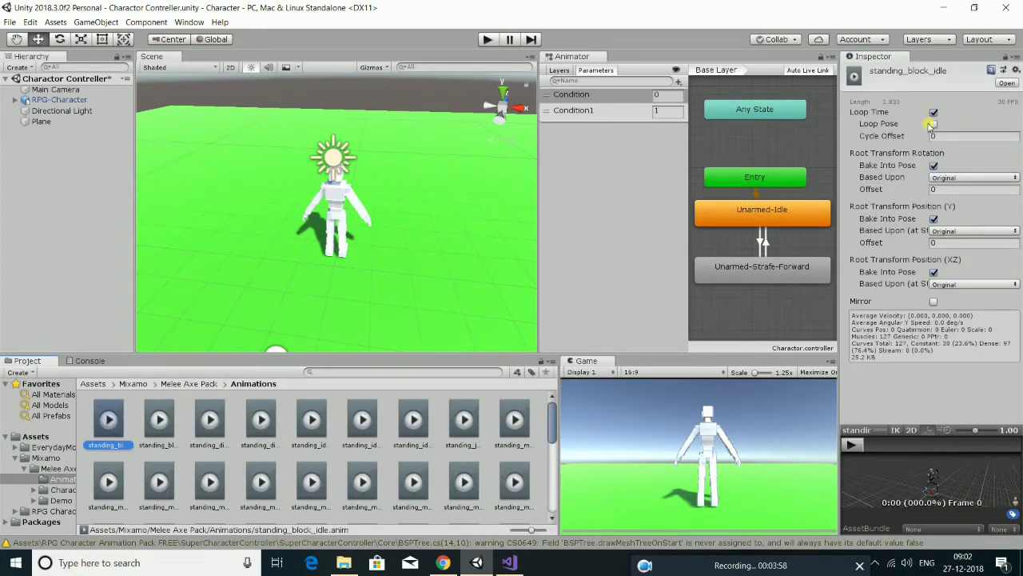
left_click(150, 422)
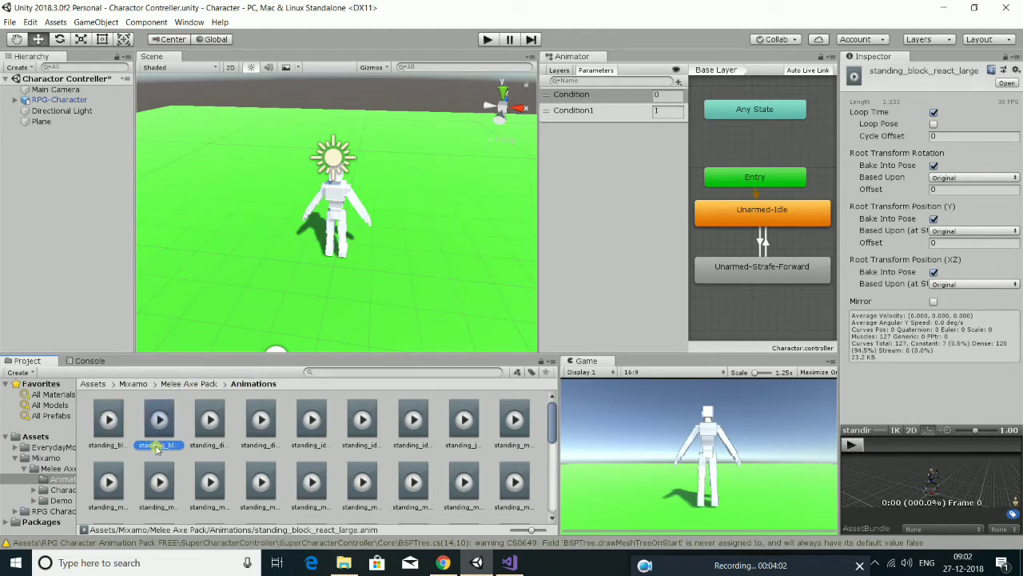
left_click(100, 417)
scroll(236, 456, "down", 3)
scroll(236, 455, "down", 2)
scroll(236, 456, "down", 2)
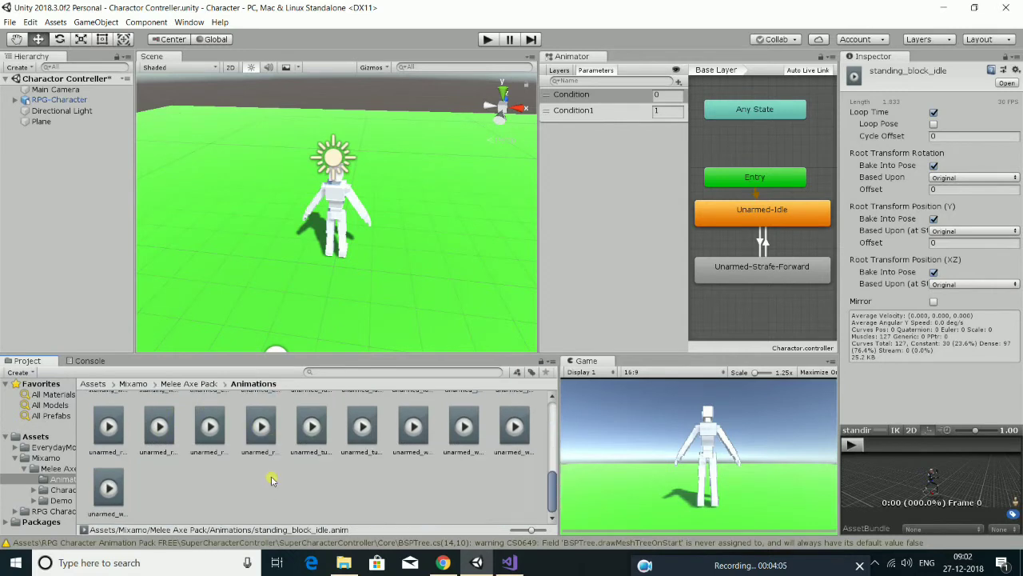
left_click(118, 490, "shift")
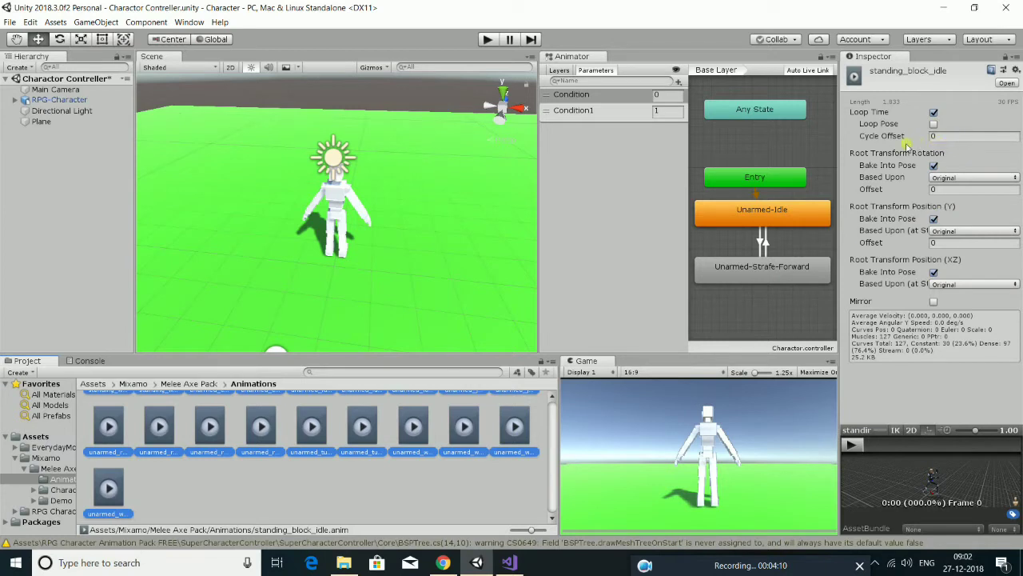
left_click(48, 448)
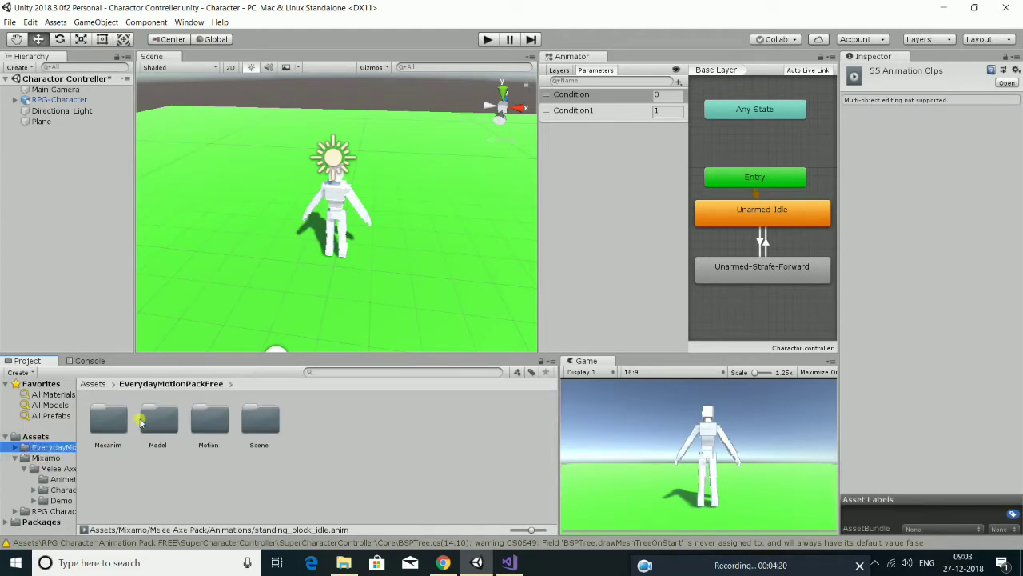
left_click(196, 425)
double_click(196, 424)
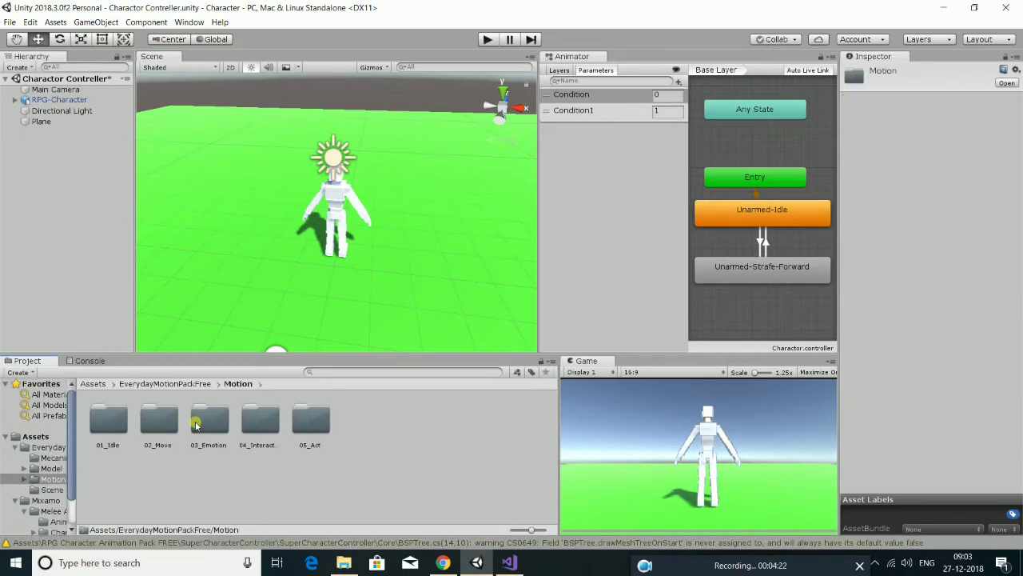
double_click(102, 426)
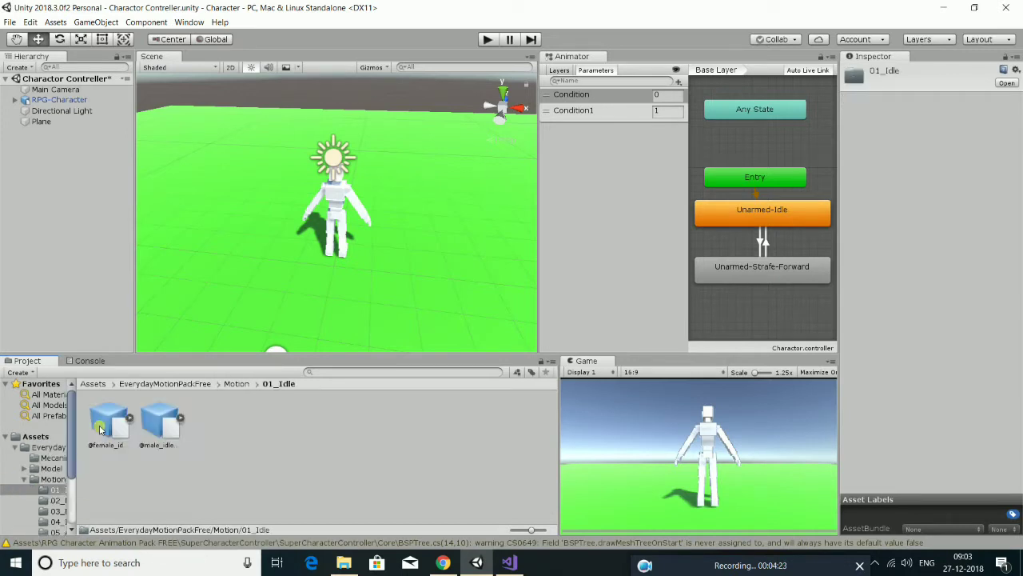
left_click(158, 423)
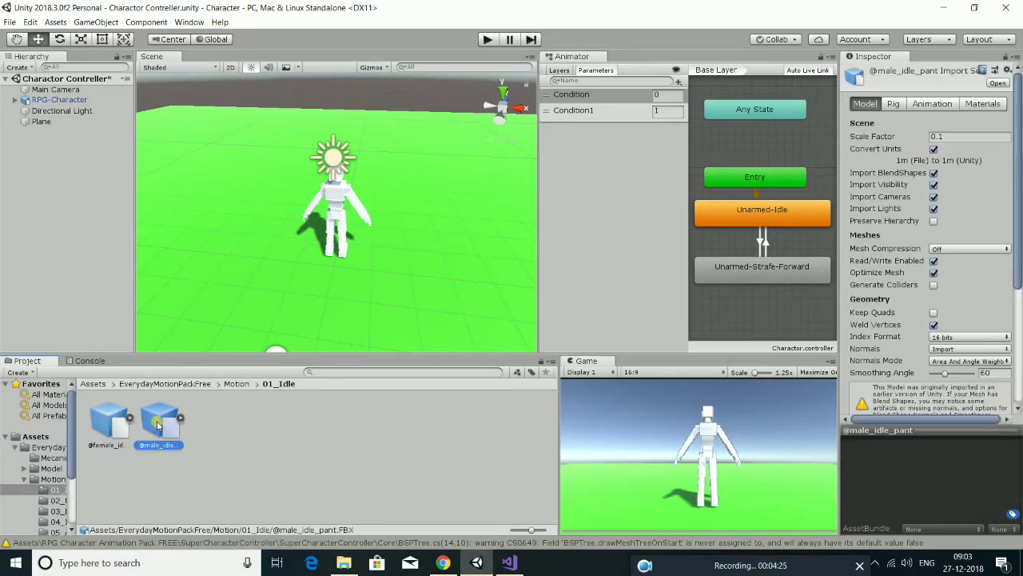
left_click(895, 106)
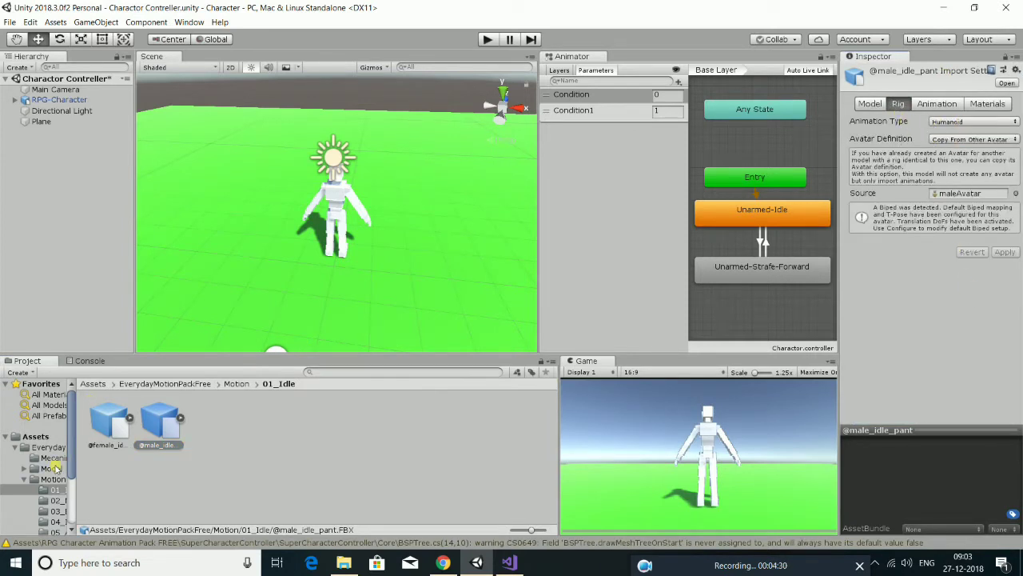
Browse the 02_Move and 04_Interaction animation folders, widening the folder tree.
left_click(56, 499)
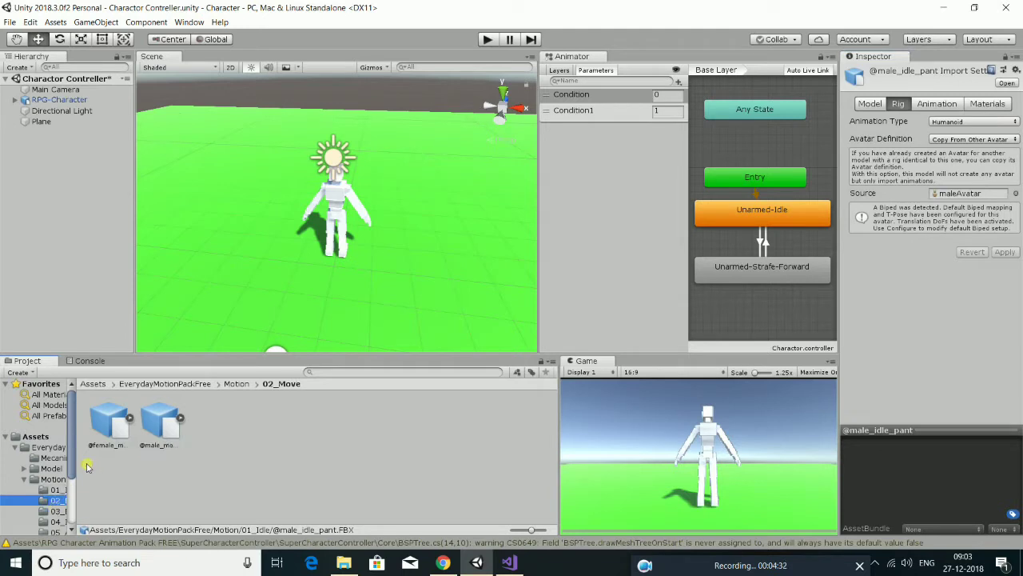
scroll(64, 475, "down", 4)
left_click(52, 442)
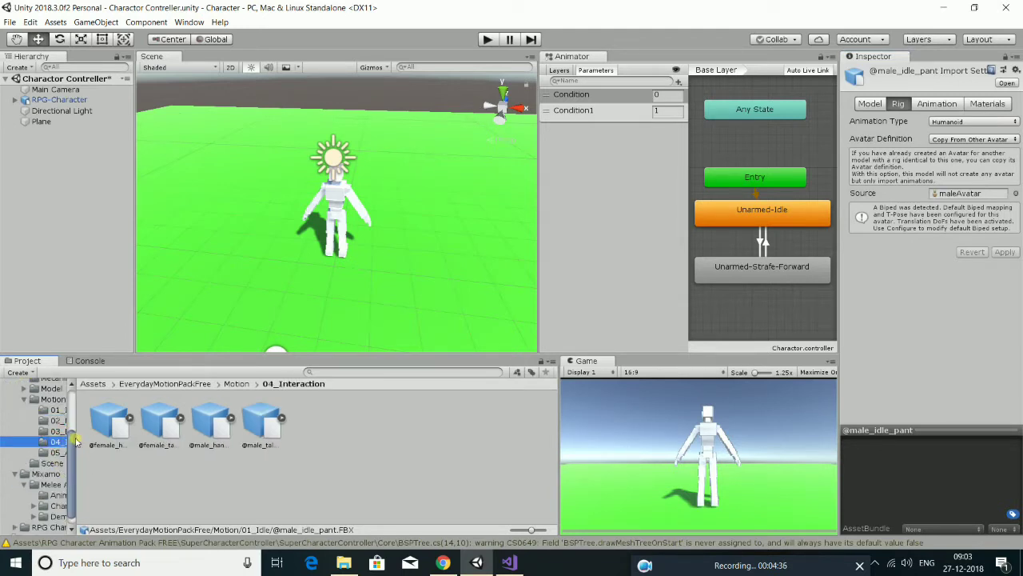
left_click_drag(81, 442, 136, 445)
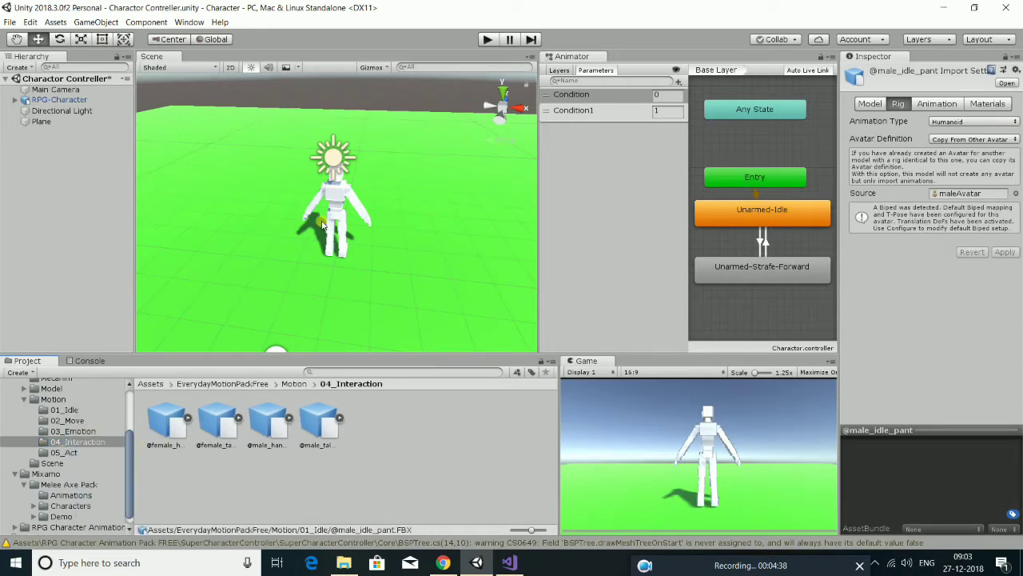
Inspect the RPG-Character's components, then delete it from the scene.
left_click(345, 223)
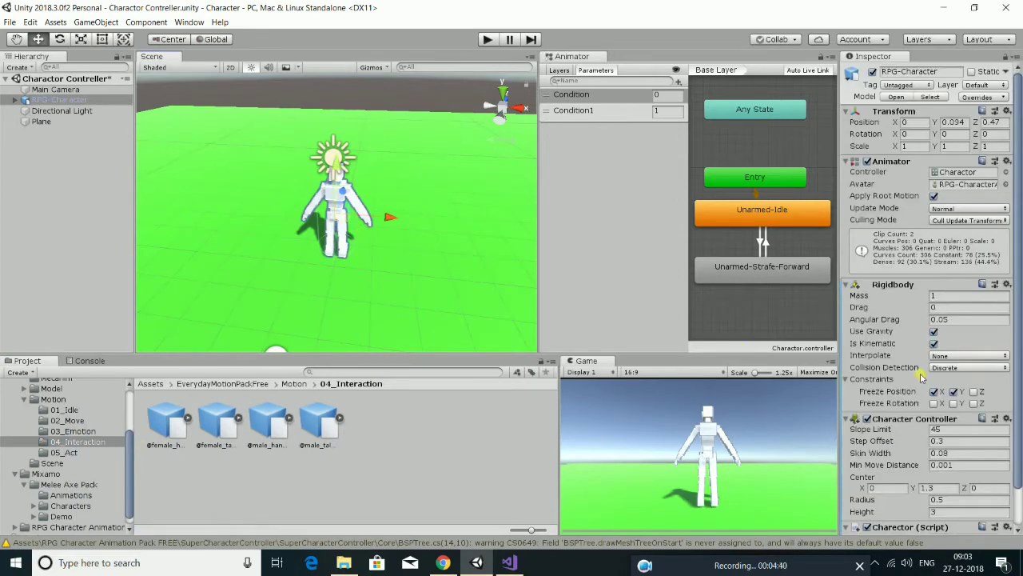
scroll(922, 376, "down", 2)
scroll(915, 370, "up", 2)
scroll(920, 365, "down", 2)
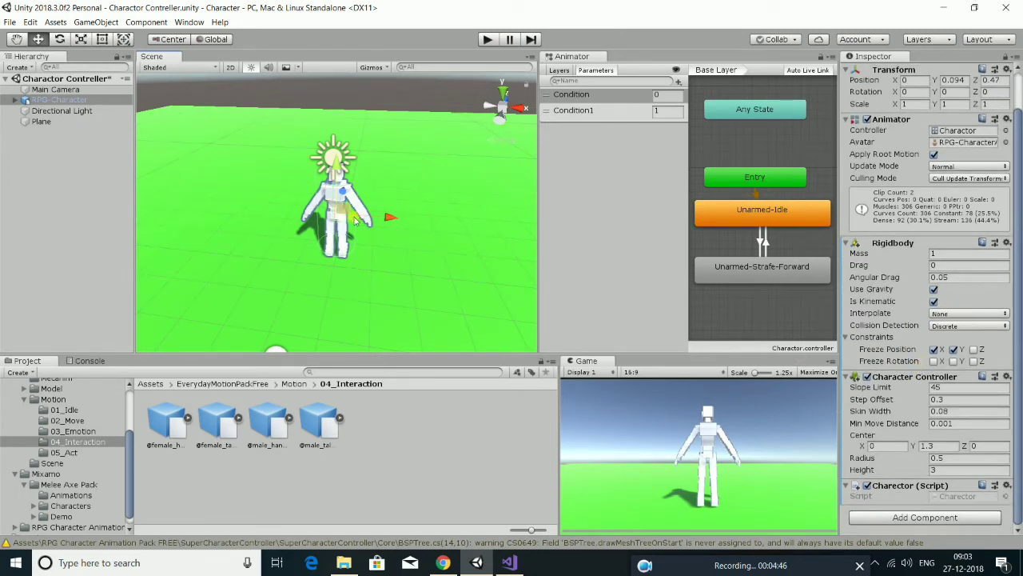
key("Delete")
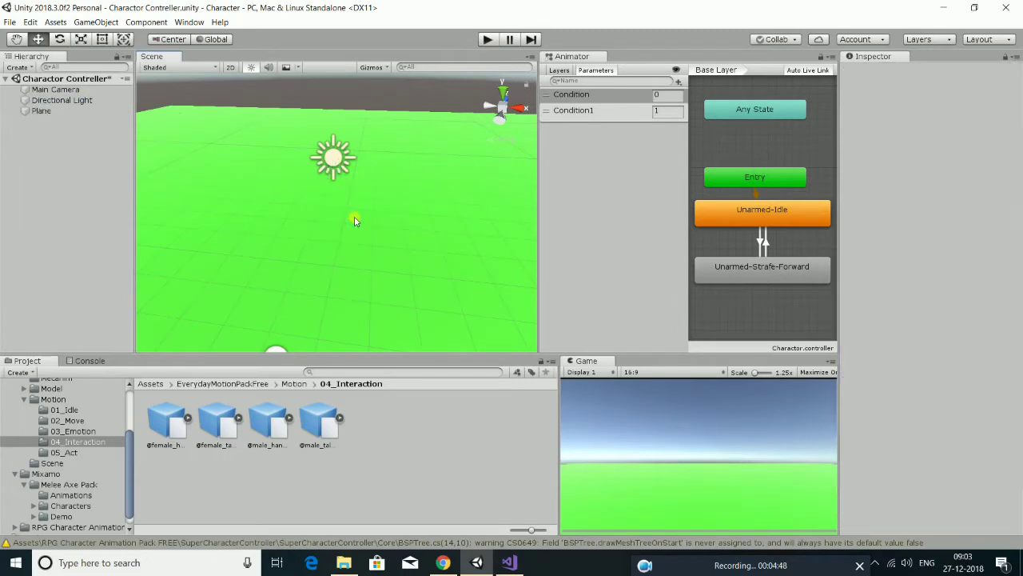
left_click(270, 426)
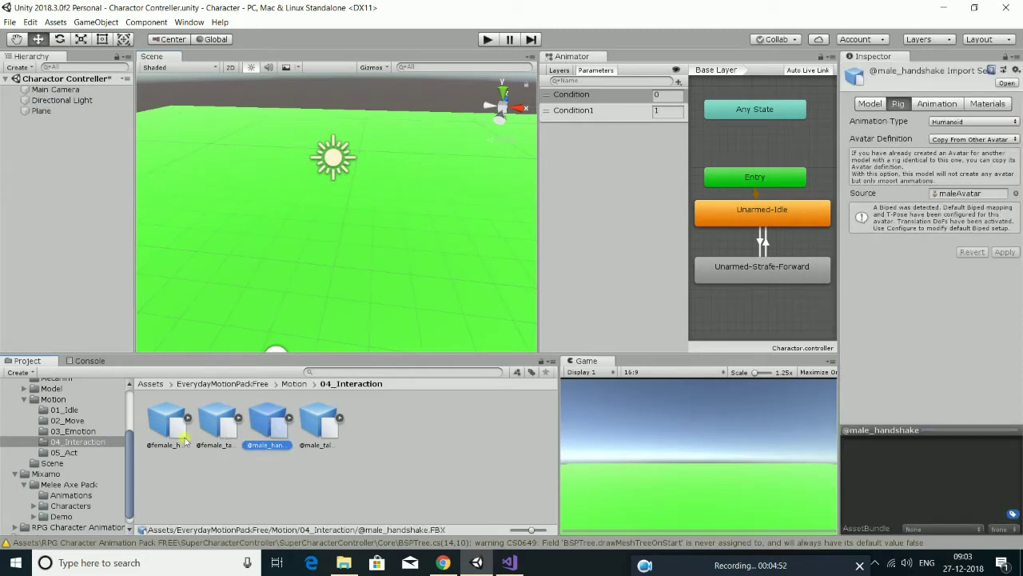
scroll(52, 429, "up", 2)
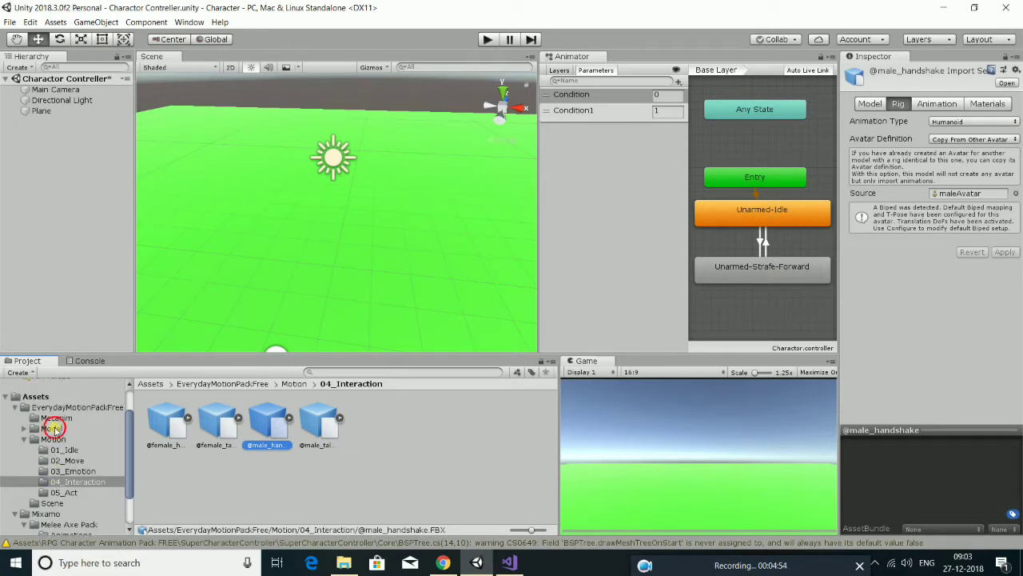
left_click(52, 429)
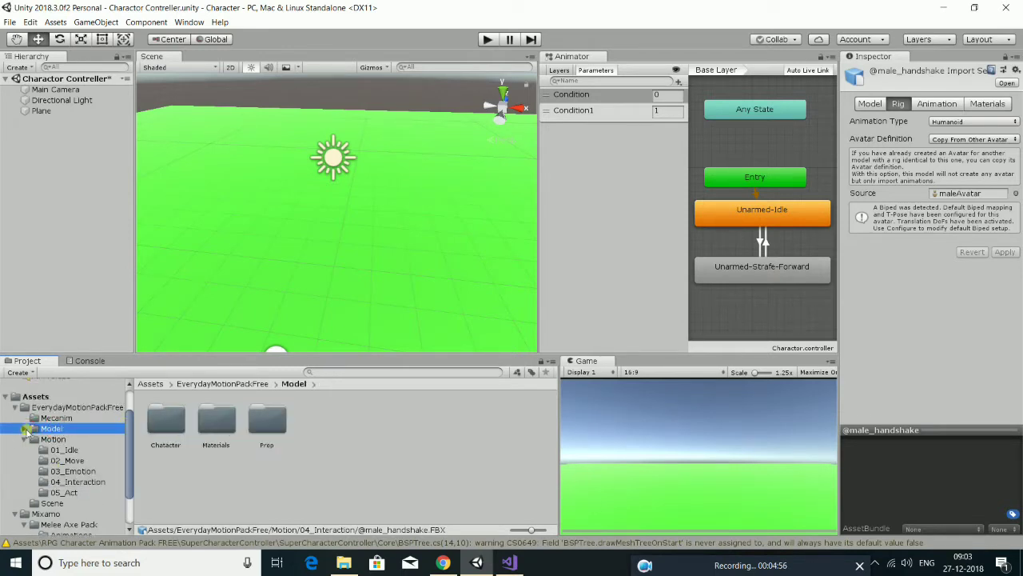
left_click(26, 429)
left_click(62, 439)
Drag the male model onto the green plane and add a Character Controller (radius 0.5, height 2).
left_click_drag(359, 417, 300, 263)
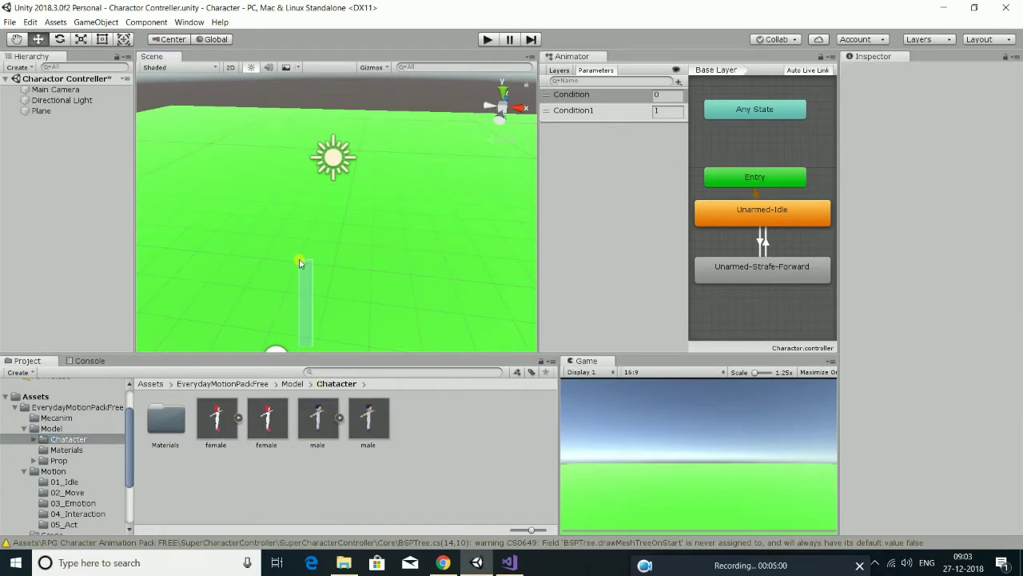
left_click_drag(314, 304, 85, 166)
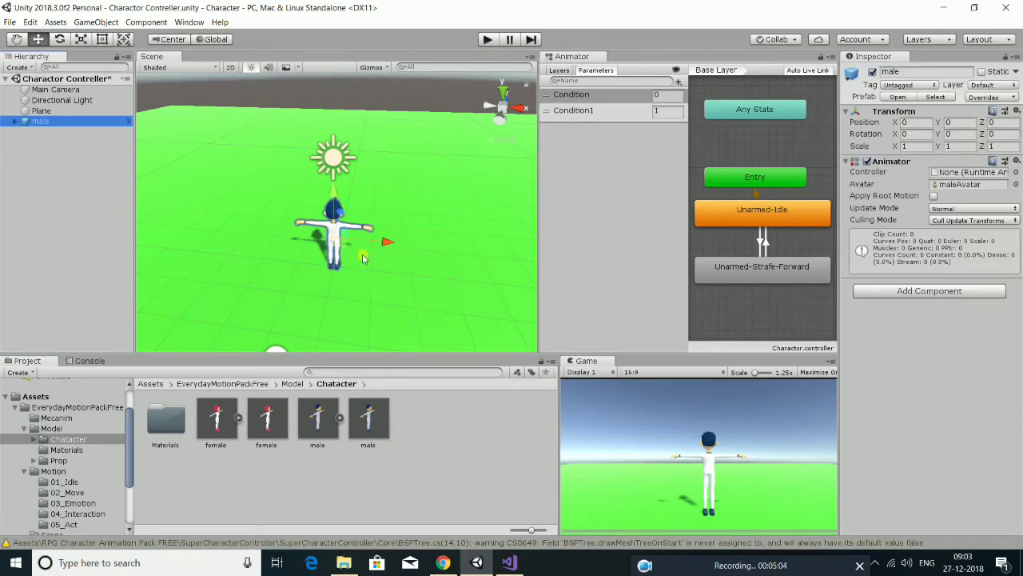
scroll(265, 249, "up", 5)
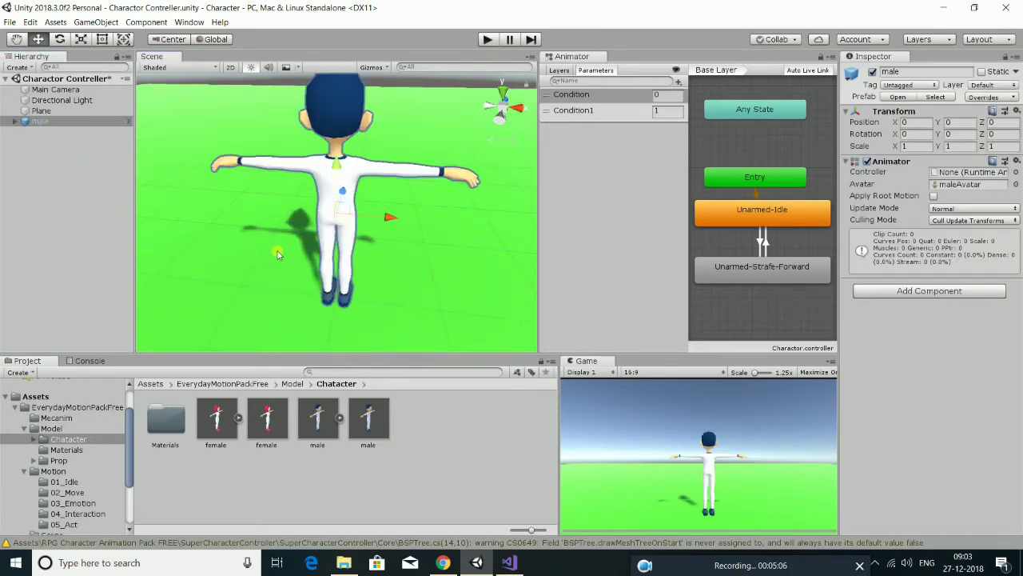
left_click_drag(260, 259, 336, 264, "alt")
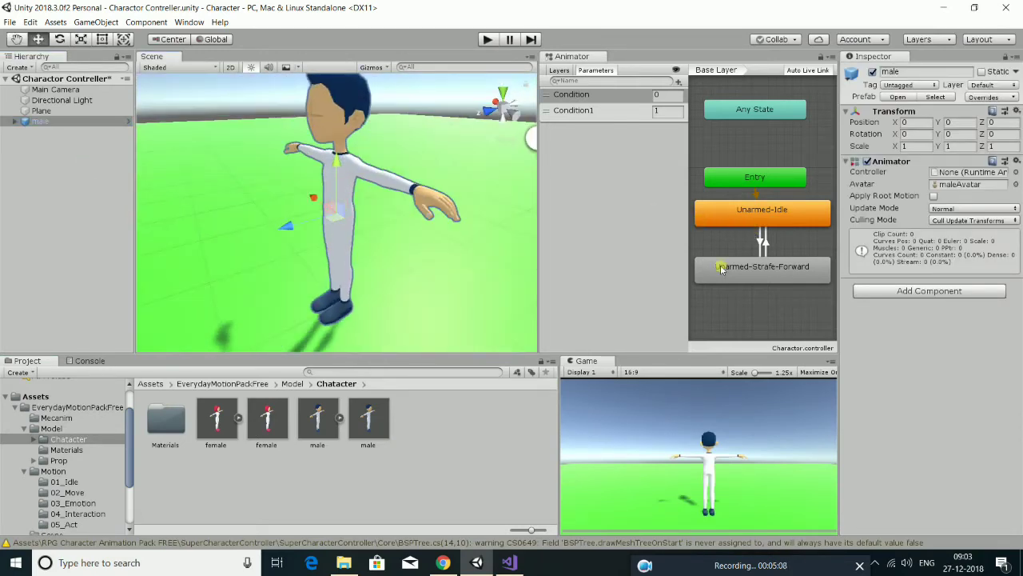
left_click(914, 292)
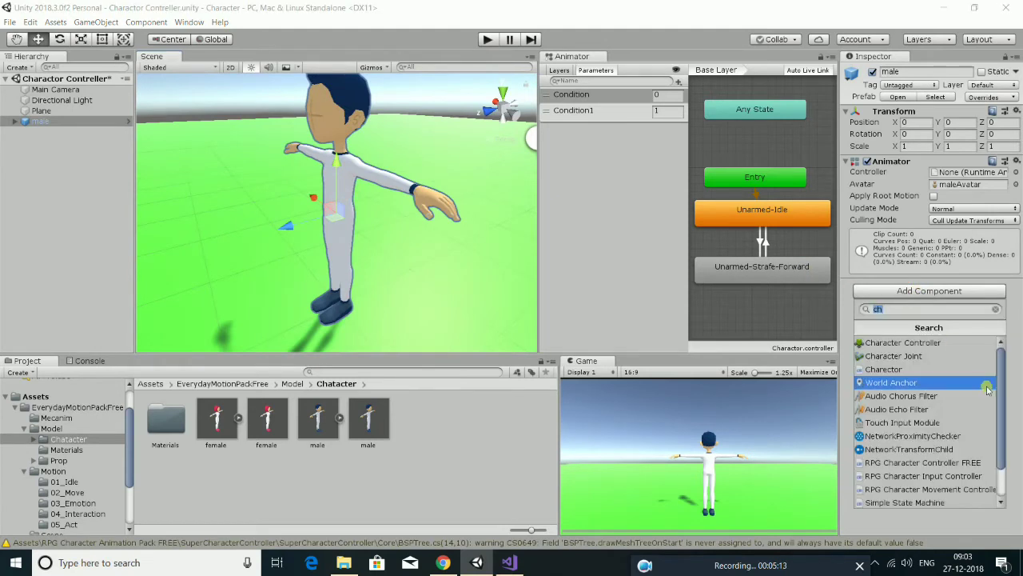
left_click(909, 342)
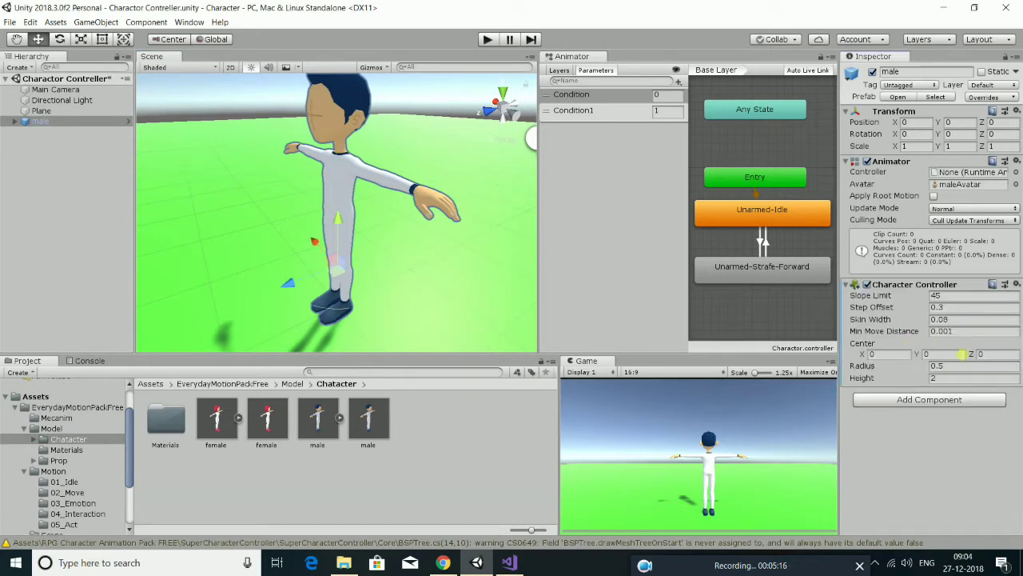
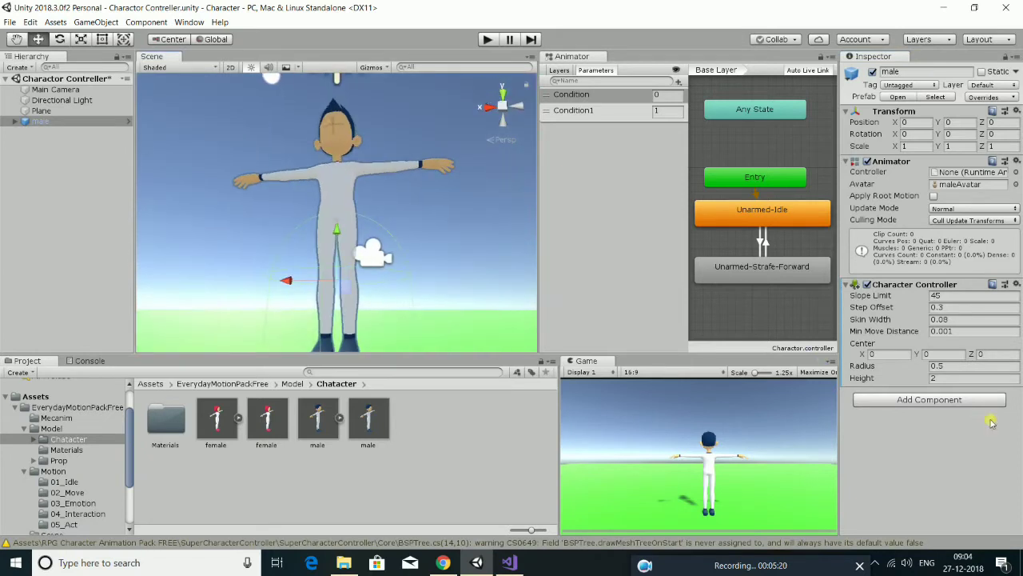
Set the male character's Character Controller Radius to 0.3 and Center Y to 1.
left_click(968, 367)
type("1")
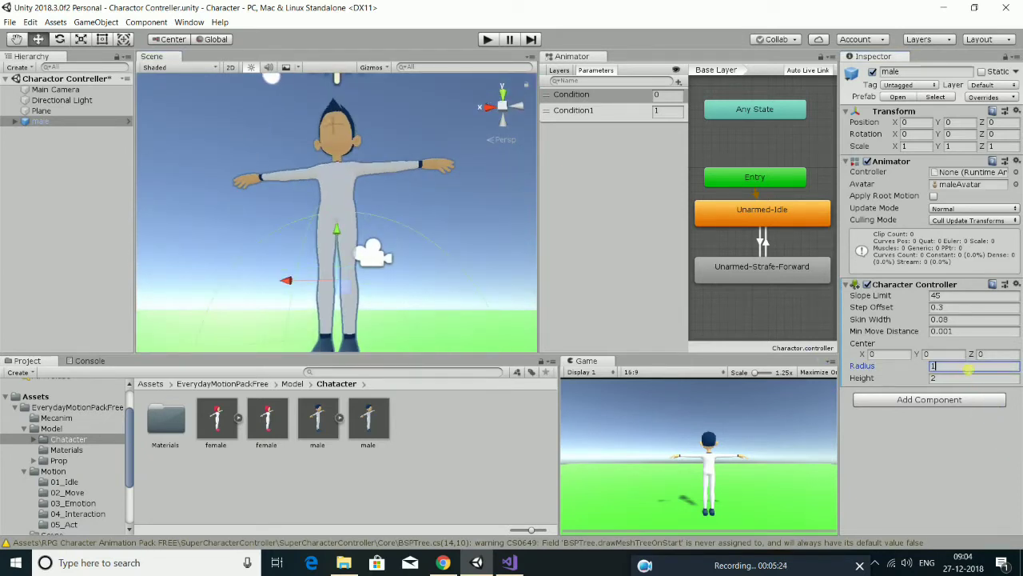
type(".3")
left_click(943, 354)
type("1")
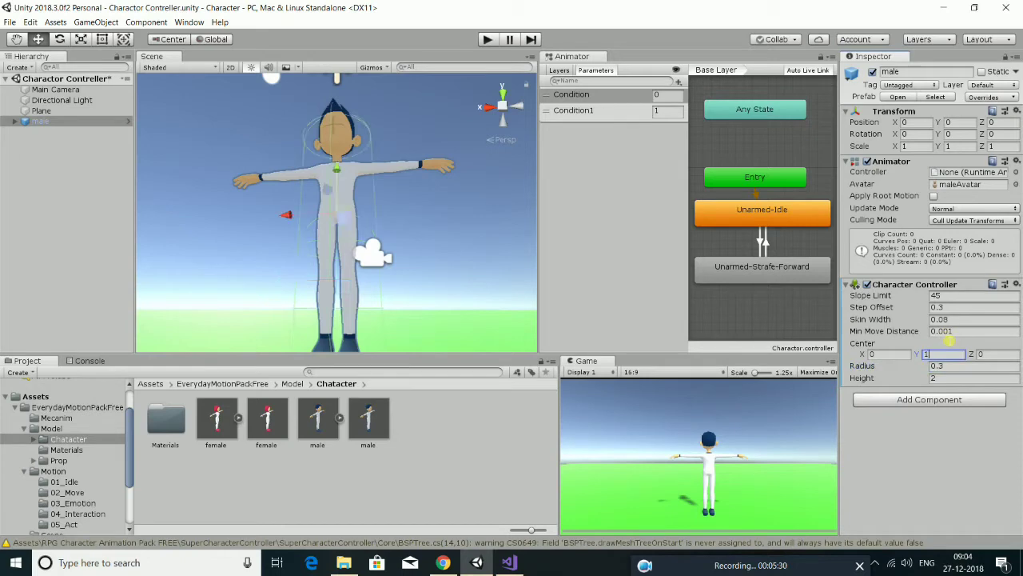
mouse_move(353, 253)
left_mouse_down("alt")
mouse_move(371, 285)
mouse_move(261, 348)
left_mouse_up("alt")
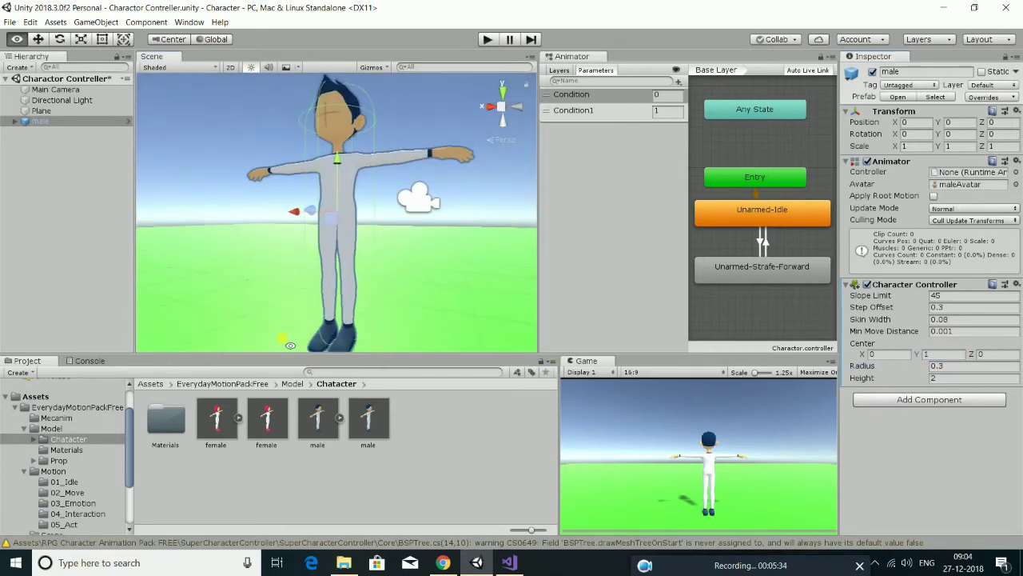
Add a Rigidbody component from the Physics category to the male character.
left_click(942, 400)
key("BackSpace")
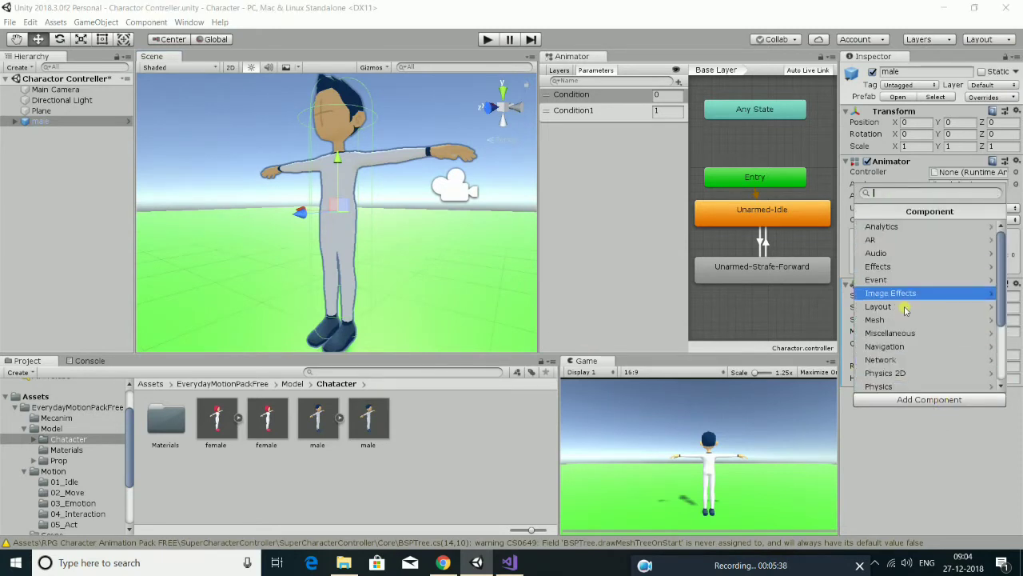
scroll(901, 329, "down", 3)
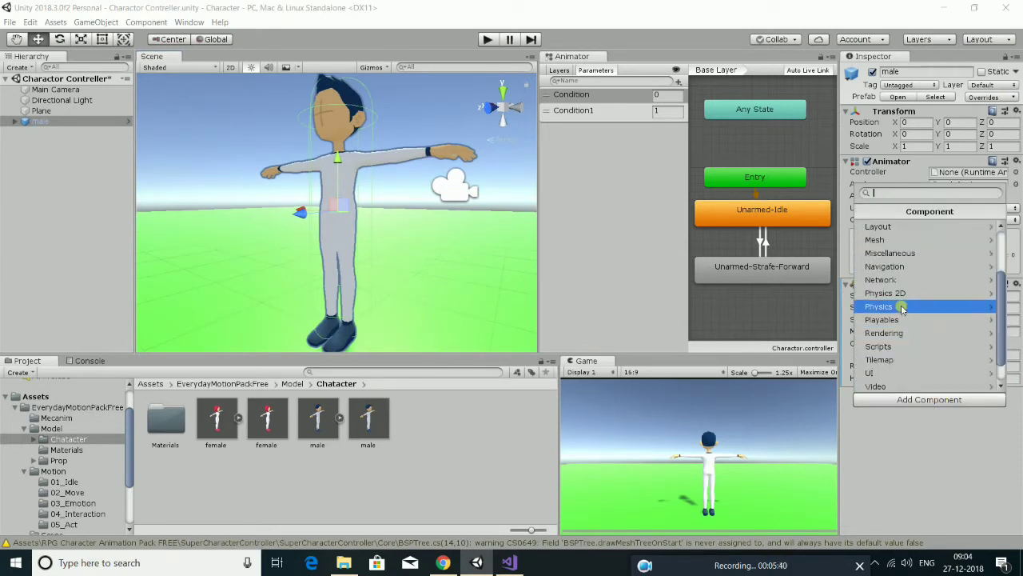
left_click(899, 307)
scroll(889, 264, "down", 2)
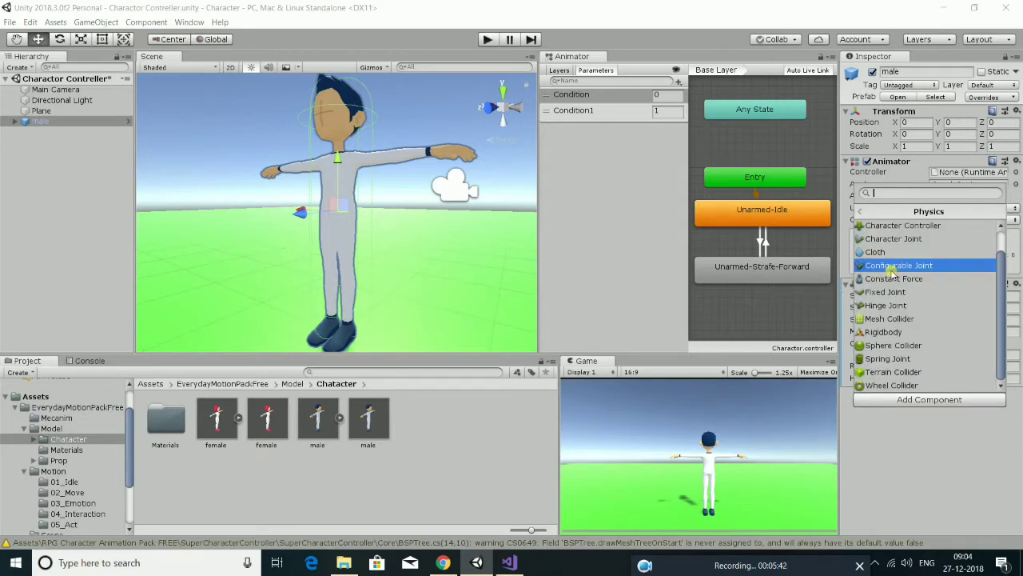
left_click(901, 333)
scroll(904, 340, "down", 1)
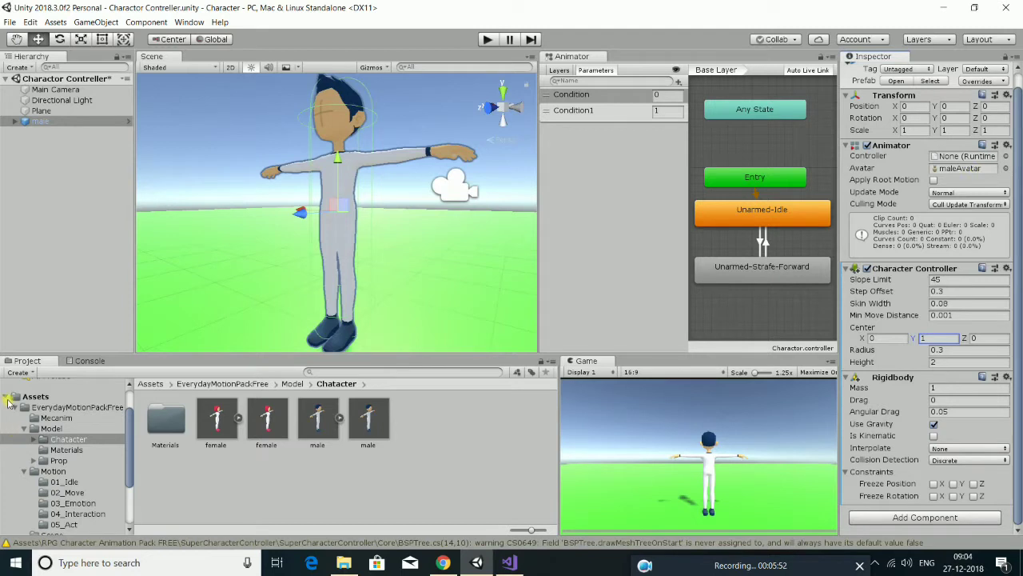
Assign the Charactor animator controller from Assets to the Animator's Controller field.
left_click(5, 395)
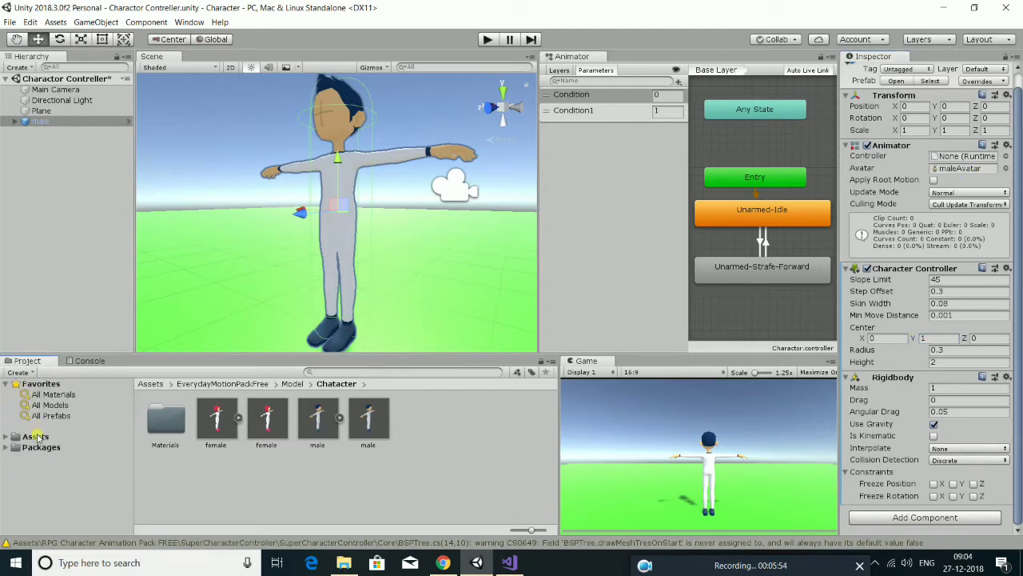
left_click(44, 437)
mouse_move(317, 420)
left_mouse_down()
mouse_move(707, 295)
mouse_move(939, 154)
mouse_move(948, 159)
left_mouse_up()
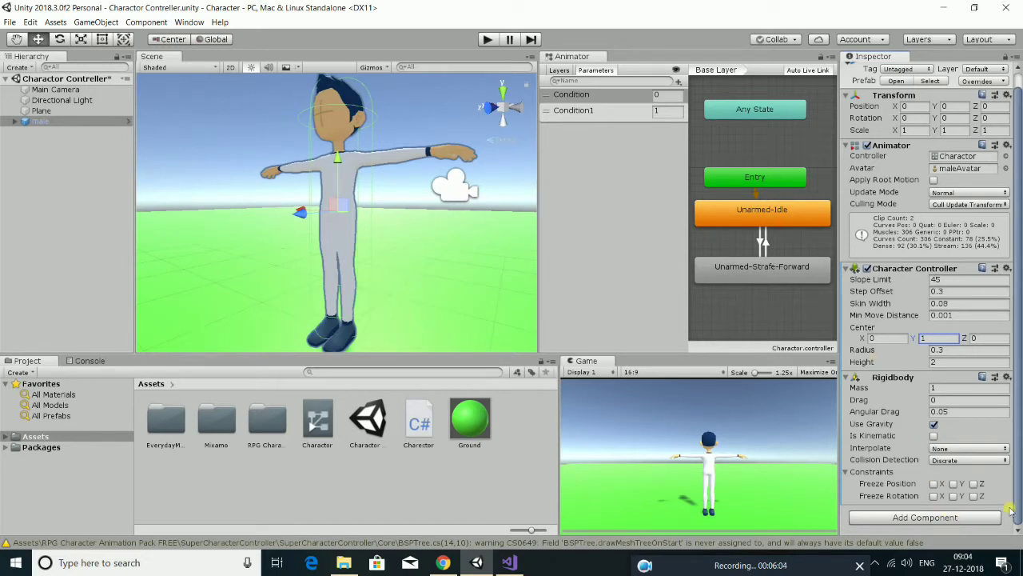
Drag the Charactor C# script onto the Inspector so it sits below the Rigidbody.
left_click(957, 518)
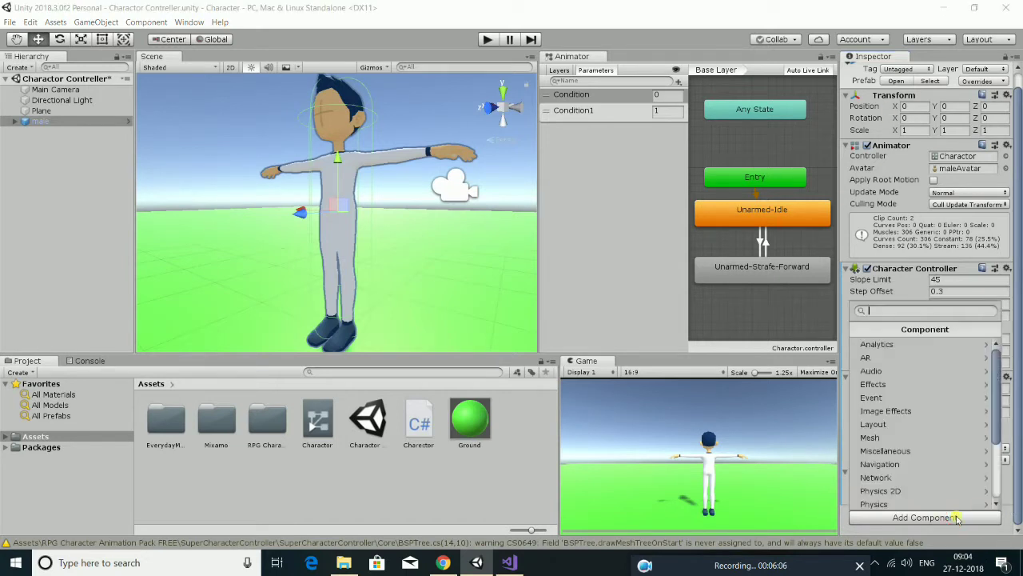
type("c")
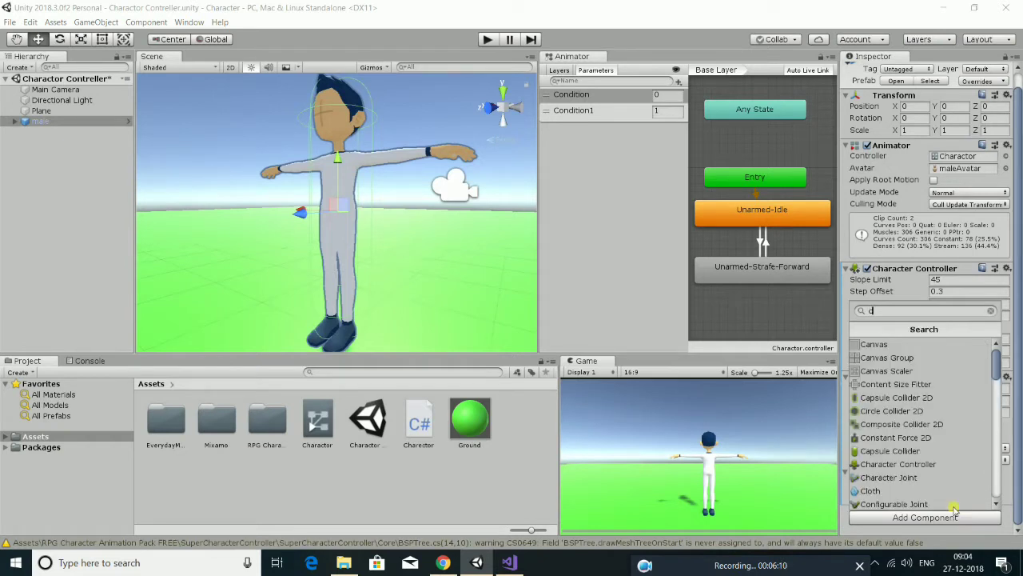
key("Escape")
left_click(944, 518)
scroll(924, 489, "down", 3)
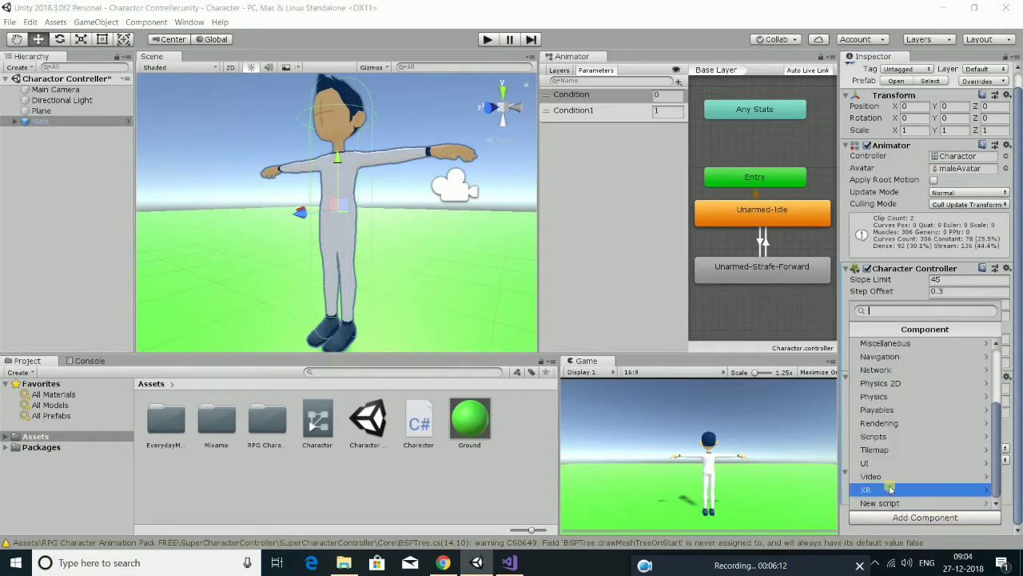
left_click(880, 436)
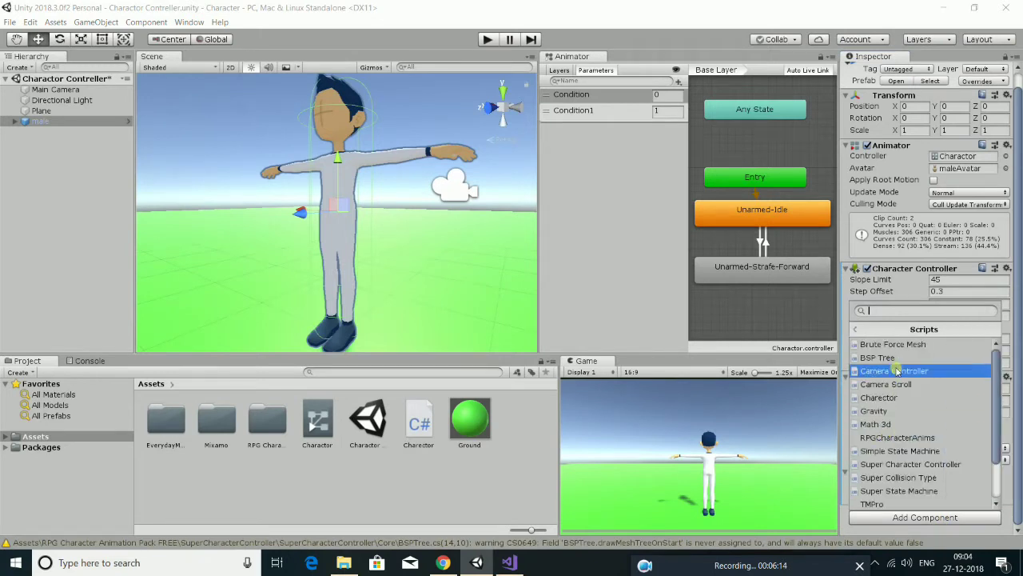
scroll(906, 358, "down", 2)
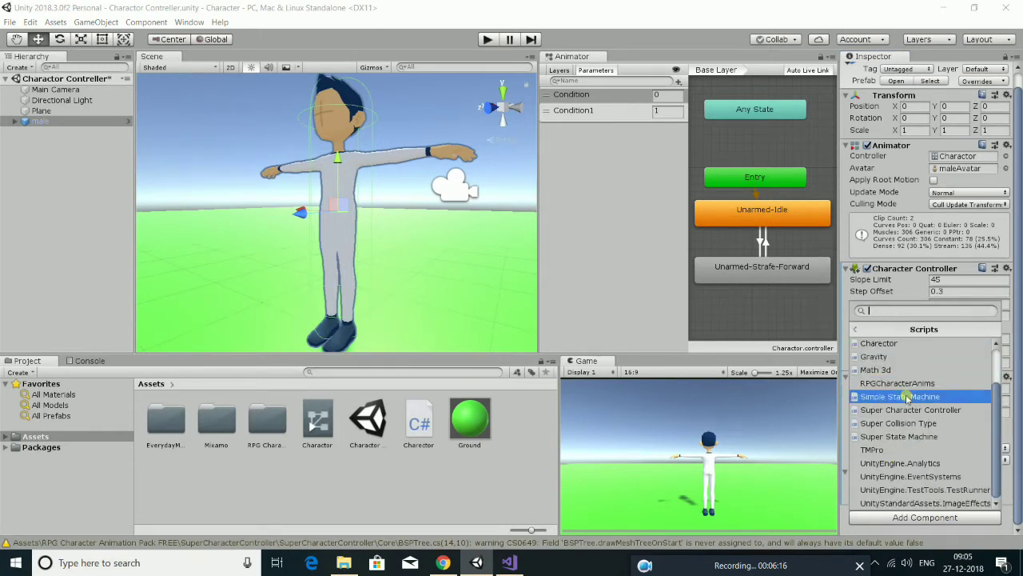
scroll(909, 484, "up", 2)
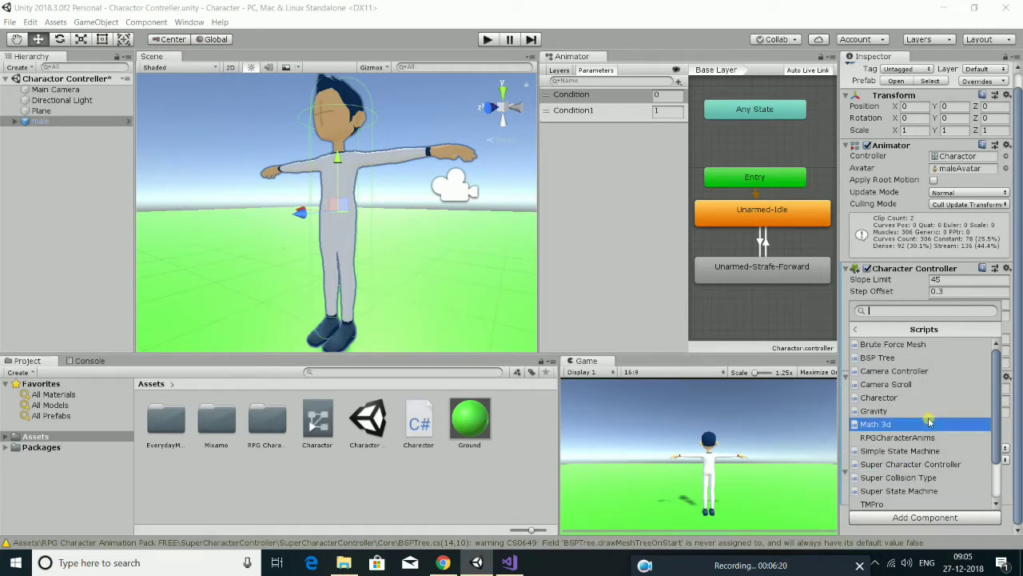
left_click(509, 490)
left_click_drag(436, 432, 942, 516)
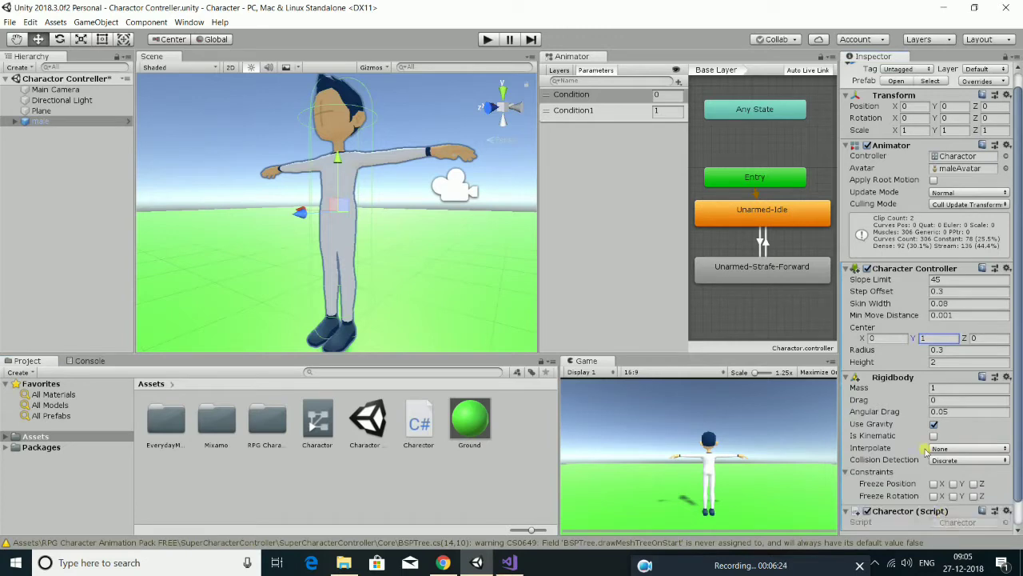
scroll(925, 412, "down", 1)
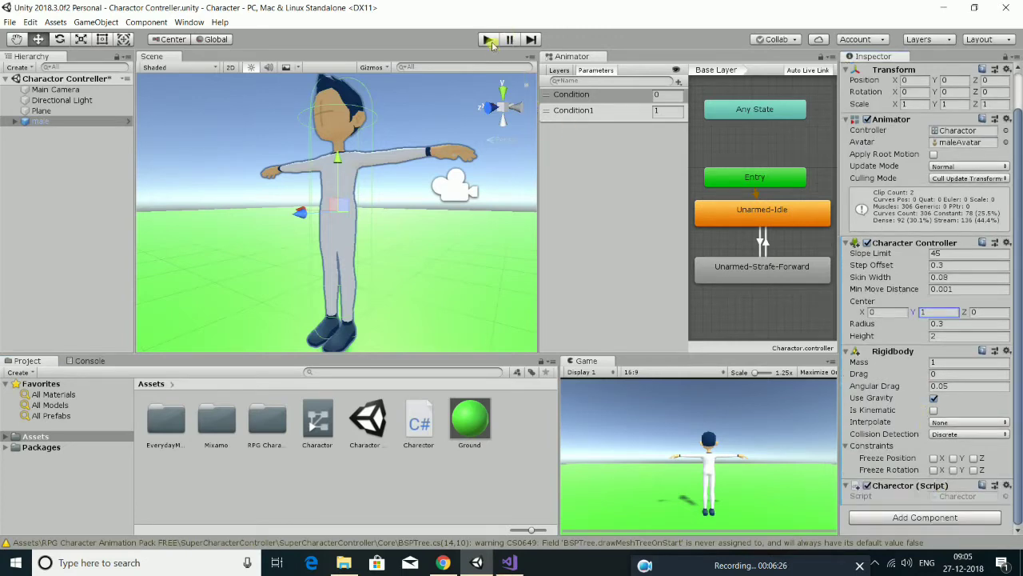
Run Play mode, frame the character with F as it idles and turns, then stop.
left_click(489, 39)
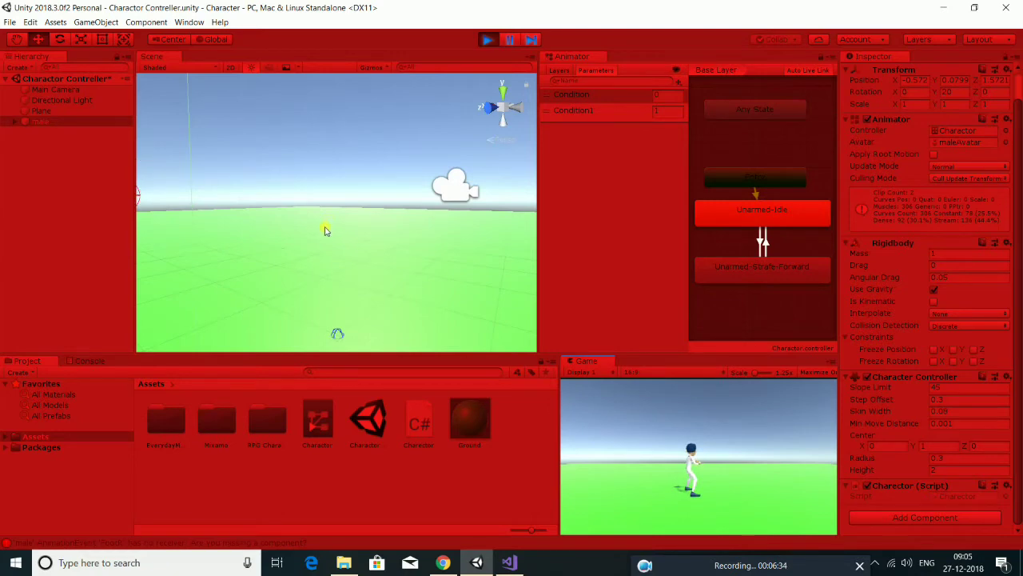
key("f")
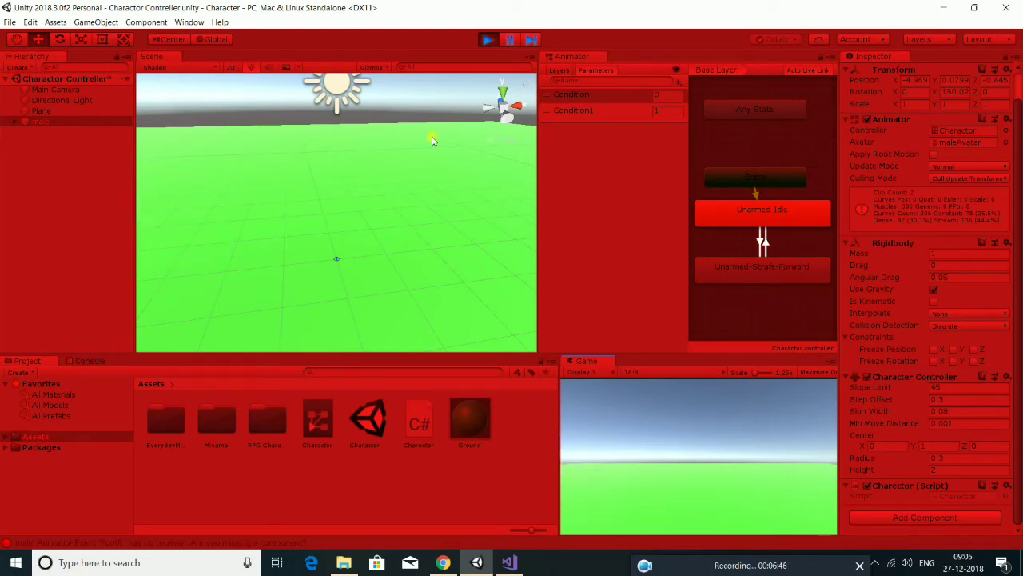
left_click(487, 39)
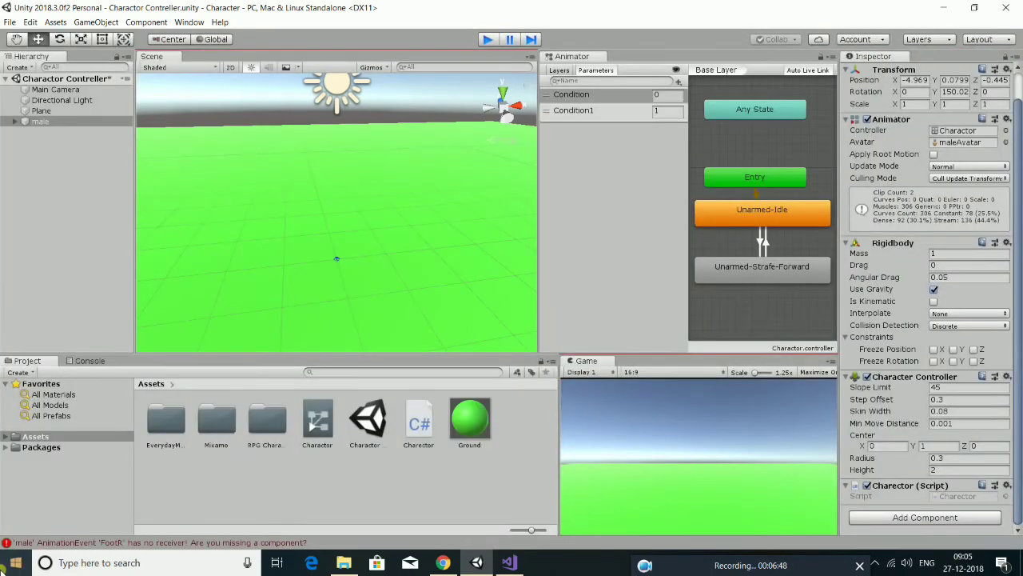
Preview the looping 0.933-second male_idle_pant clip from Assets > EverydayMotionPackFree > Motion > 01_Idle.
left_click(6, 436)
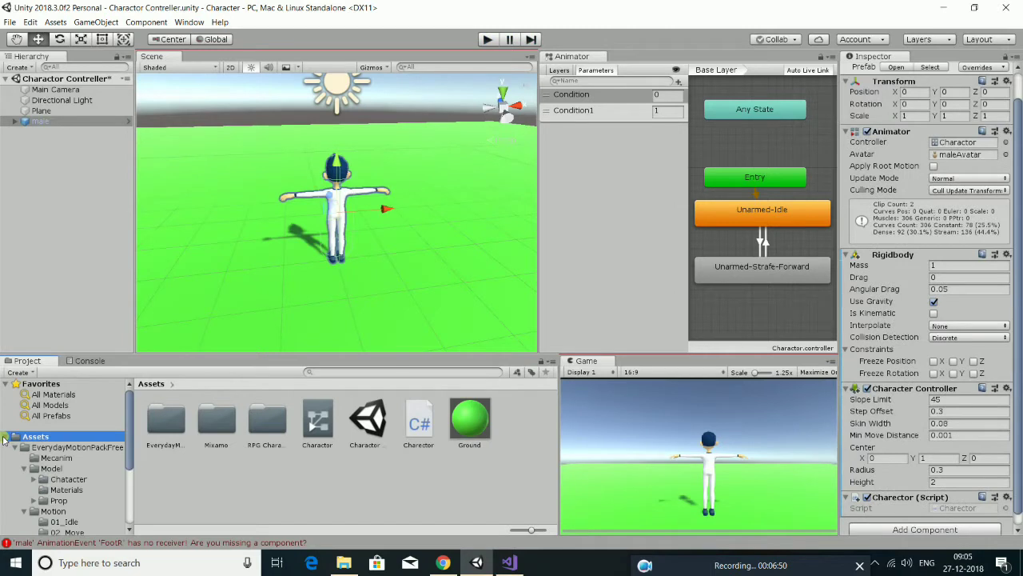
scroll(64, 494, "down", 2)
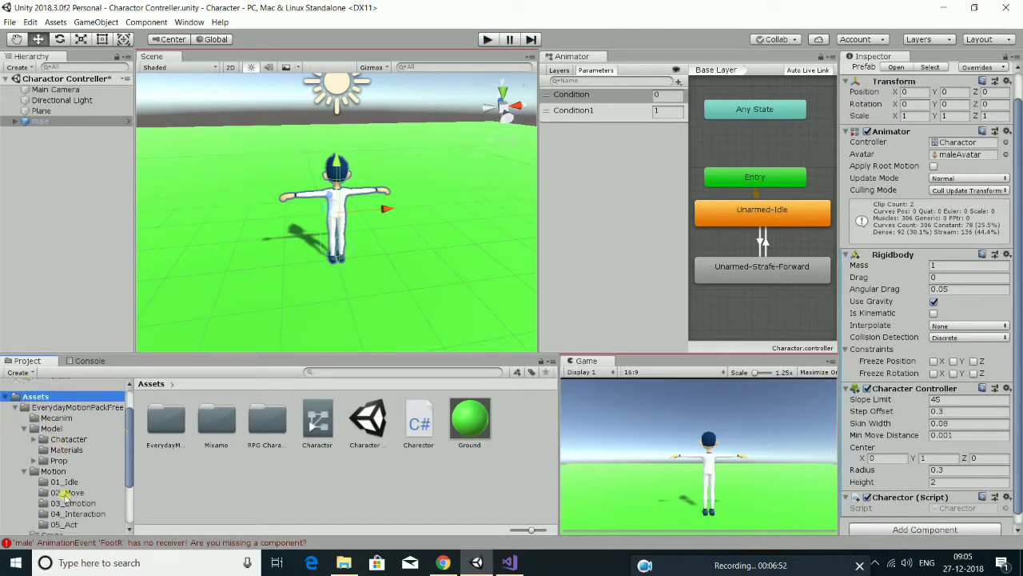
left_click(64, 482)
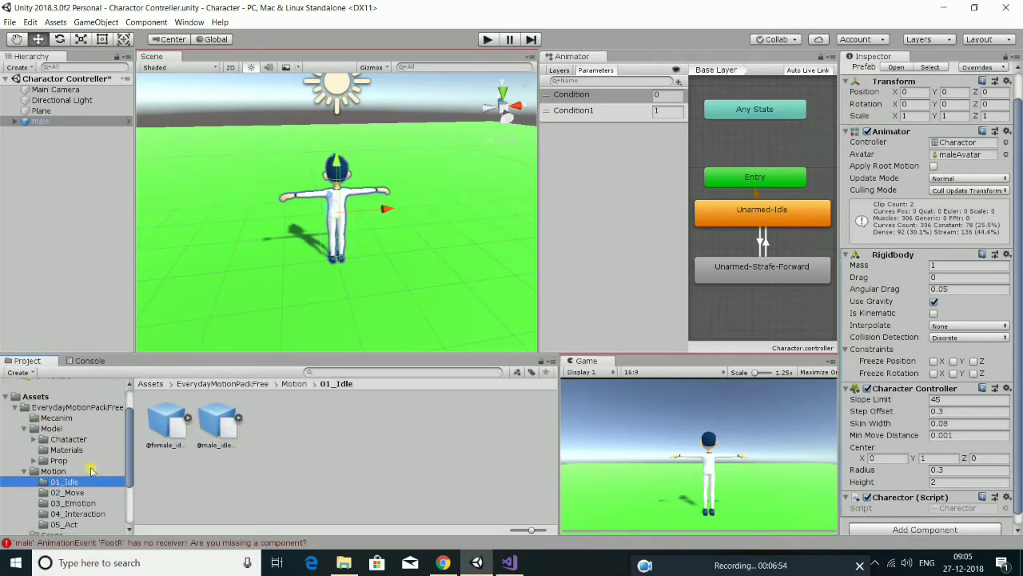
left_click(220, 424)
left_click(238, 417)
left_click(320, 424)
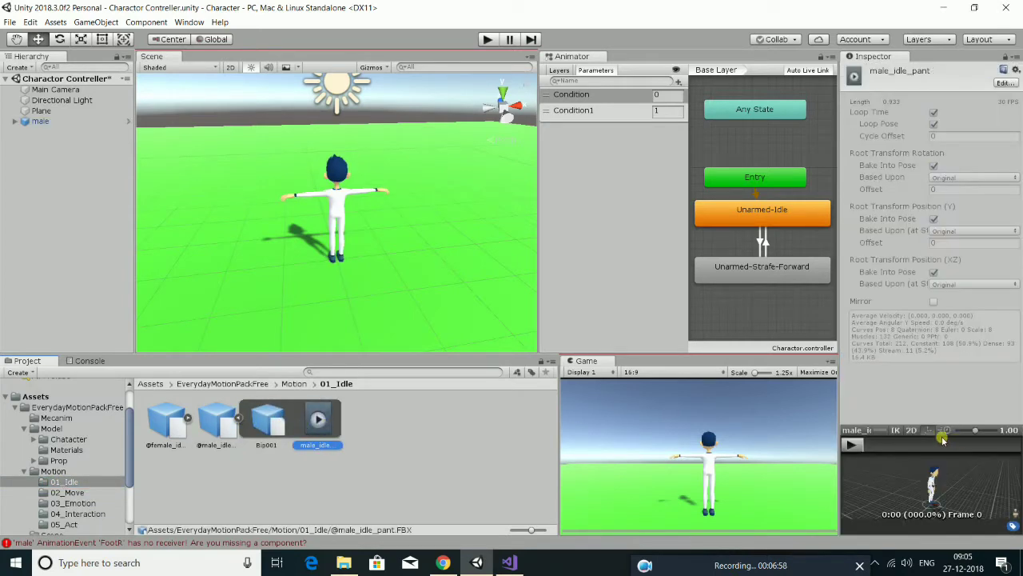
left_click(851, 446)
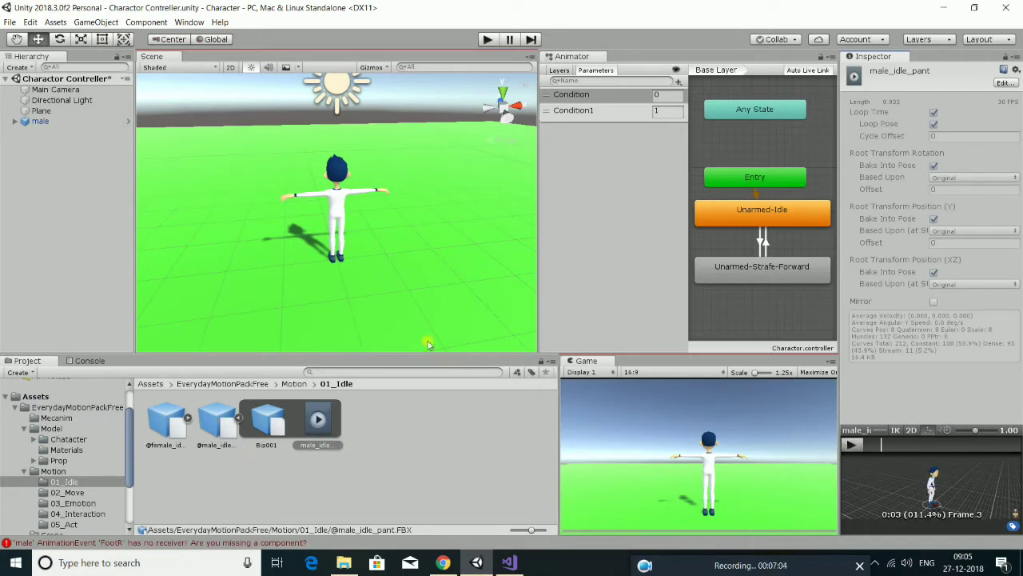
left_click(800, 209)
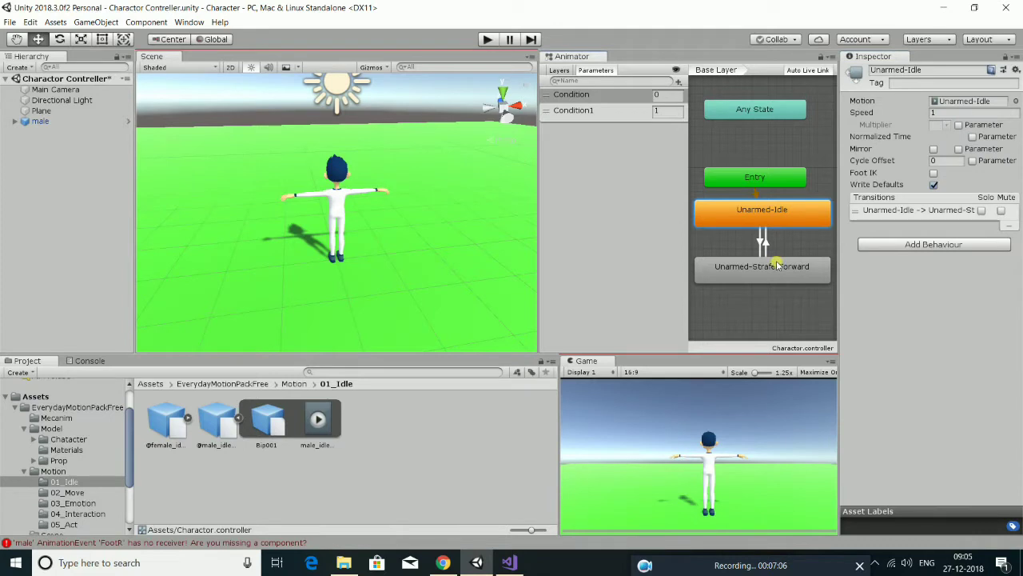
Replace the Unarmed-Idle and Unarmed-Strafe-Forward states with a male_idle_pant default state.
left_click(777, 266)
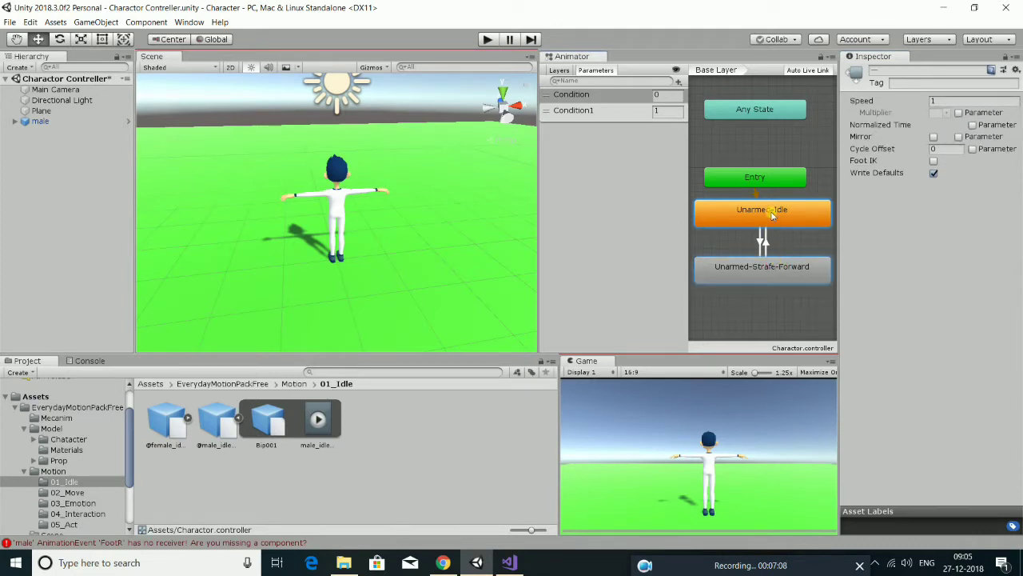
key("Delete")
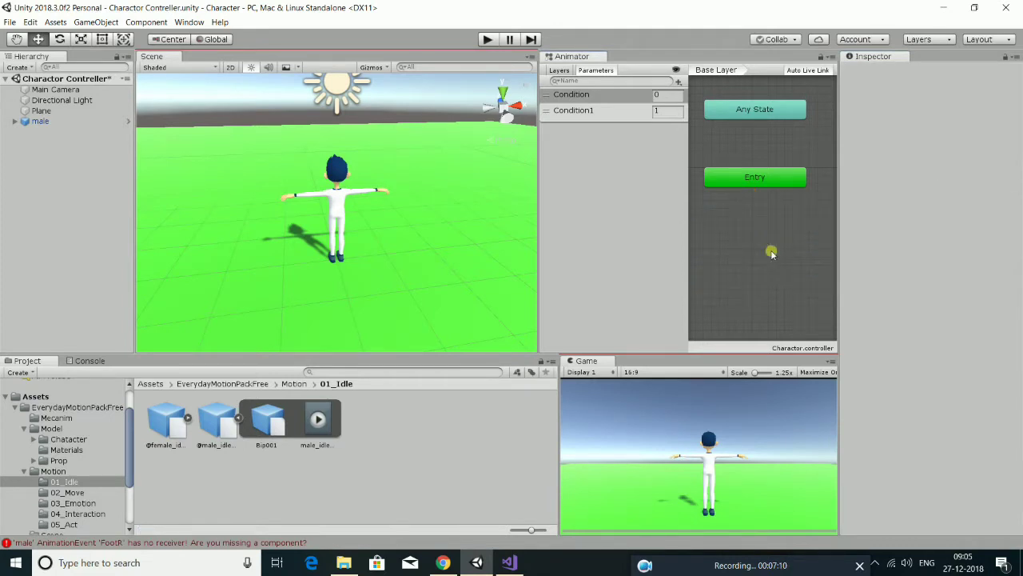
mouse_move(316, 421)
left_mouse_down()
mouse_move(763, 233)
mouse_move(797, 239)
mouse_move(763, 227)
left_mouse_up()
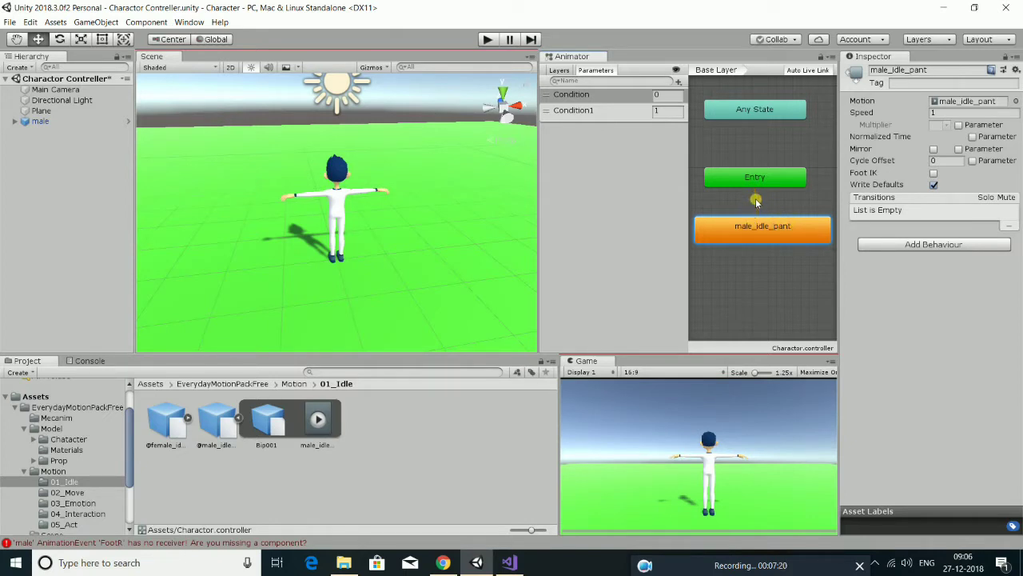
left_click(756, 200)
left_click(756, 230)
left_click(70, 493)
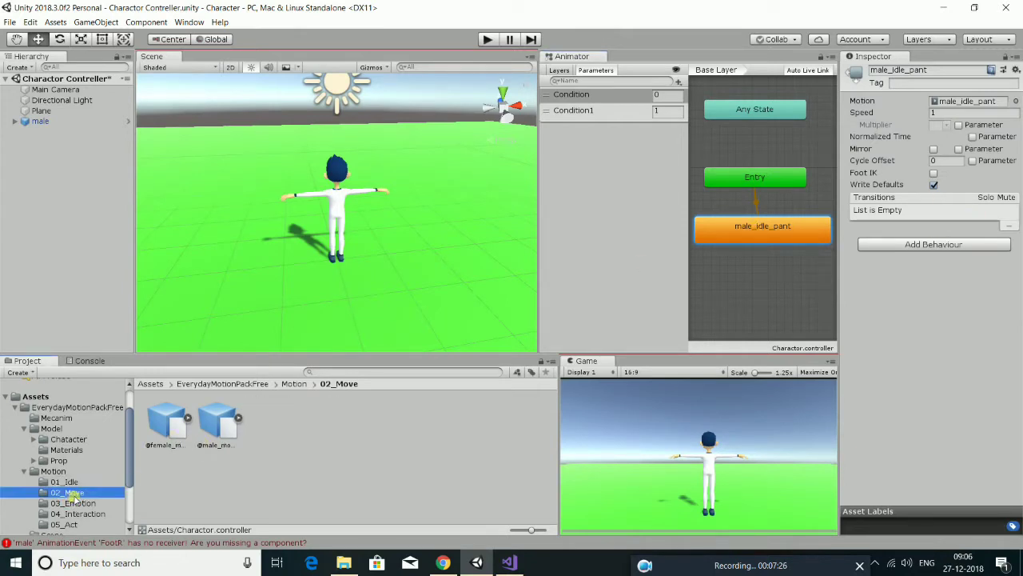
Add the male_move_run_sprint clip from 02_Move as a new Animator state.
left_click(224, 419)
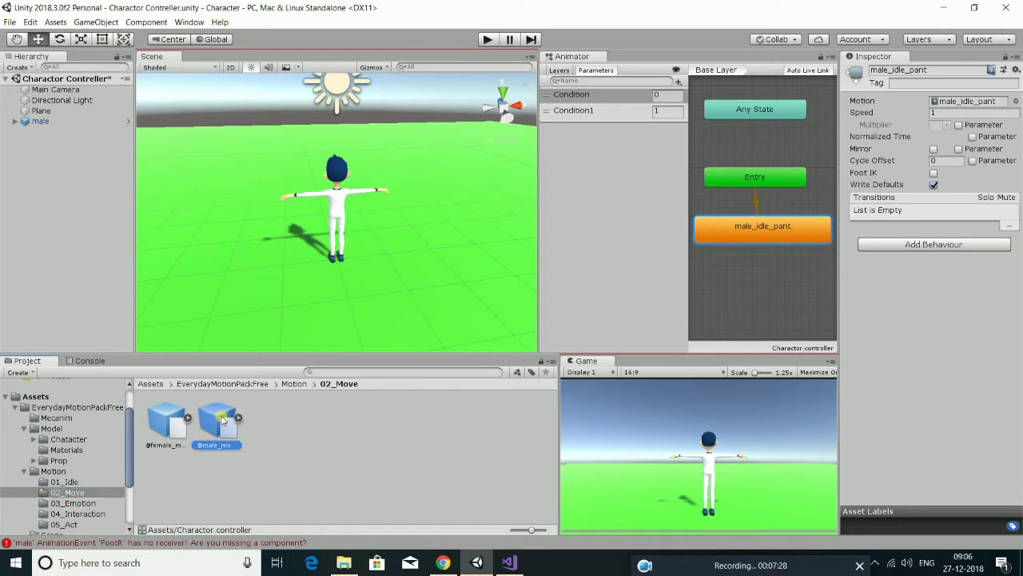
left_click(238, 417)
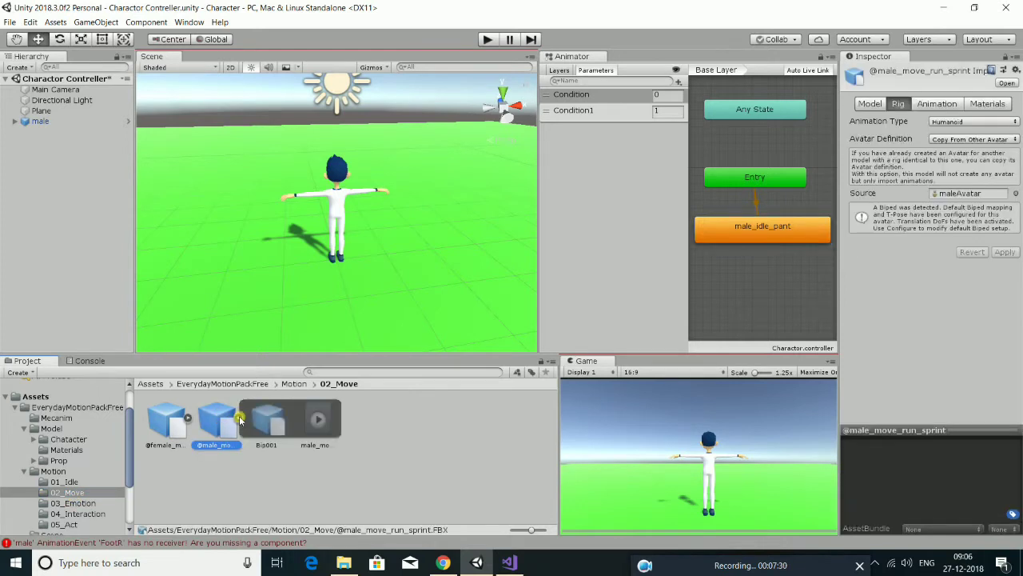
left_click(317, 419)
left_click_drag(311, 440, 736, 293)
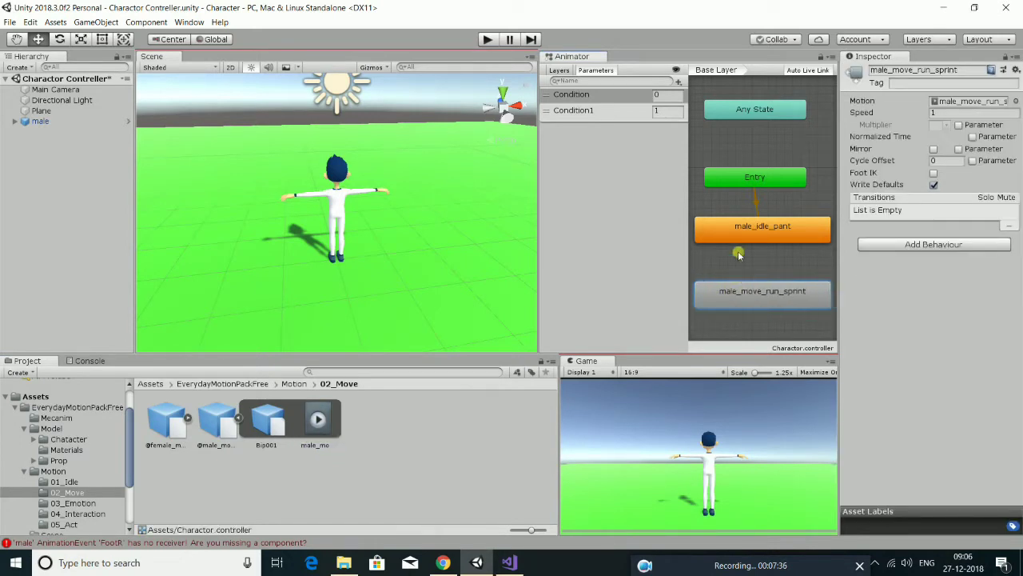
Create transitions from male_idle_pant to male_move_run_sprint and back.
right_click(739, 228)
left_click(763, 236)
left_click(736, 291)
right_click(735, 291)
left_click(760, 300)
left_click(762, 231)
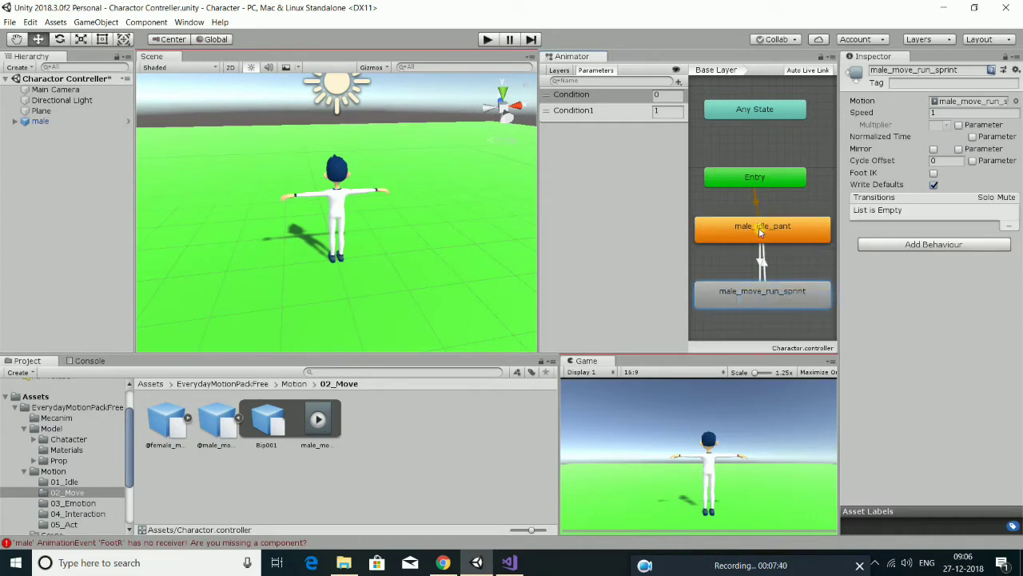
Give the idle-to-run transition a Condition Equals condition.
left_click(759, 265)
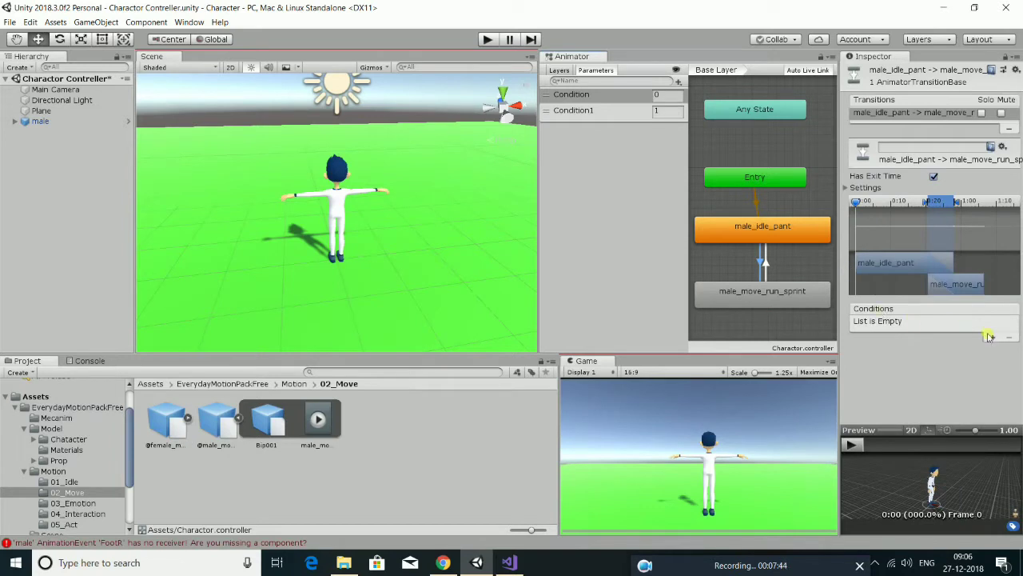
left_click(992, 337)
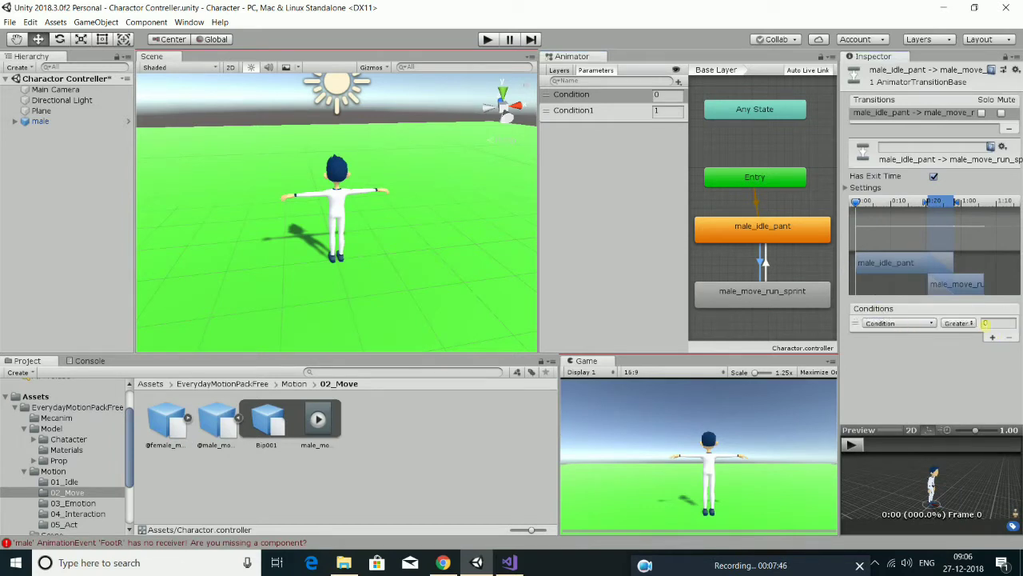
left_click(962, 323)
left_click(968, 360)
left_click(992, 327)
Give the run-to-idle transition a Condition NotEqual 0 condition and start Play mode.
left_click(766, 268)
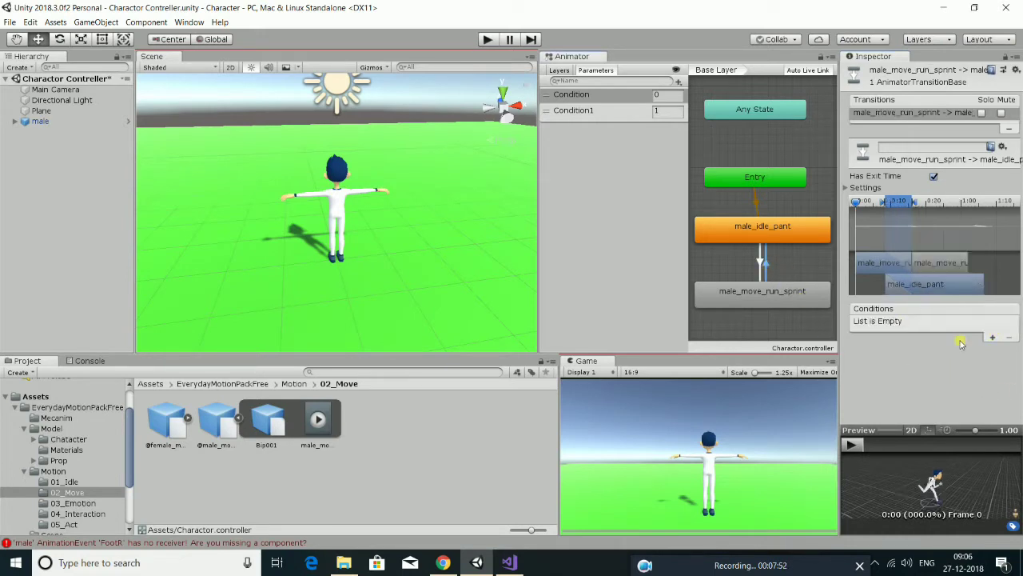
left_click(994, 336)
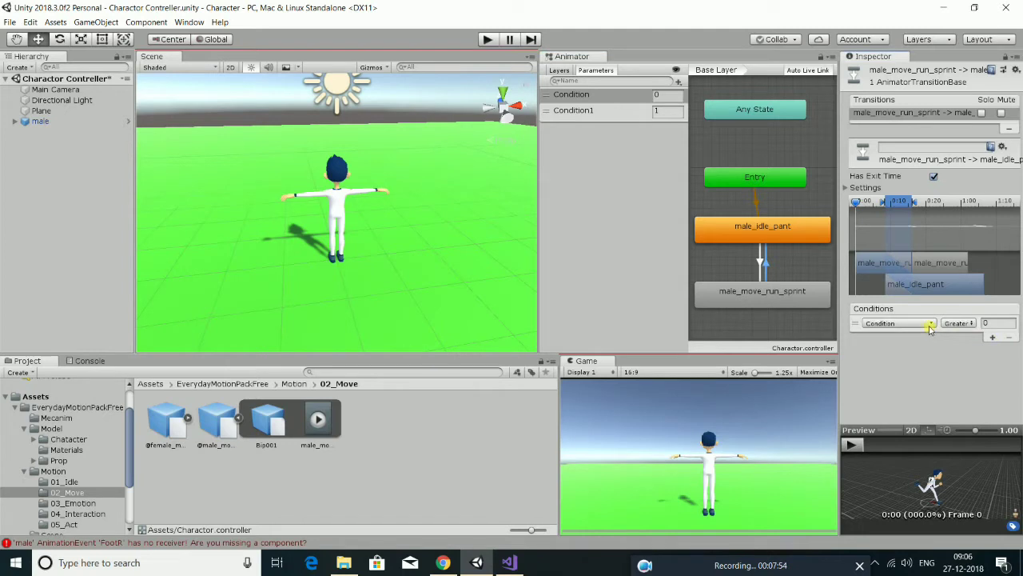
left_click(963, 323)
left_click(974, 375)
left_click(999, 323)
left_click(723, 295)
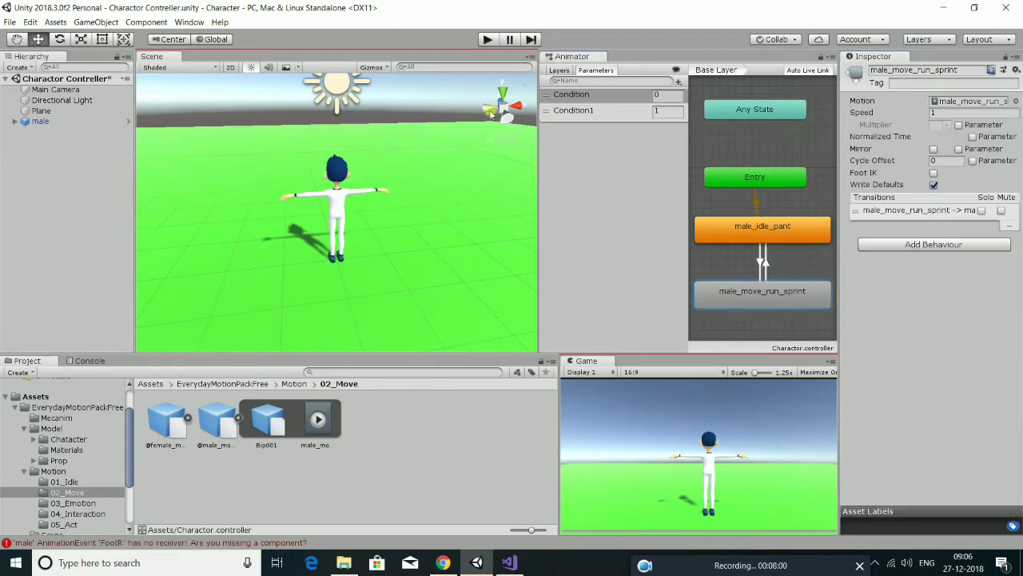
left_click(486, 41)
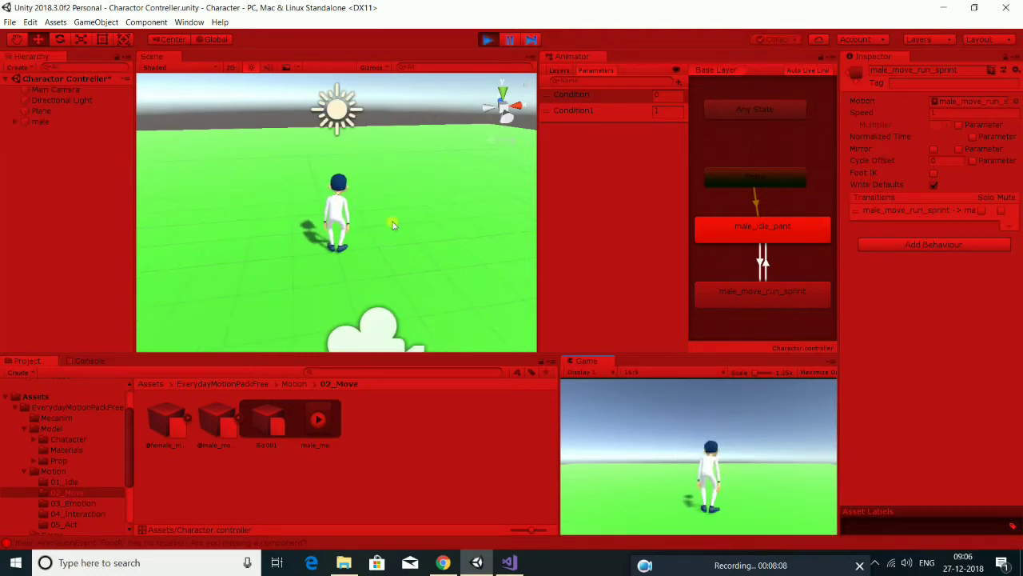
scroll(258, 238, "up", 5)
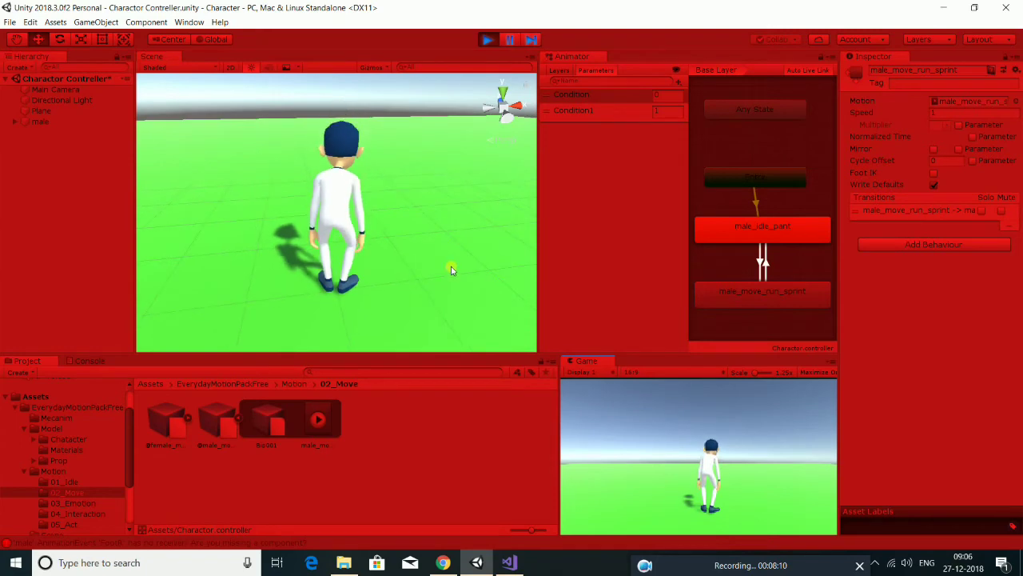
mouse_move(450, 264)
left_mouse_down("alt")
mouse_move(38, 223)
mouse_move(549, 285)
left_mouse_up("alt")
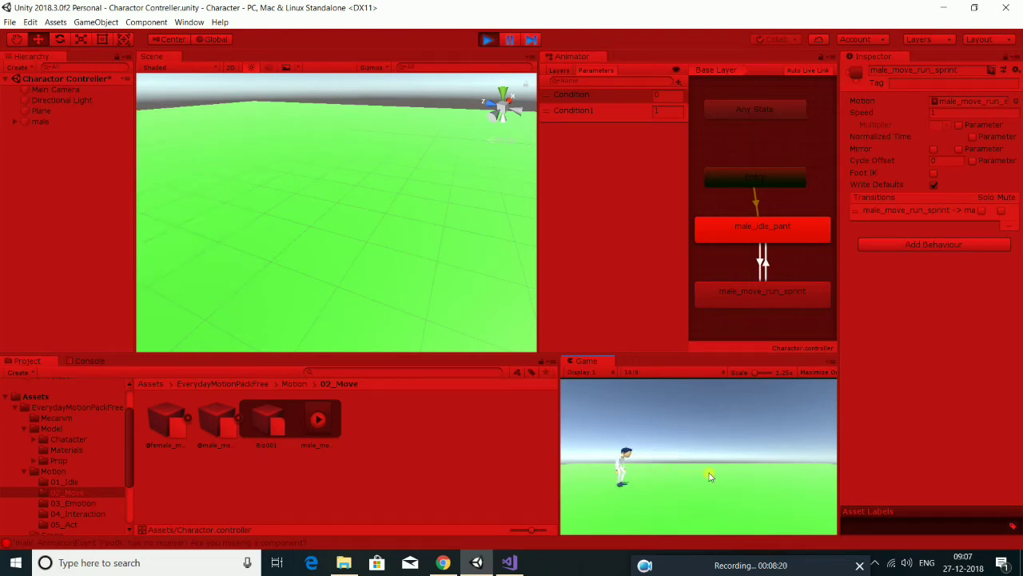
scroll(289, 222, "down", 3)
scroll(289, 232, "down", 2)
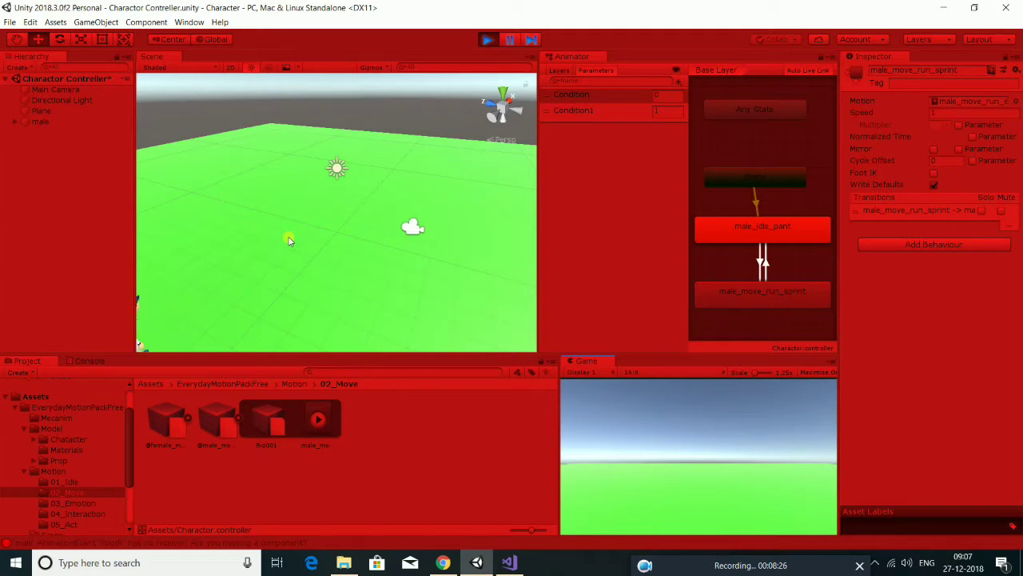
scroll(290, 239, "down", 2)
scroll(289, 240, "down", 2)
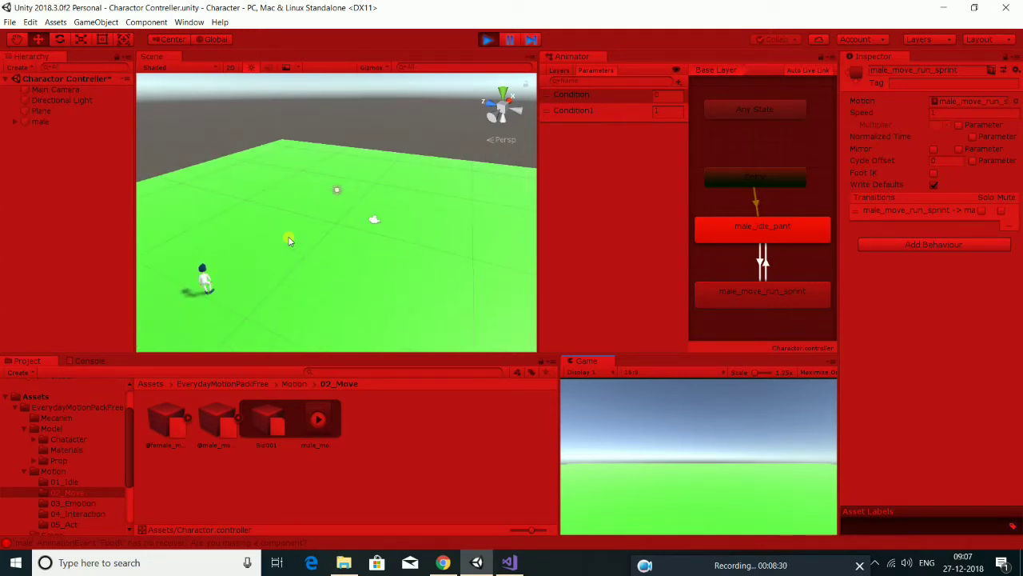
left_click(489, 41)
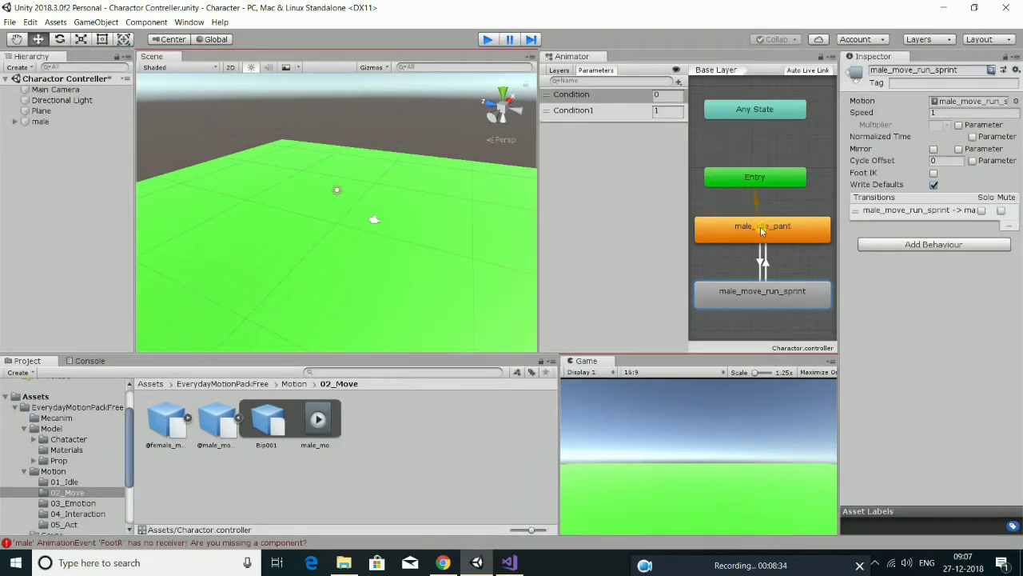
Turn off Has Exit Time on the idle-to-run transition and play the scene again.
left_click(762, 230)
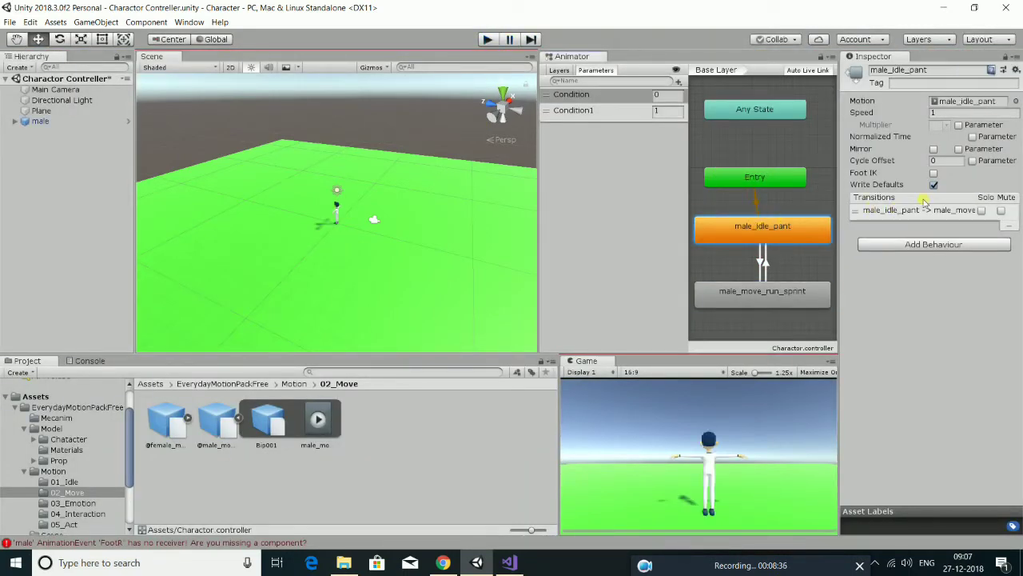
left_click(760, 256)
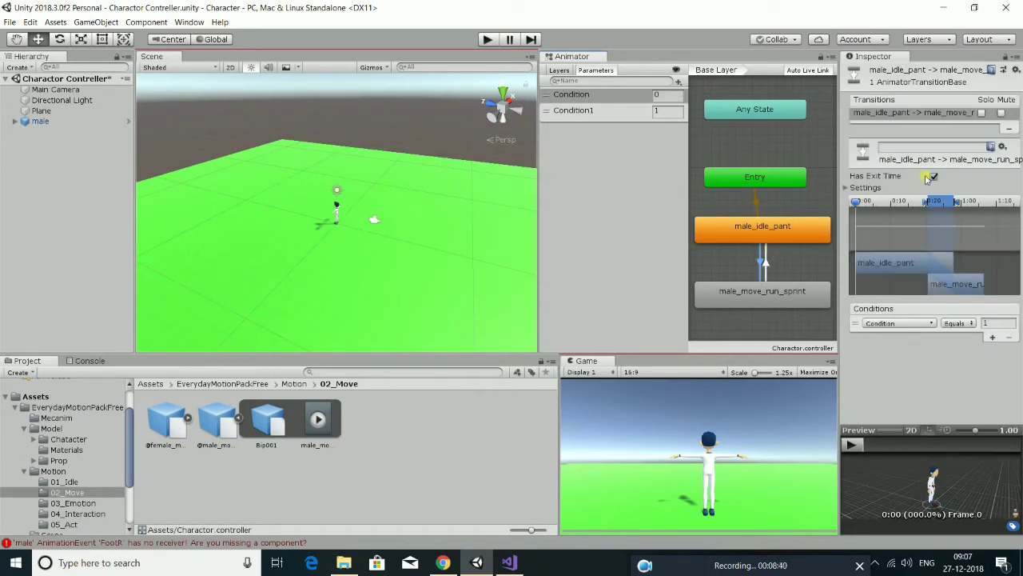
left_click(933, 178)
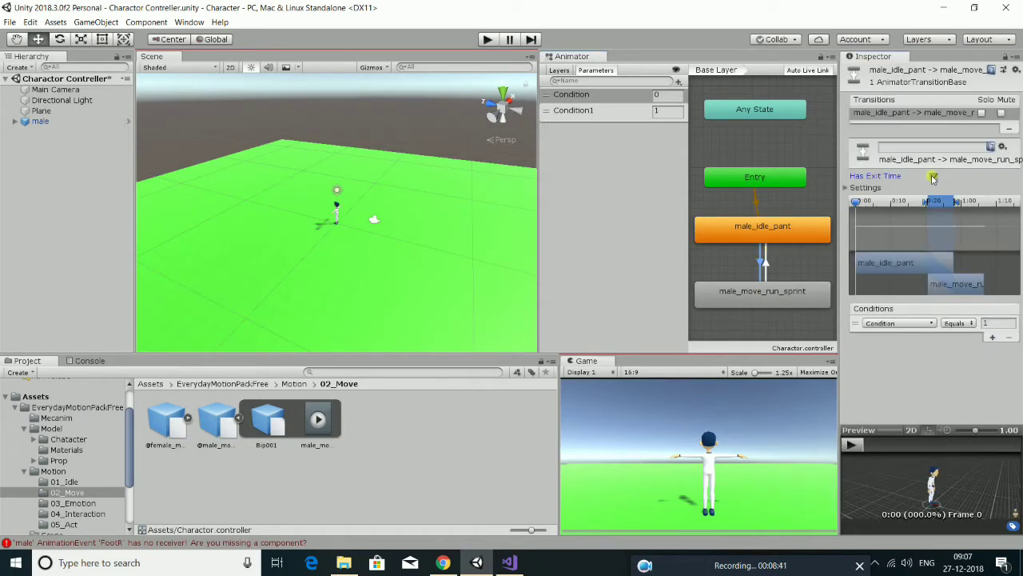
left_click(765, 263)
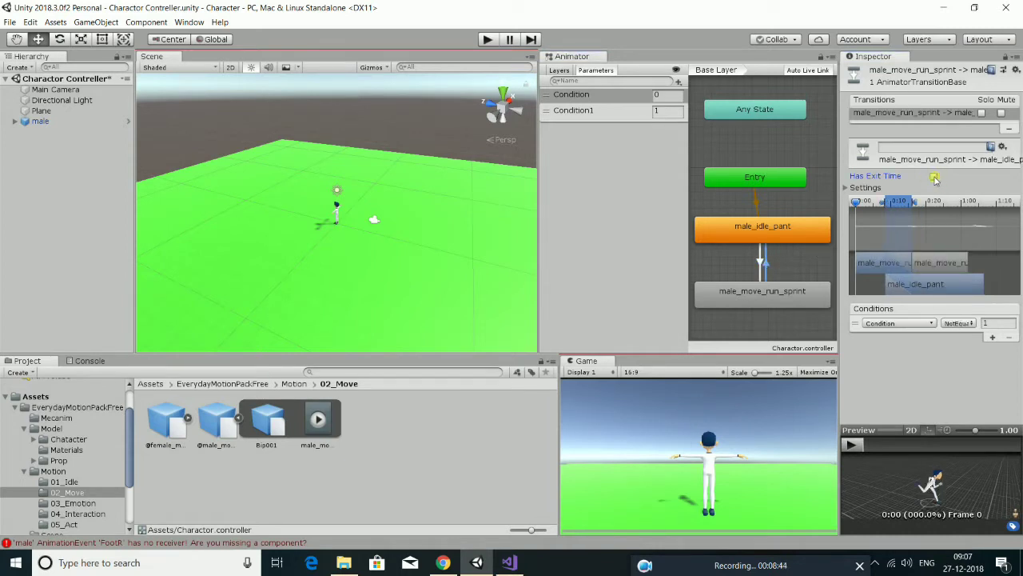
left_click(761, 232)
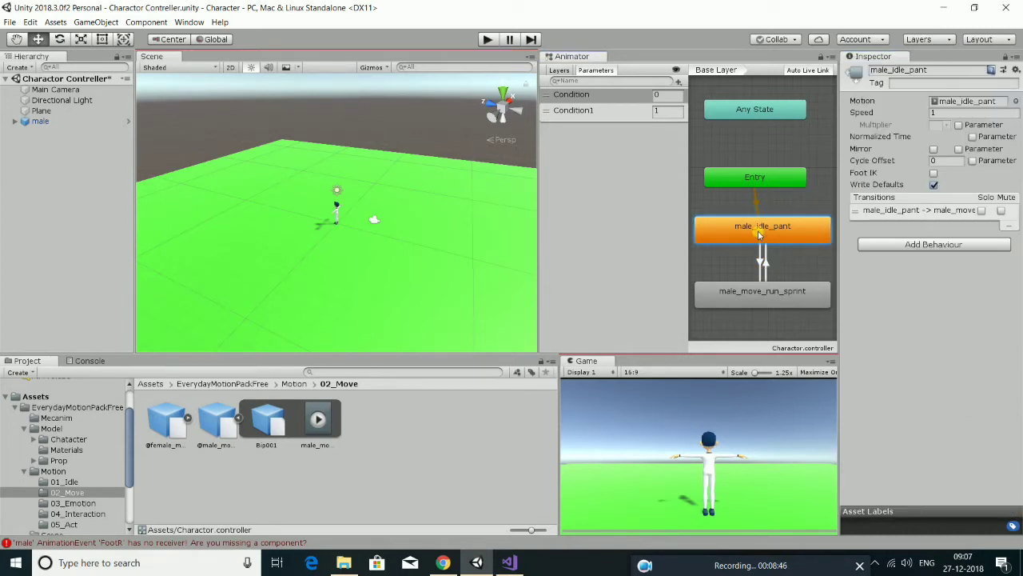
left_click(487, 38)
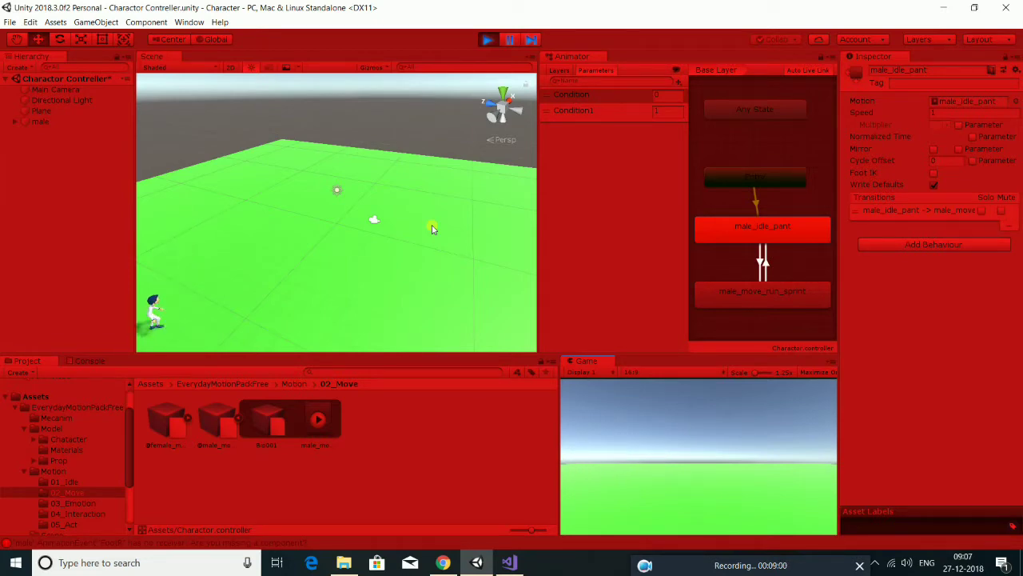
Stop Play, then in Visual Studio reload all changed files and retarget to .NET Framework 4.6.1.
left_click(485, 41)
left_click(513, 564)
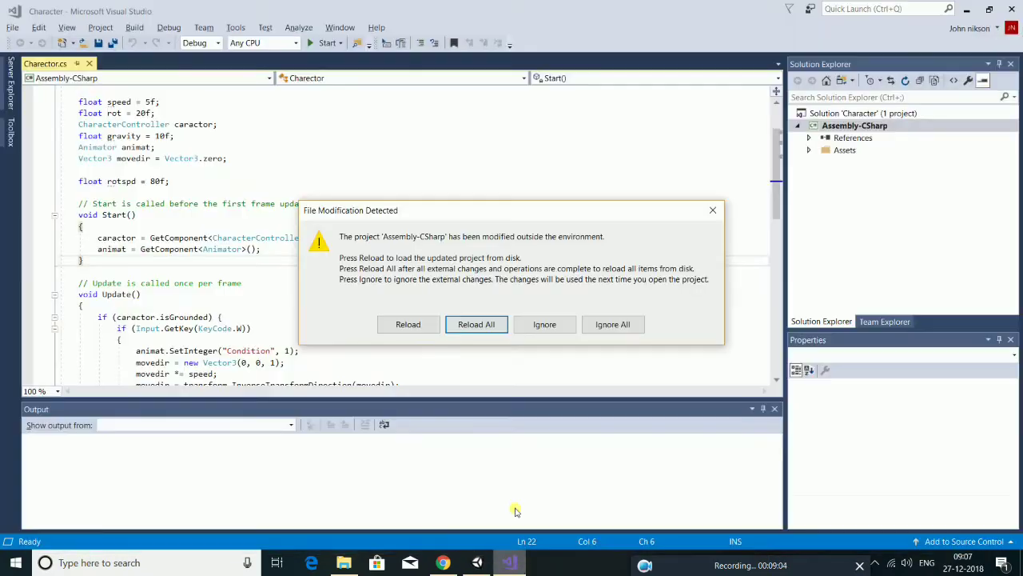
left_click(475, 325)
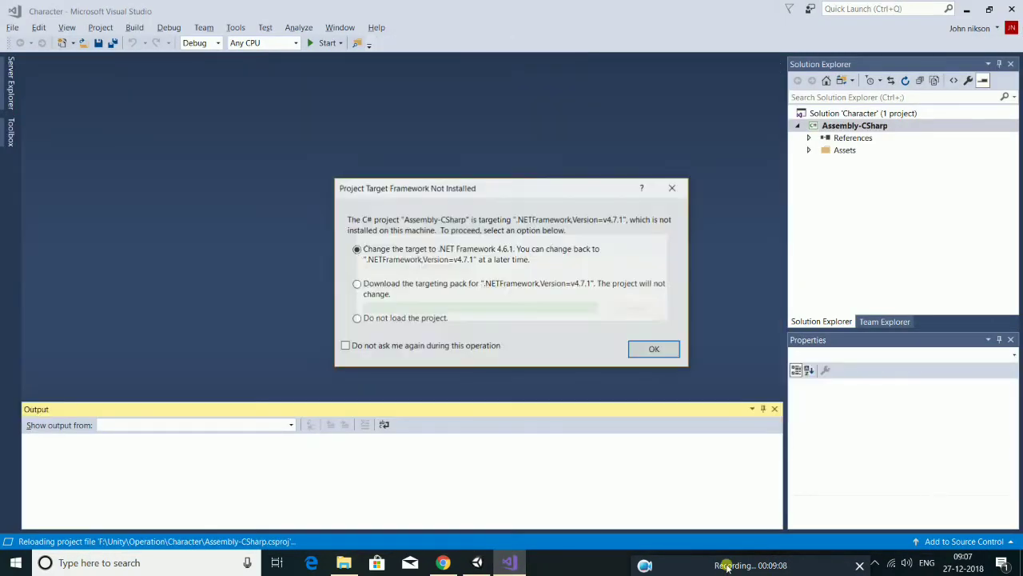
left_click(481, 351)
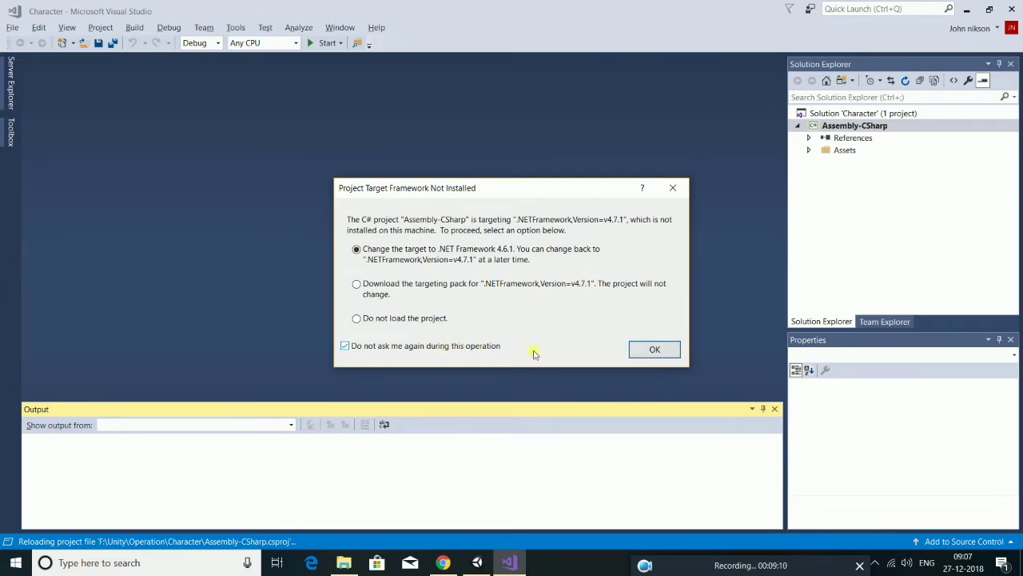
left_click(637, 353)
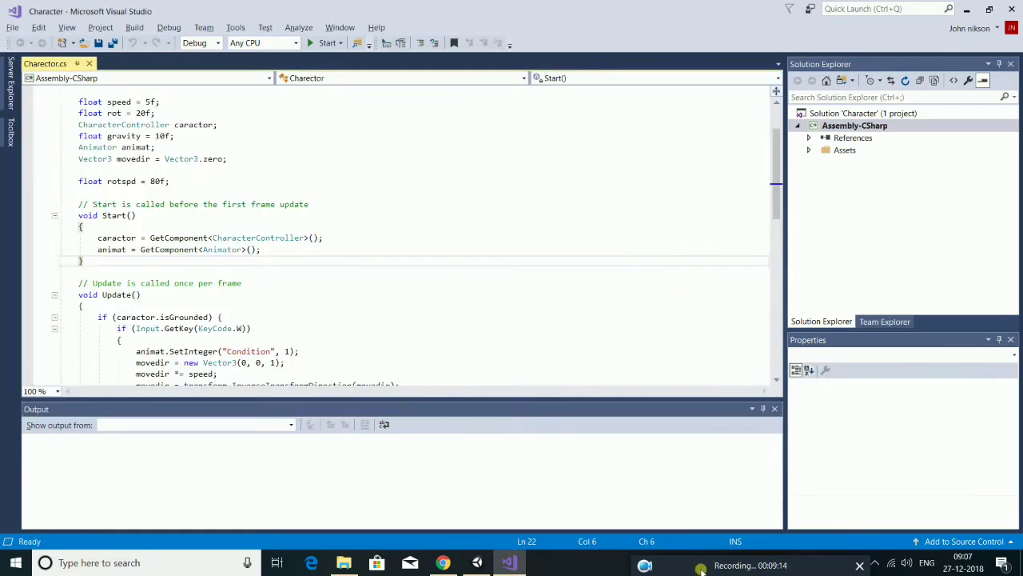
mouse_move(710, 552)
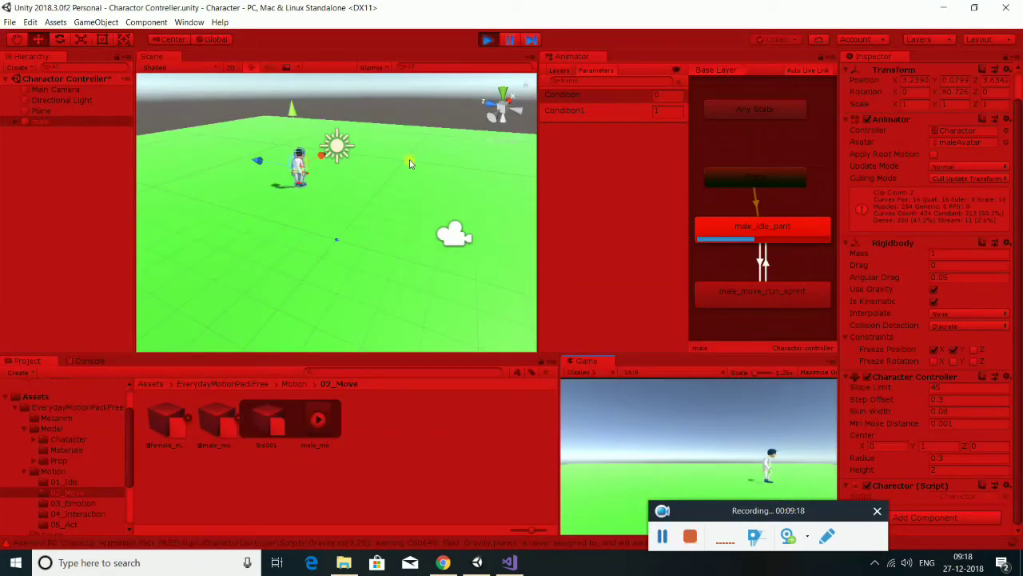
Restart Play, run the character forward with W and turn it with D, then stop.
key("alt+Tab")
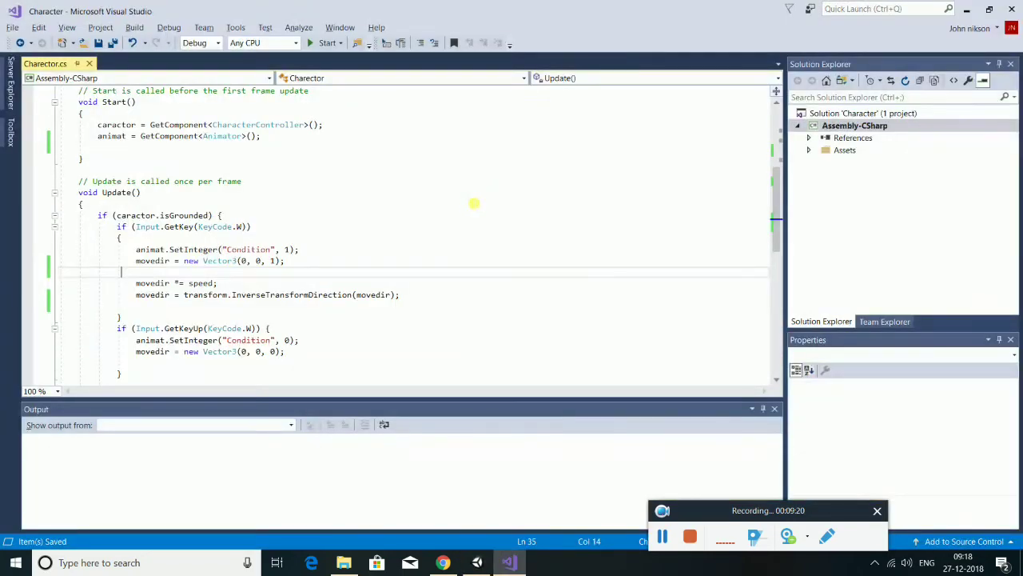
key("alt+Tab")
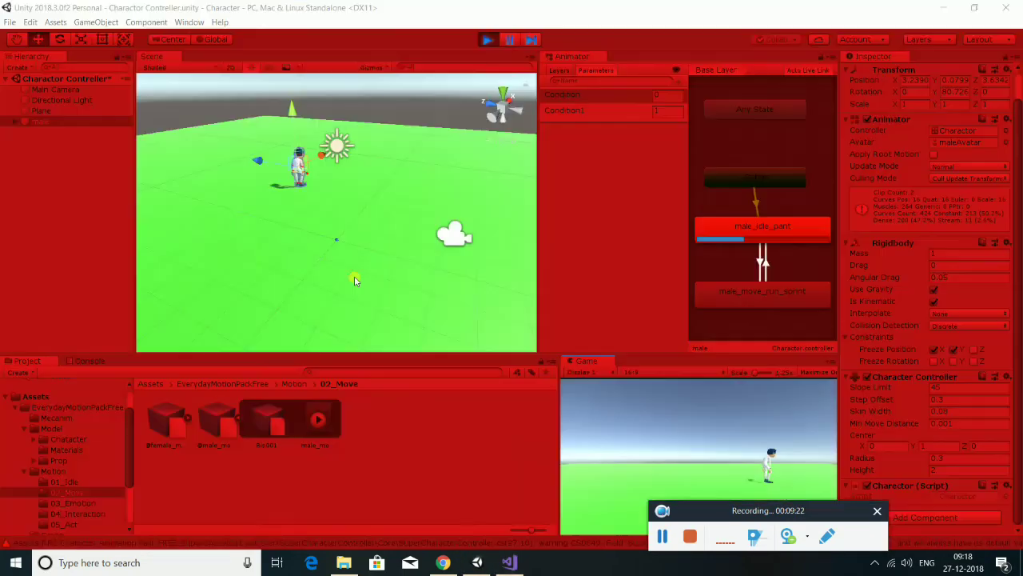
left_click(485, 40)
left_click(484, 42)
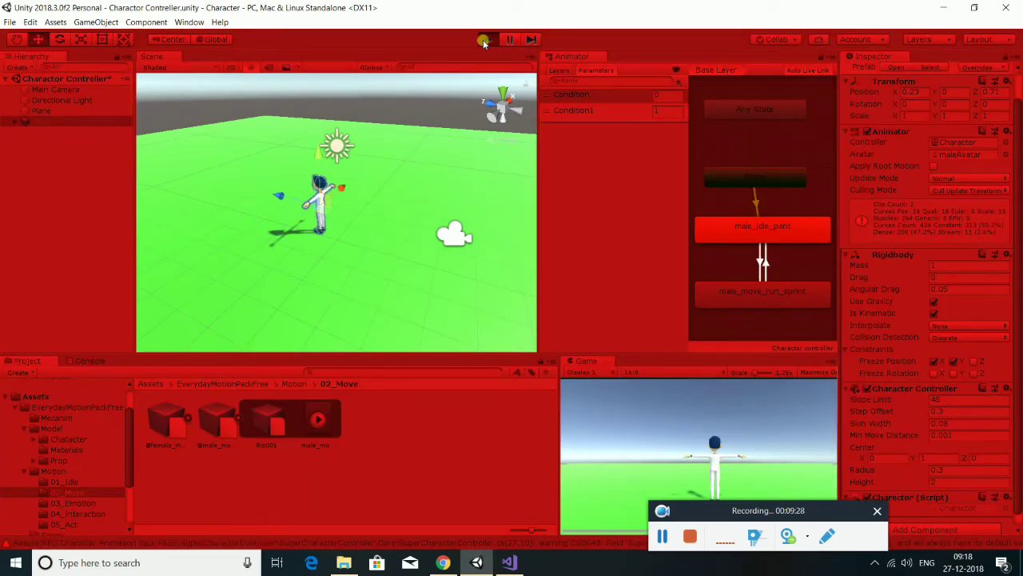
key("w")
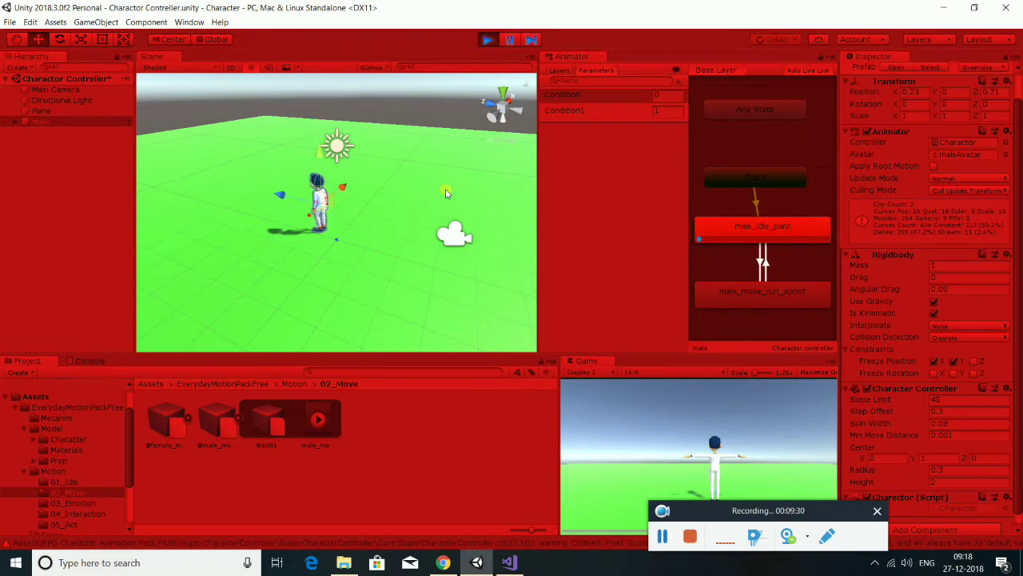
key("d")
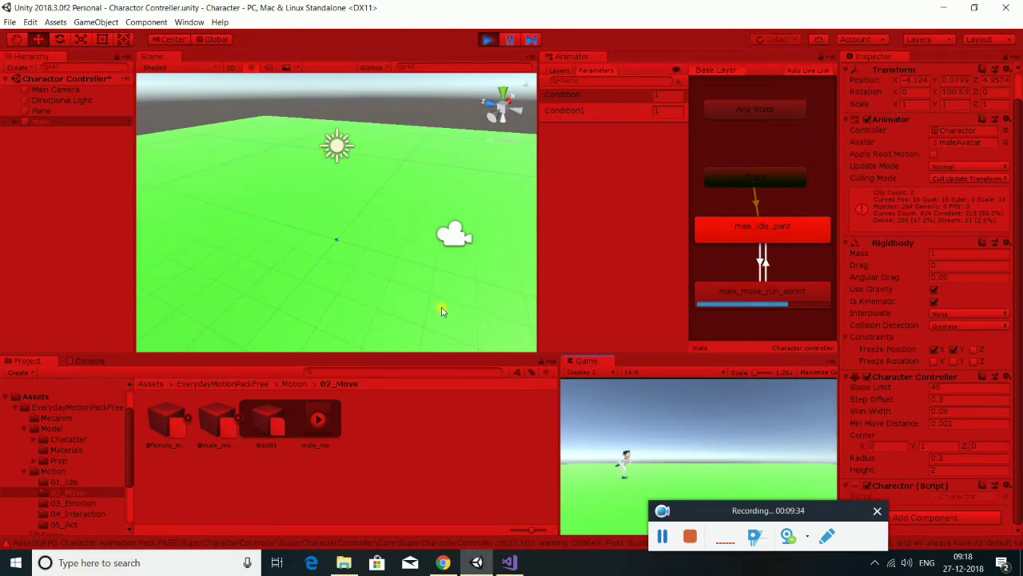
left_click(484, 39)
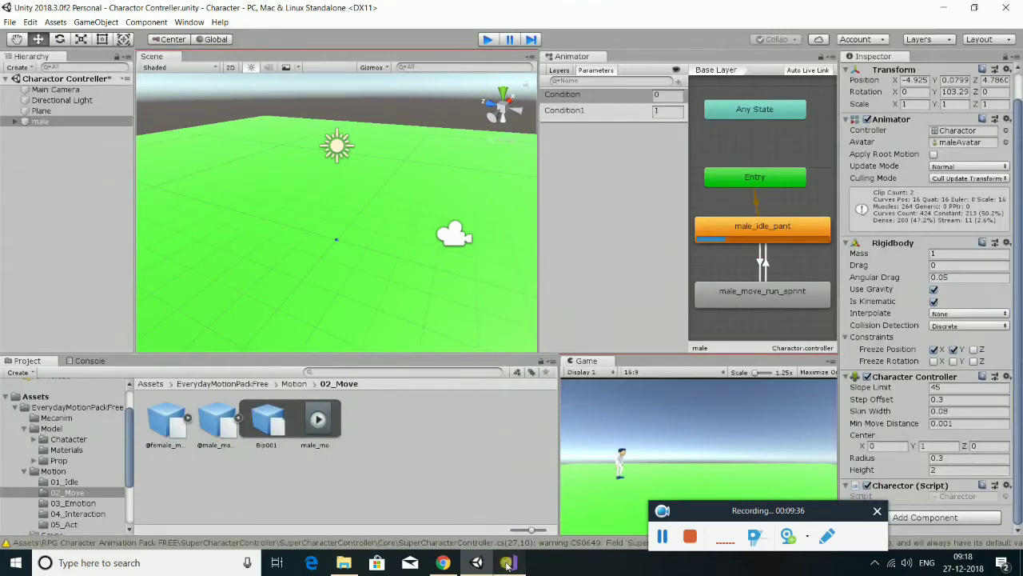
left_click(508, 562)
scroll(230, 261, "up", 5)
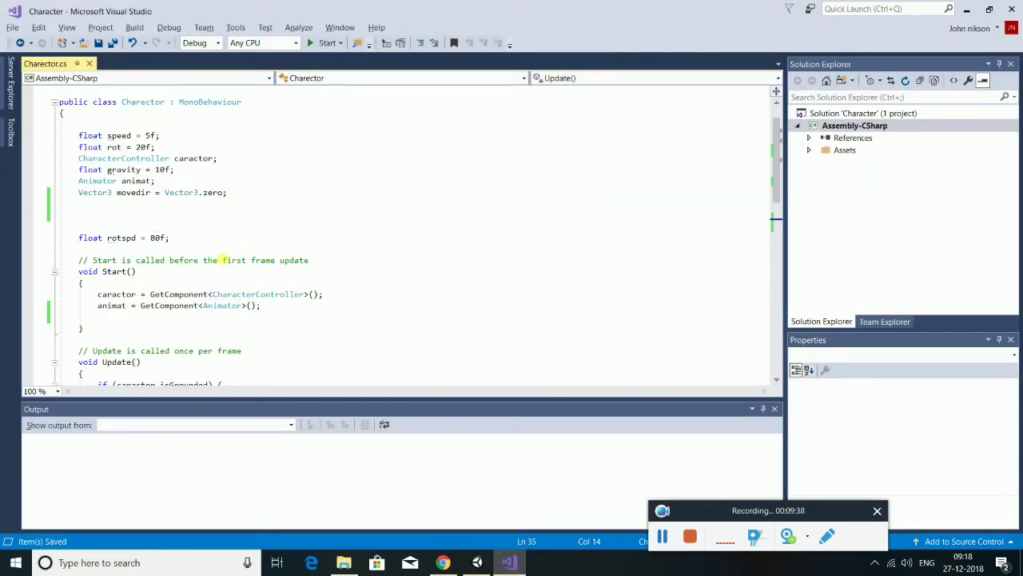
Declare a 'Rigidbody rigd;' field below the rotspd declaration.
left_click(196, 237)
key("Return")
key("Return")
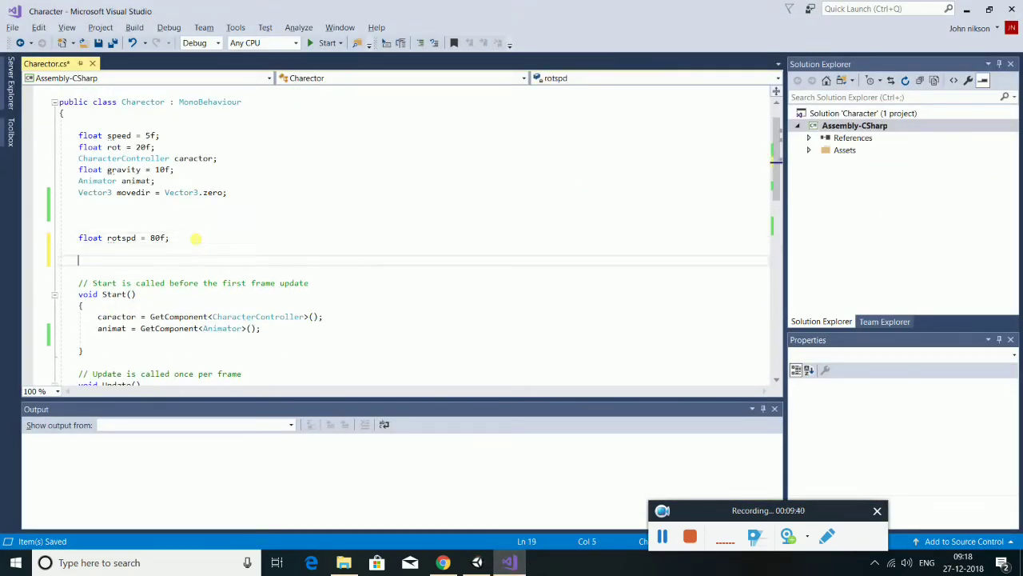
type("ri")
key("space")
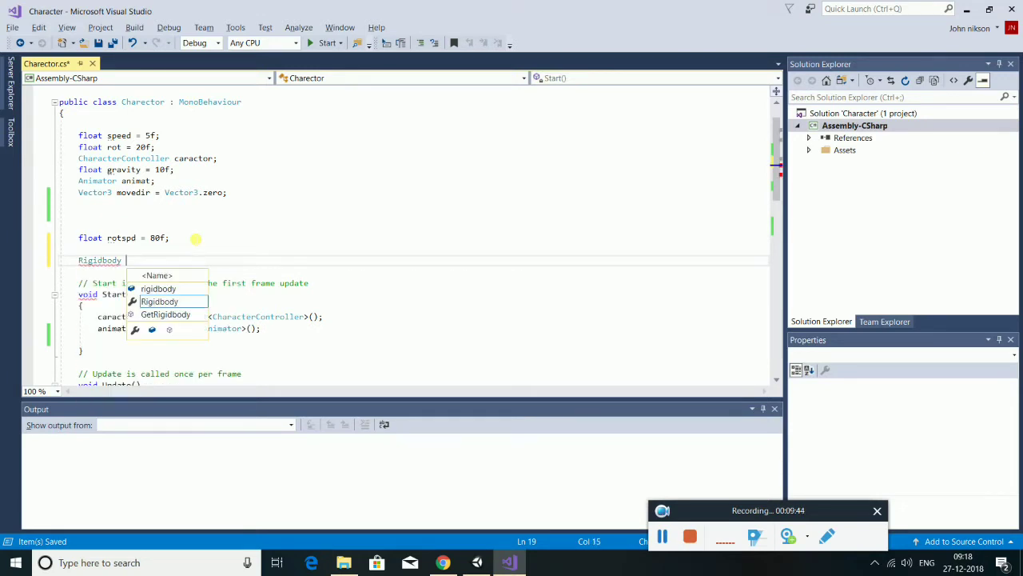
type("rigd;")
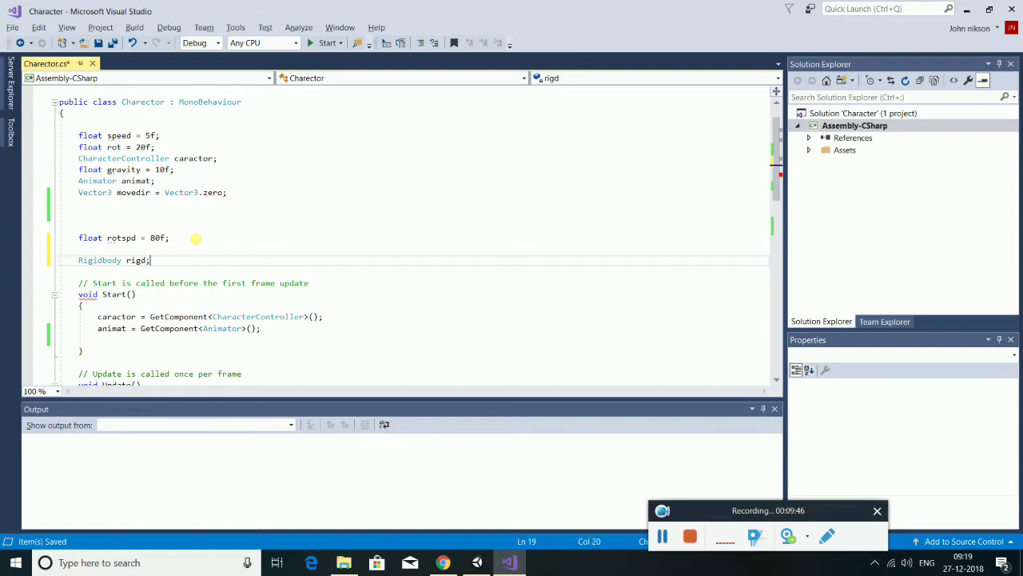
Assign rigd = GetComponent<Rigidbody>(); in Start and save the script.
scroll(240, 220, "down", 3)
scroll(256, 211, "down", 3)
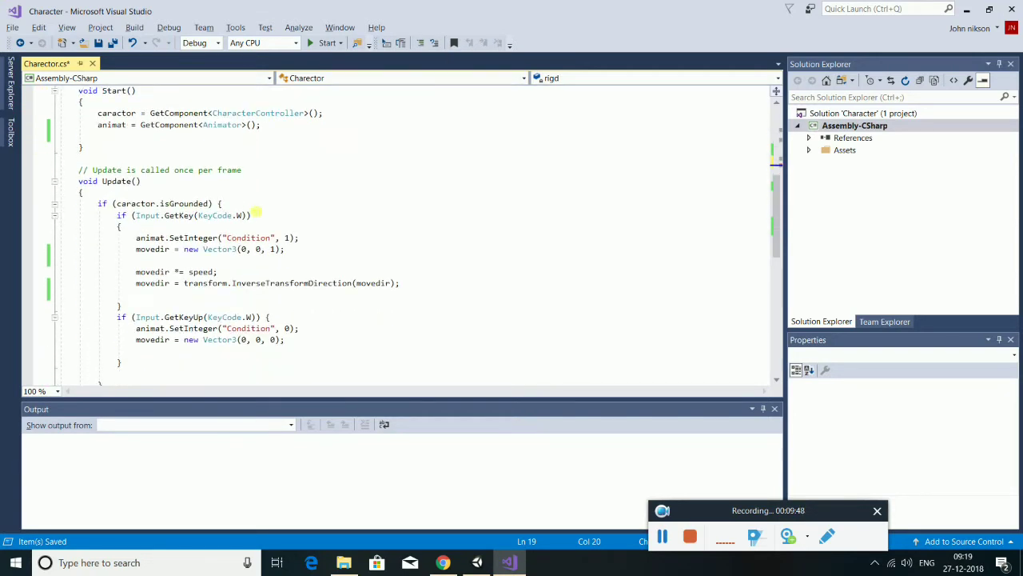
scroll(218, 222, "up", 2)
left_click(270, 197)
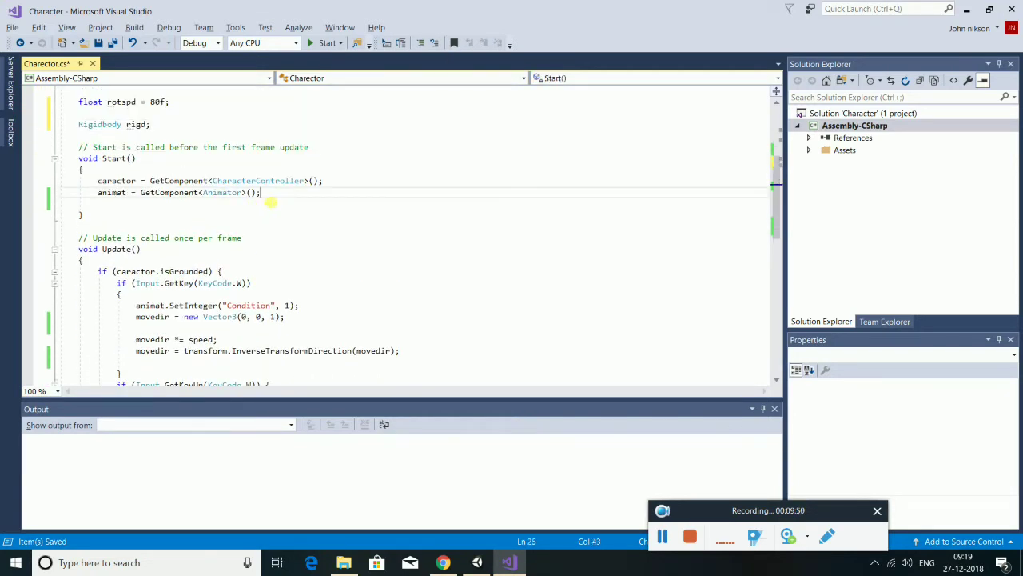
key("Return")
type("ri")
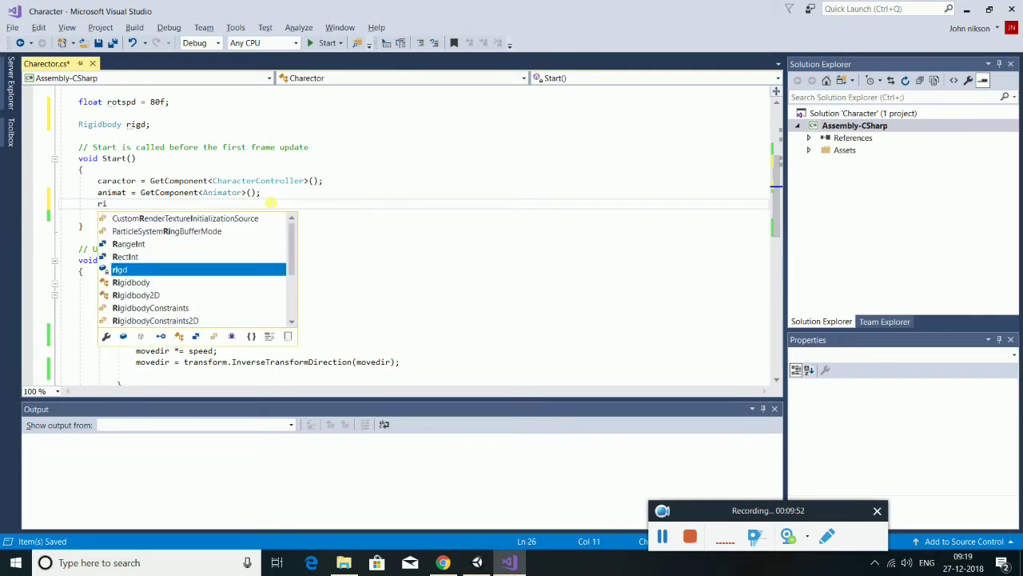
type("gd")
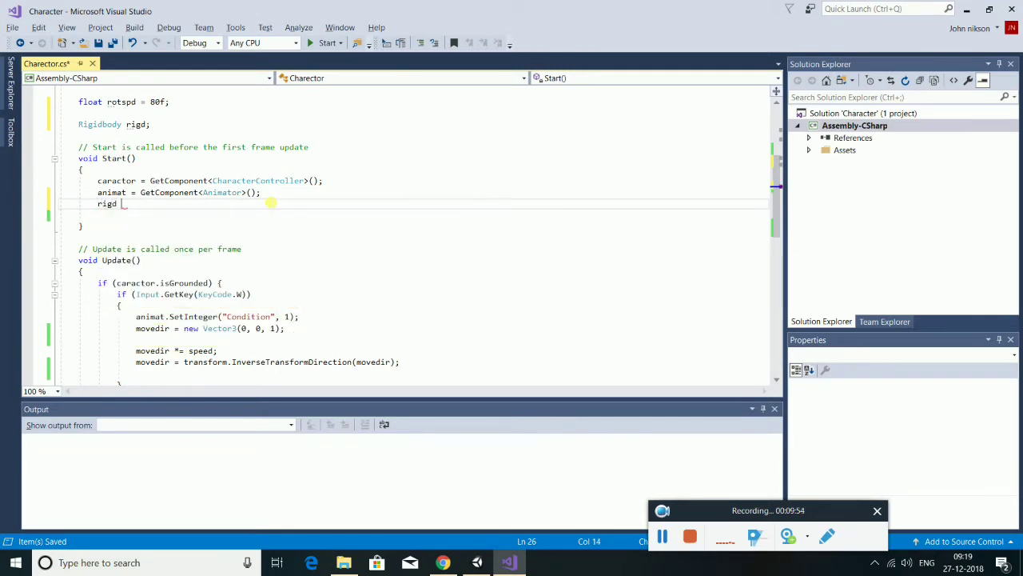
type(" et =")
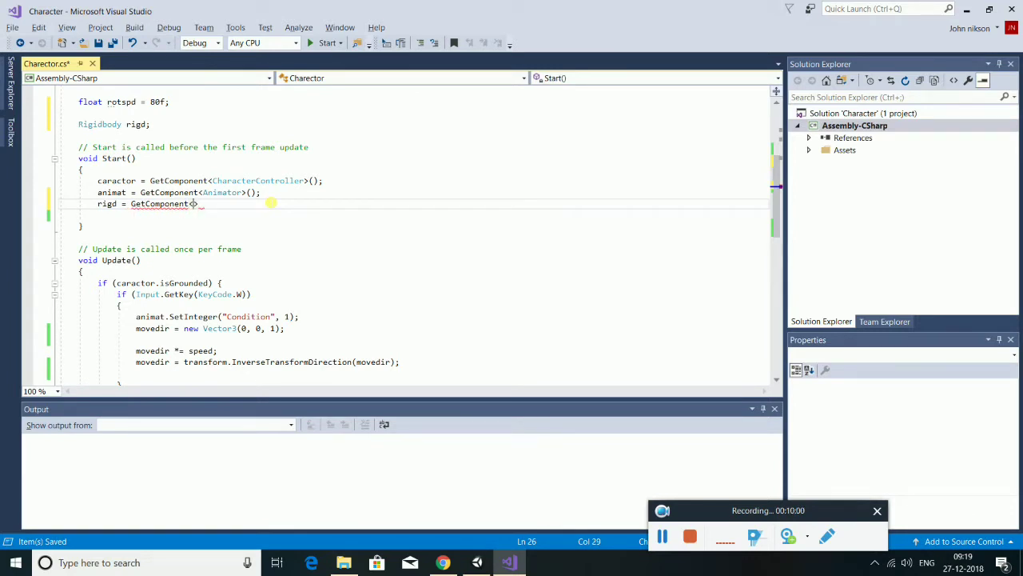
type("id")
key("BackSpace")
key("BackSpace")
key("BackSpace")
type("RI")
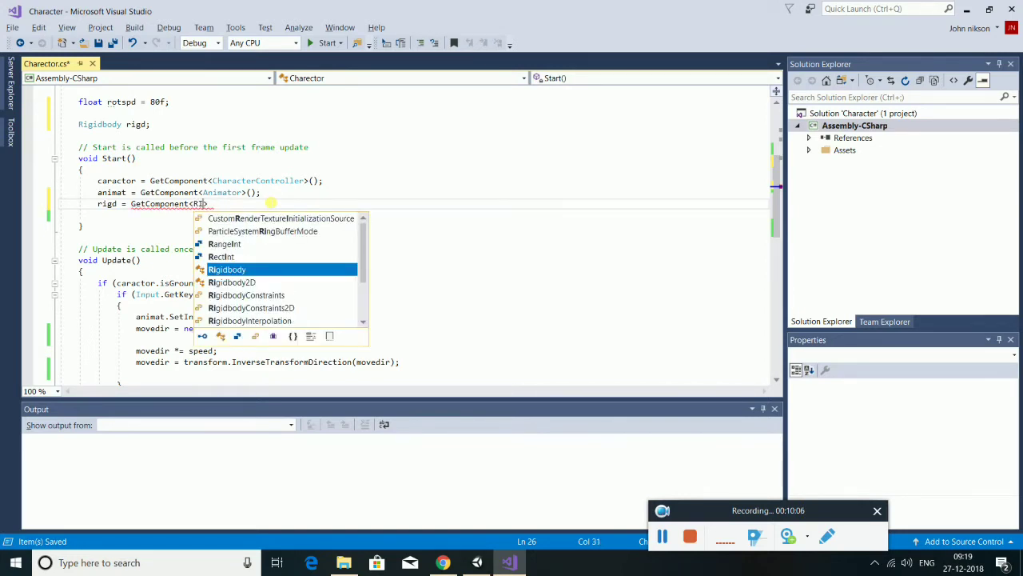
key("Tab")
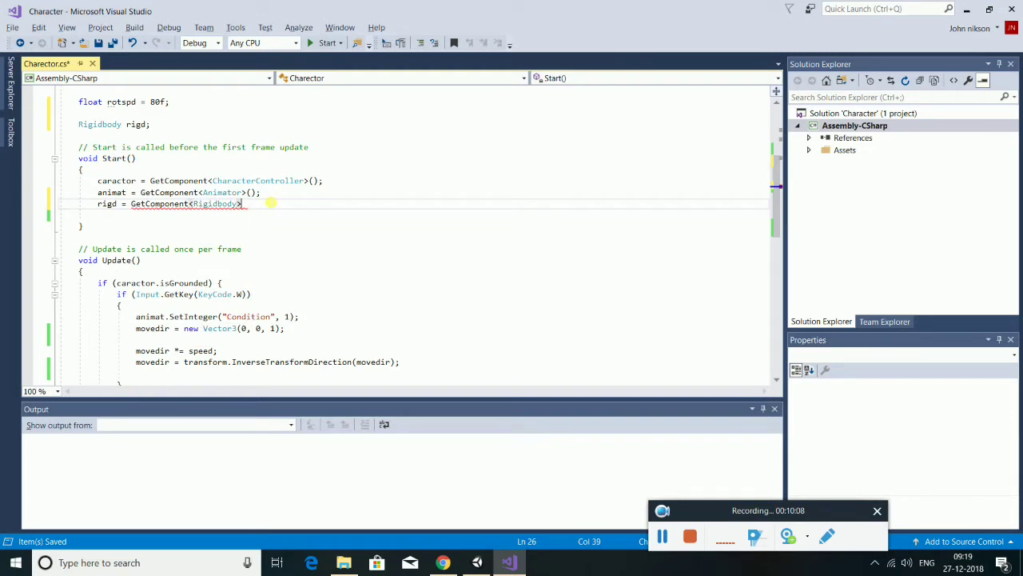
type("();")
key("ctrl+s")
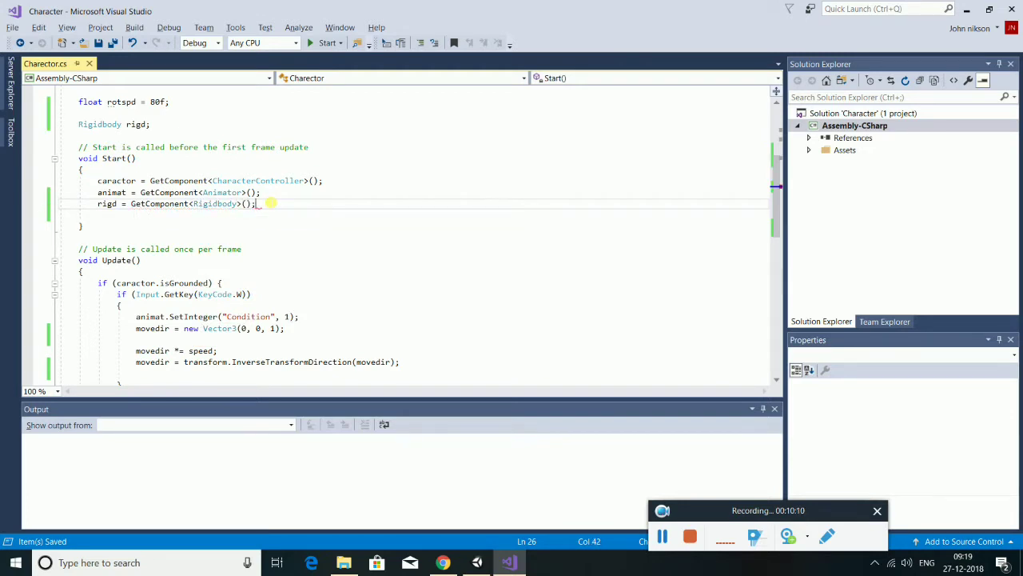
Add movedir = rigd.transform.forward after the InverseTransformDirection line in Update, then save.
scroll(271, 203, "down", 3)
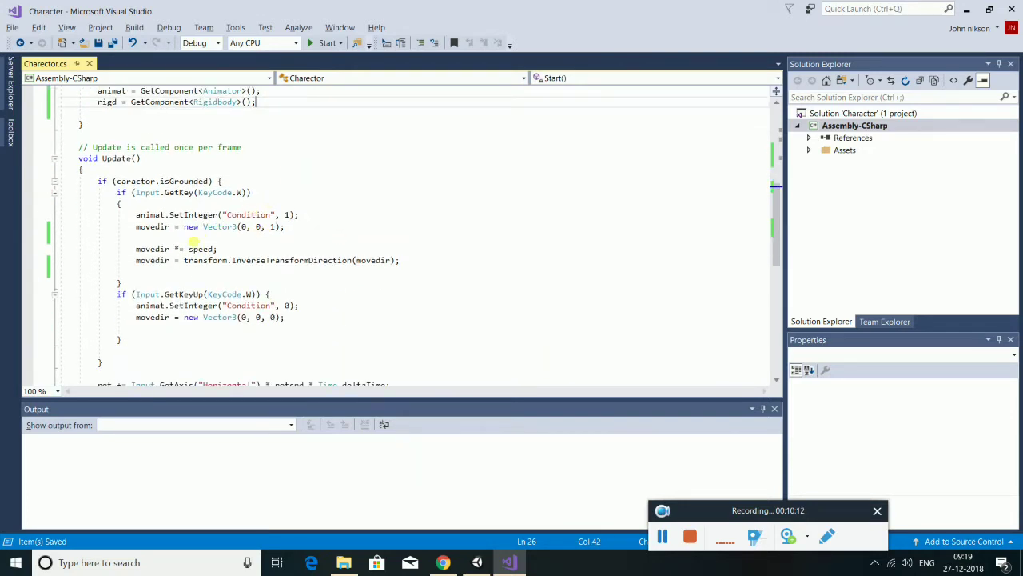
left_click(173, 240)
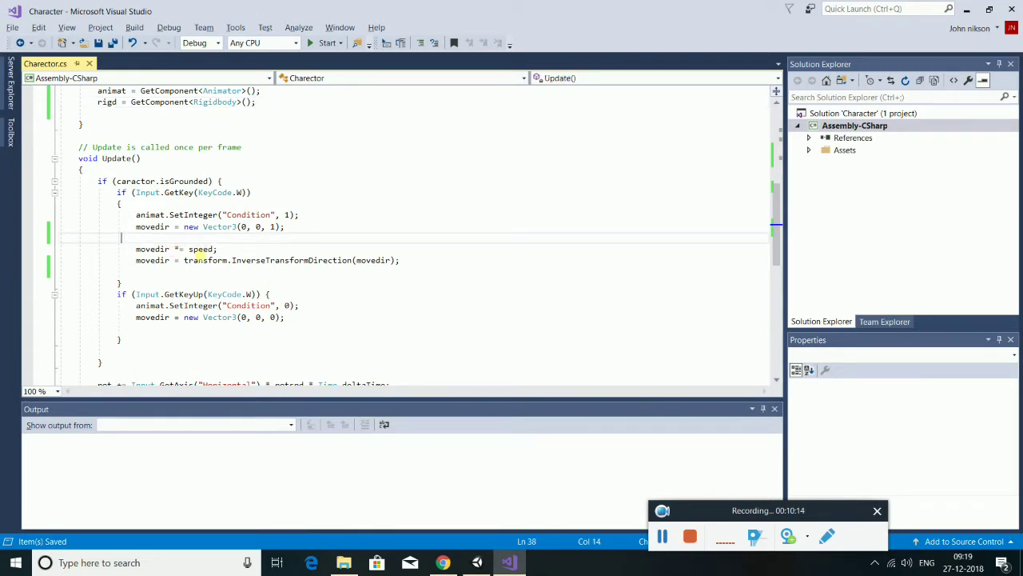
left_click(413, 261)
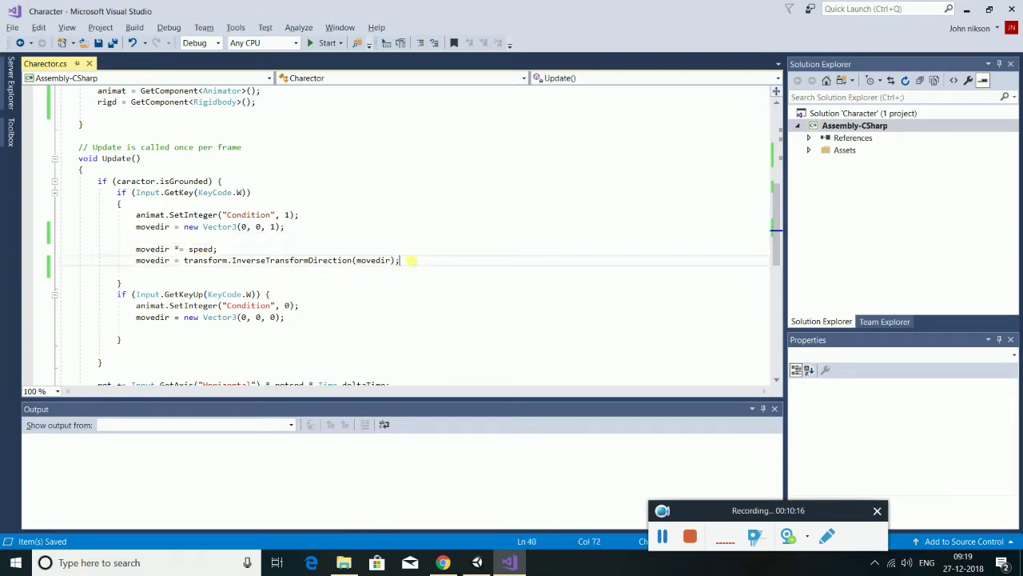
key("Return")
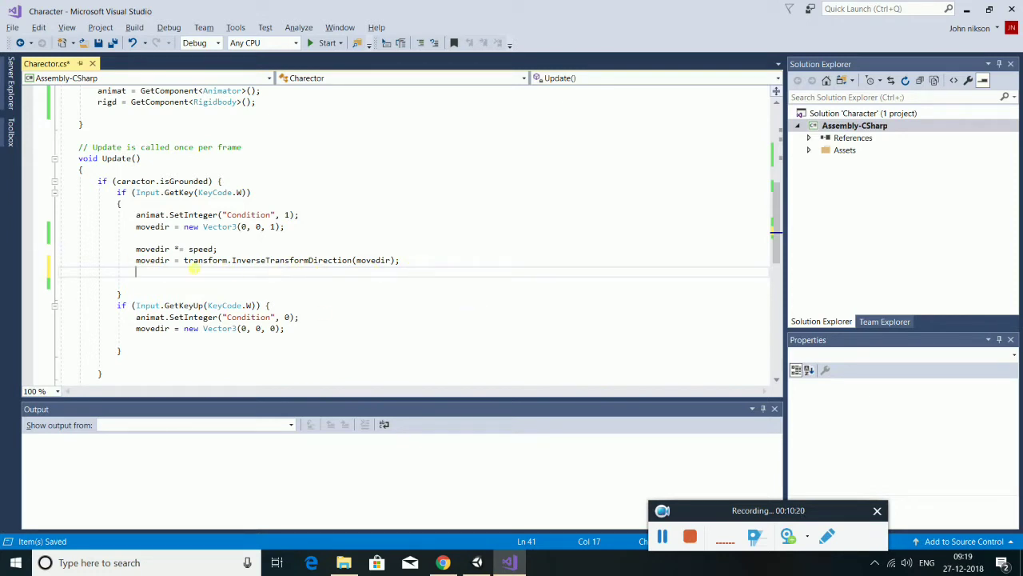
left_click(133, 260)
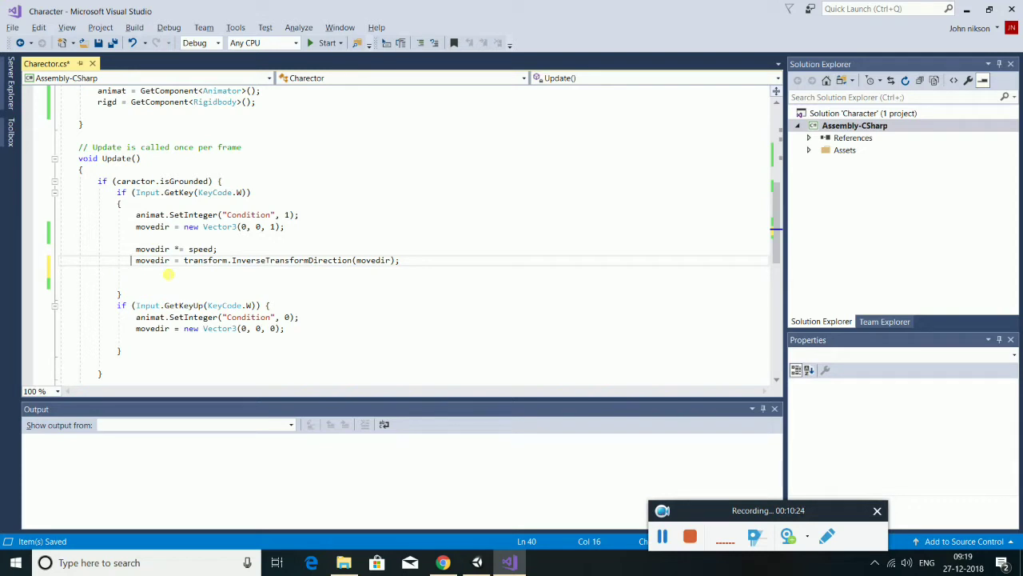
left_click(144, 276)
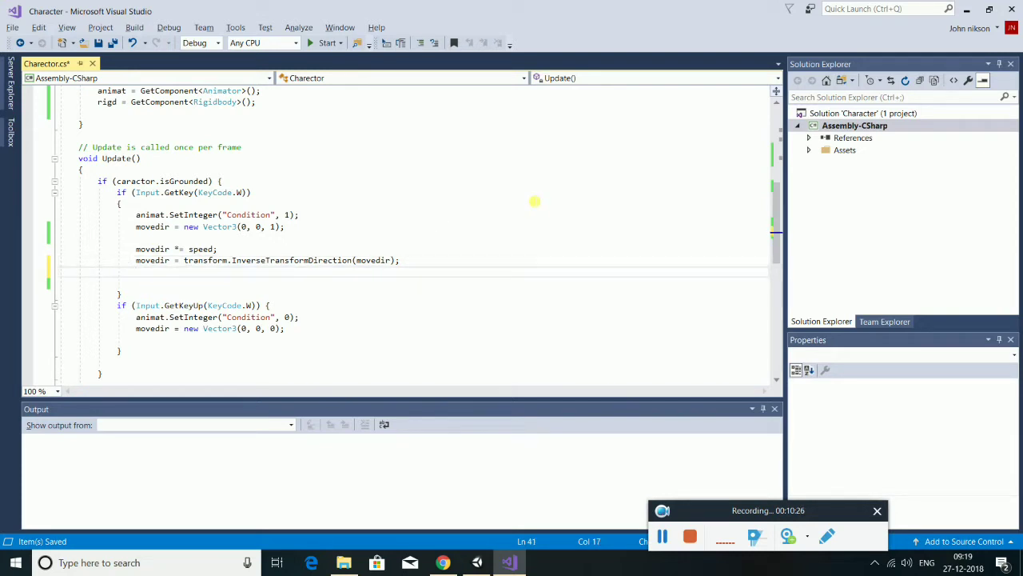
type("mov")
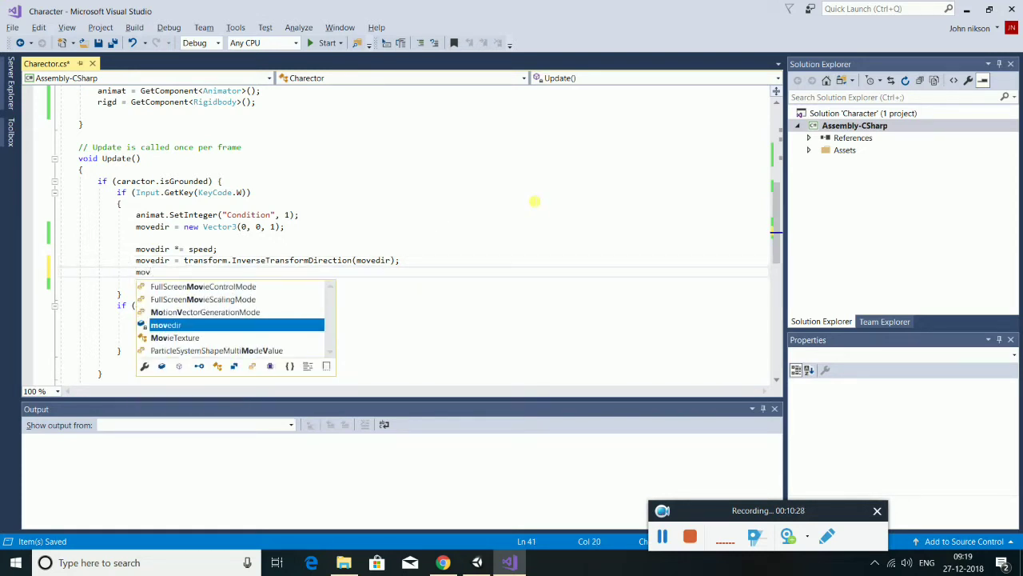
key("Tab")
type("= ")
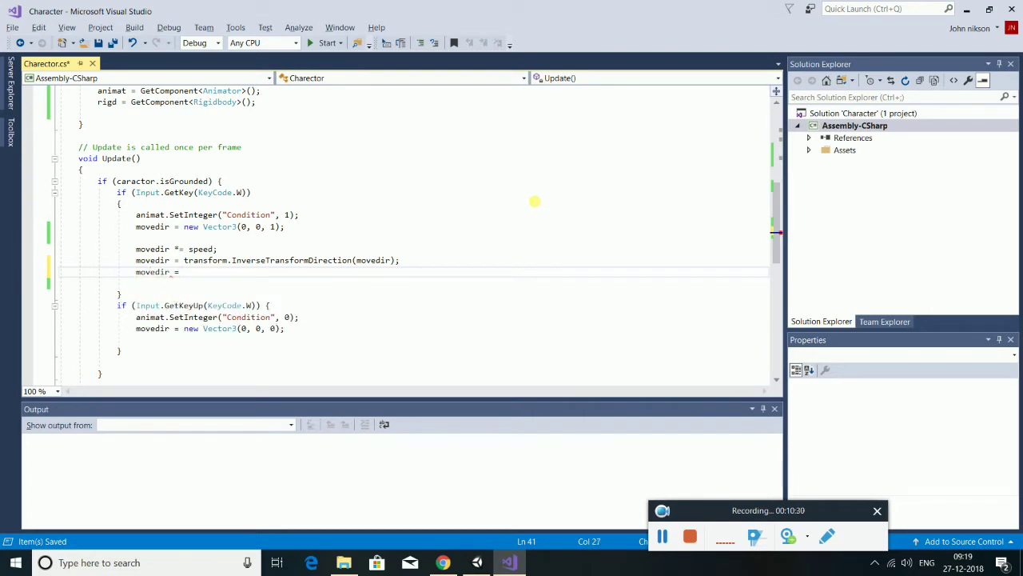
type("rigd")
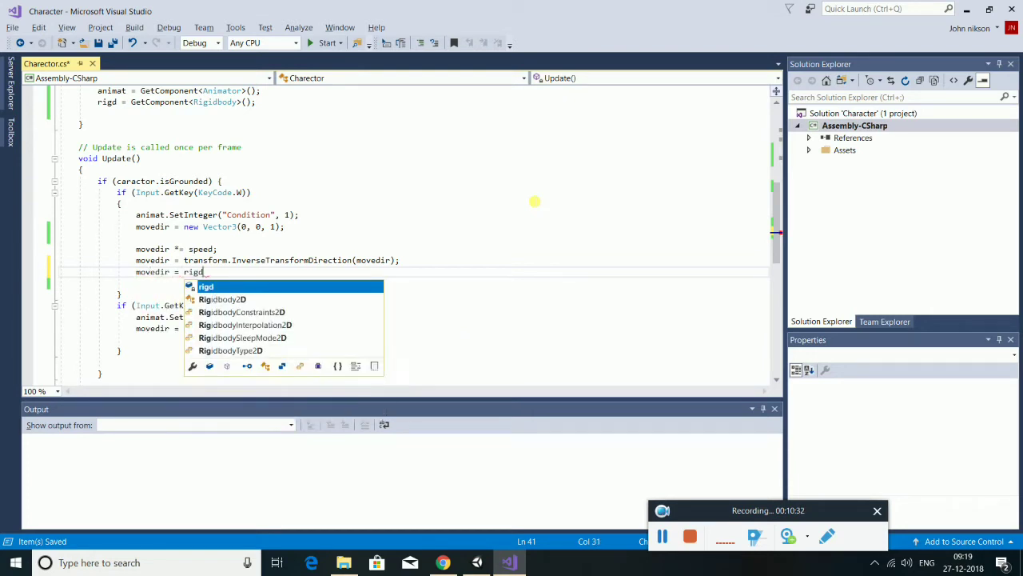
type(".tra")
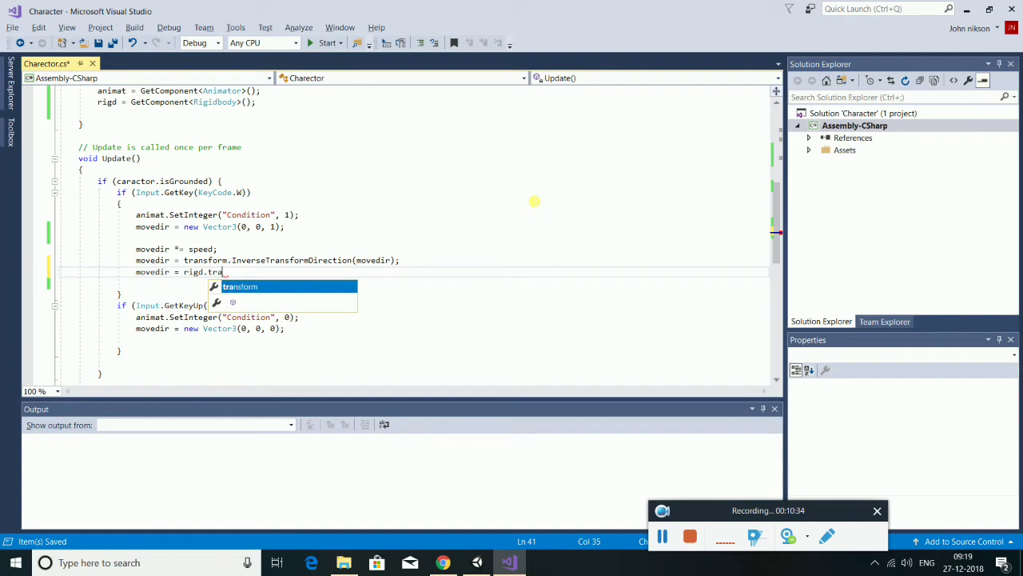
key("Tab")
type(".")
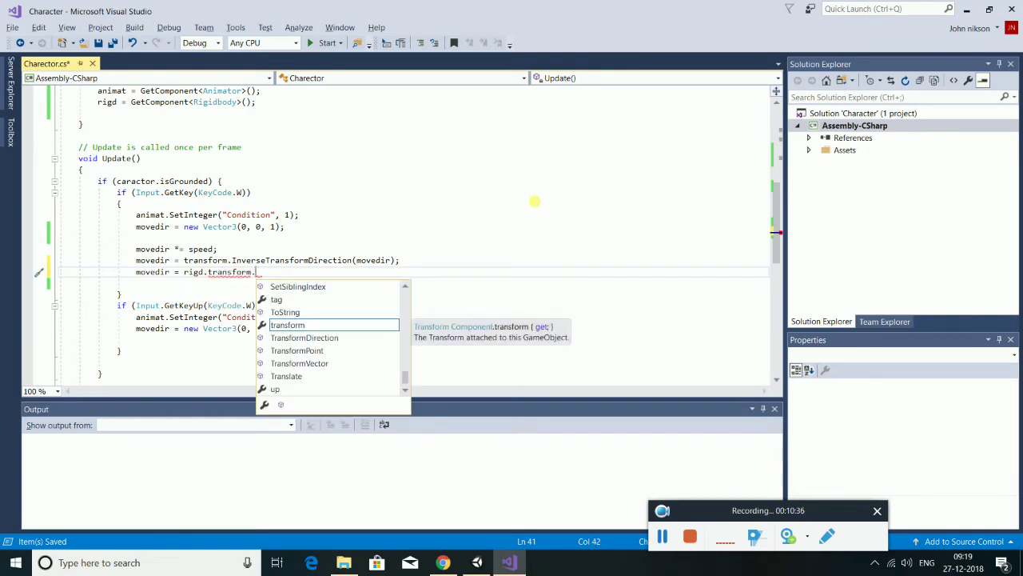
type("fo")
key("Tab")
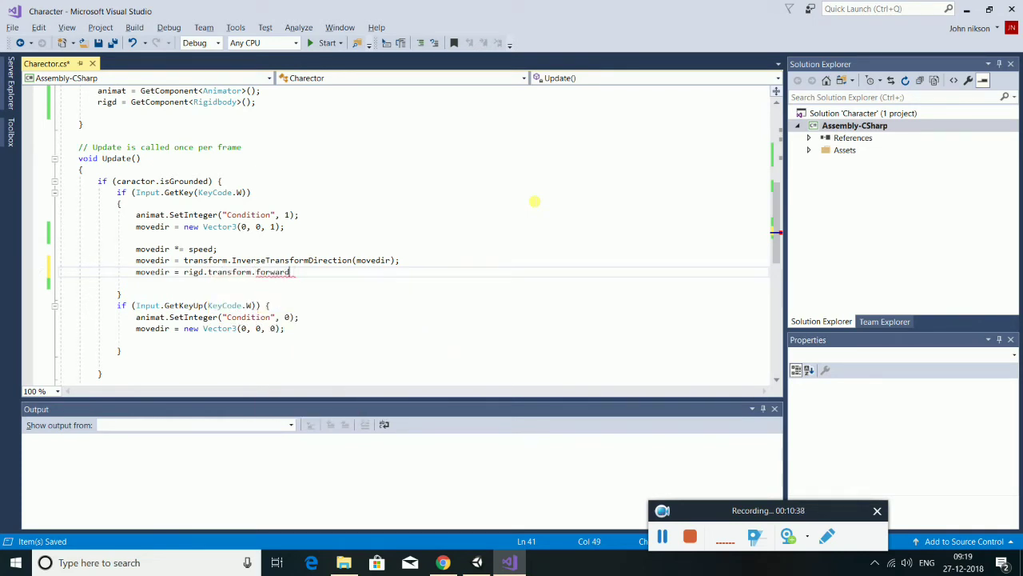
key("ctrl+s")
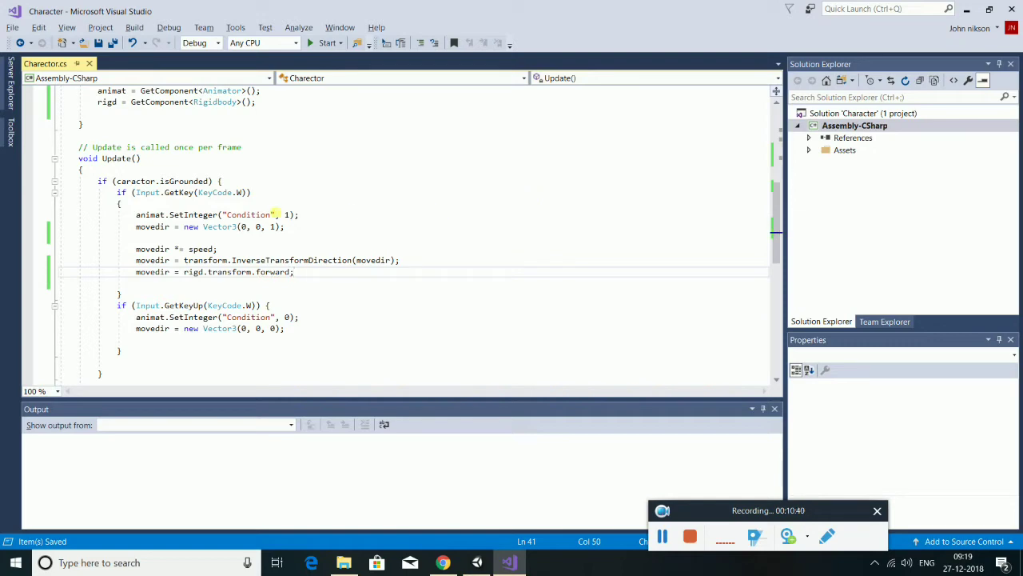
key("alt+Tab")
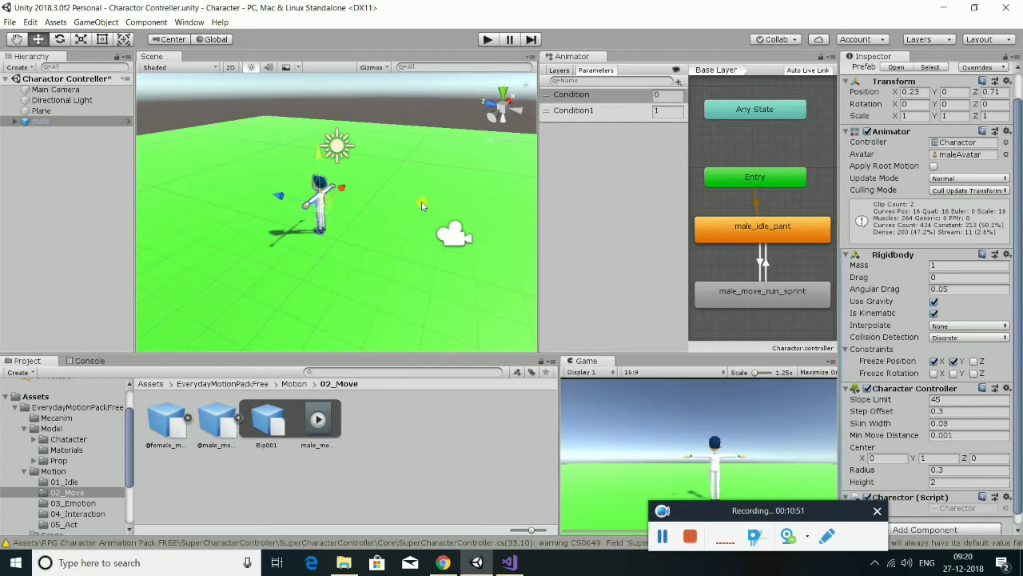
Run a quick Play-mode test of the character, then stop it.
left_click(487, 38)
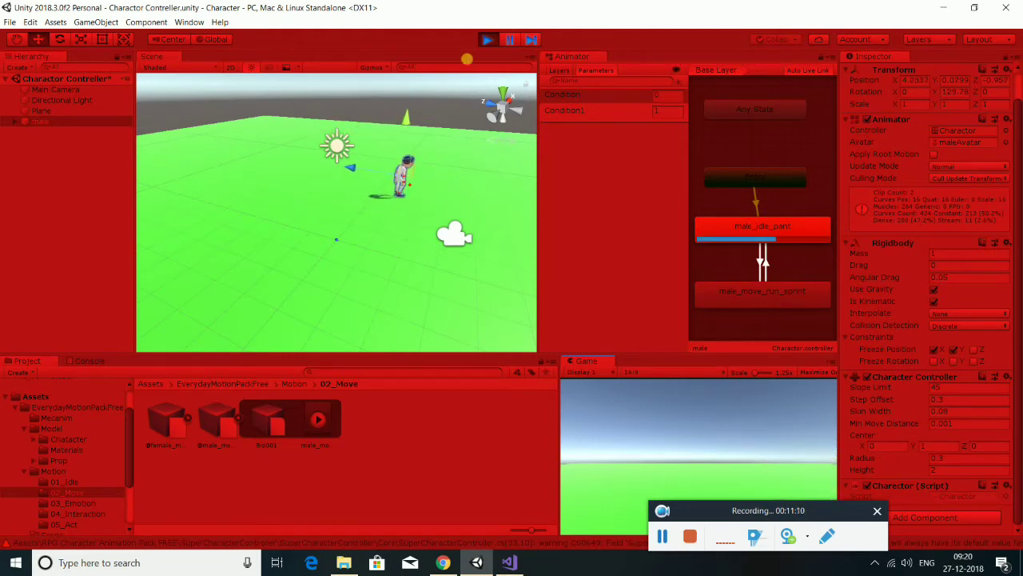
left_click(487, 39)
key("alt+Tab")
Change 'float speed = 5f' to 50f in Charactor.cs and save.
scroll(259, 245, "up", 3)
scroll(259, 245, "up", 5)
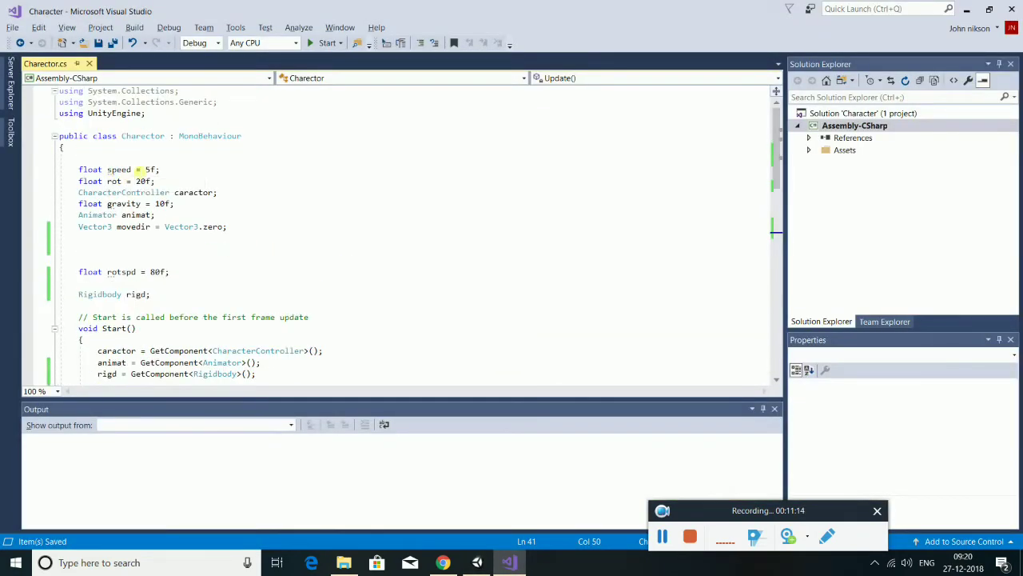
left_click(151, 169)
type("0")
key("ctrl+s")
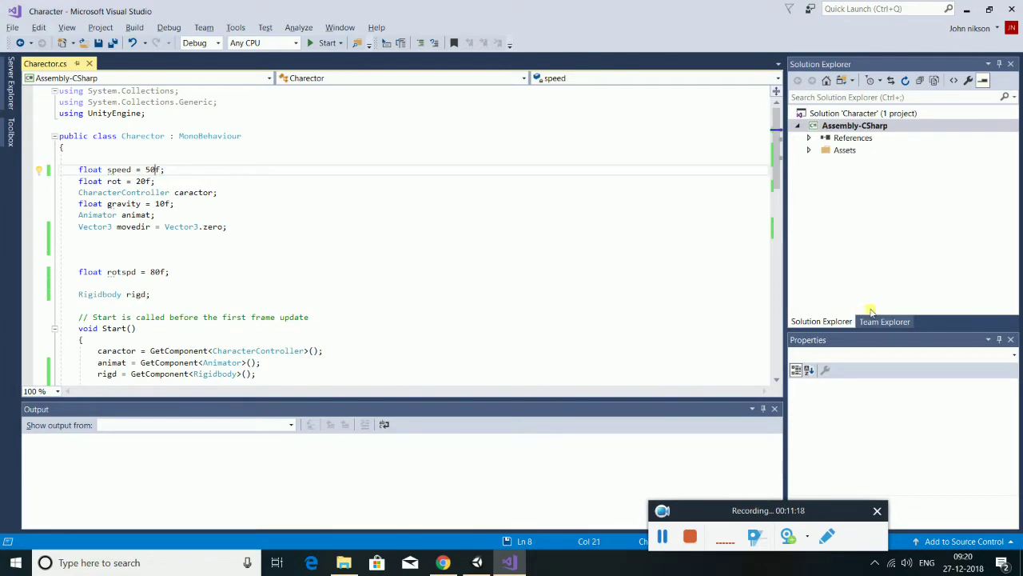
key("alt+Tab")
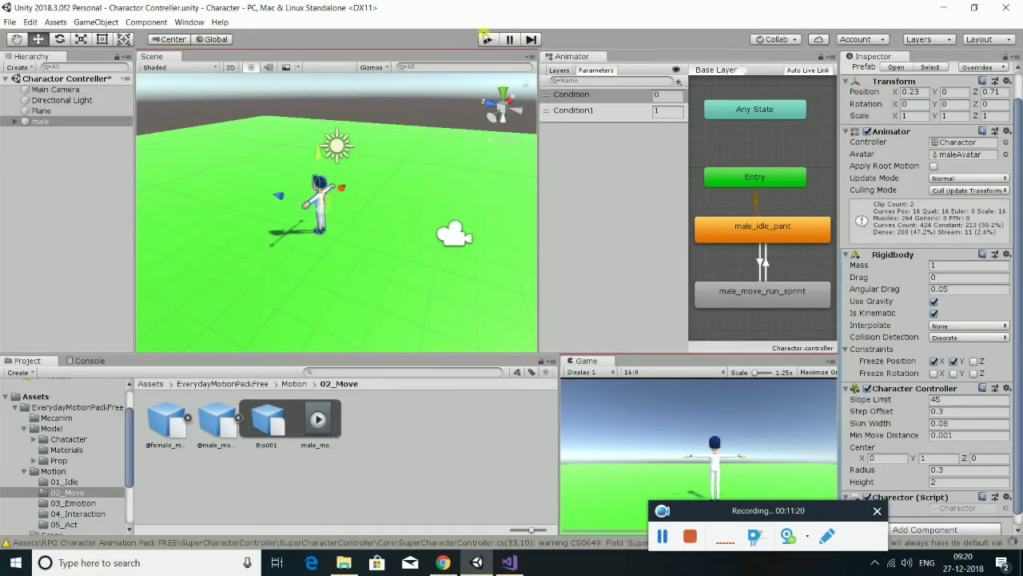
Run and turn the character with D, W and A at speed 50f, then stop playing.
left_click(489, 40)
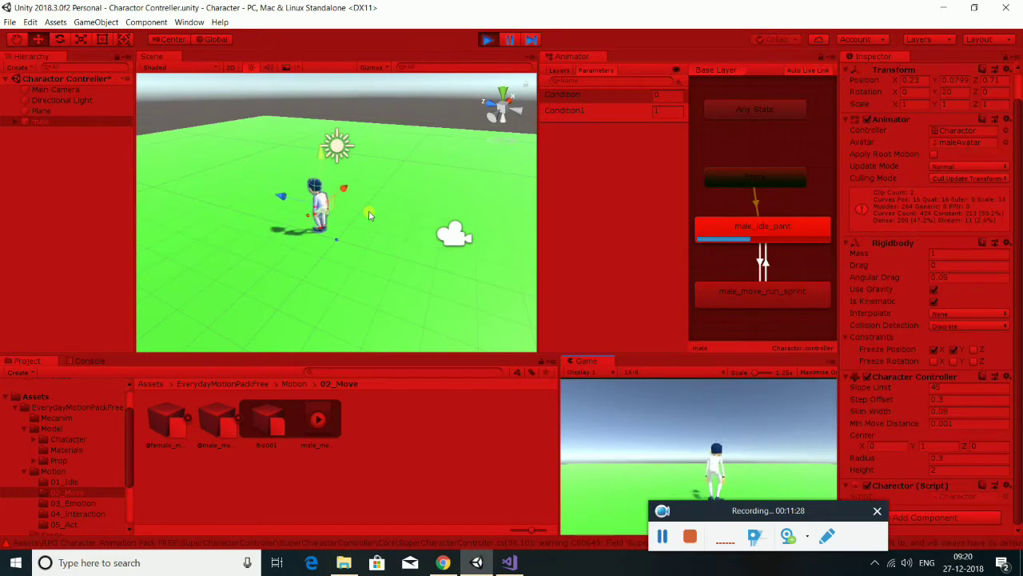
key("d")
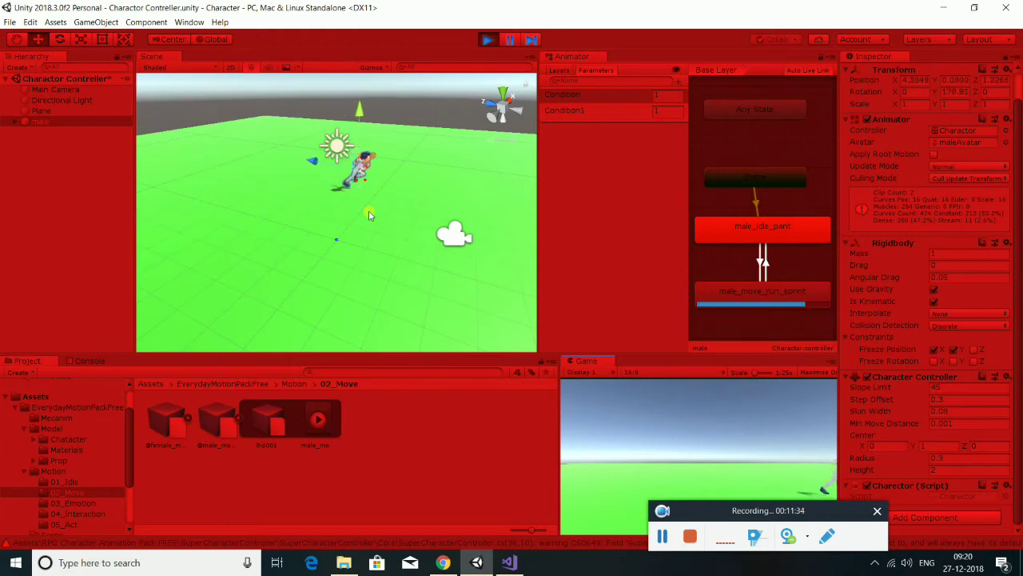
key("w")
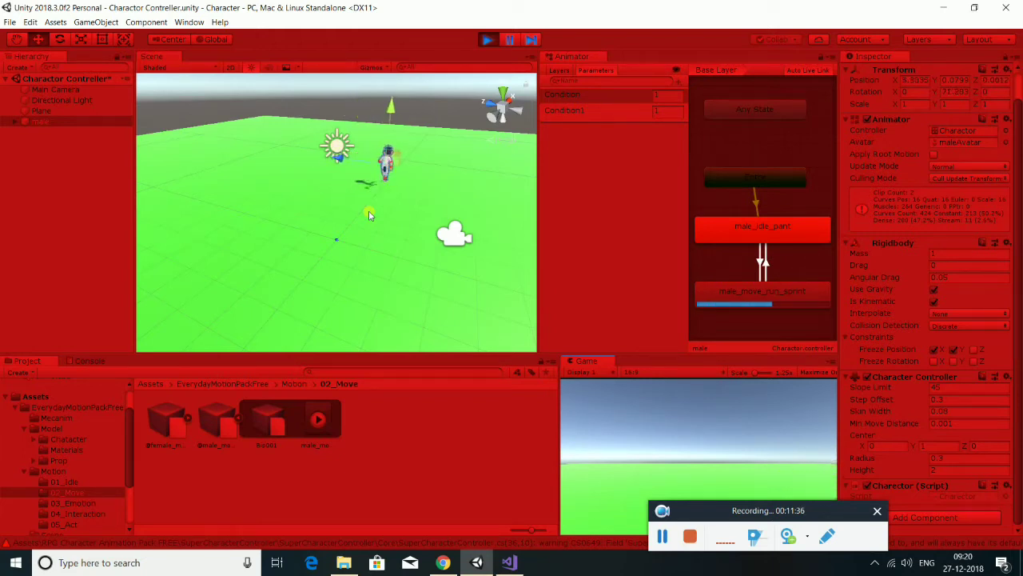
key("d")
key("a")
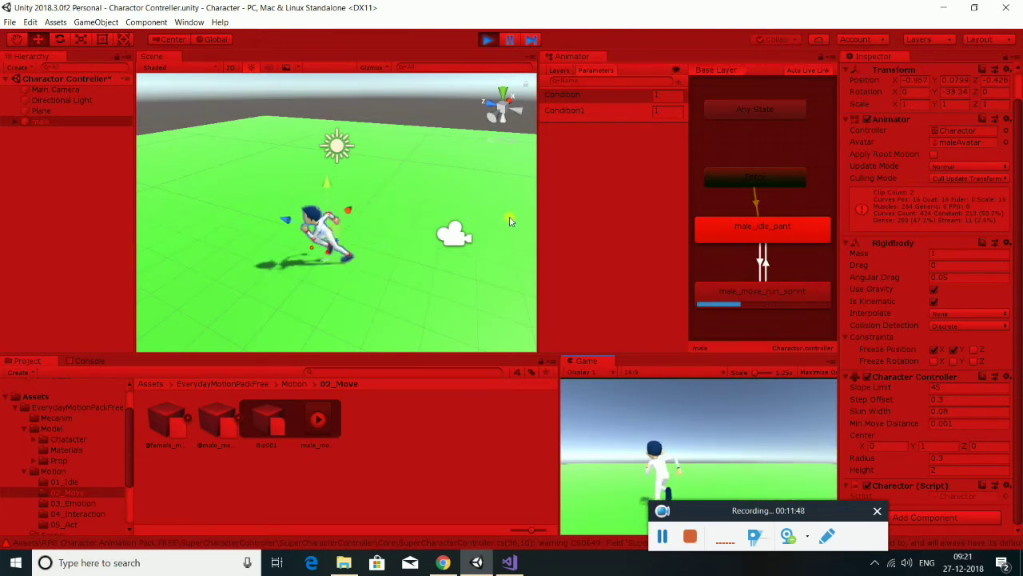
left_click(483, 40)
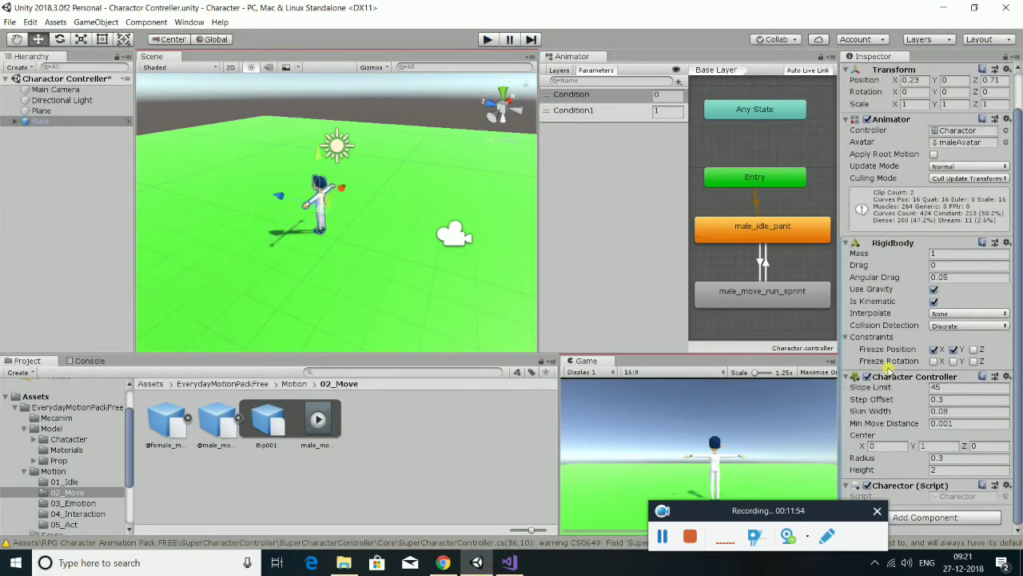
Untick the Rigidbody's Freeze Position X and Y, set Mass to 1000, then enter Play mode.
left_click(954, 349)
left_click(933, 350)
left_click(935, 253)
type("000")
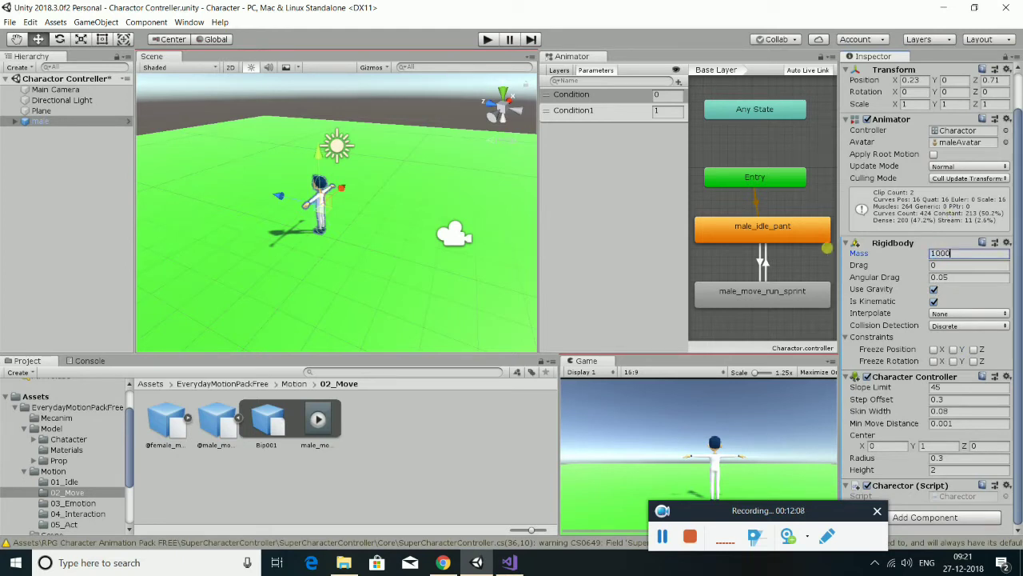
left_click(485, 40)
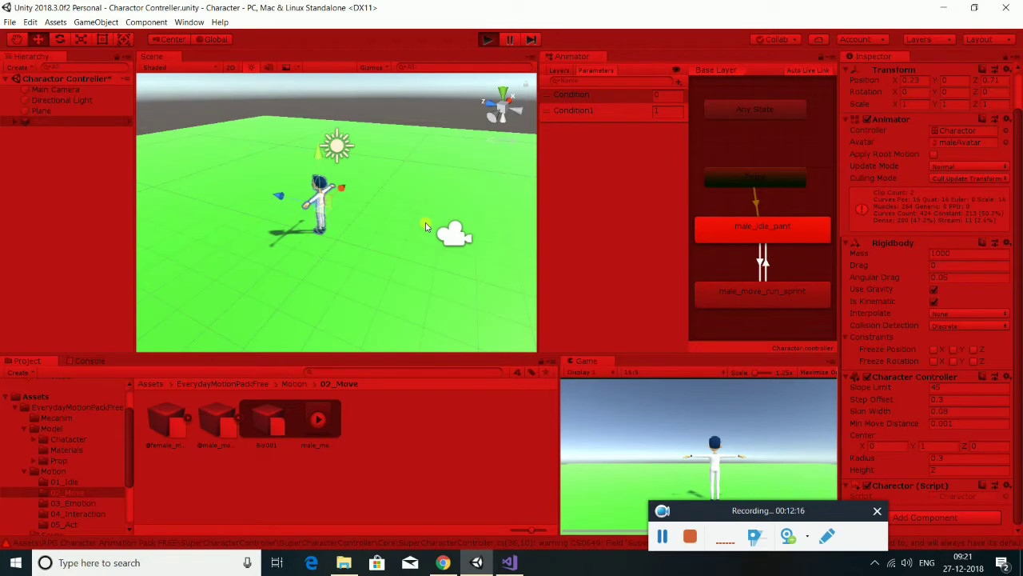
Run the character forward with W, stop playing, and change speed from 50f to 500f in the script.
key("w")
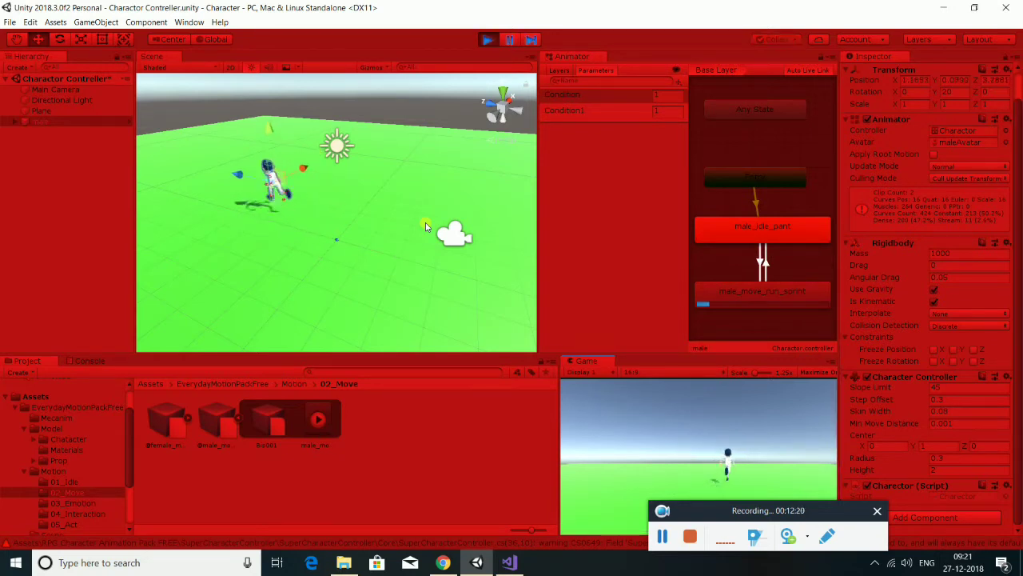
left_click(486, 39)
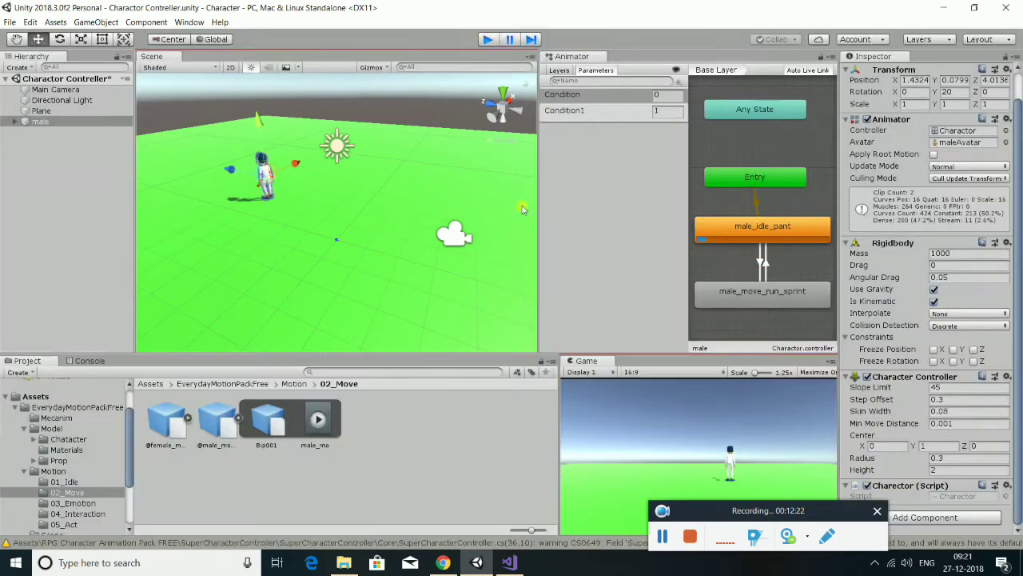
key("alt+Tab")
type("0")
key("ctrl+s")
scroll(243, 204, "down", 1)
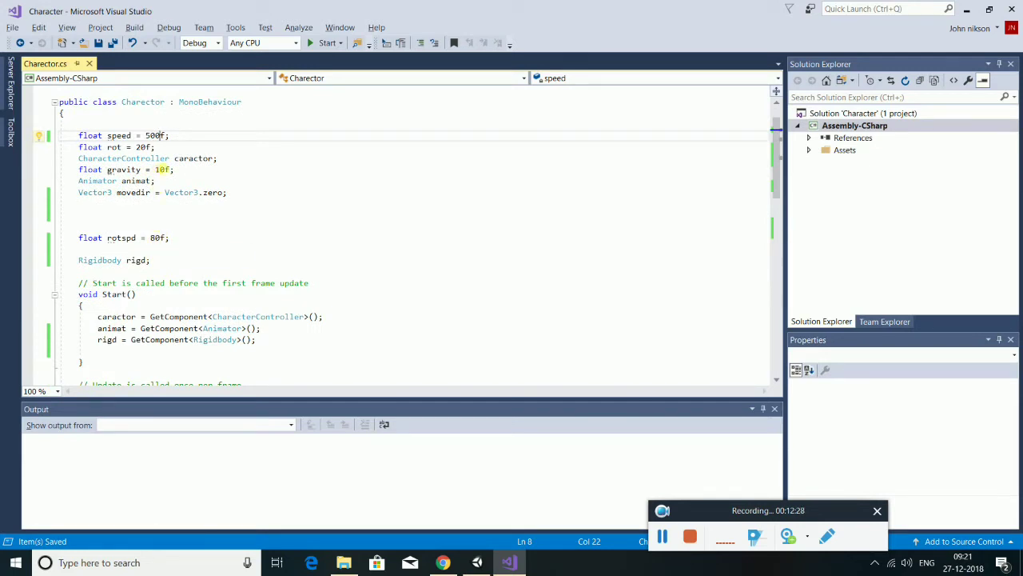
Change gravity from 10 to 50f and rotspd from 80 to 300f, save, and return to Unity.
left_click_drag(156, 170, 164, 169)
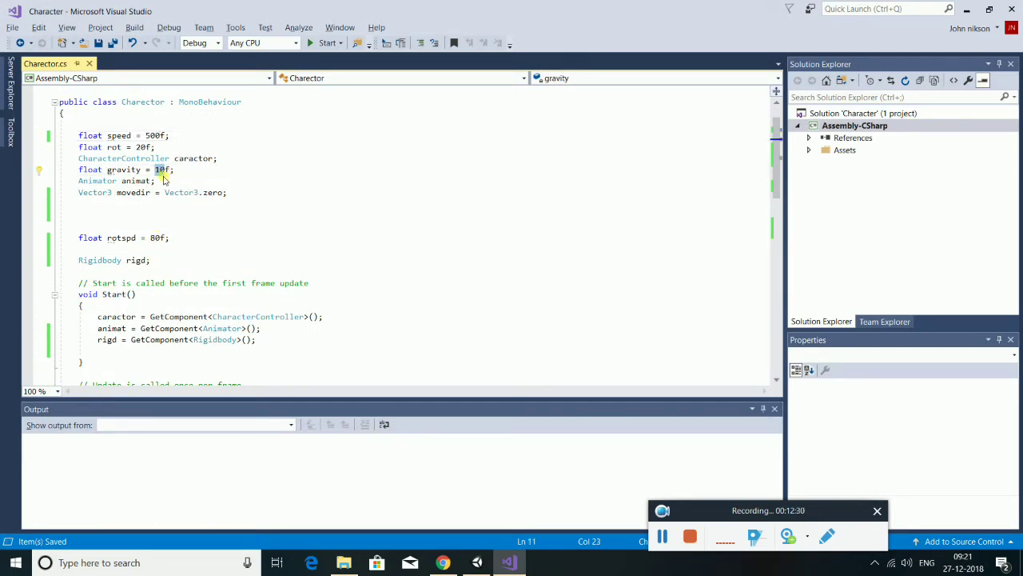
type("5")
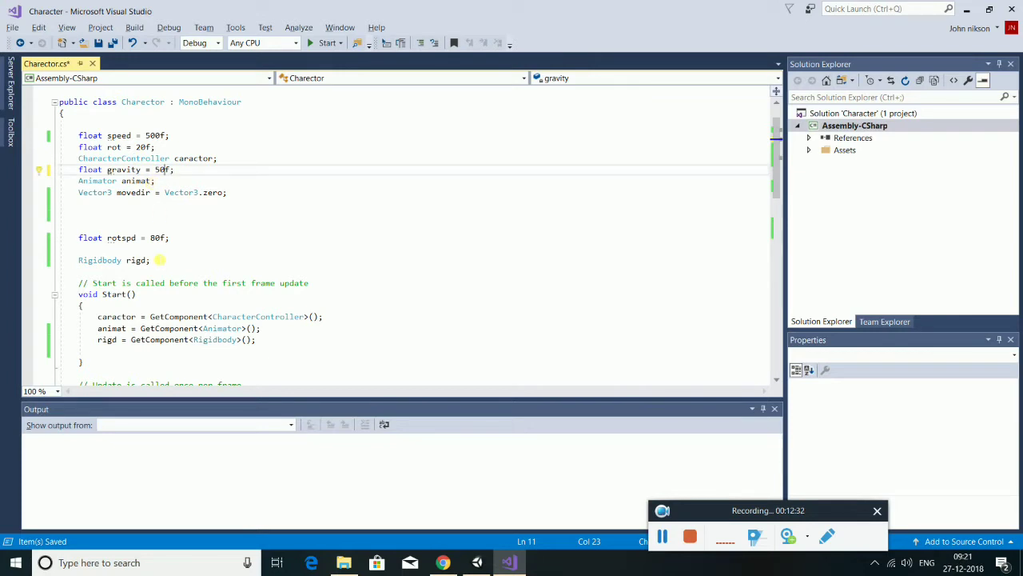
left_click_drag(150, 237, 160, 237)
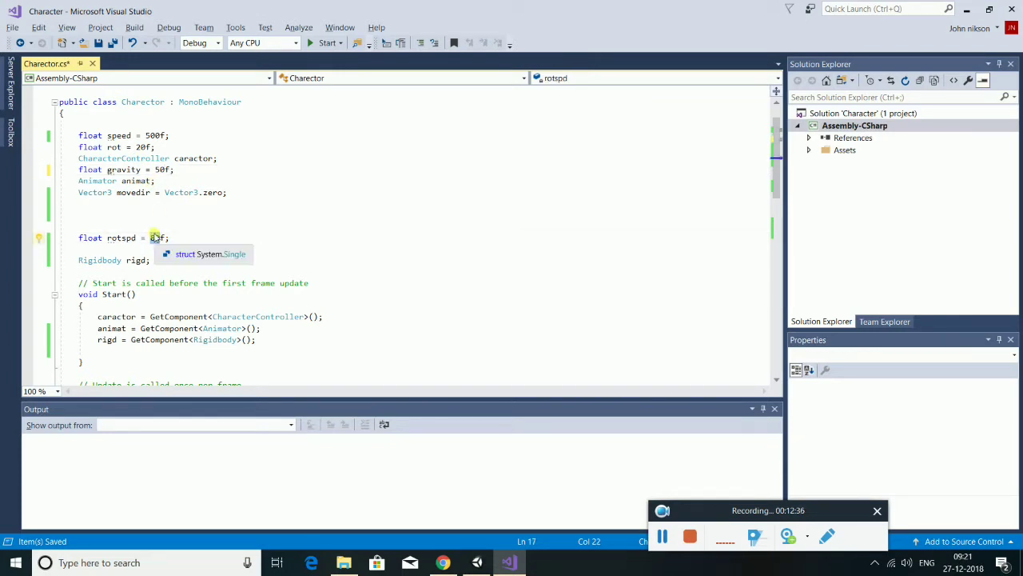
type("30")
key("ctrl+s")
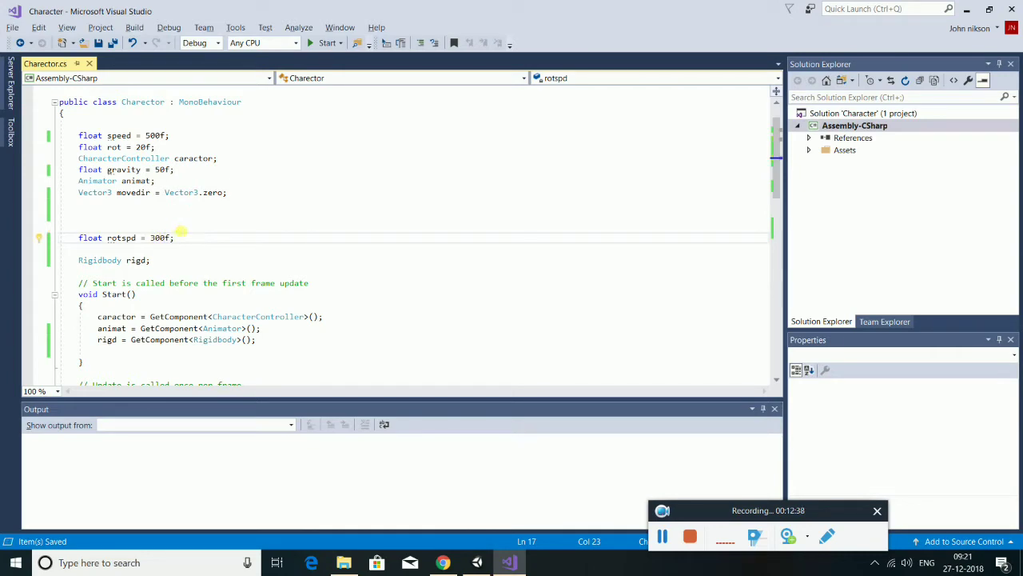
left_click(476, 562)
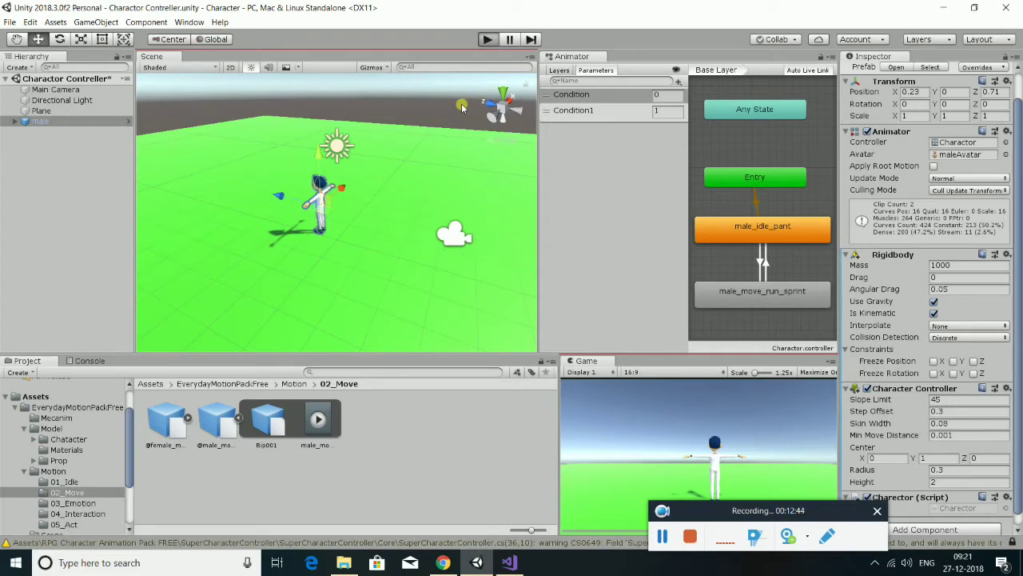
Sprint and turn the character with W, S, D and A in Play mode, then stop.
key("ctrl+p")
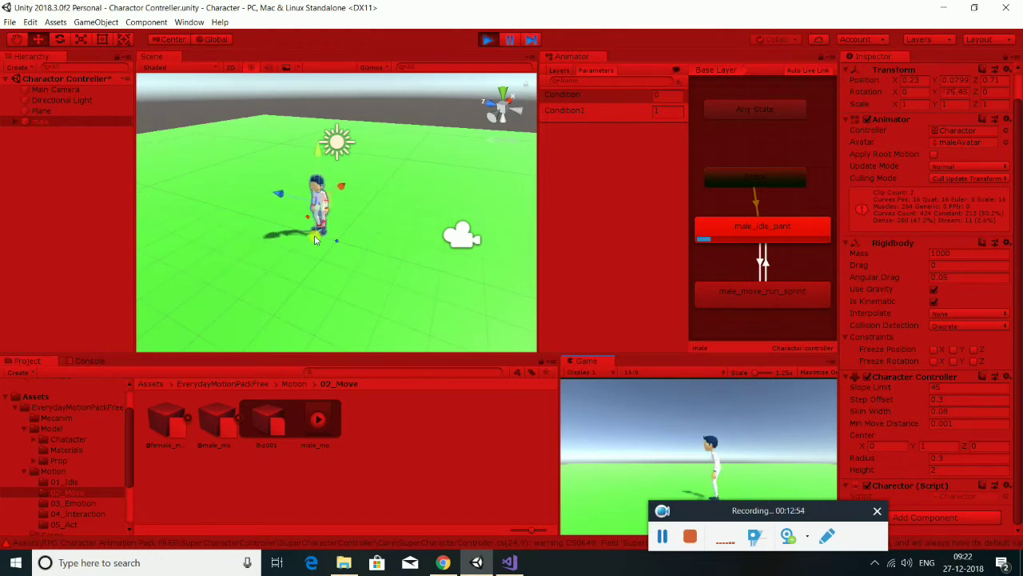
key("w")
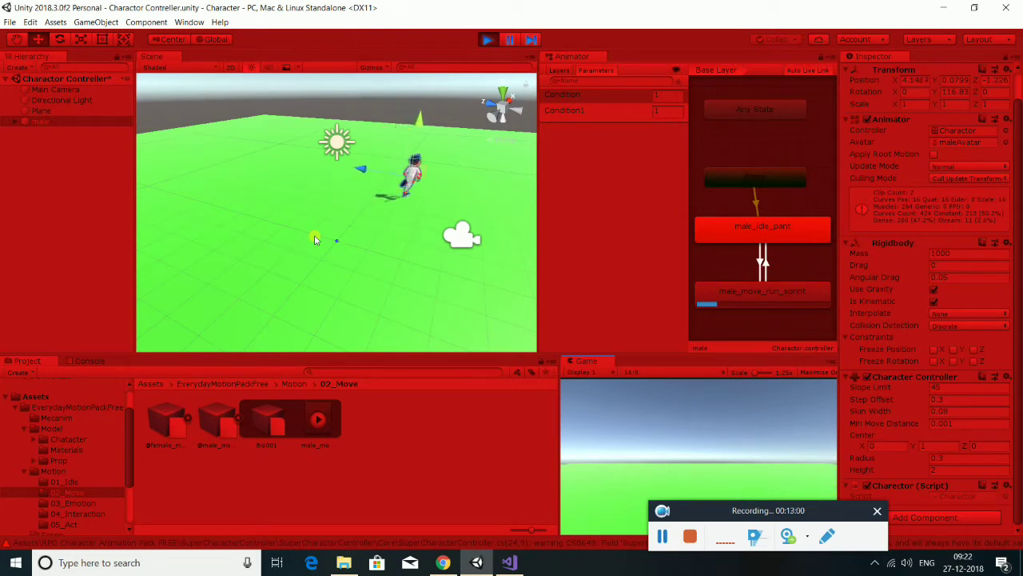
key("s")
key("d")
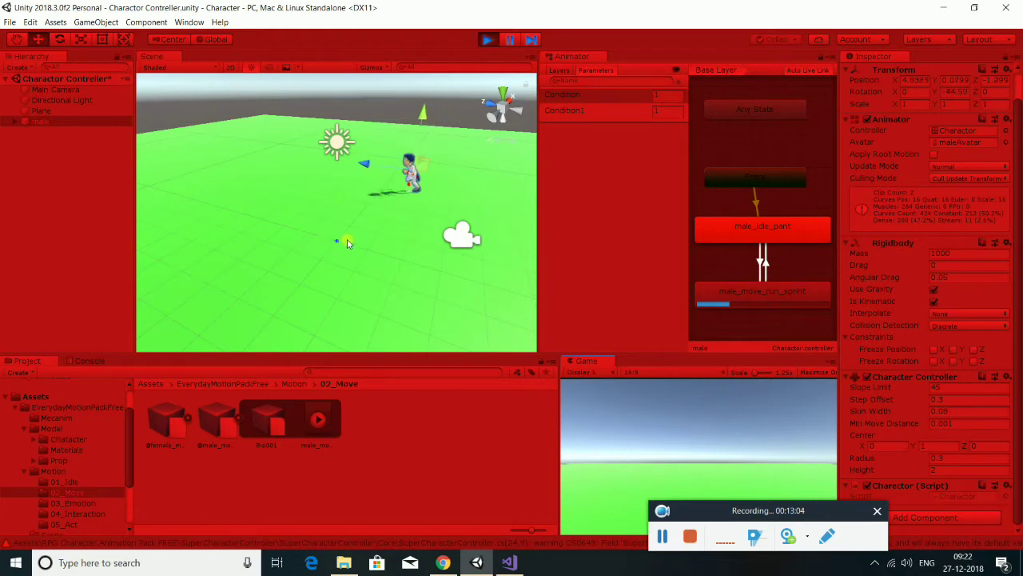
key("w")
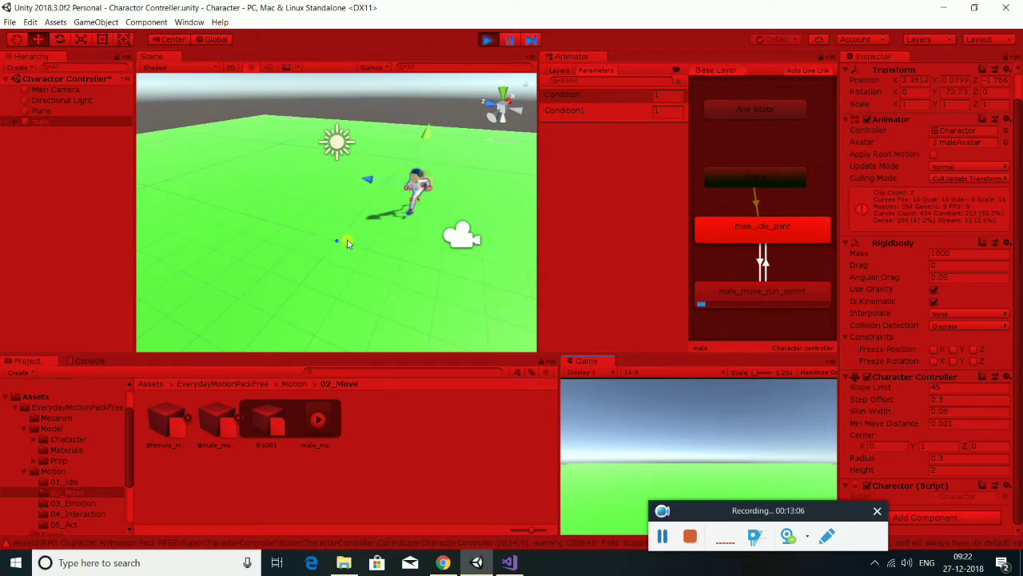
key("a")
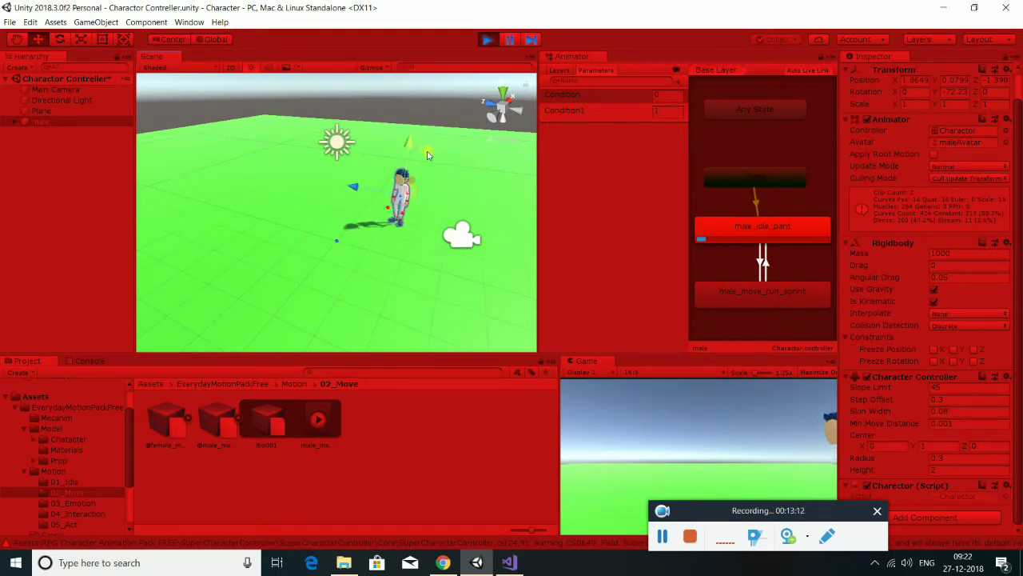
key("a")
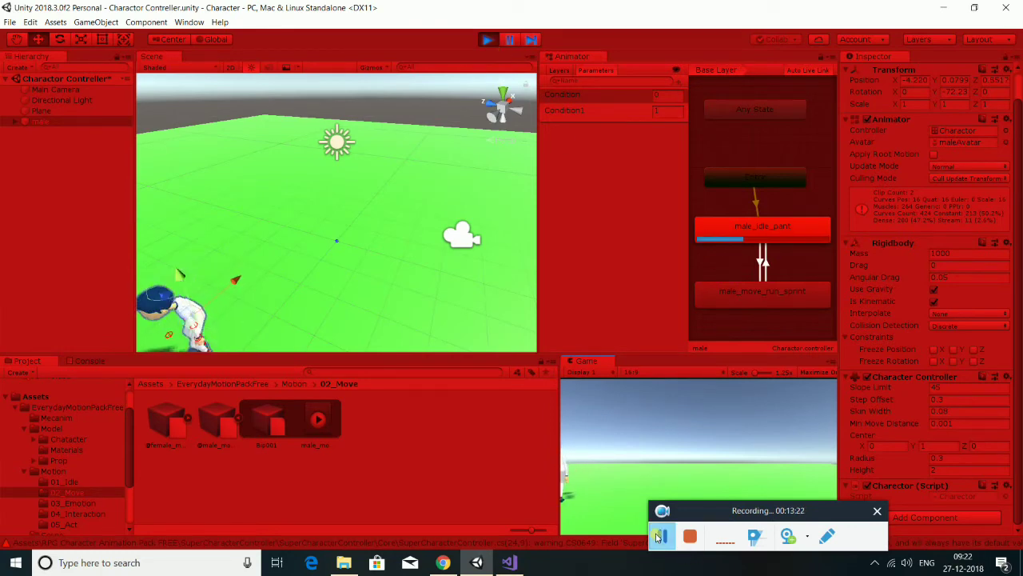
key("ctrl+p")
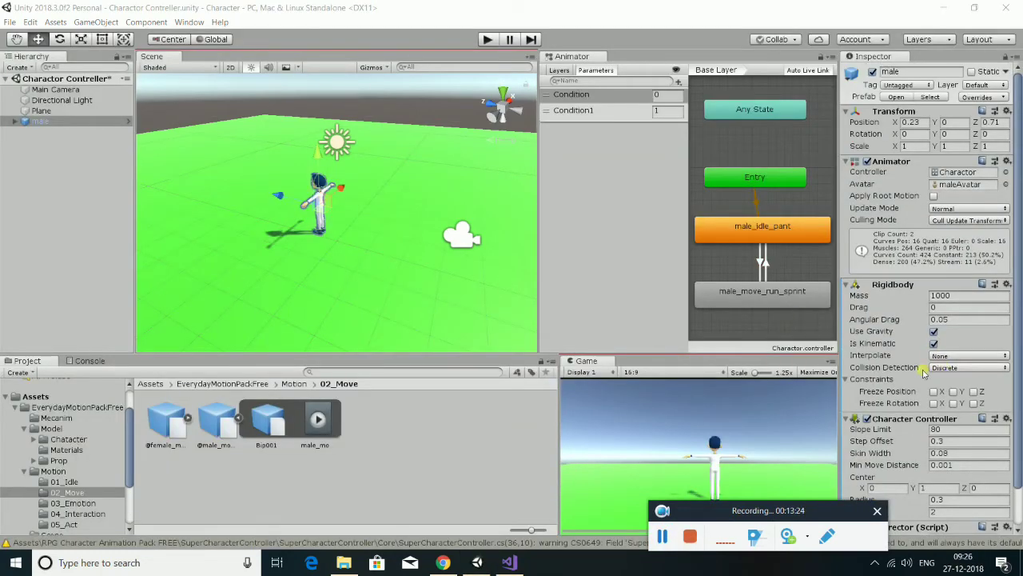
Multiply the rigd.transform.forward movement by speed * Time.deltaTime and save.
key("alt+Tab")
key("alt+Tab")
key("alt+Tab")
key("Tab")
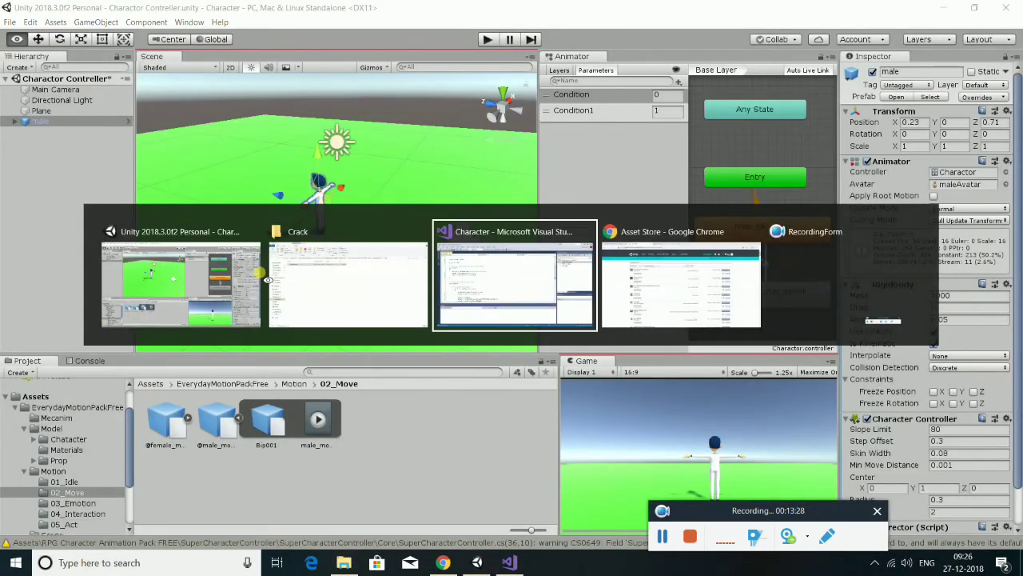
scroll(301, 300, "down", 3)
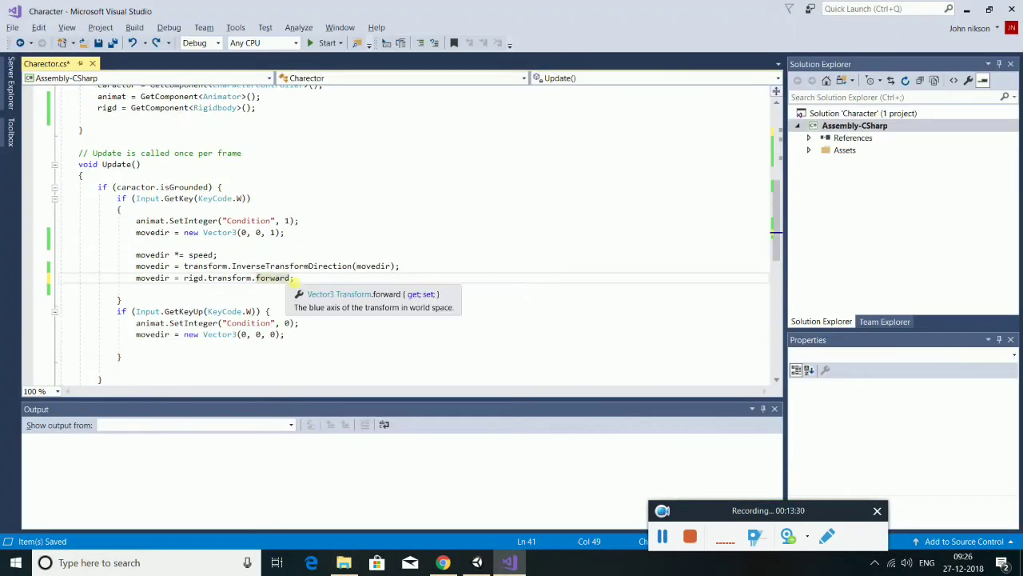
type("*")
type("spe")
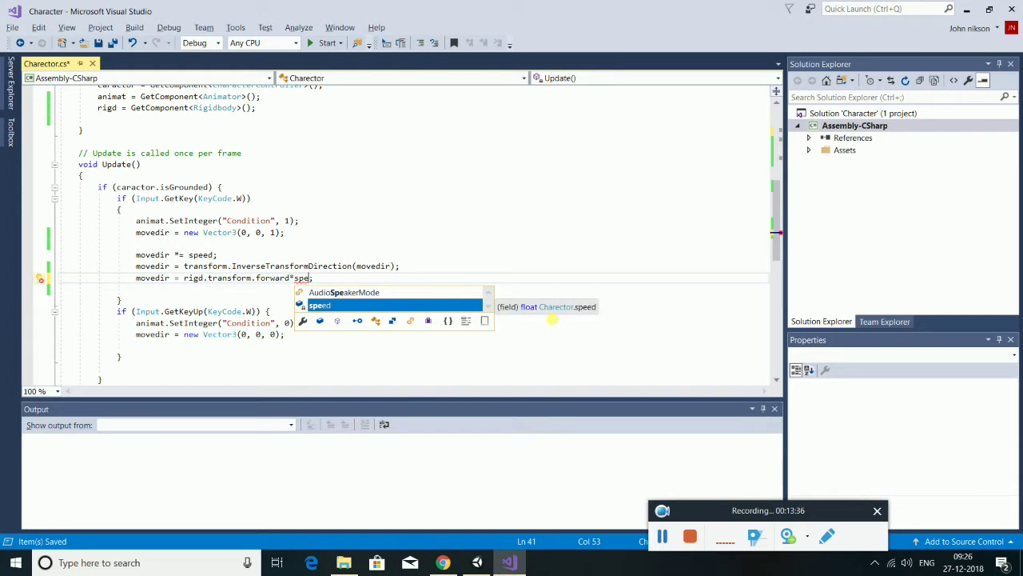
type(" *")
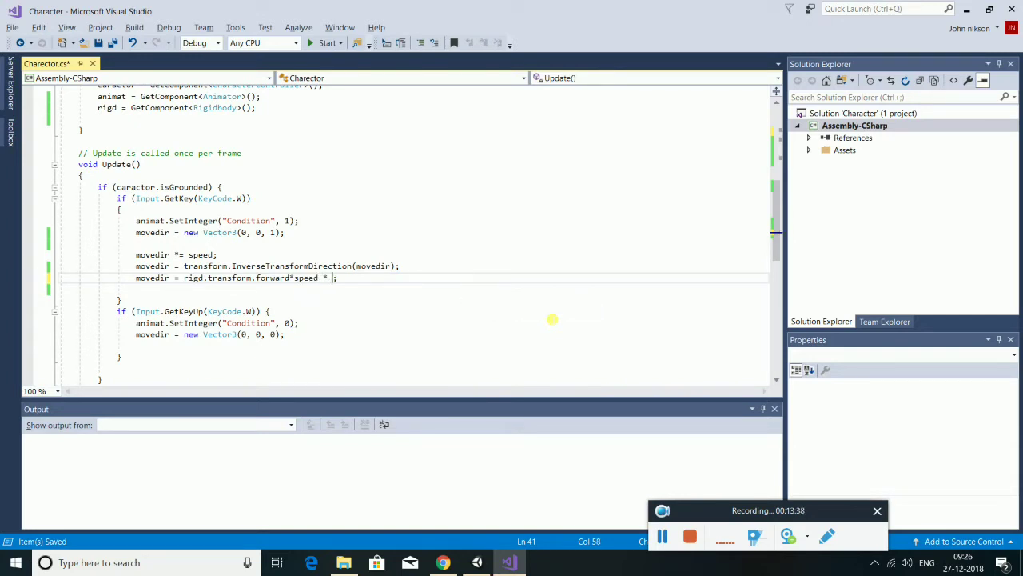
type("ti")
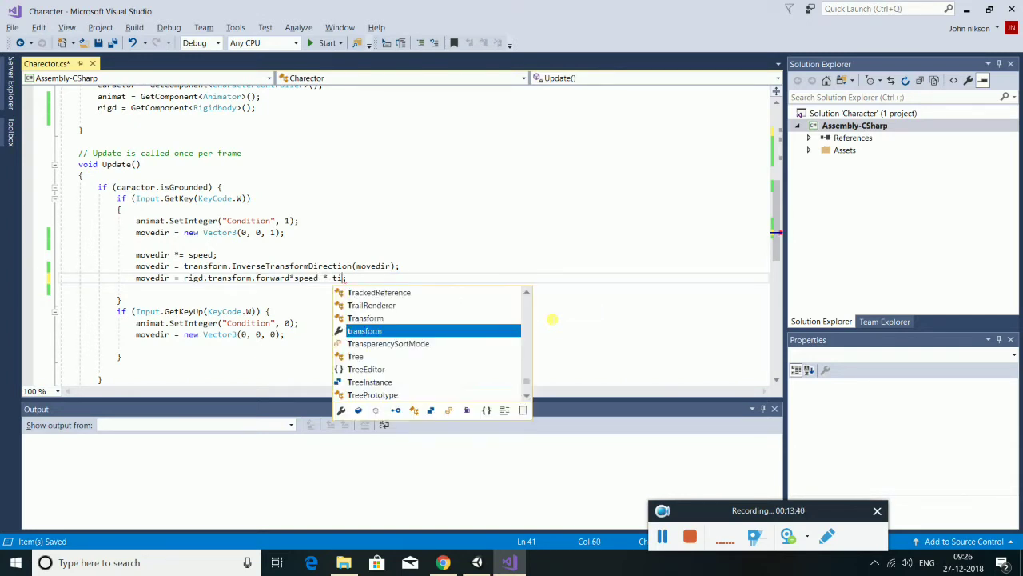
type("me.d")
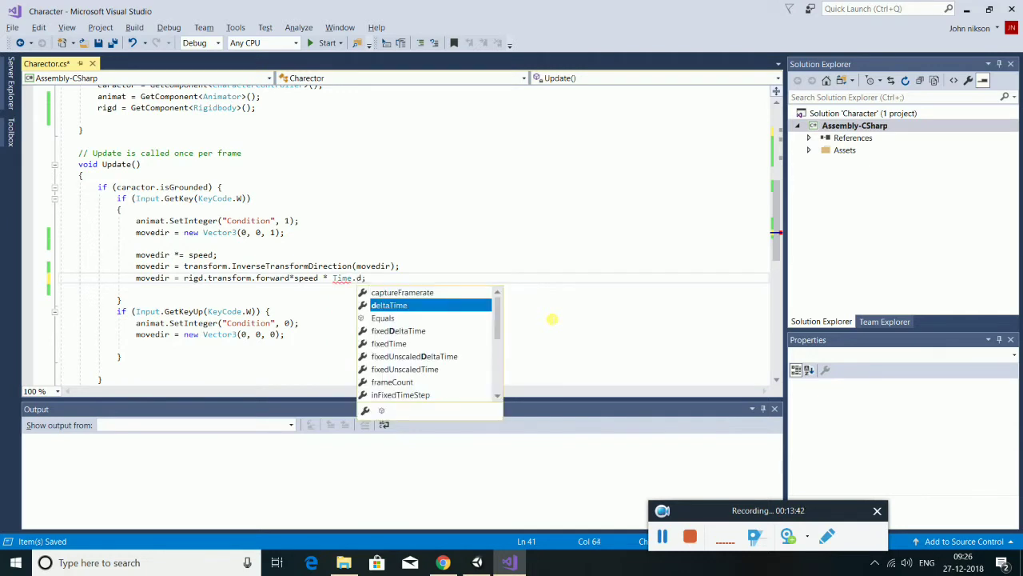
key("Tab")
key("ctrl+s")
Comment out the movedir *= speed, InverseTransformDirection and new Vector3(0, 0, 1) lines, then save.
left_click(134, 255)
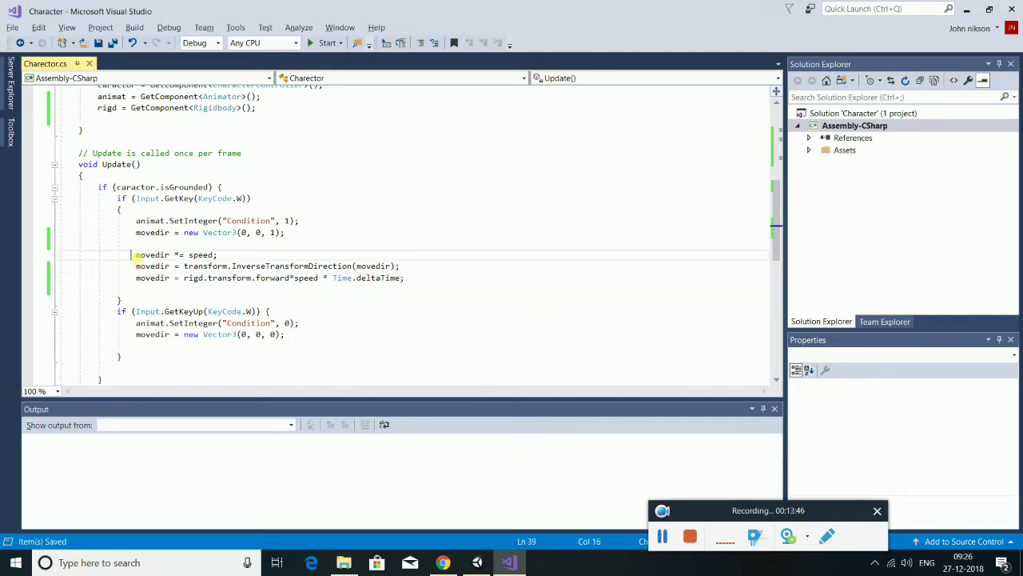
type("//")
left_click(134, 267)
type("//")
left_click(137, 234)
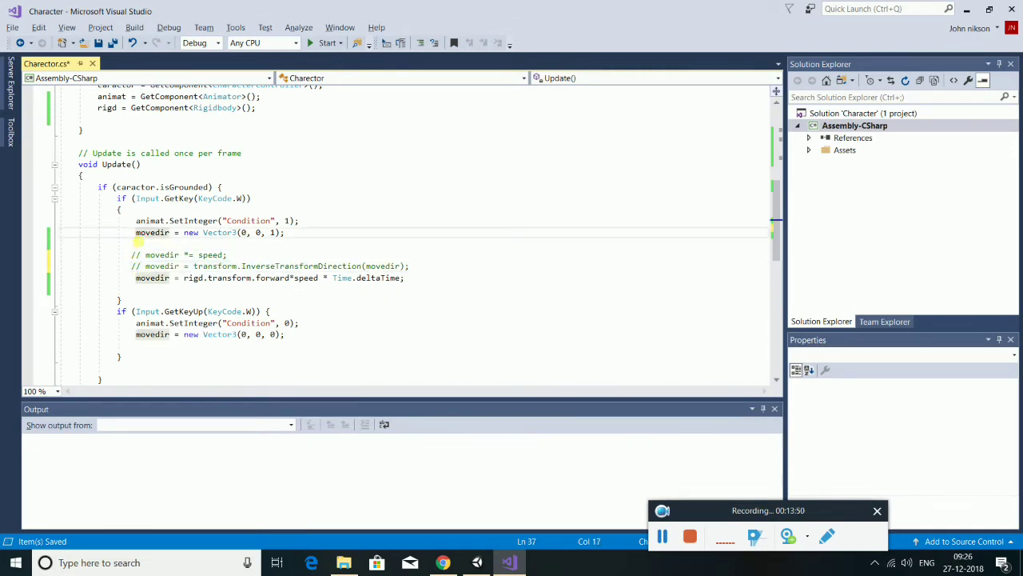
type("//")
key("ctrl+s")
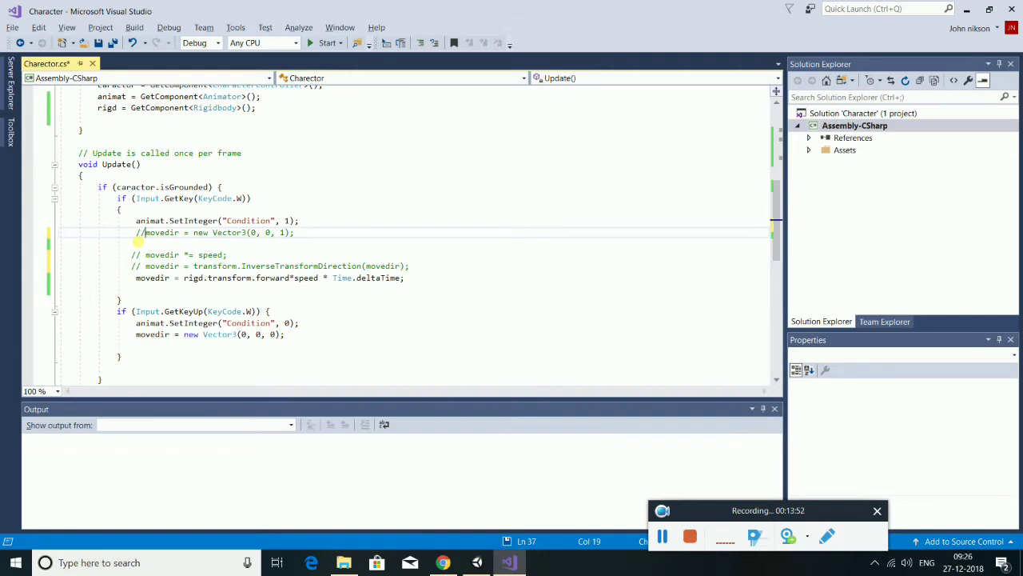
key("alt+Tab")
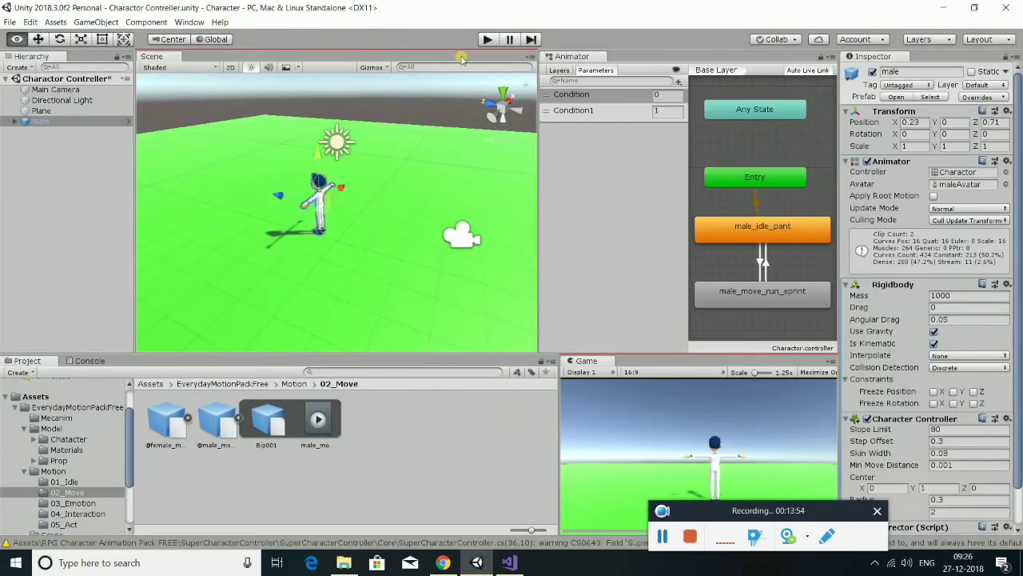
Change speed from 50000f to 5f and rotation from 2000f to 20, save, and play the scene.
key("alt+Tab")
scroll(173, 221, "up", 6)
scroll(174, 222, "up", 3)
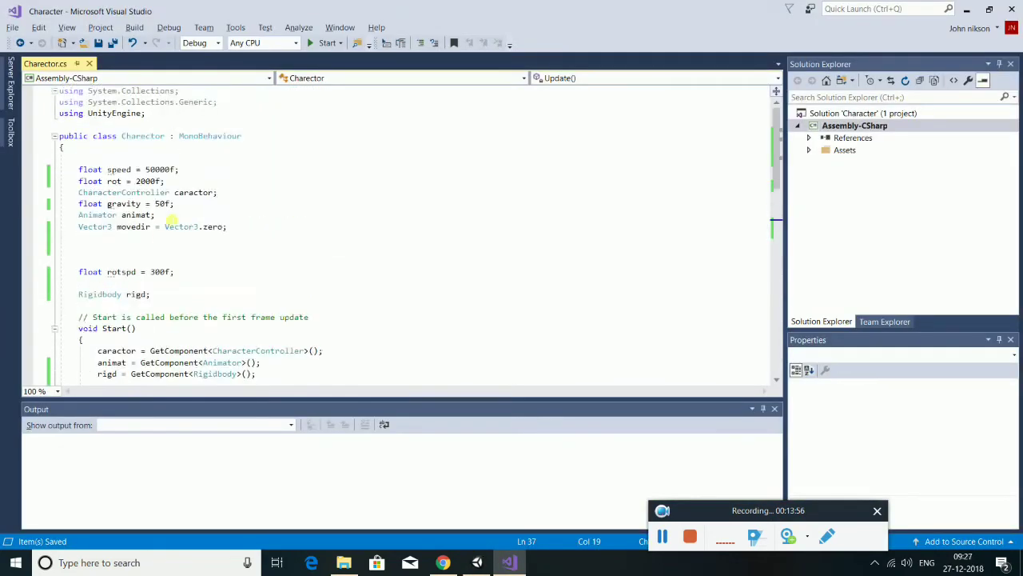
double_click(159, 170)
type("5")
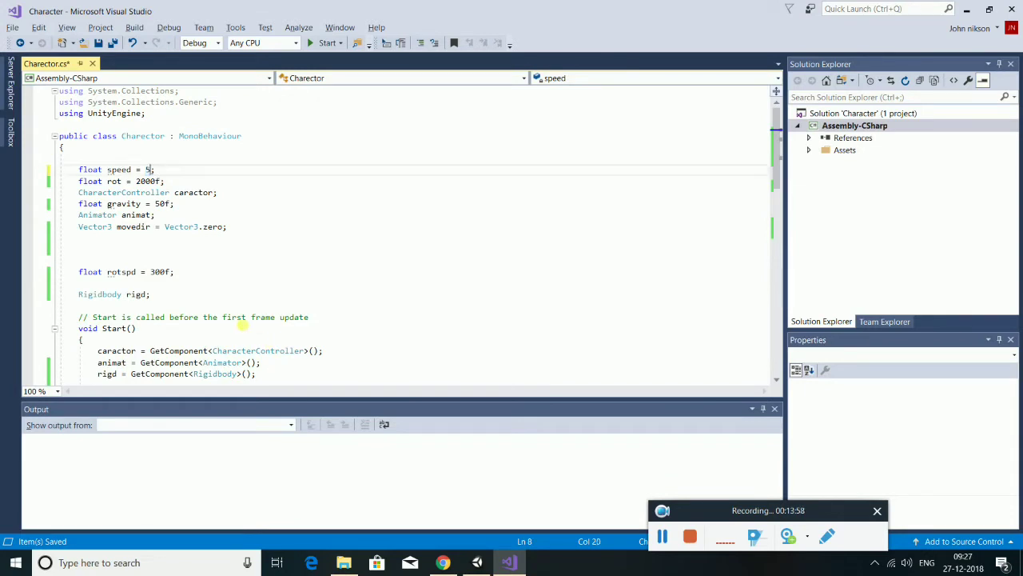
double_click(150, 181)
type("20")
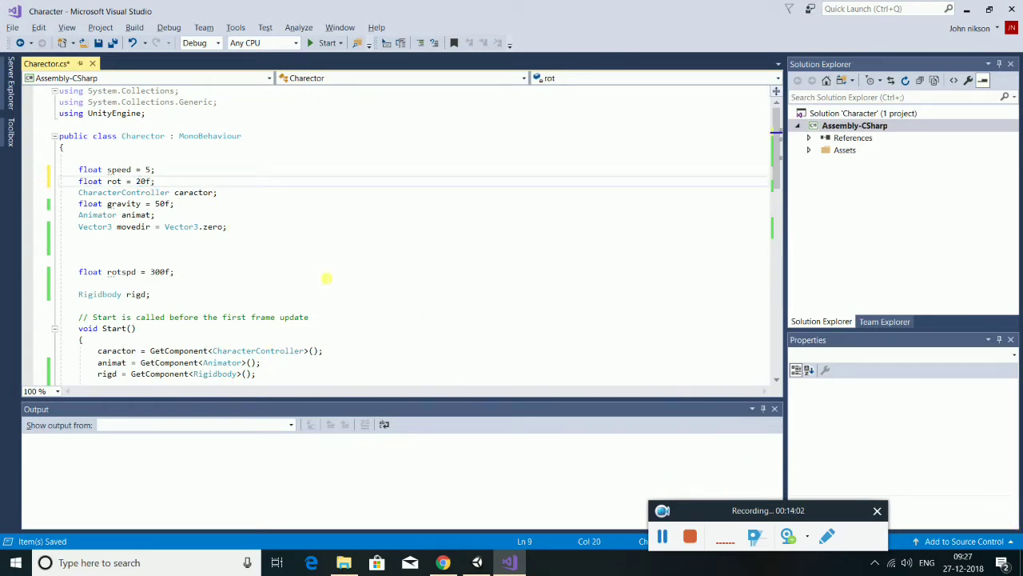
left_click(152, 170)
type("f")
key("ctrl+s")
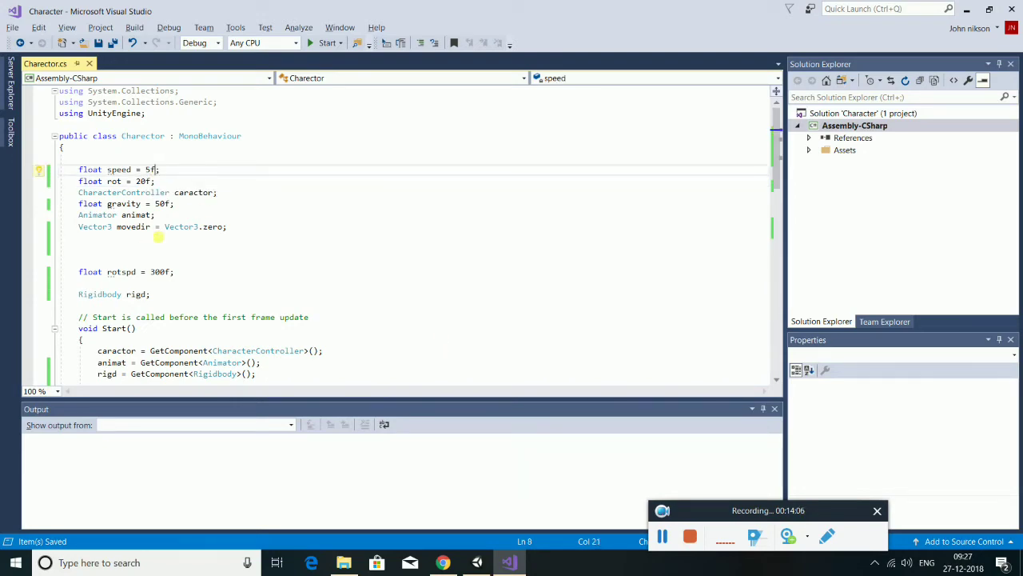
key("alt+Tab")
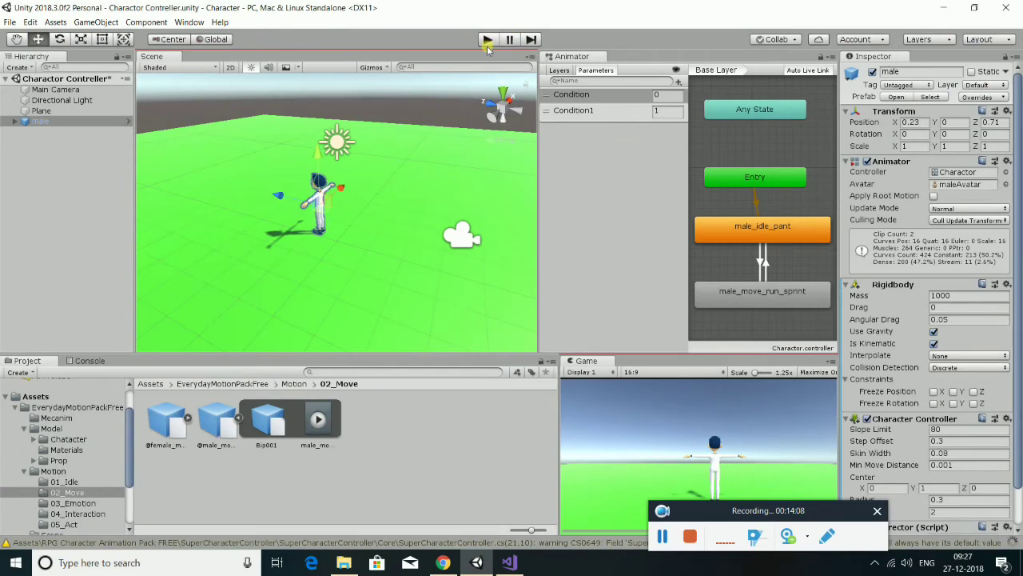
left_click(487, 41)
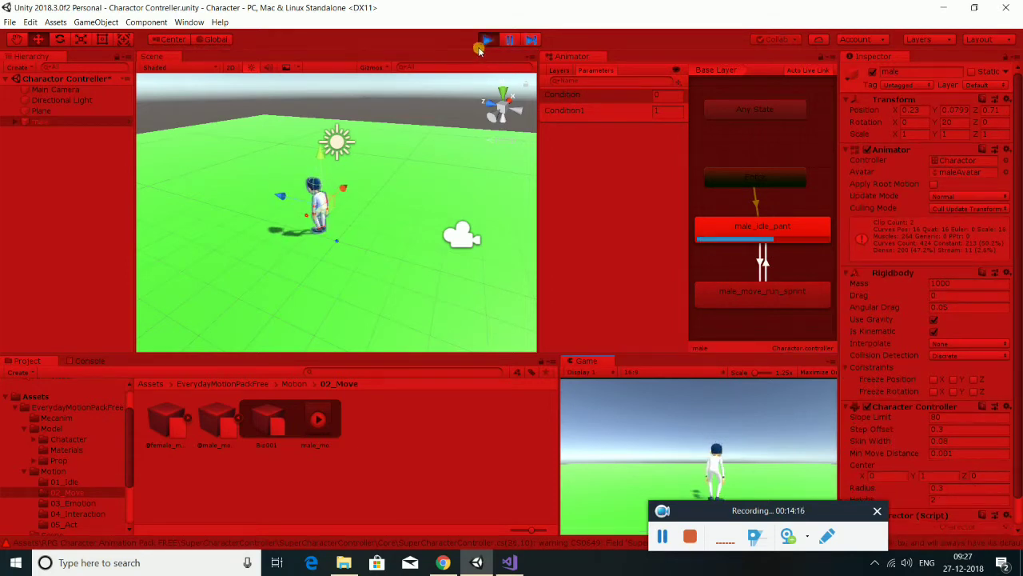
Run the character with W, turn it with S, stop it with A, then return to Visual Studio.
key("w")
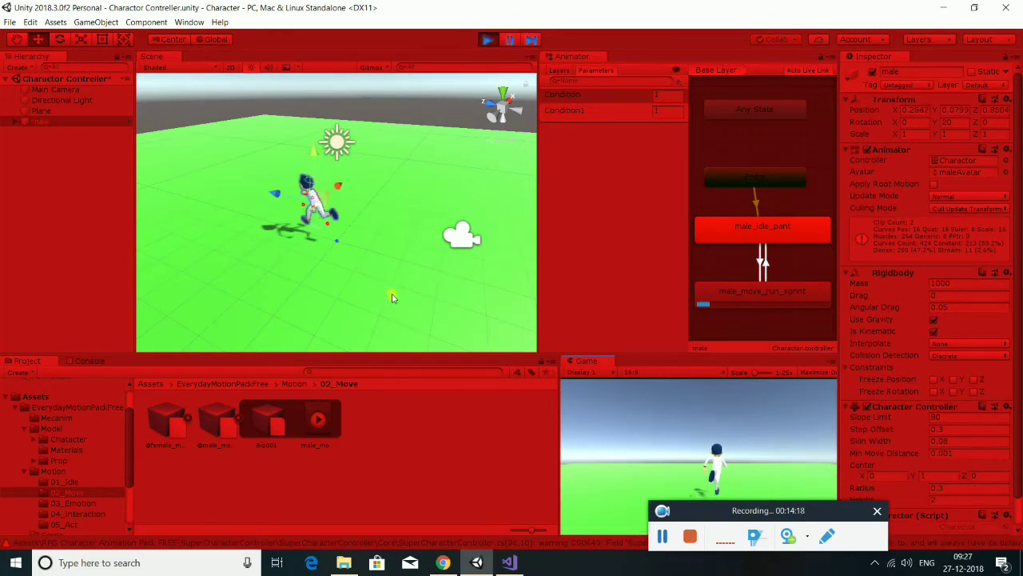
key("s")
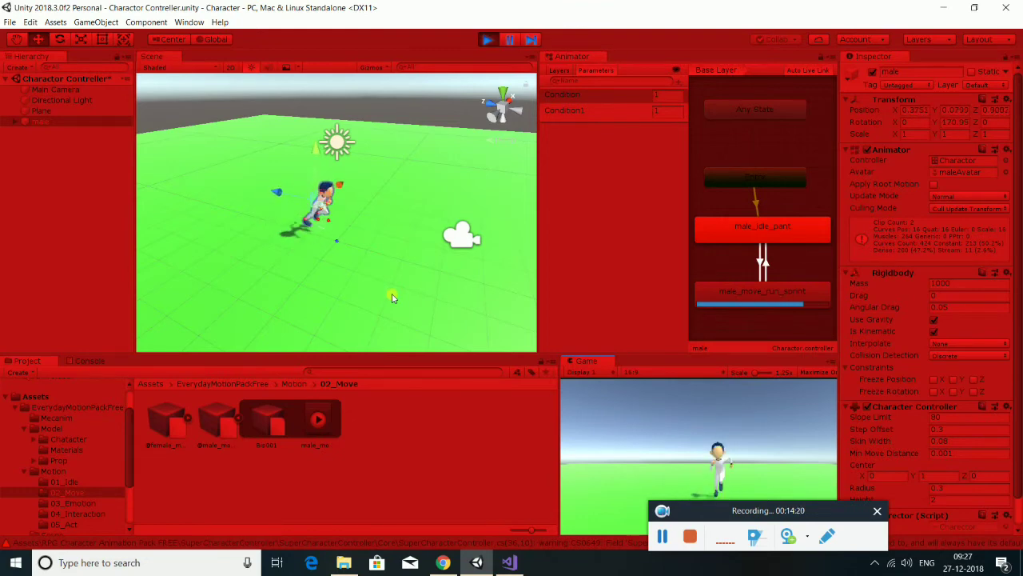
key("a")
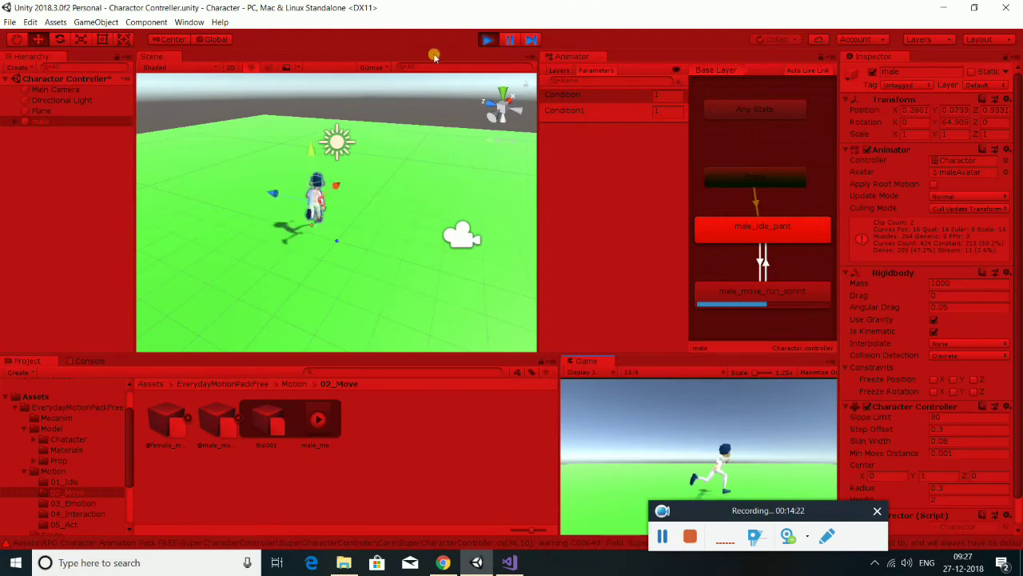
key("alt+Tab")
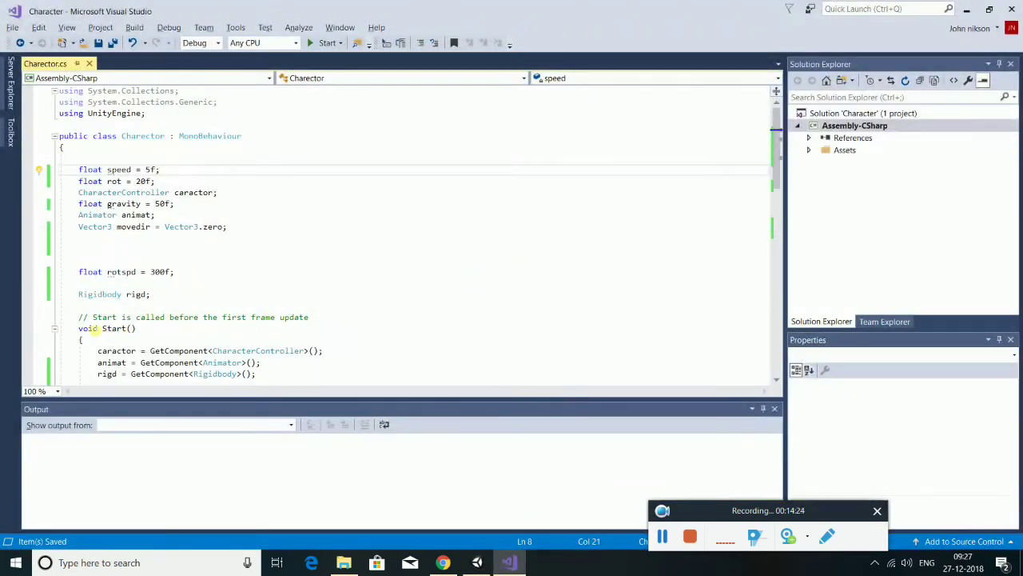
Uncomment the movedir forward Vector3, *= speed and InverseTransformDirection lines, then start Play mode in Unity.
scroll(142, 193, "down", 3)
scroll(142, 193, "down", 1)
left_click(145, 294)
key("BackSpace")
key("BackSpace")
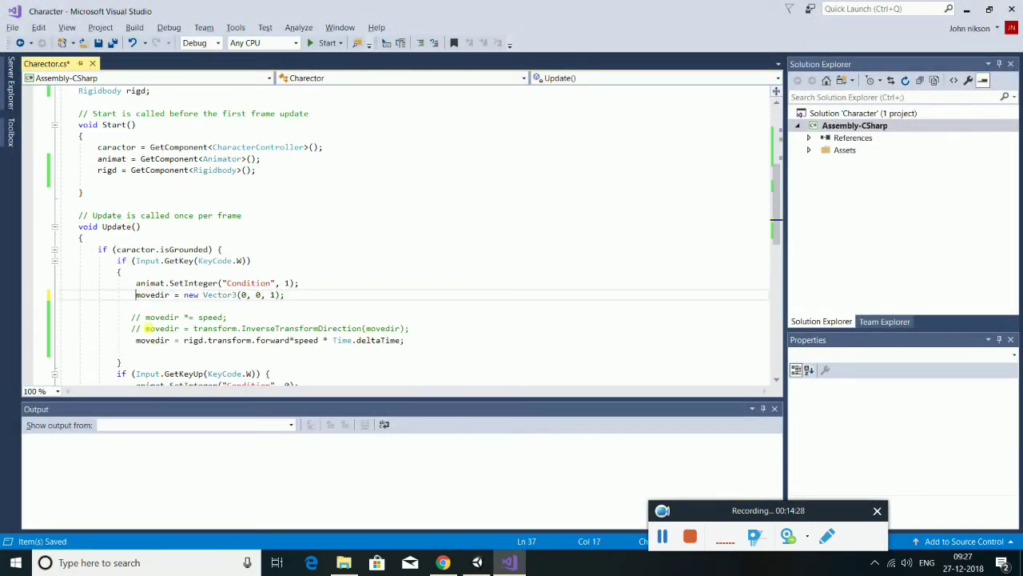
left_click(143, 317)
key("BackSpace")
key("BackSpace")
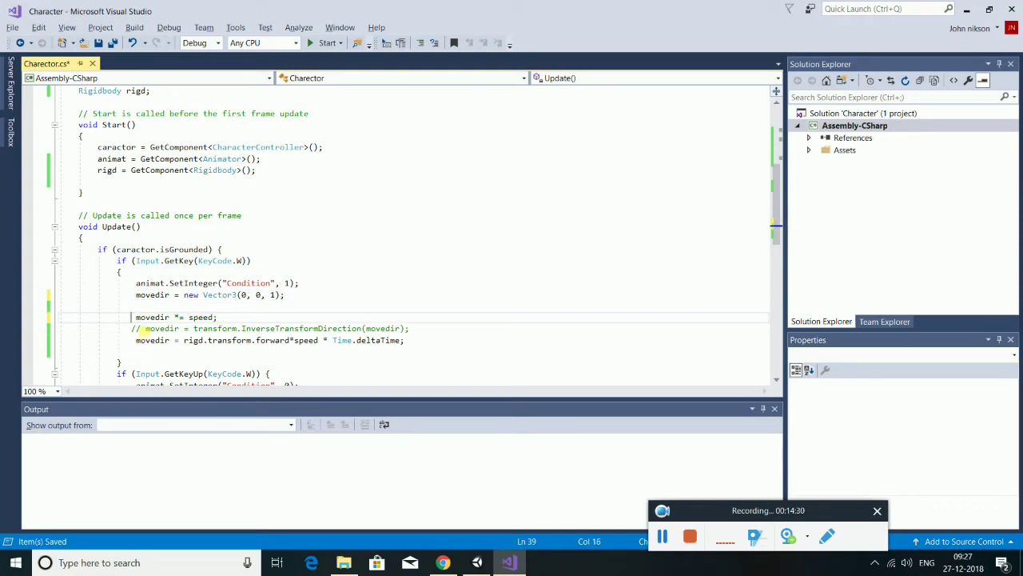
left_click(141, 328)
key("BackSpace")
key("BackSpace")
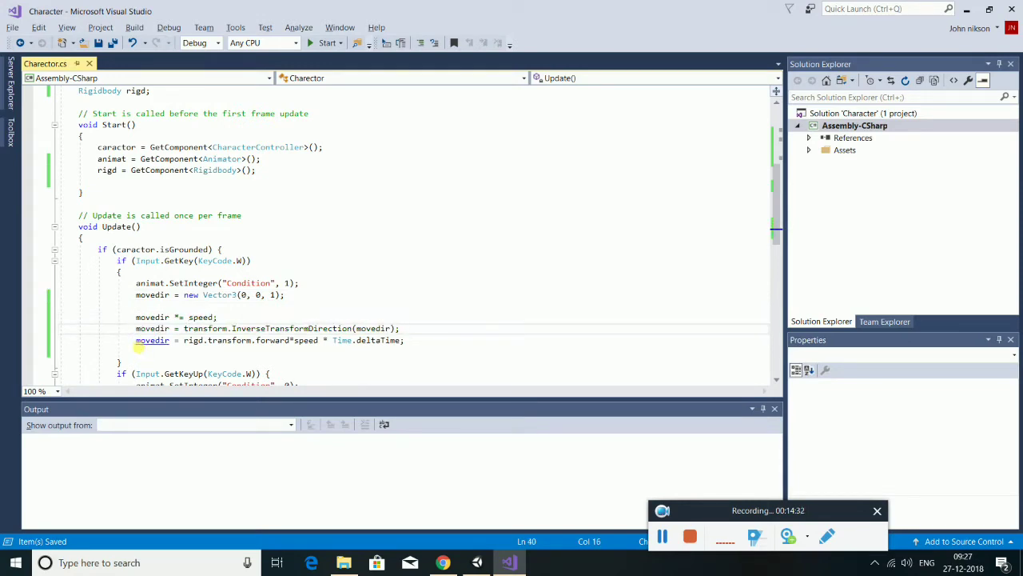
key("alt+Tab")
left_click(487, 39)
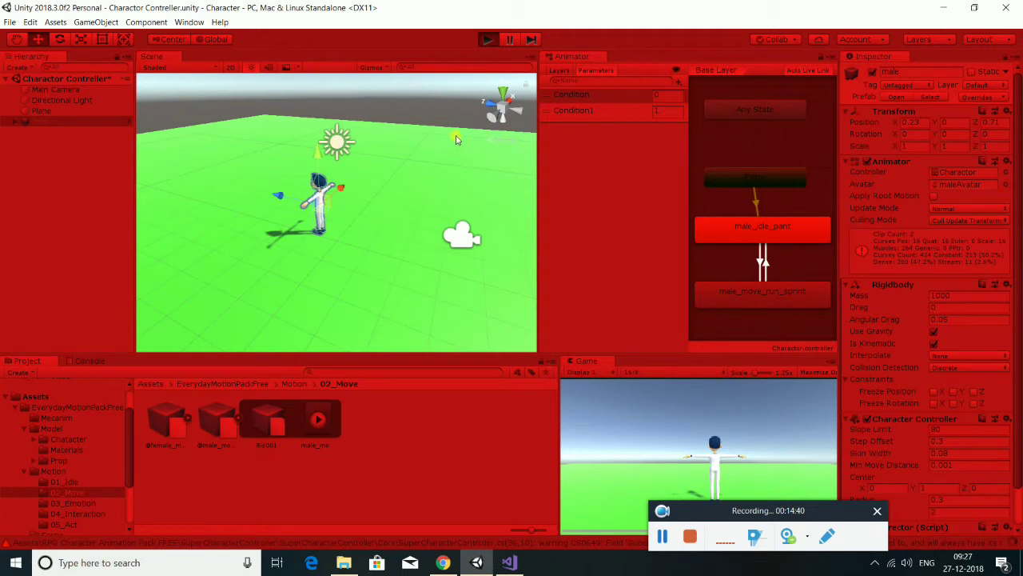
Run the character forward with W, turn it toward the camera with S, then return to Visual Studio.
key("w")
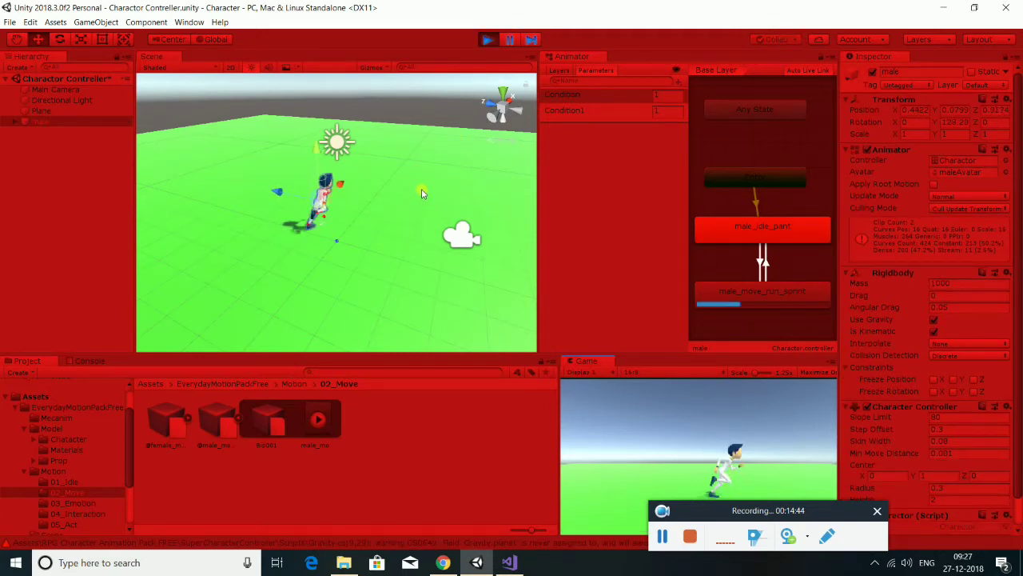
key("s")
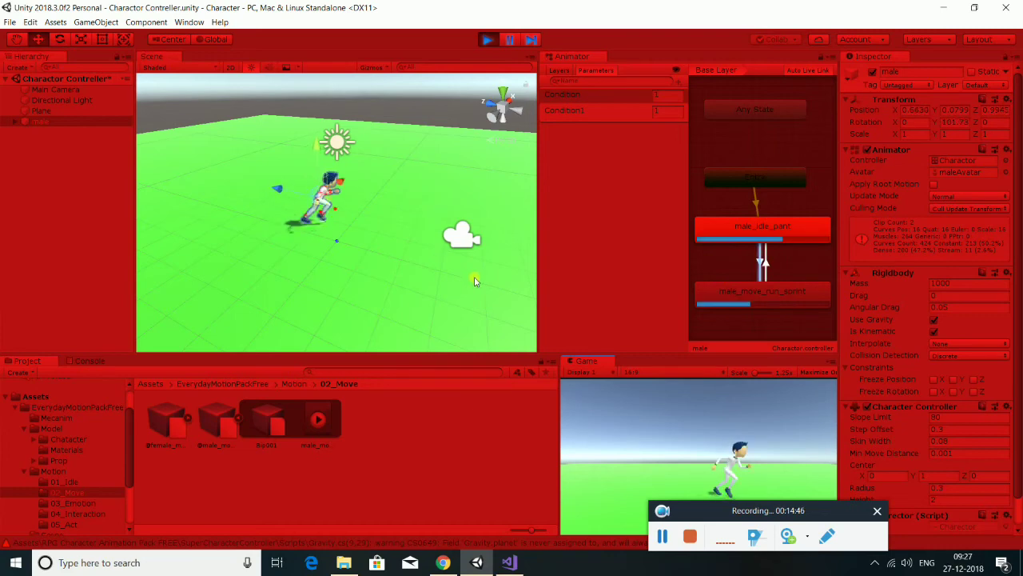
left_click(509, 562)
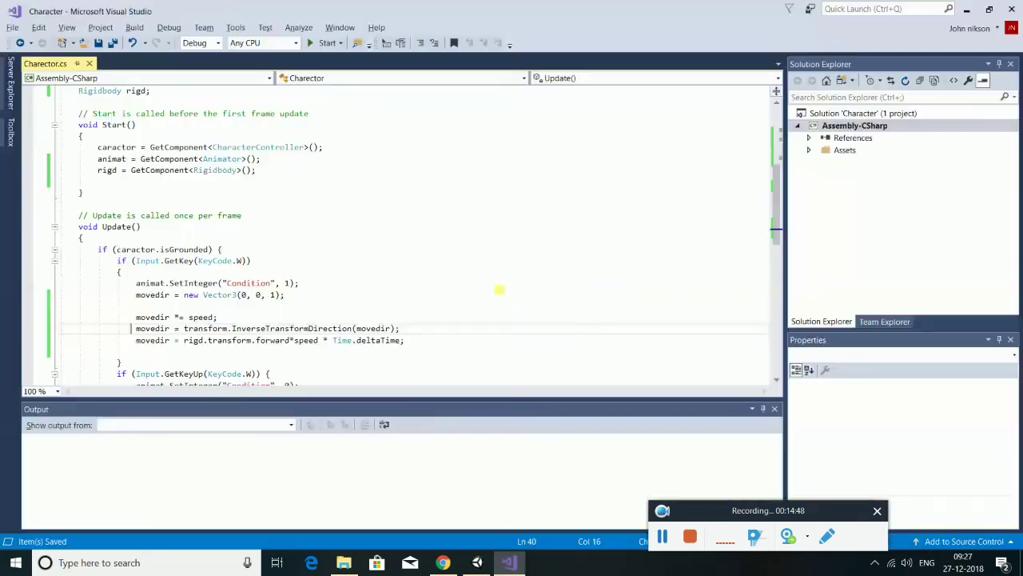
Delete ' * Time.deltaTime' from the line 41 forward movement, then stop Unity's Play mode.
scroll(477, 294, "down", 1)
scroll(299, 316, "up", 3)
scroll(208, 203, "up", 3)
scroll(172, 158, "up", 1)
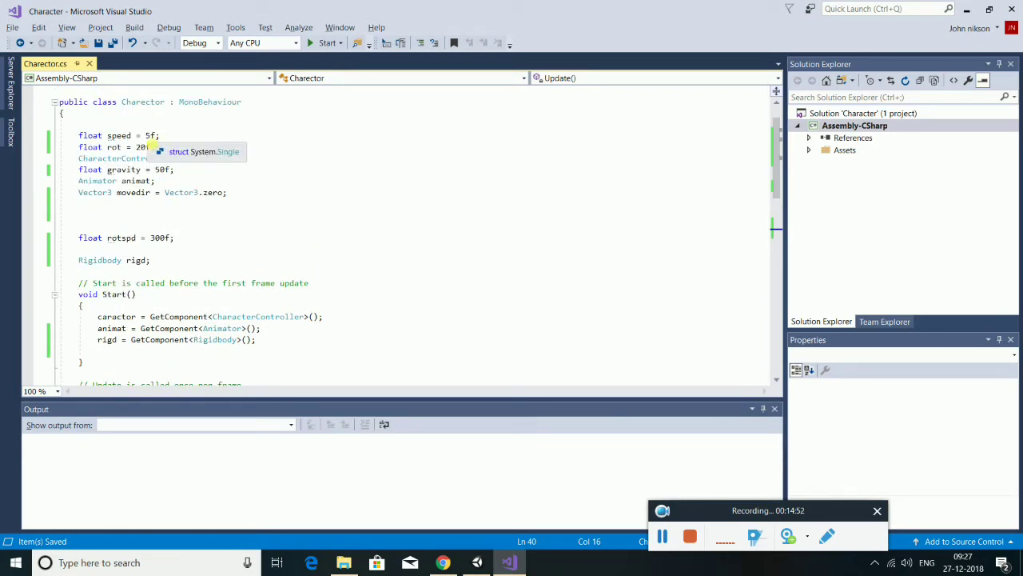
scroll(267, 238, "down", 6)
scroll(312, 273, "down", 2)
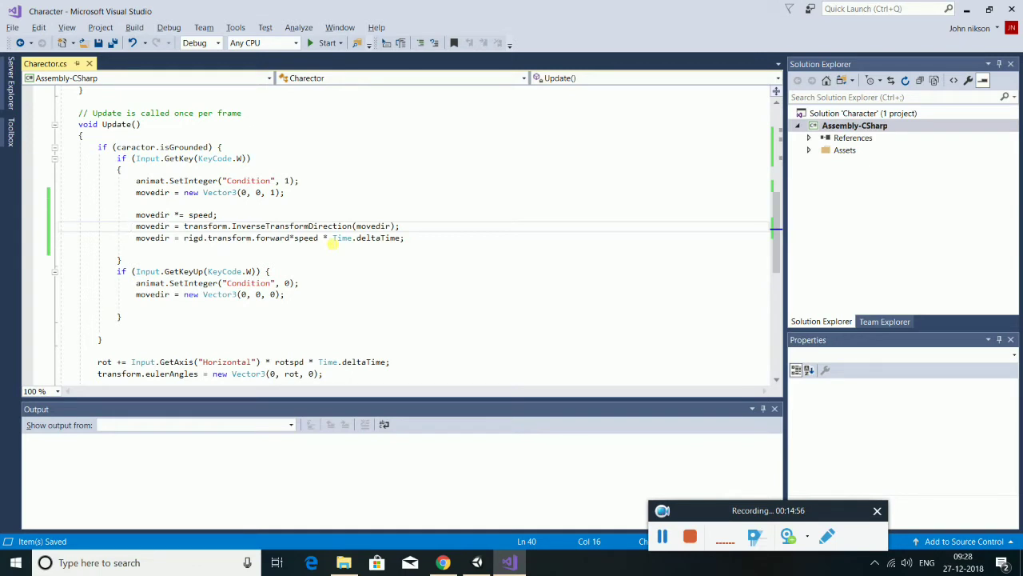
left_click_drag(319, 239, 398, 247)
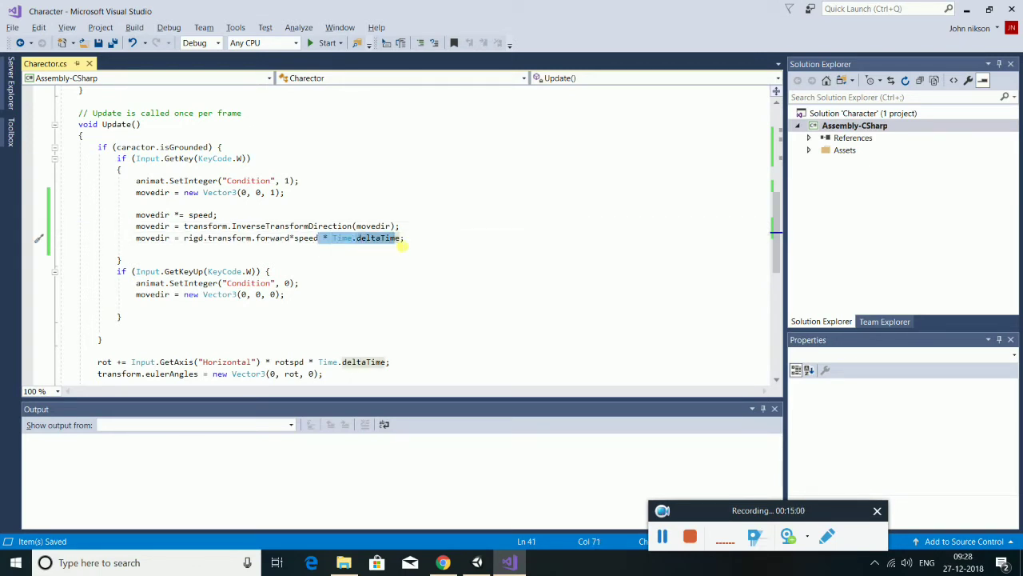
key("Delete")
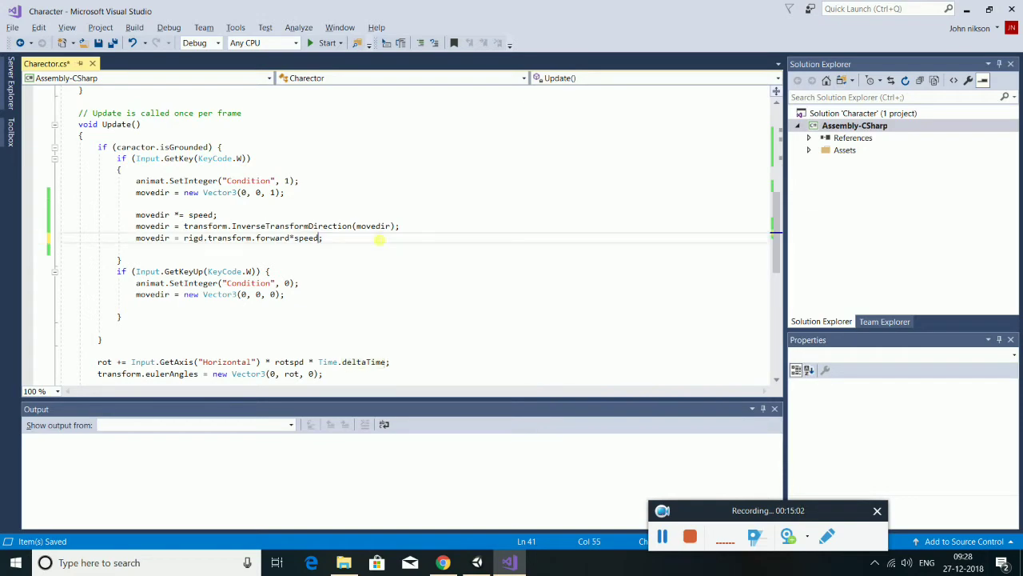
key("alt+Tab")
left_click(487, 40)
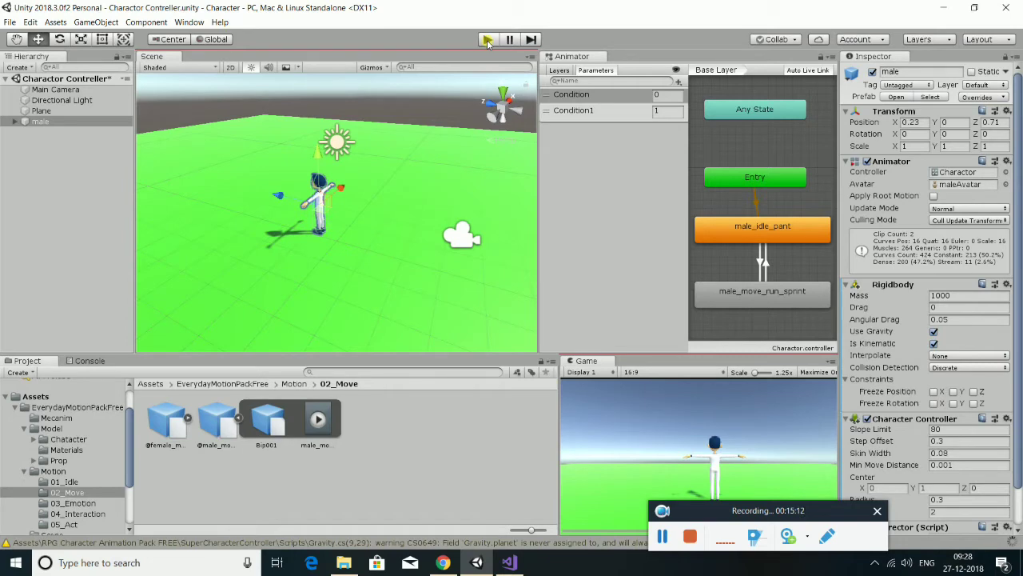
Replay the scene and steer the character with W, S, W, D and A to run and turn.
left_click(487, 40)
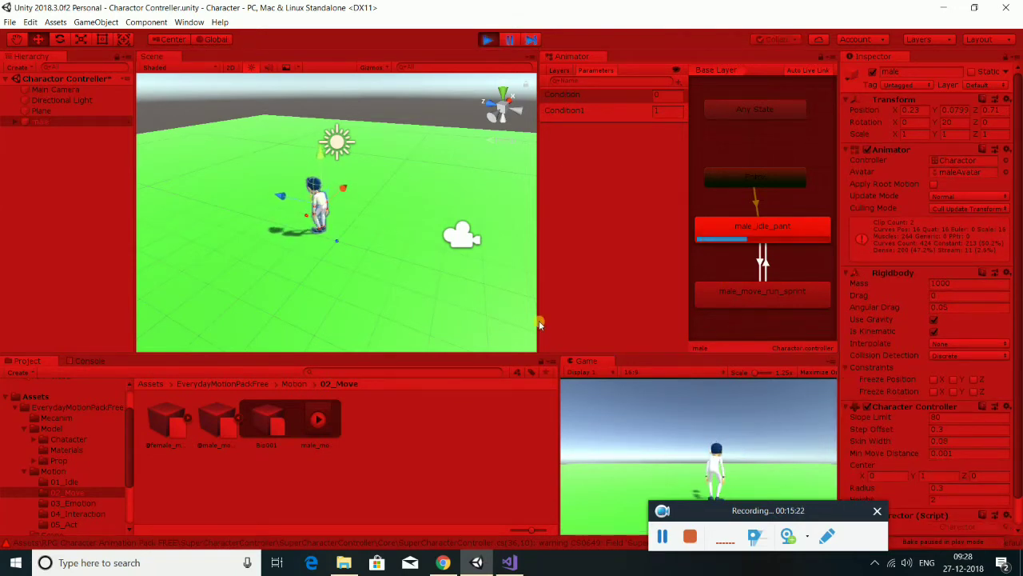
left_click(630, 390)
key("w")
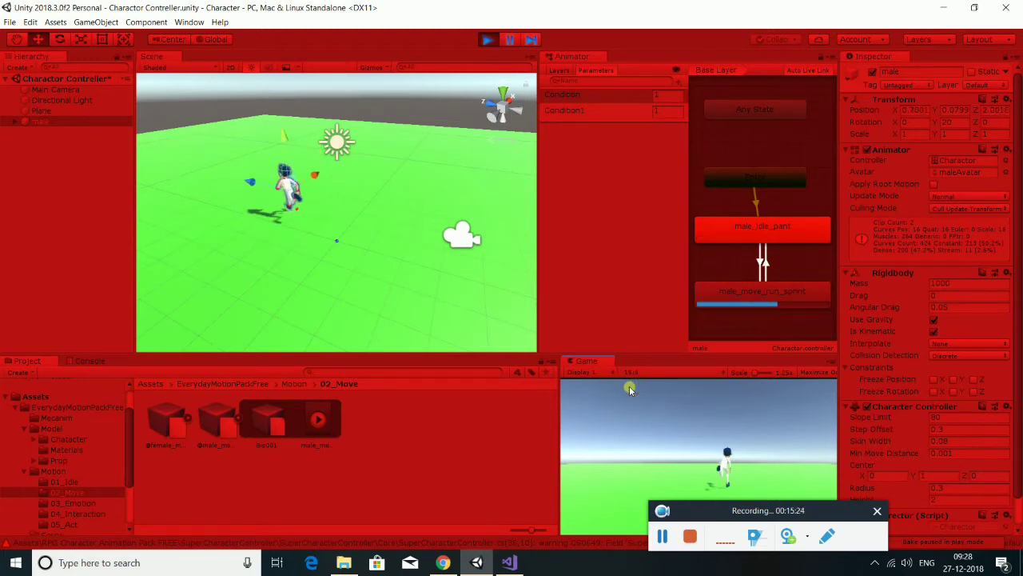
key("s")
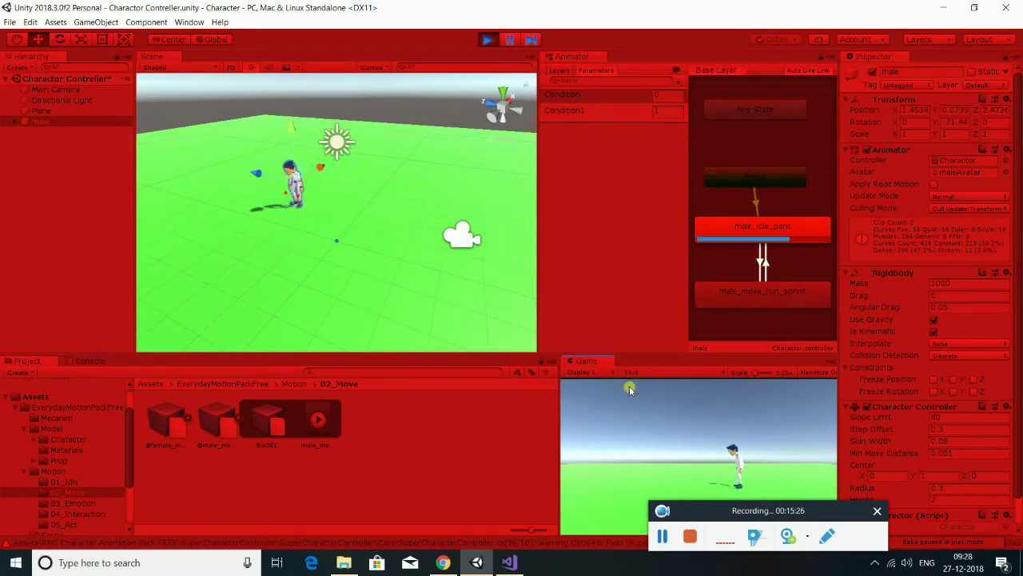
key("w")
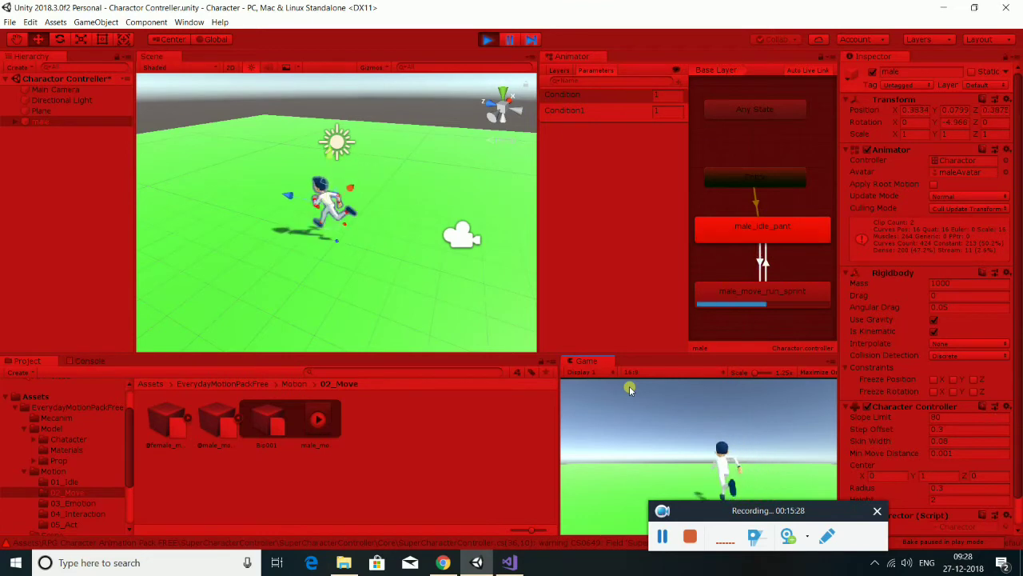
key("d")
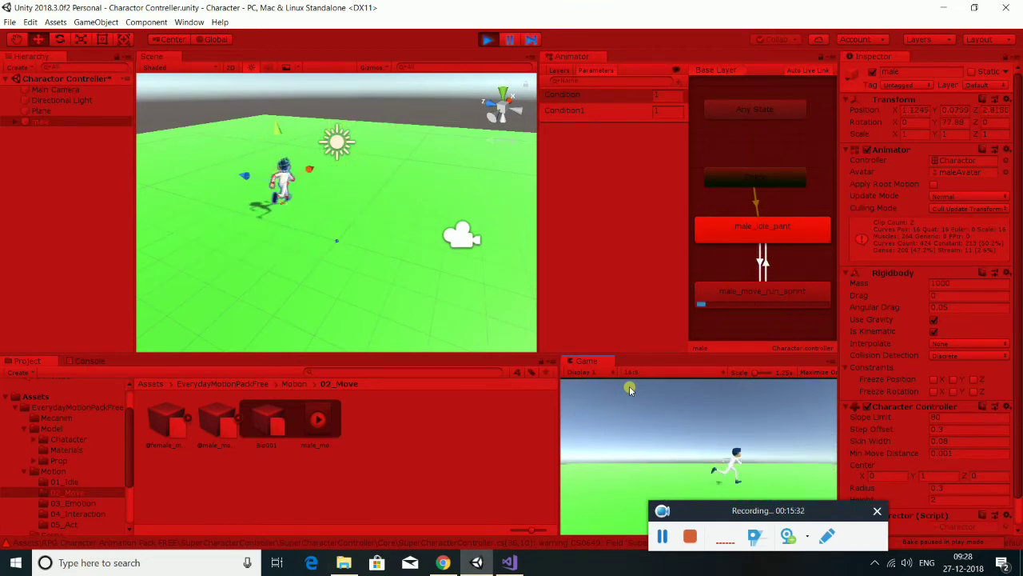
key("a")
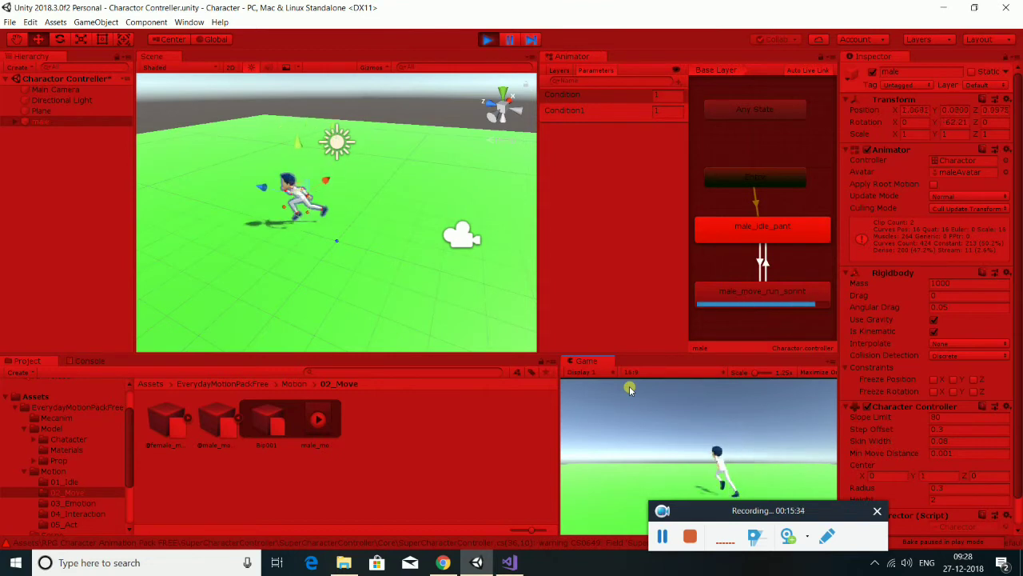
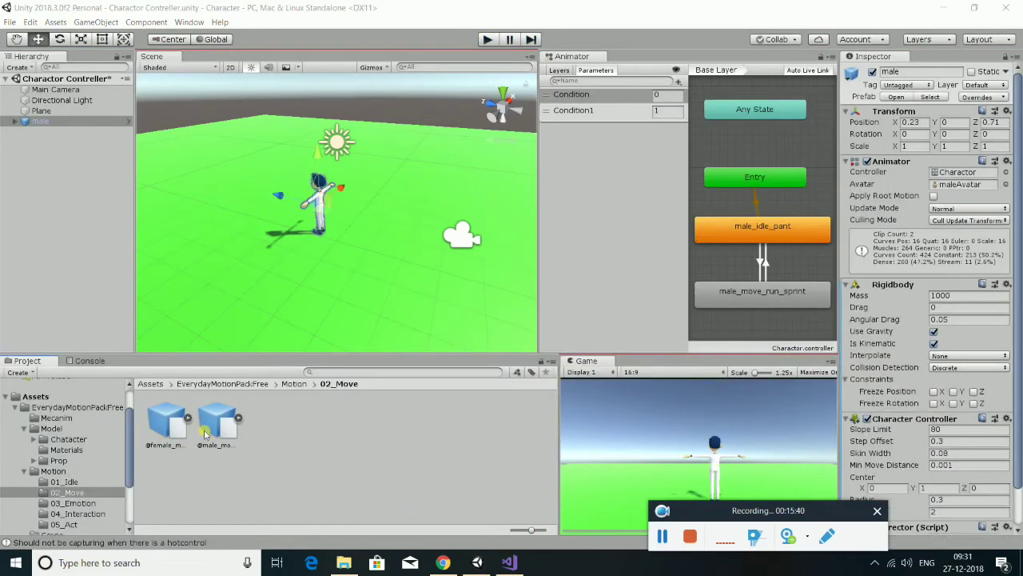
Show the top-level Assets folder contents in the Project window and collapse its tree.
left_click(19, 396)
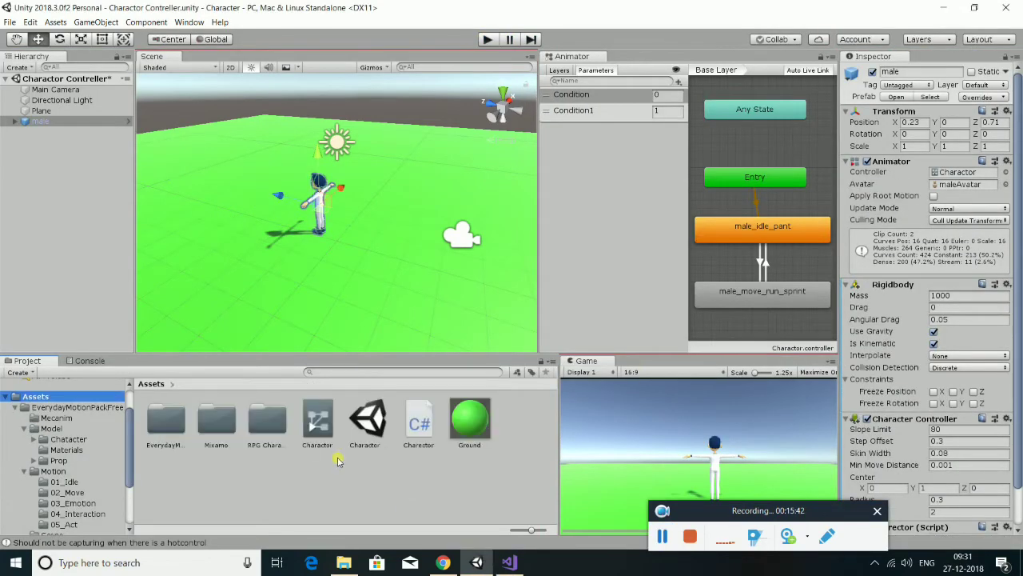
left_click(10, 396)
right_click(274, 464)
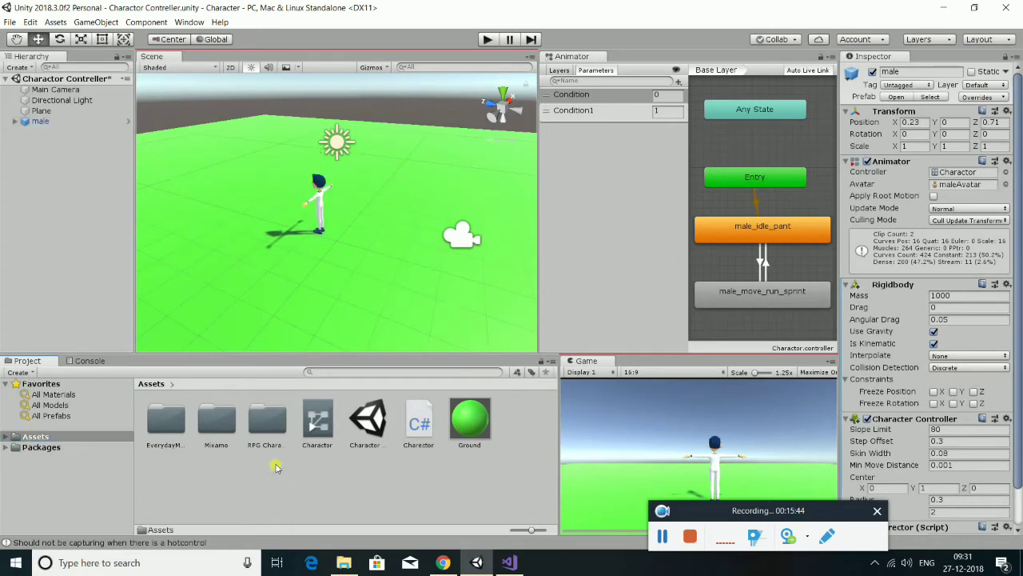
Create a C# script named 'Enemey AI' in Assets, open it in Visual Studio, and reload all.
mouse_move(411, 196)
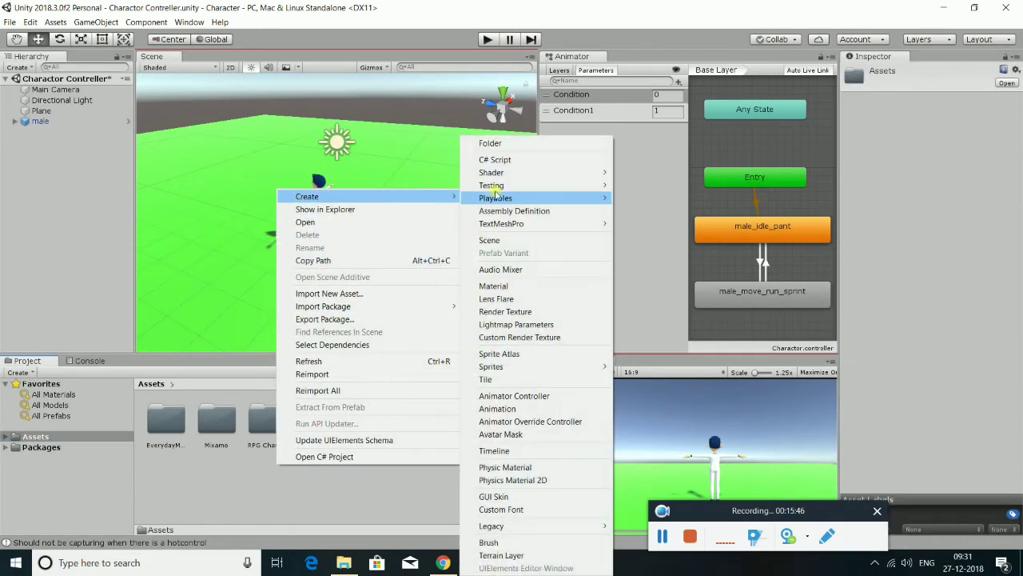
left_click(519, 159)
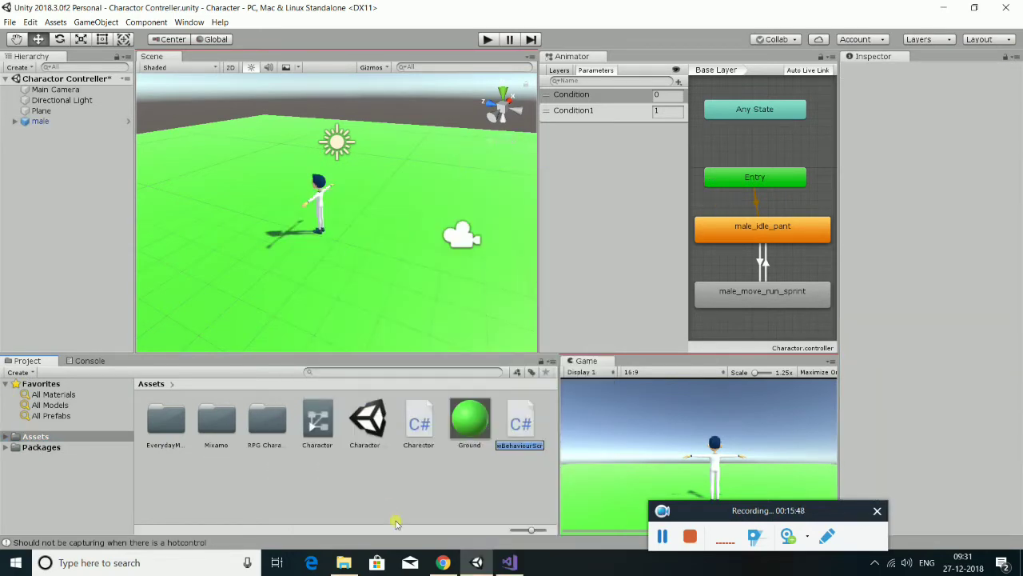
type("Enemey AI")
key("Return")
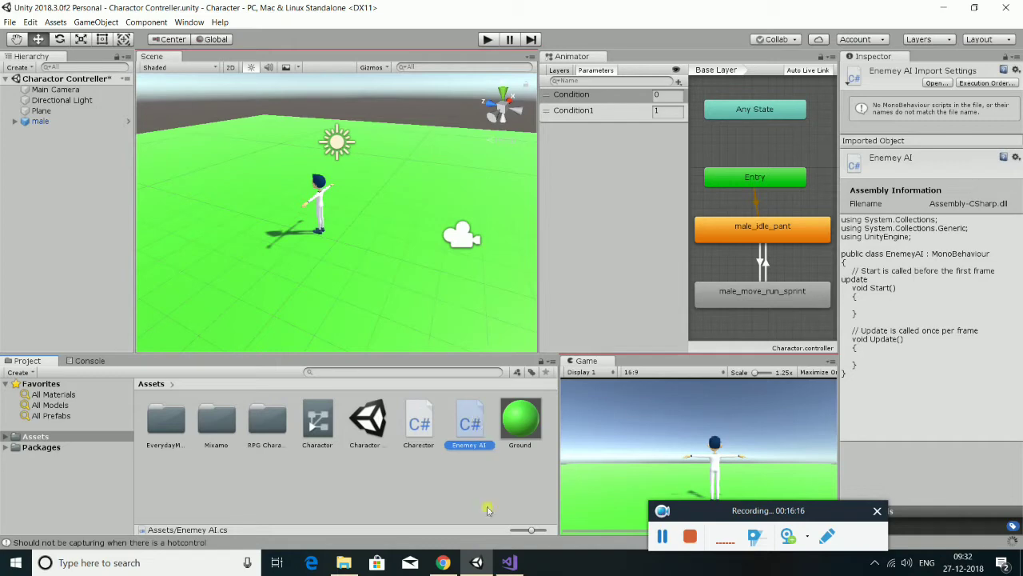
left_click(509, 562)
left_click(477, 325)
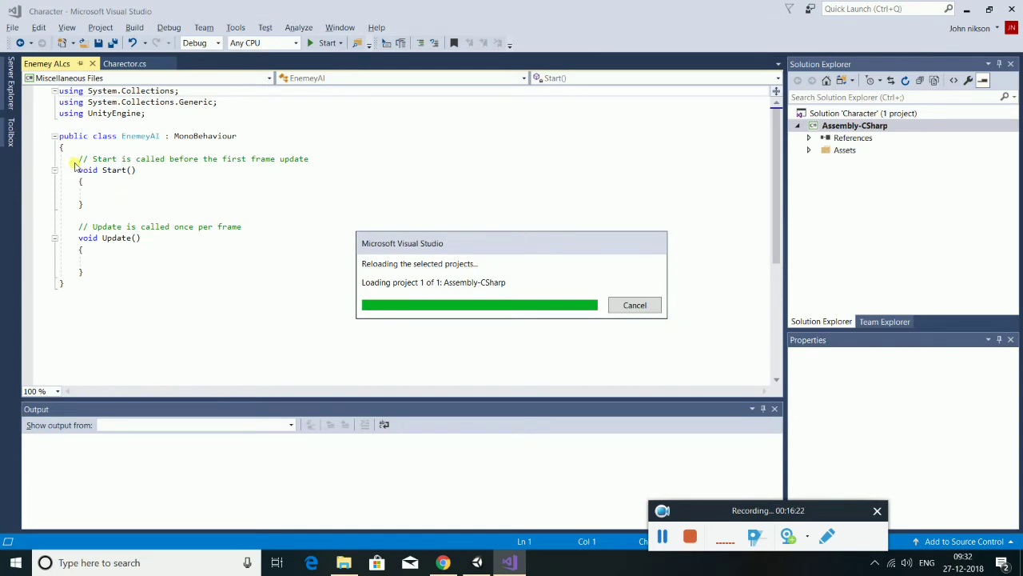
Declare a 'public Transform Taget;' field at the top of the EnemeyAI class.
left_click(125, 257)
key("Return")
key("Return")
type("Pub")
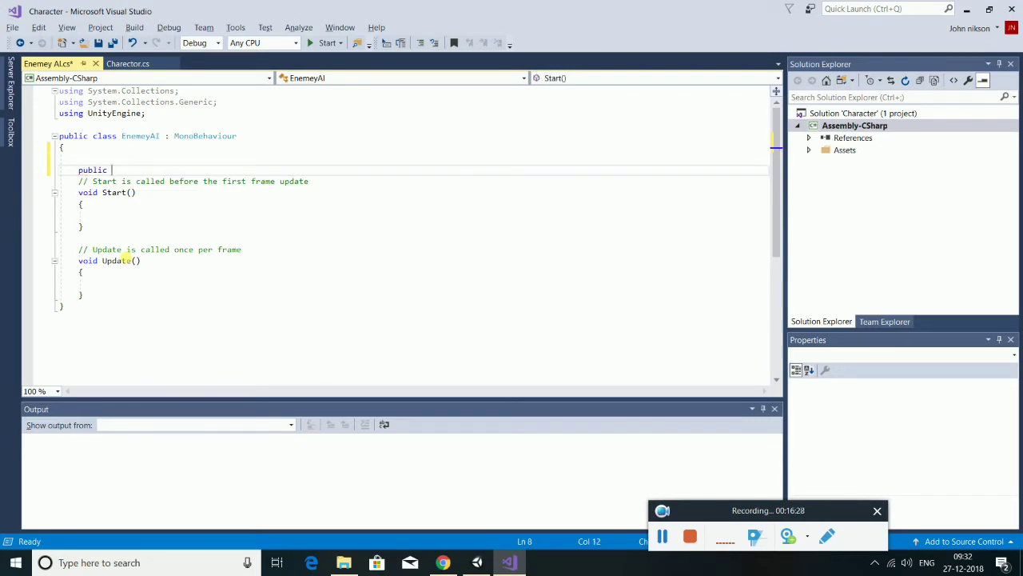
type("tra")
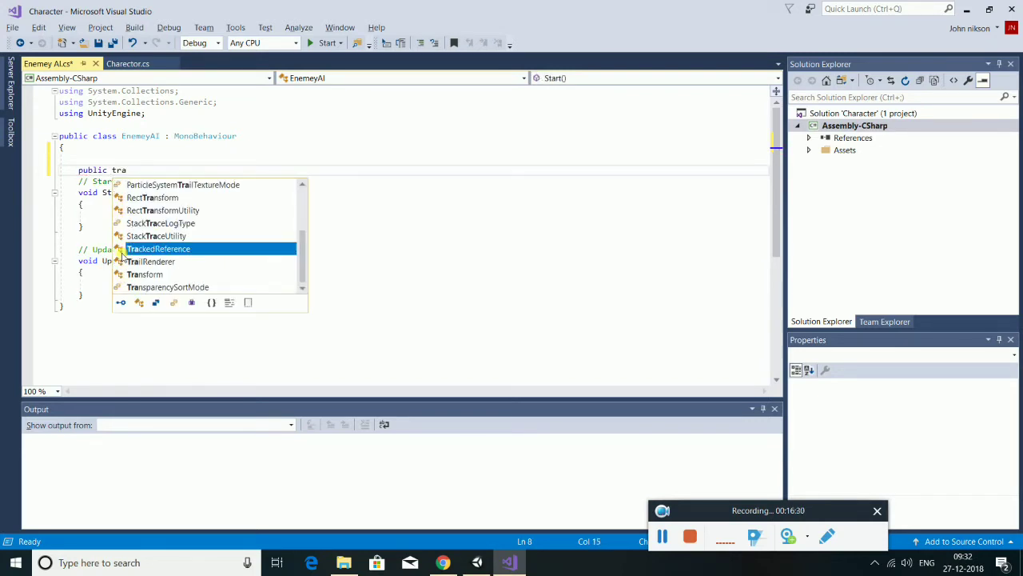
type("n")
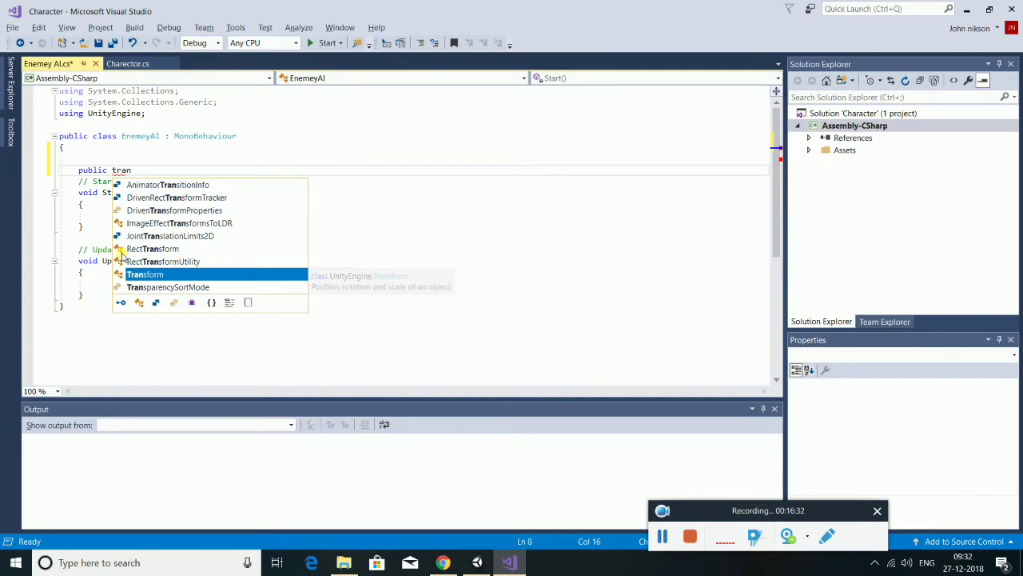
key("Tab")
type("T")
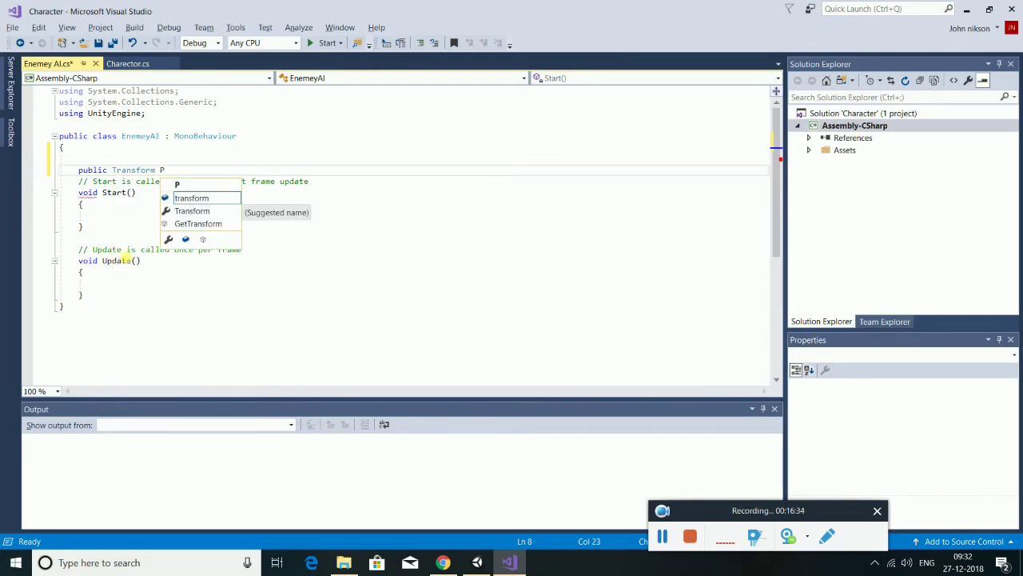
key("BackSpace")
type("Tr")
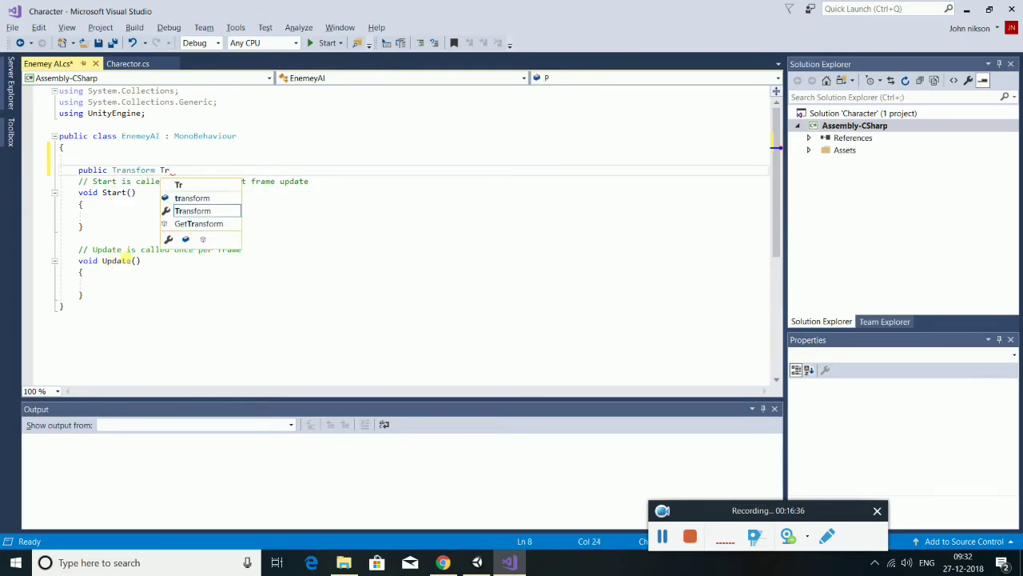
type("aget;")
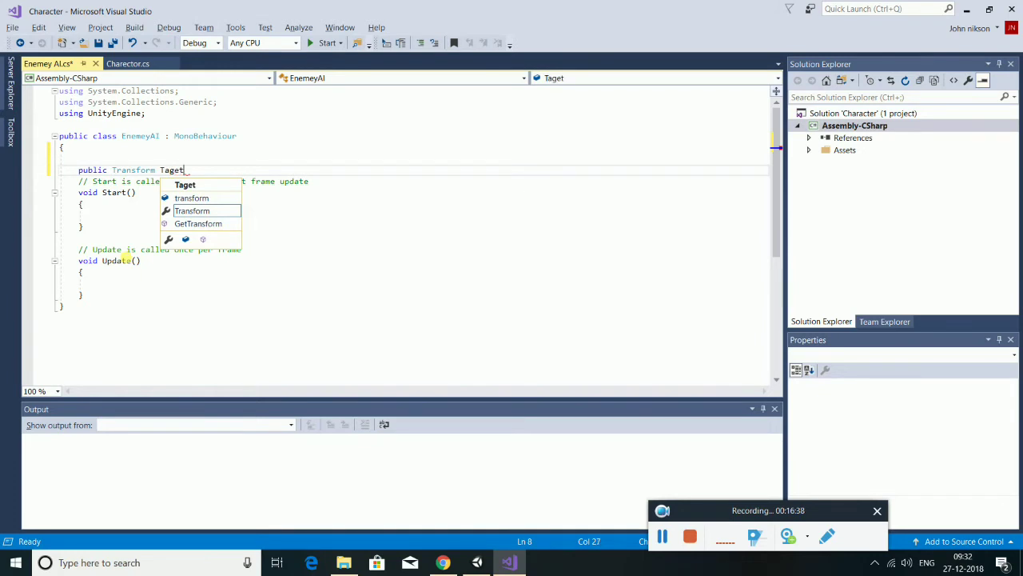
key("Return")
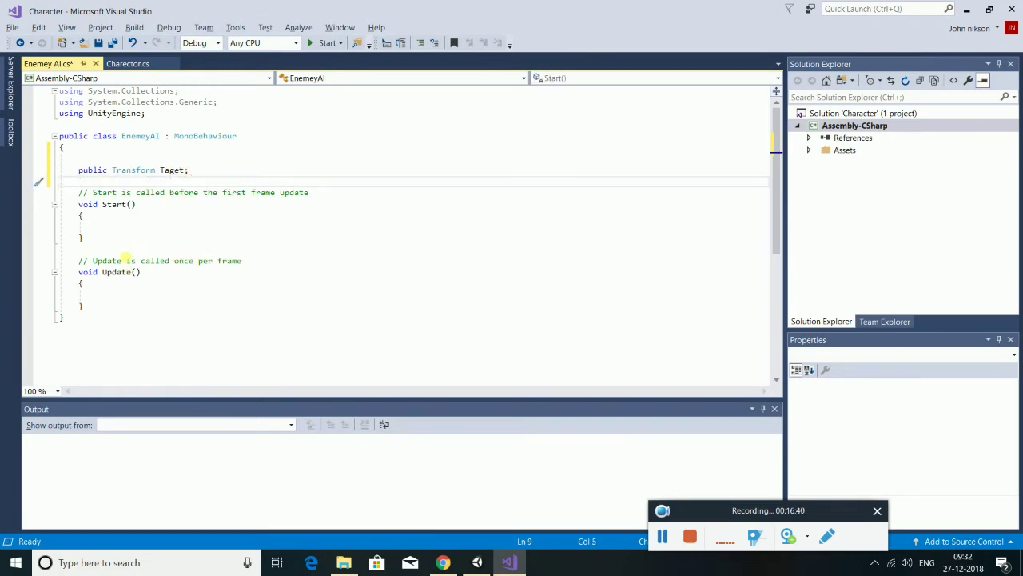
Add a 'public float Distance;' field below it and save the script.
type("pu")
key("space")
type("Float")
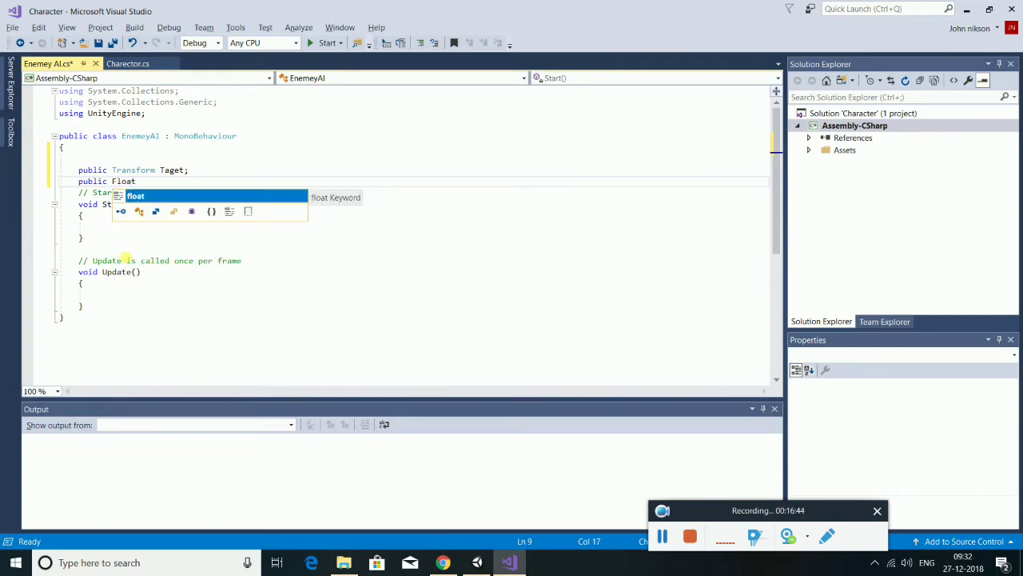
type(" Distance;")
key("ctrl+s")
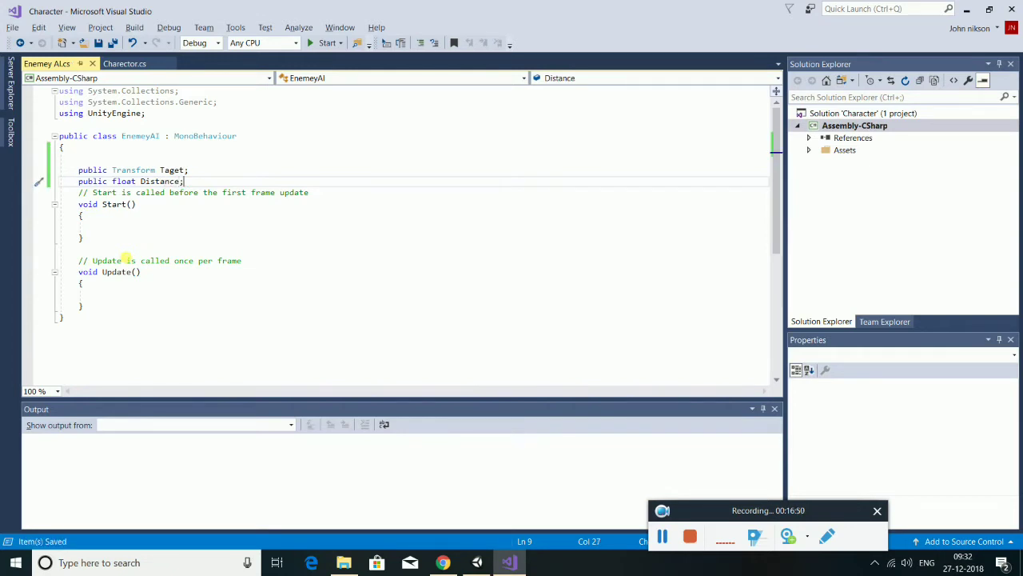
left_click(91, 287)
In Update, begin an if statement calling Vector3.Distance with Taget.position as the first argument.
key("Return")
key("Return")
scroll(187, 271, "down", 1)
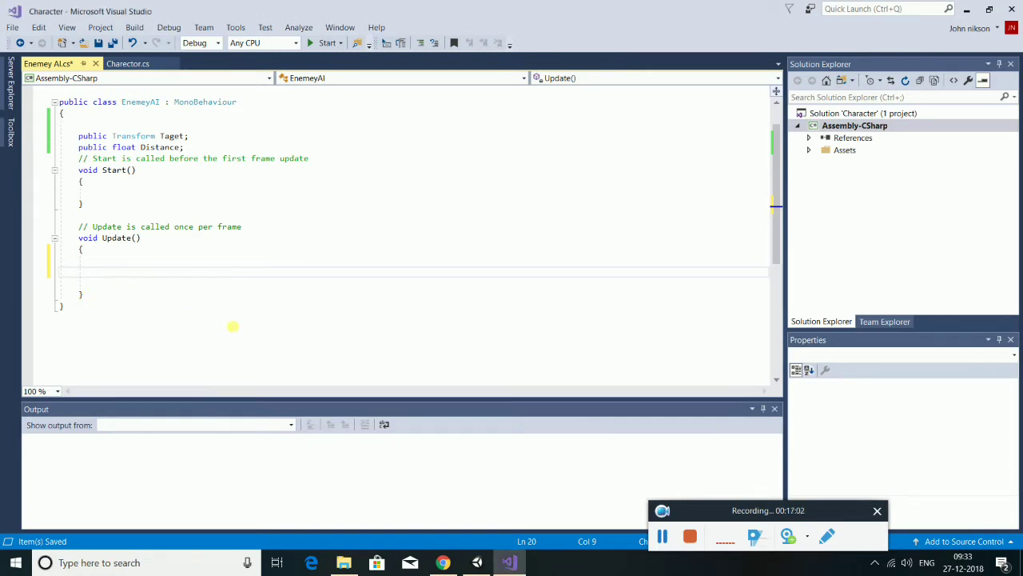
type("if")
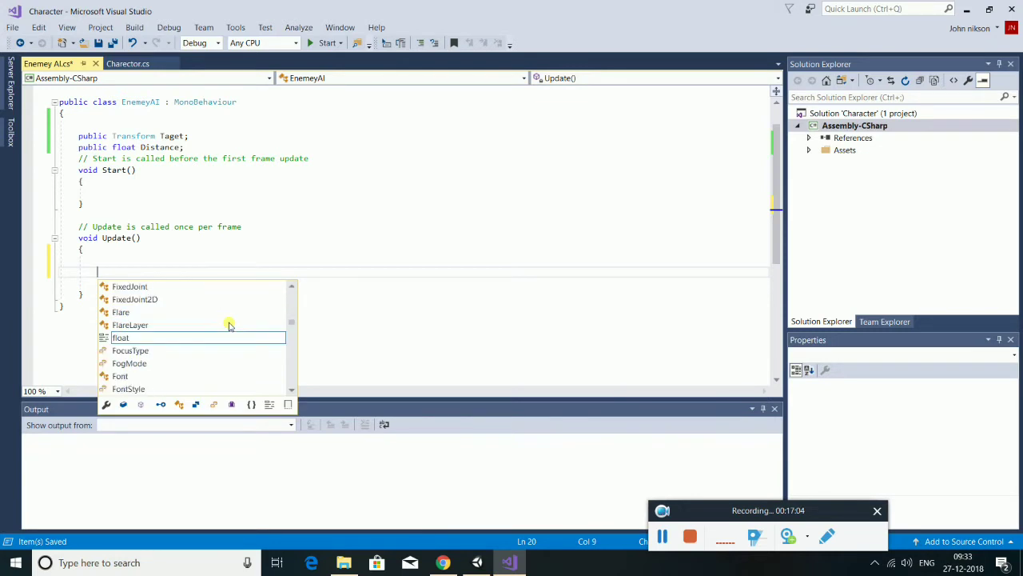
type("(")
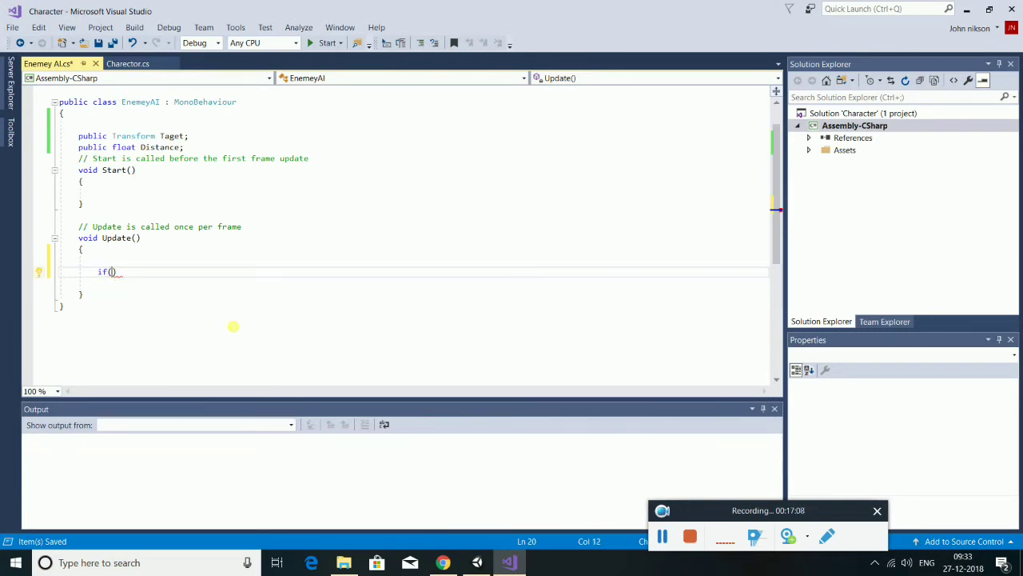
type("ve")
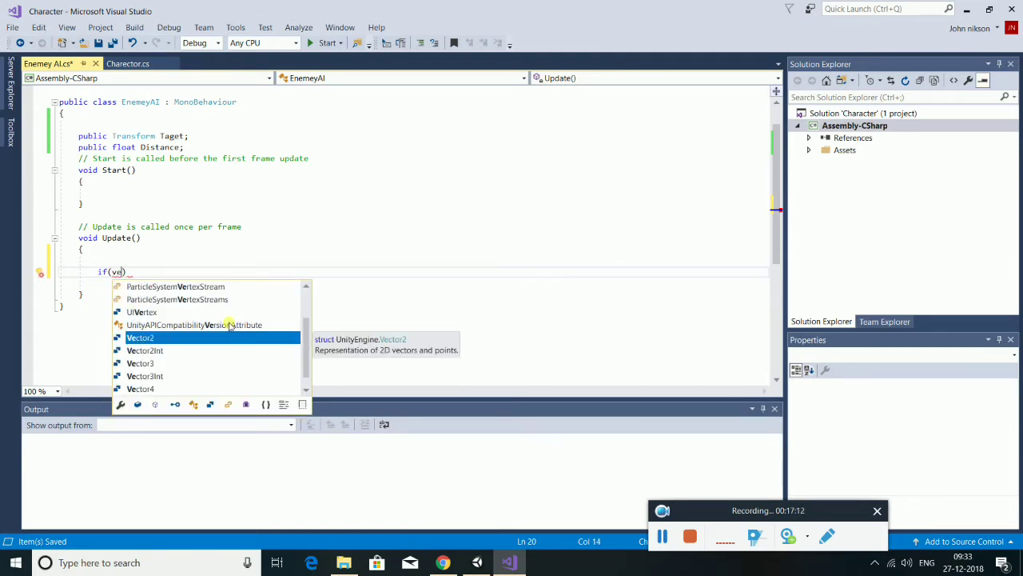
key("Down")
key("Down")
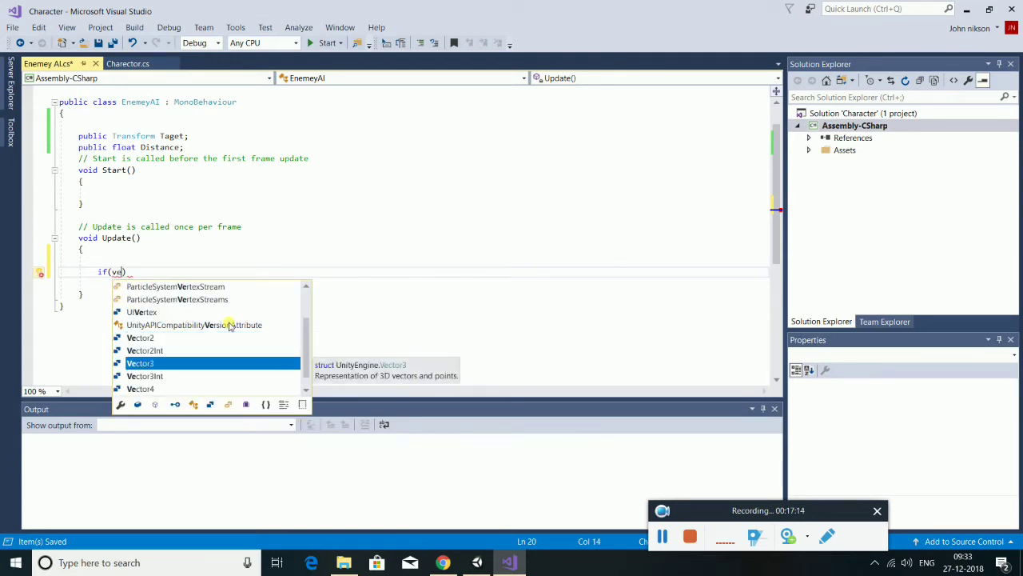
type(".d")
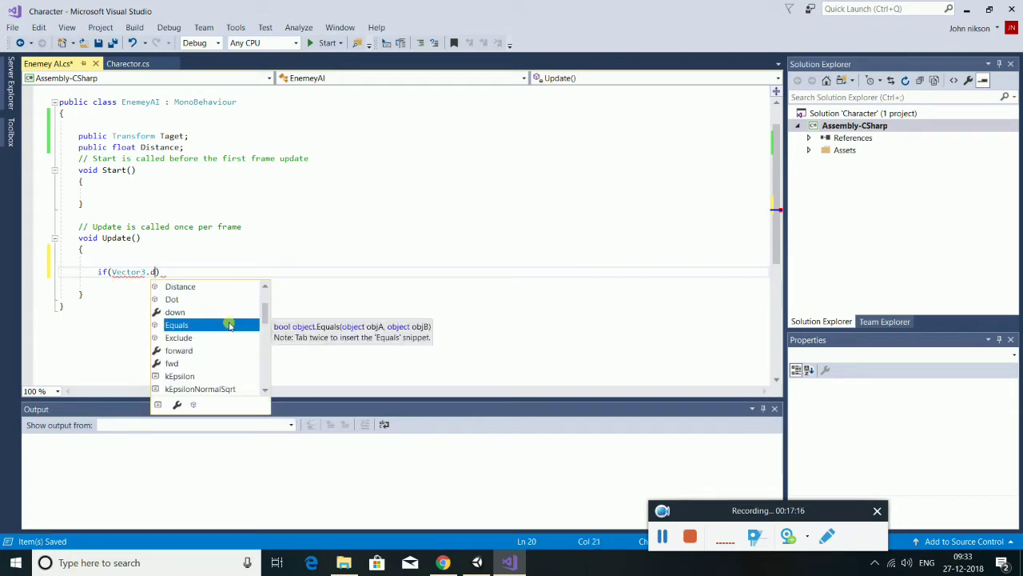
type("istance")
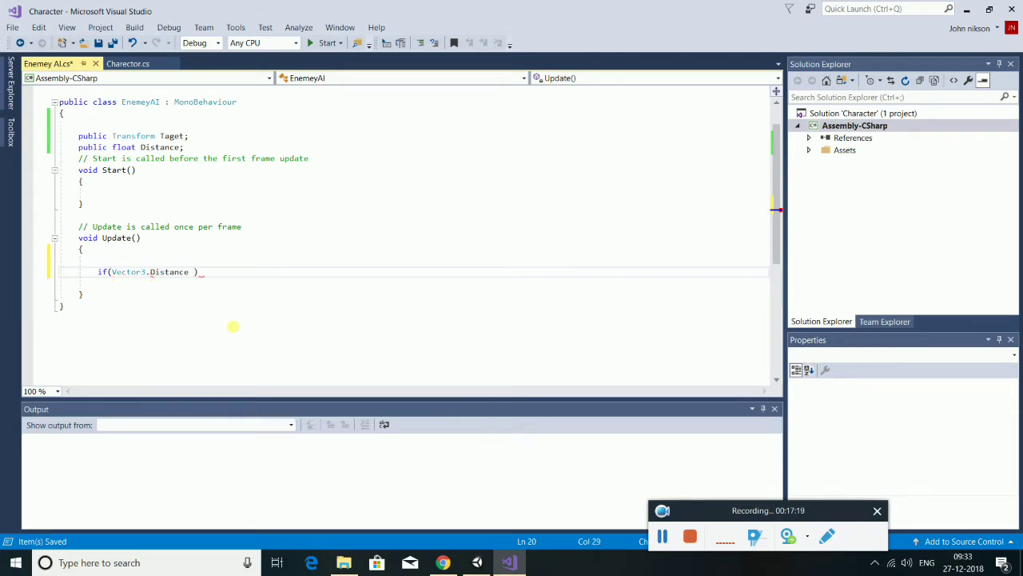
key("BackSpace")
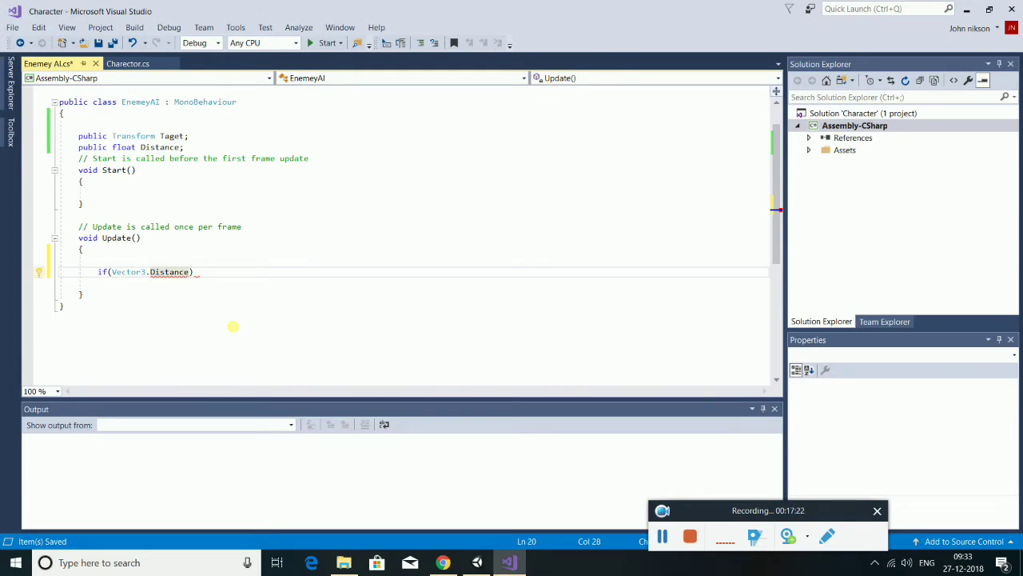
type("(")
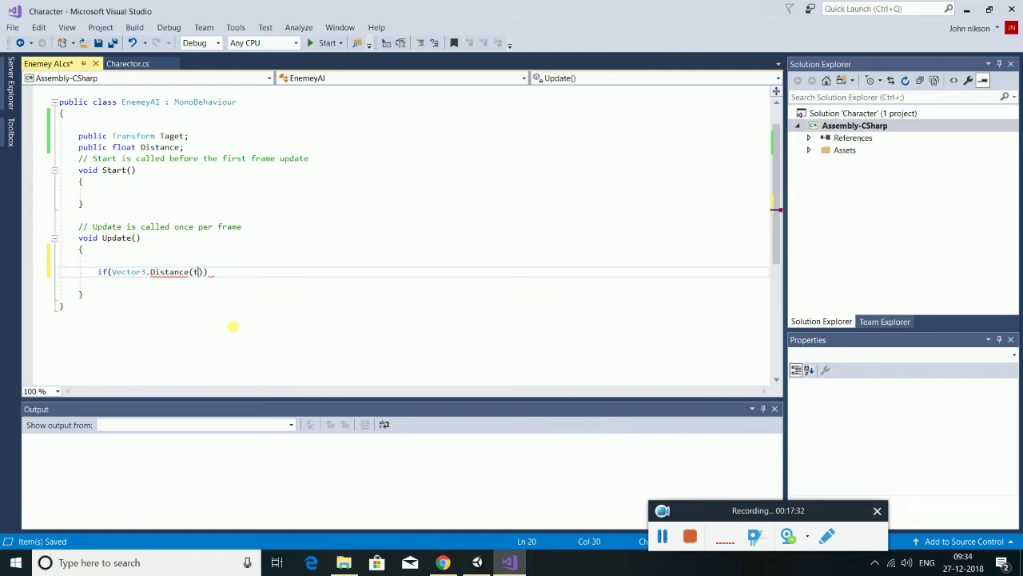
type("ta")
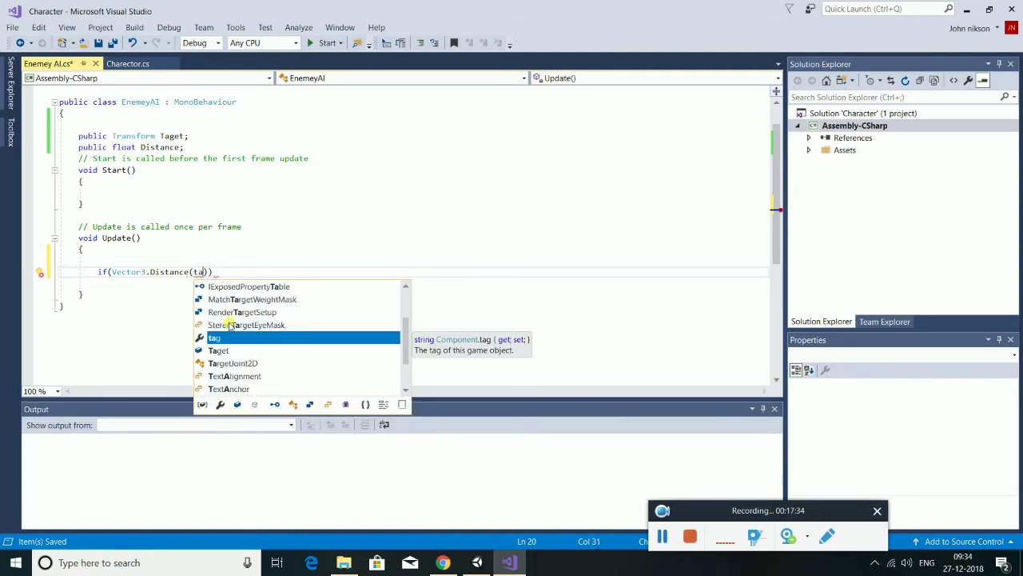
key("Down")
key("Tab")
type(".")
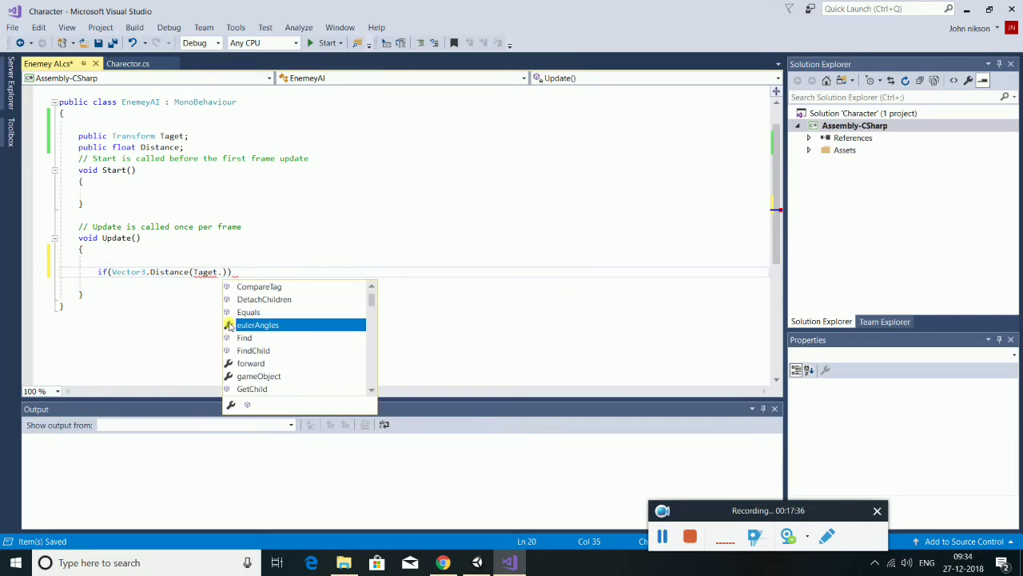
type("p")
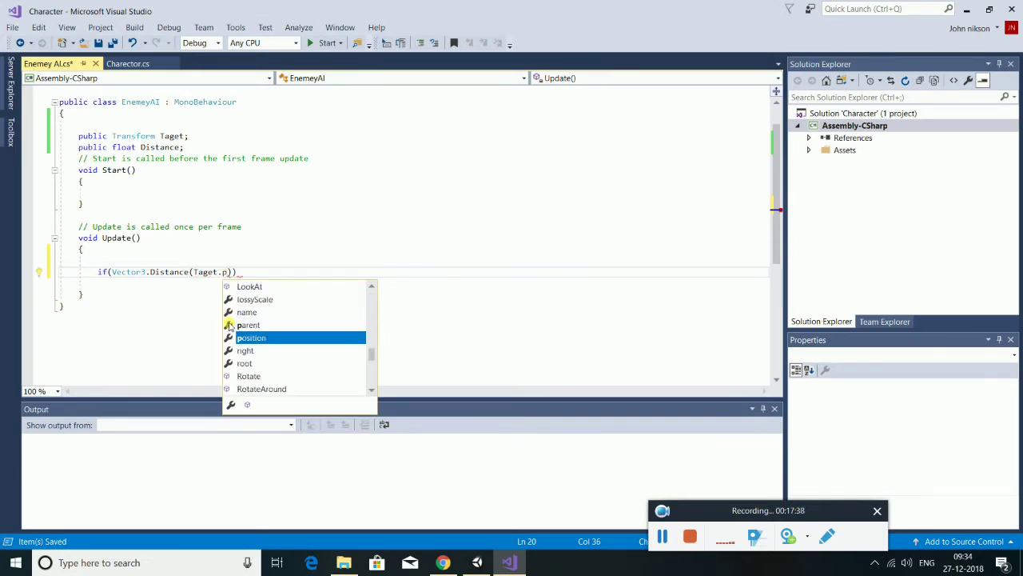
key("Tab")
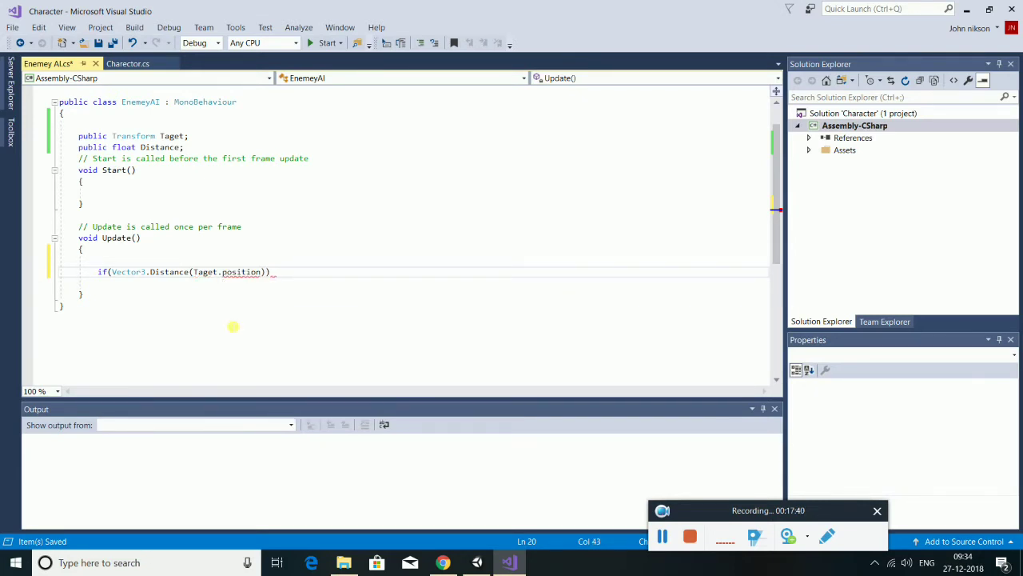
Pass this.transform.position as the second argument, compare greater than Distance, and open the if block.
type(",")
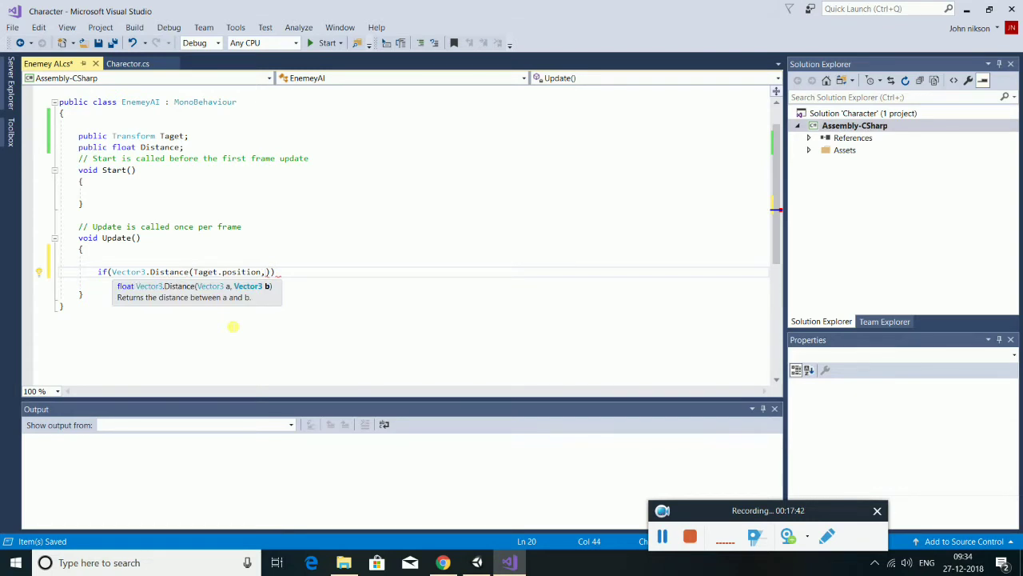
type("t")
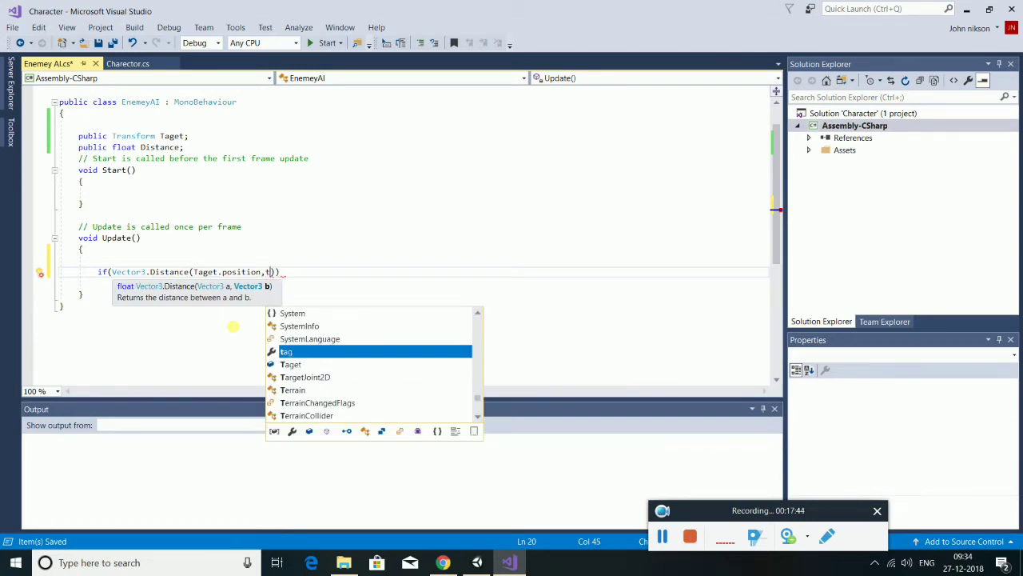
type("ra")
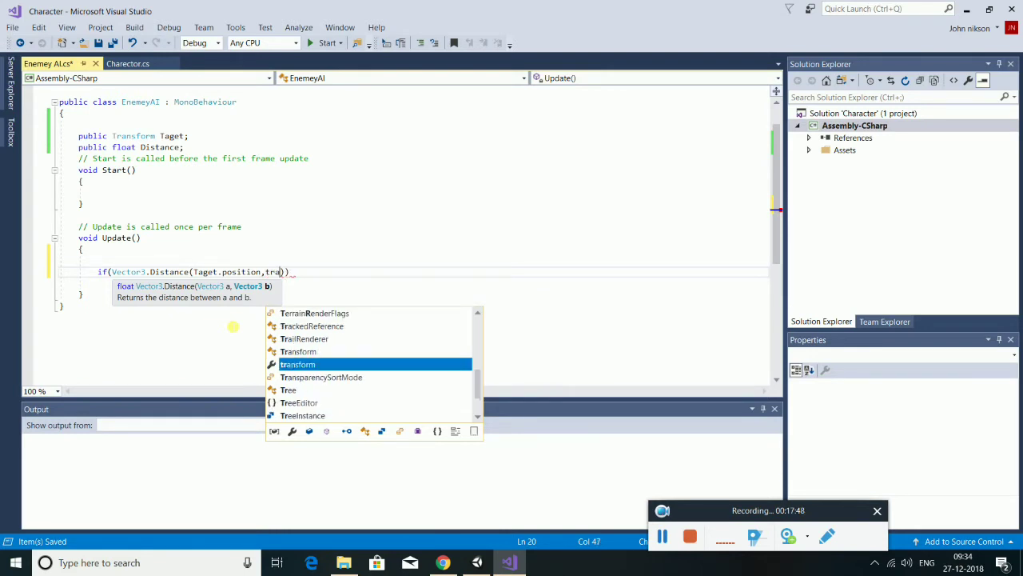
key("BackSpace")
key("BackSpace")
key("BackSpace")
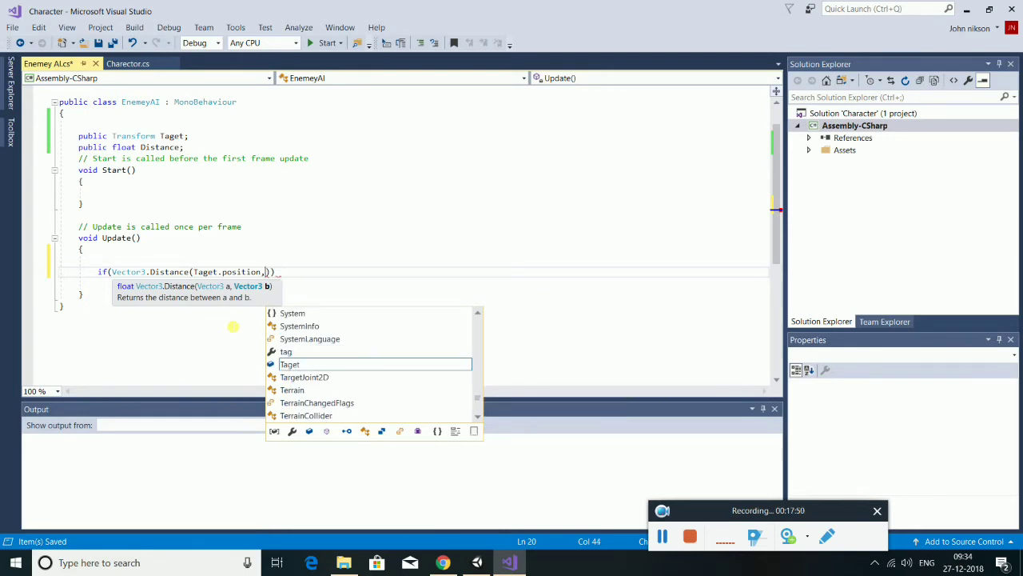
type("this.transform.")
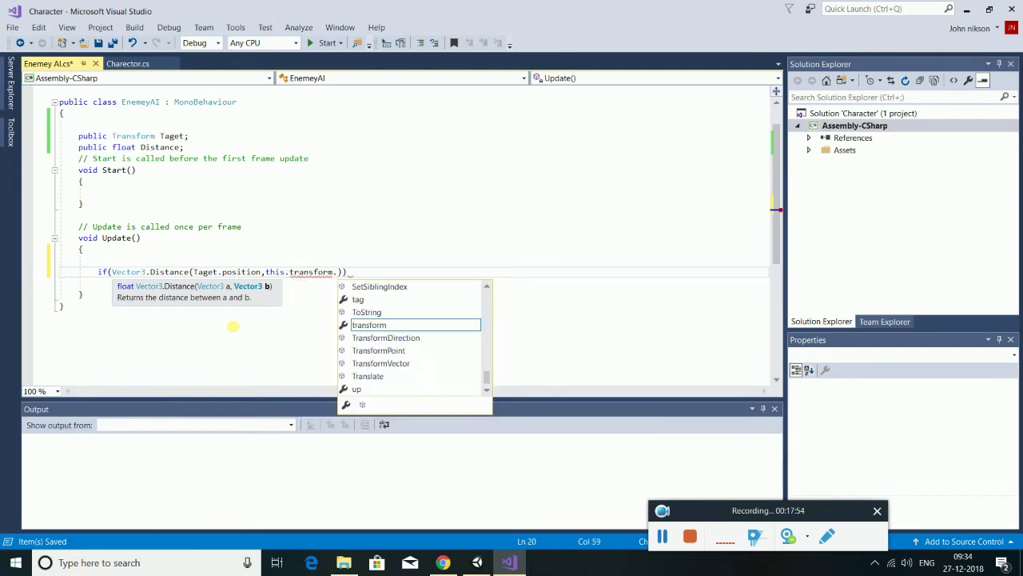
type("po")
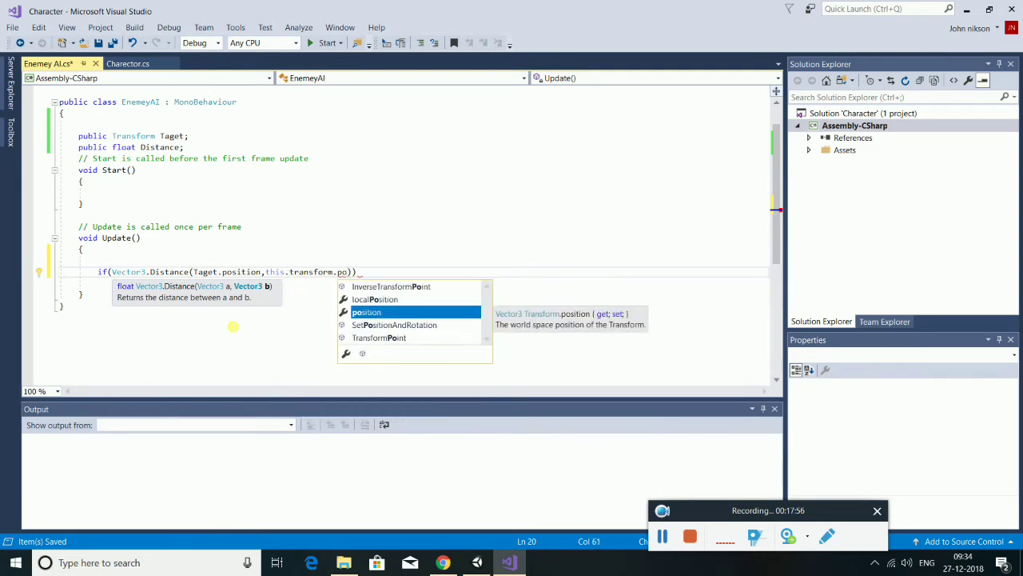
key("Tab")
type(")")
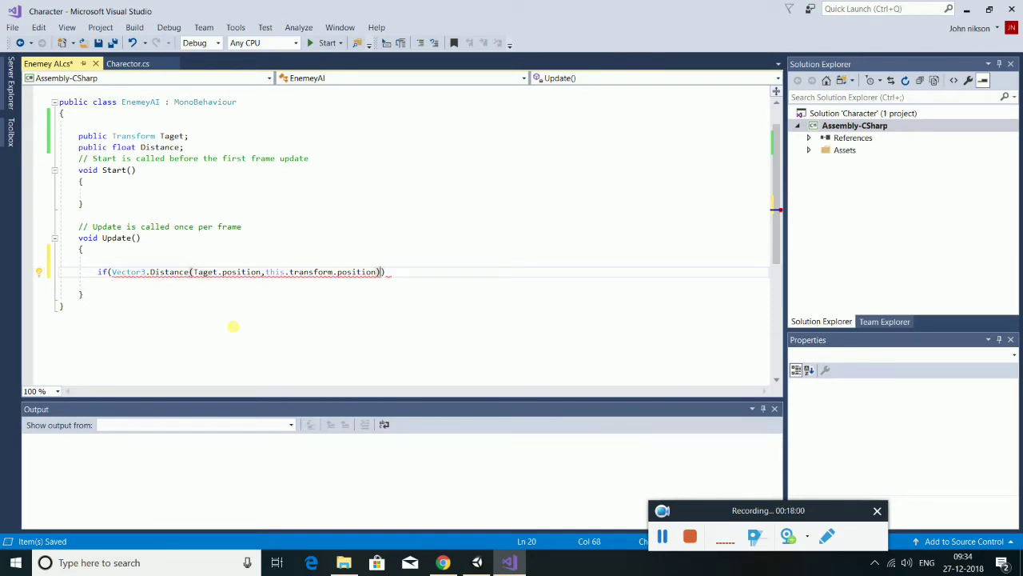
type(">")
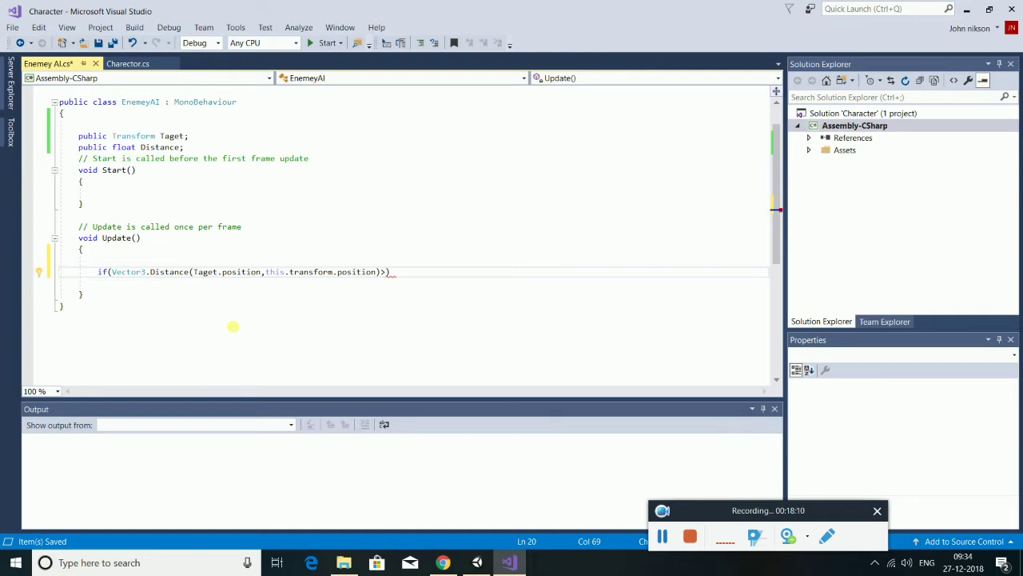
type("Dis")
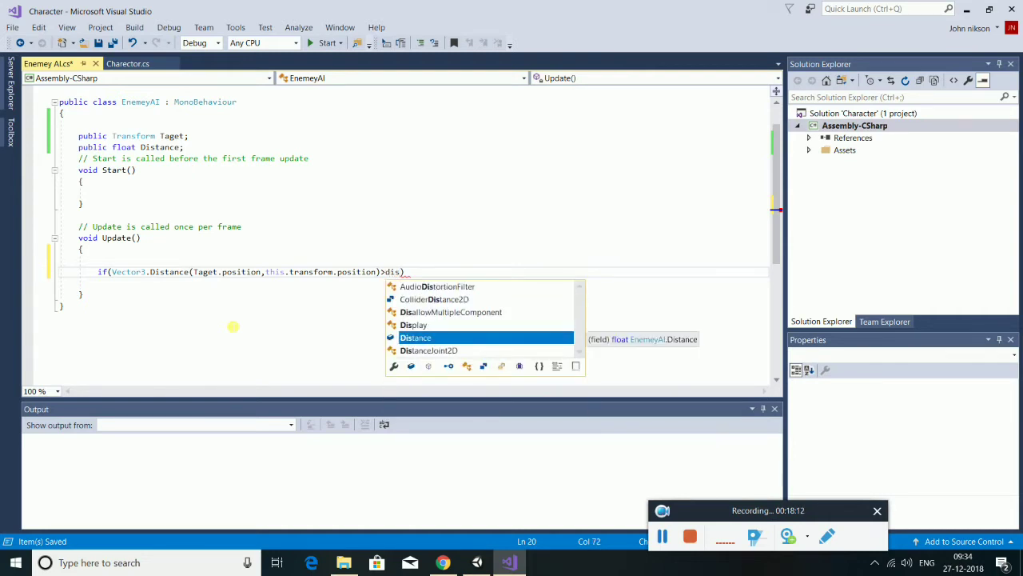
key("Tab")
type(") {")
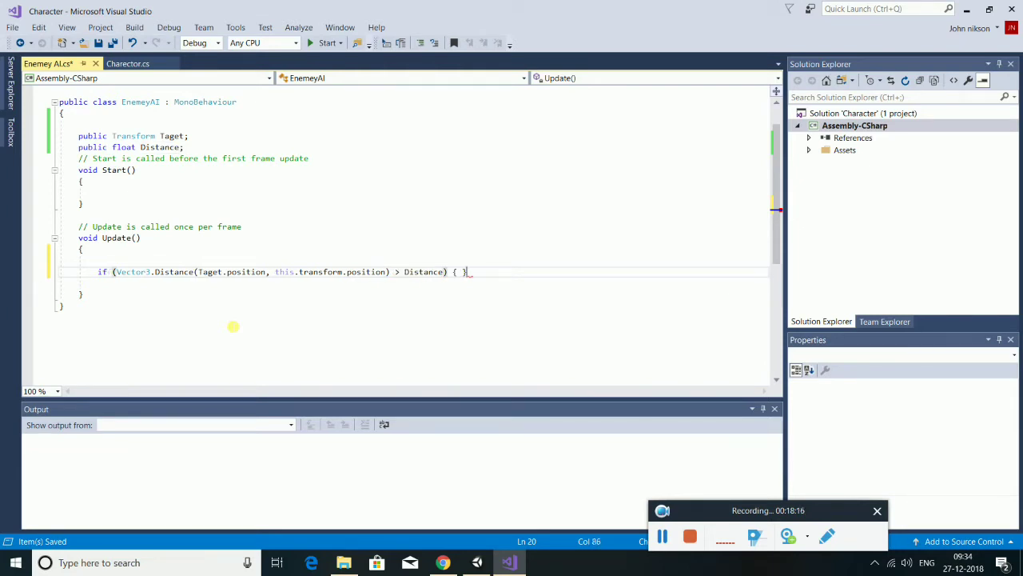
key("Return")
key("Return")
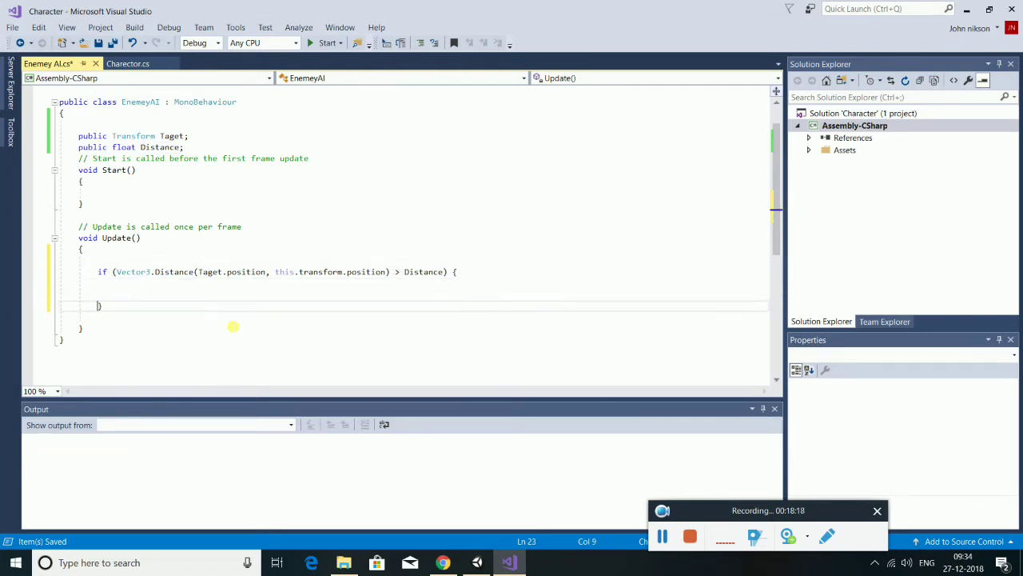
Inside the if block, type 'Vector3 catchtarget = this.transform.position - Tar'.
type("Vector3")
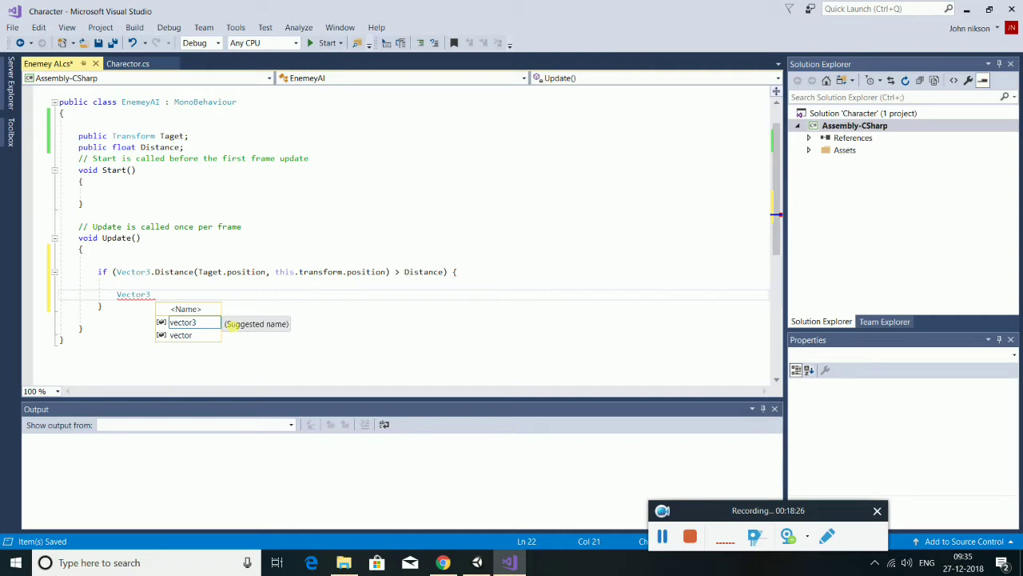
type("cat")
type("chtarget ")
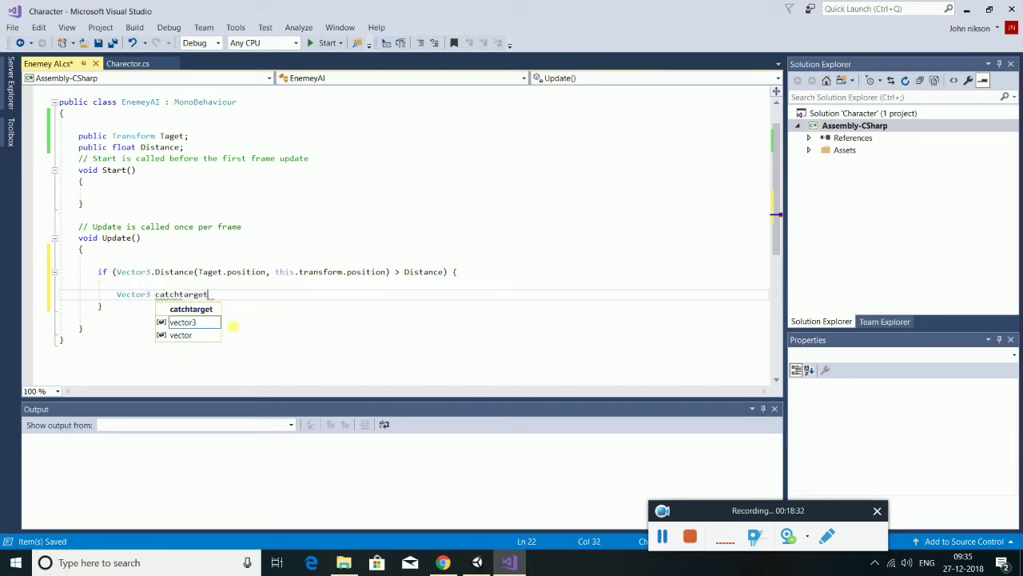
type("=")
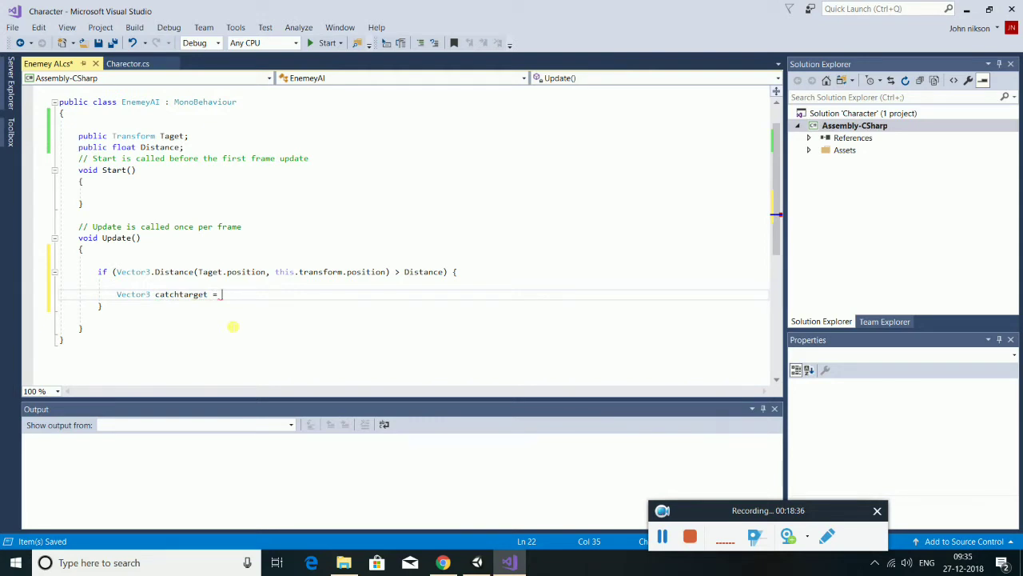
type(" th")
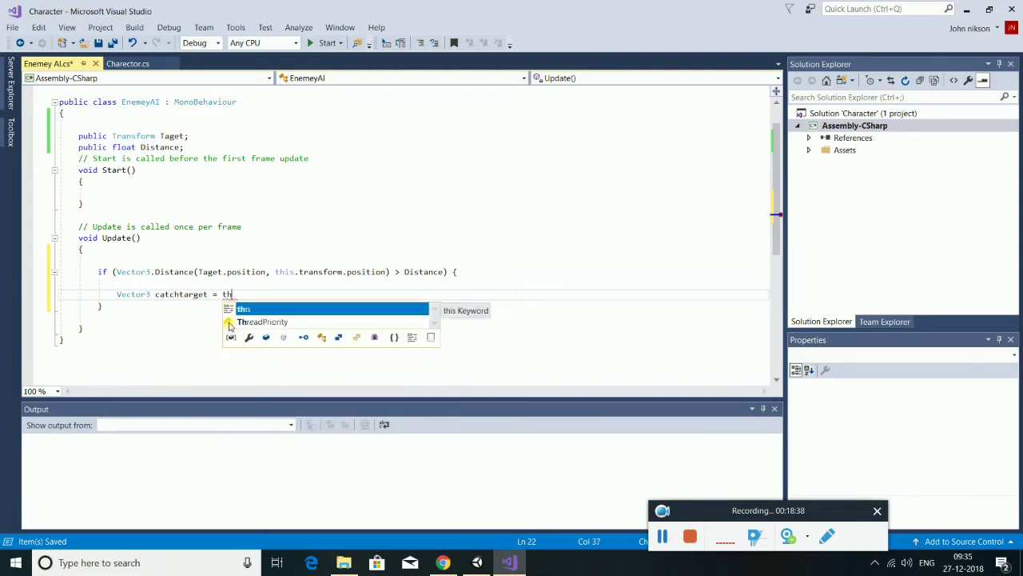
type("is.")
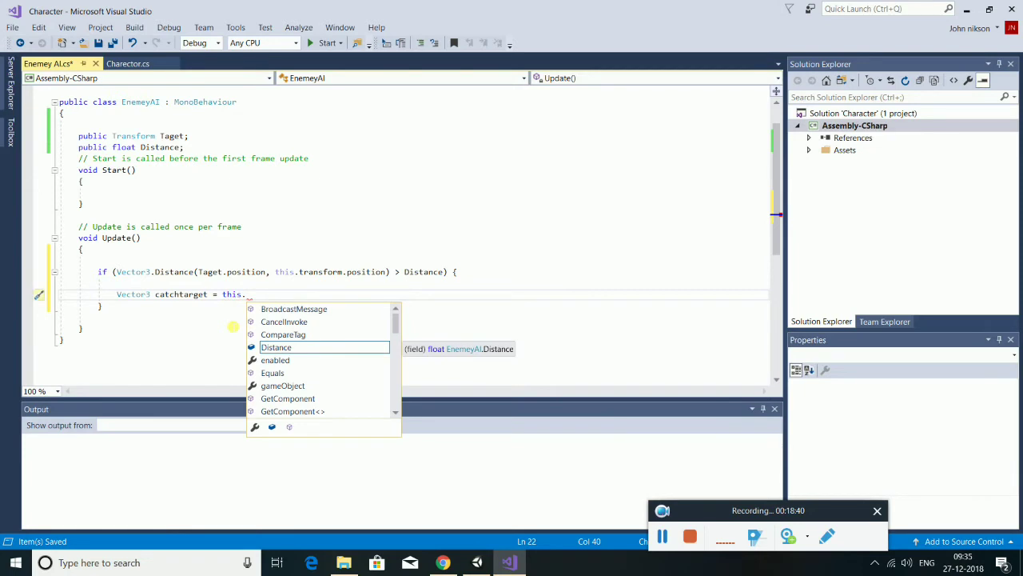
type("tra")
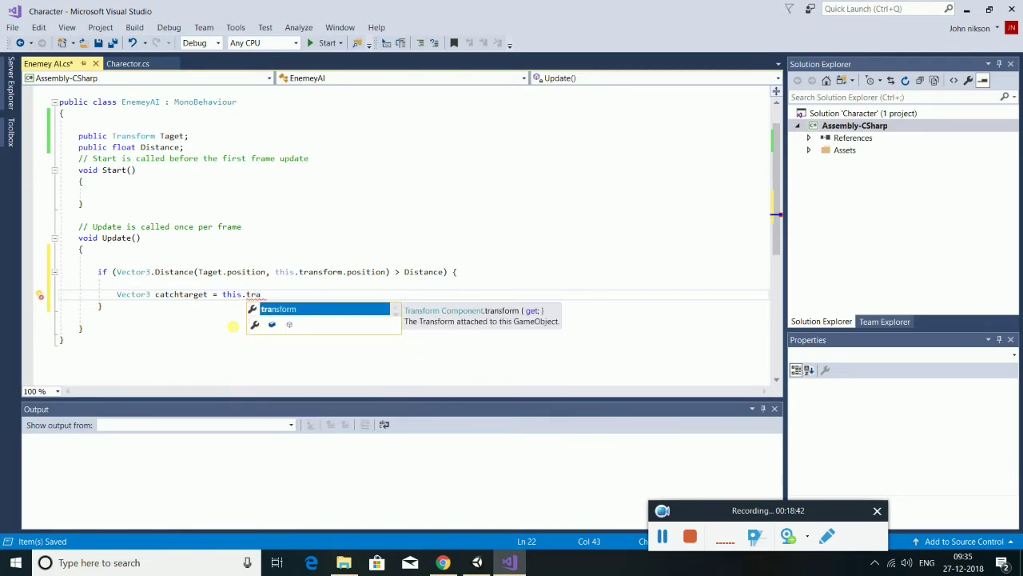
key("Tab")
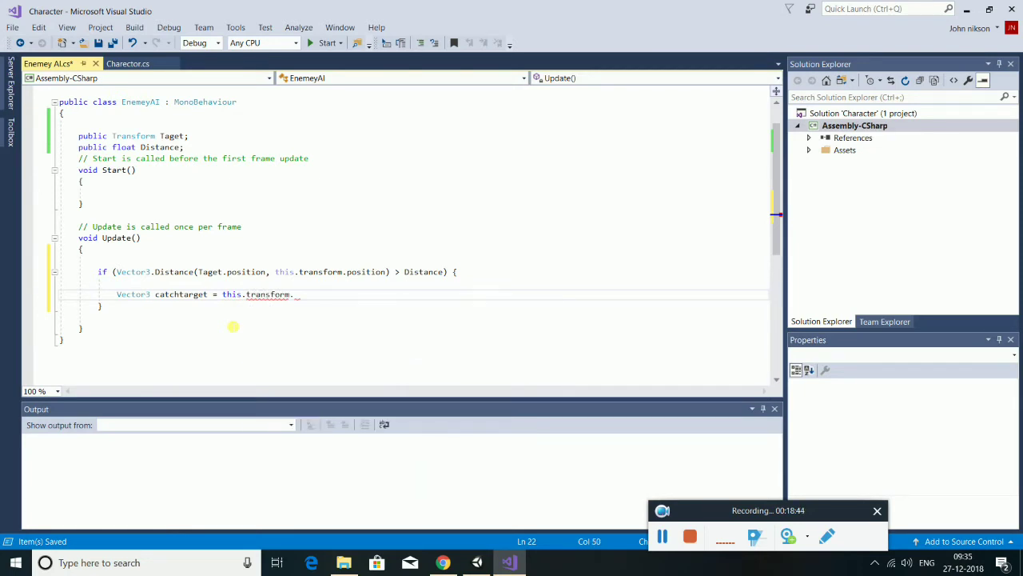
type(".po")
key("Tab")
type("- ta")
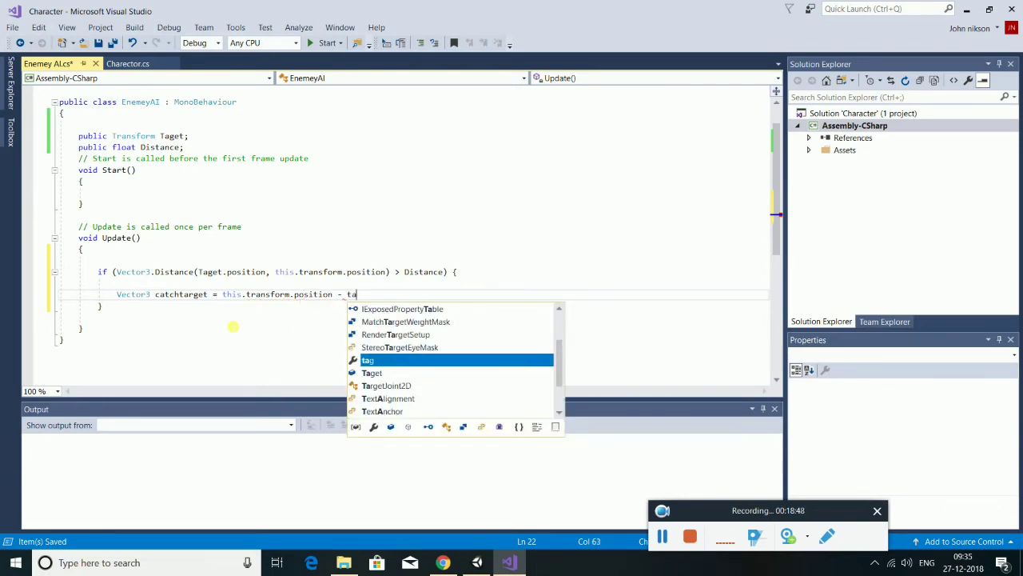
type("rge")
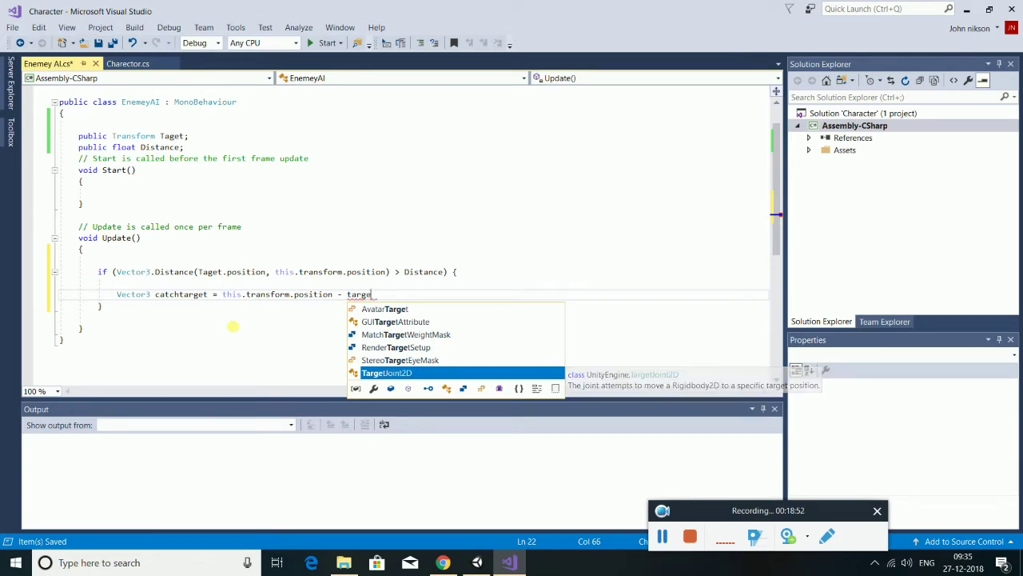
key("BackSpace")
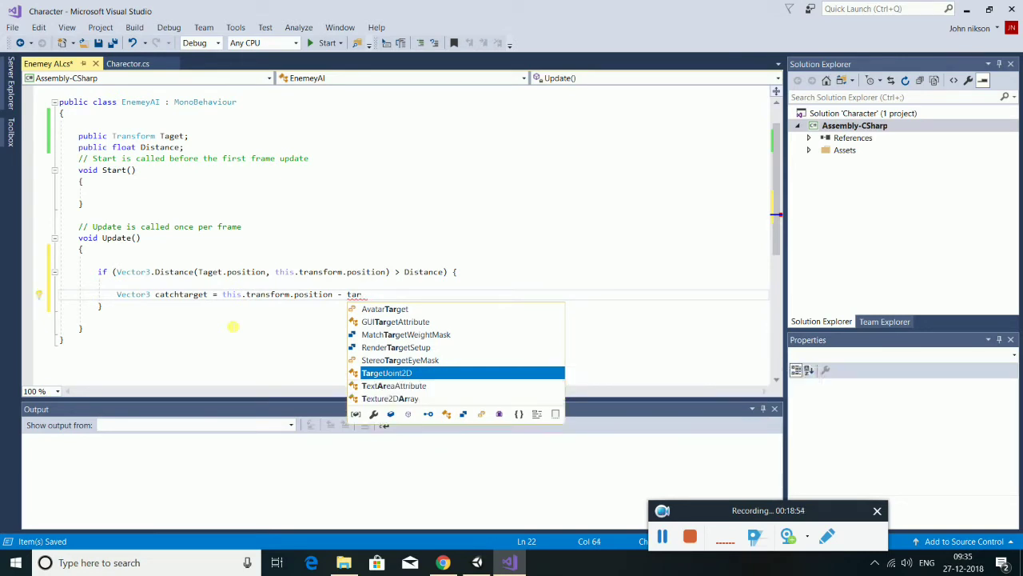
key("BackSpace")
key("BackSpace")
type("ar")
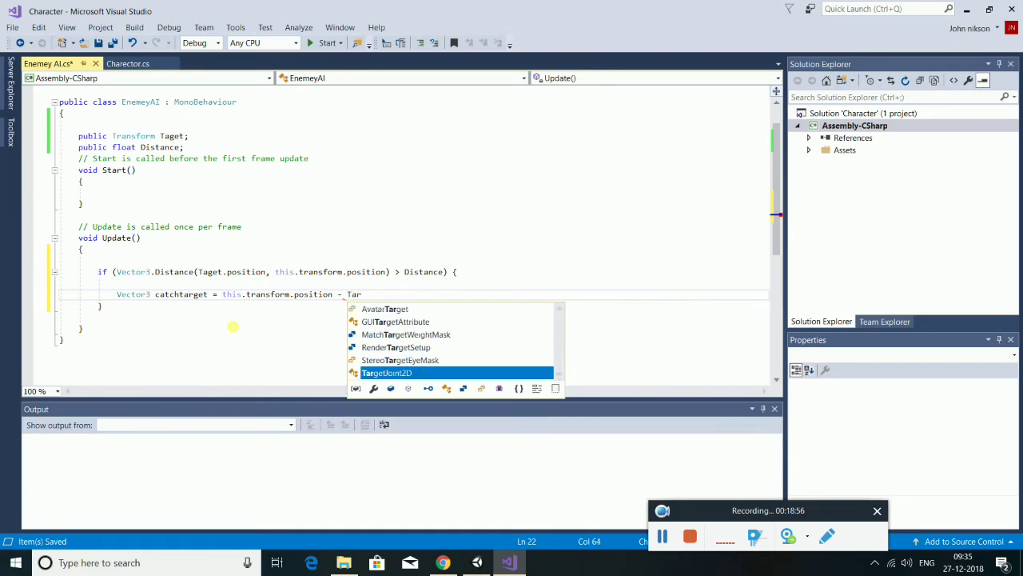
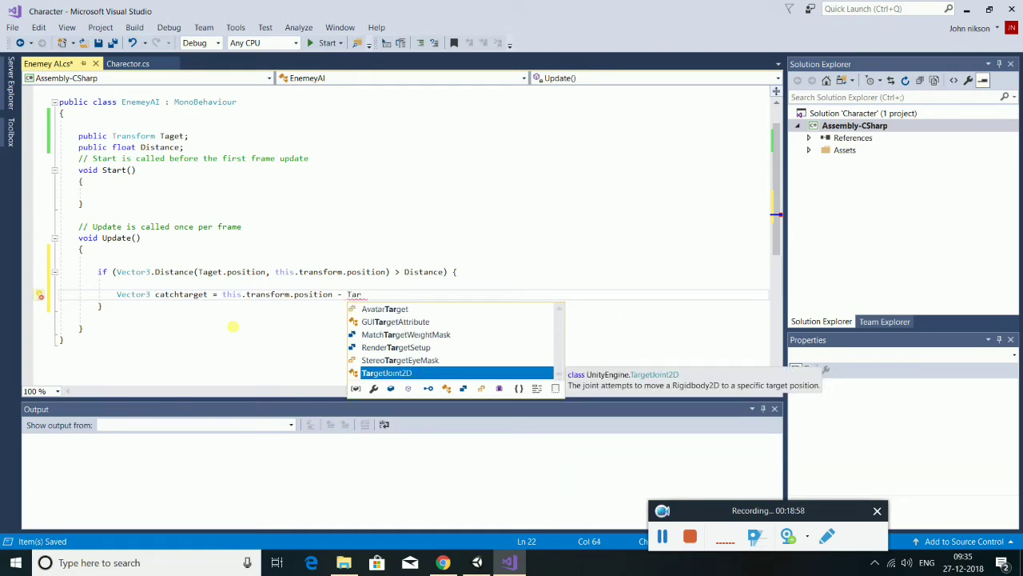
Start the catchtarget value with Taget.position, using IntelliSense completion.
key("BackSpace")
key("BackSpace")
key("BackSpace")
key("BackSpace")
key("BackSpace")
key("BackSpace")
key("BackSpace")
key("BackSpace")
key("BackSpace")
key("BackSpace")
key("BackSpace")
key("BackSpace")
key("BackSpace")
key("BackSpace")
key("BackSpace")
key("BackSpace")
key("BackSpace")
key("BackSpace")
key("BackSpace")
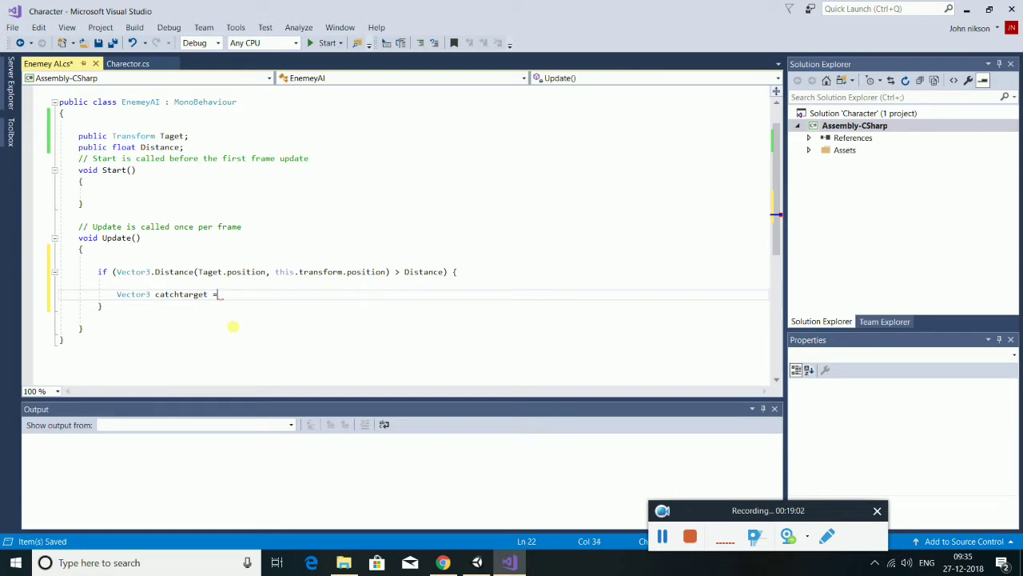
key("Escape")
type("ta")
key("Down")
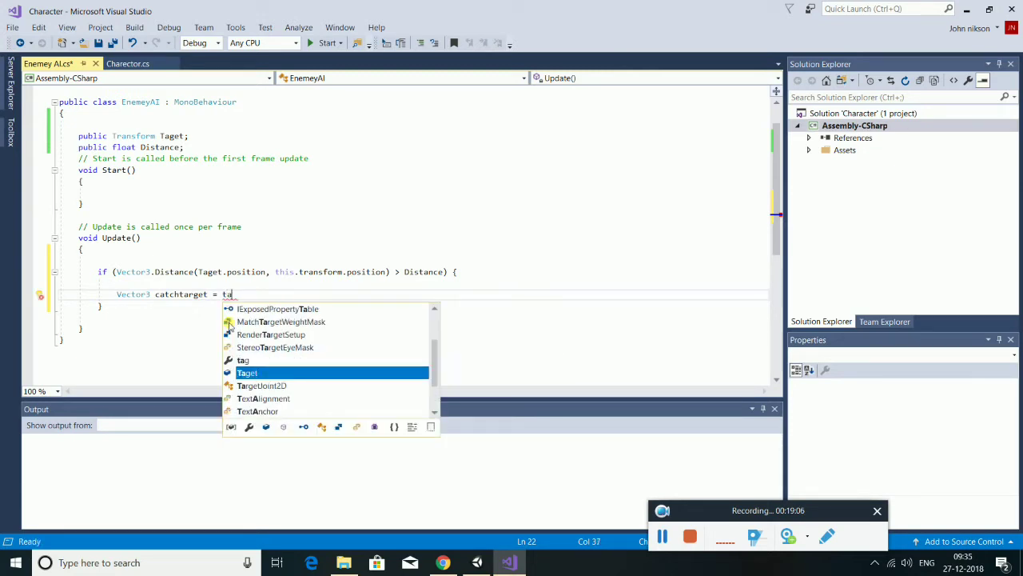
key("Tab")
type(".")
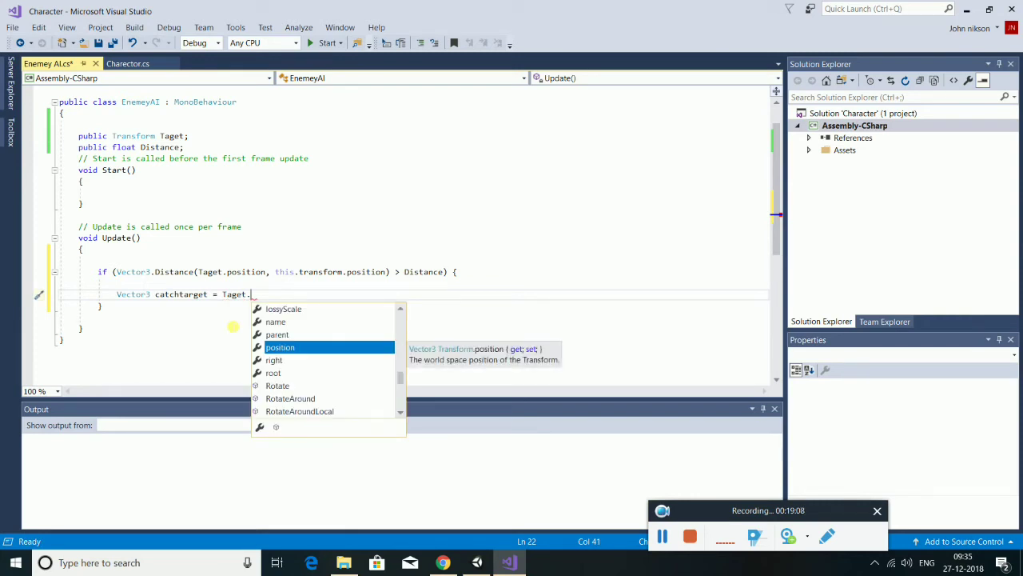
type("pa")
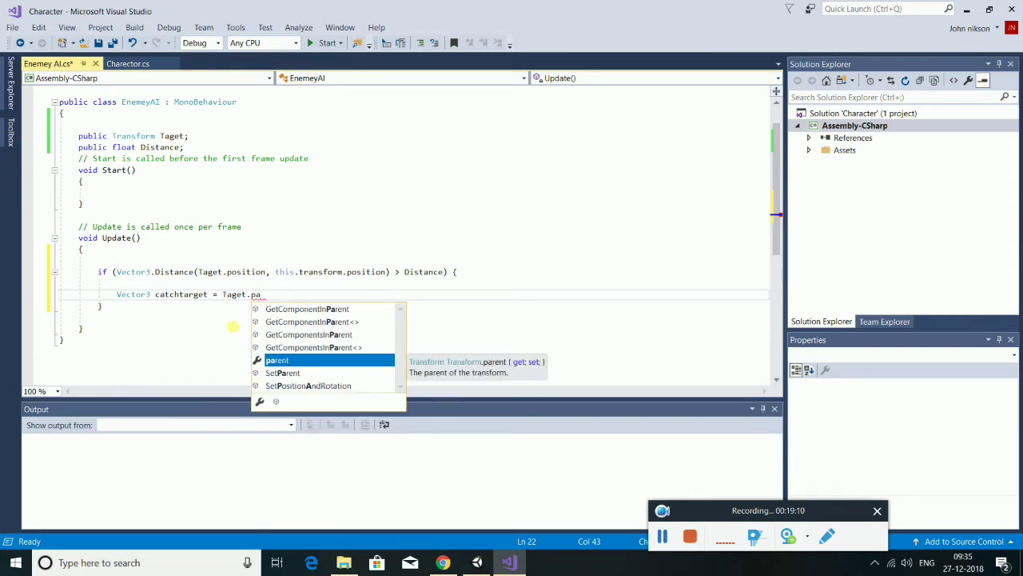
key("BackSpace")
Subtract this.transform.position to finish the catchtarget line.
type("o ")
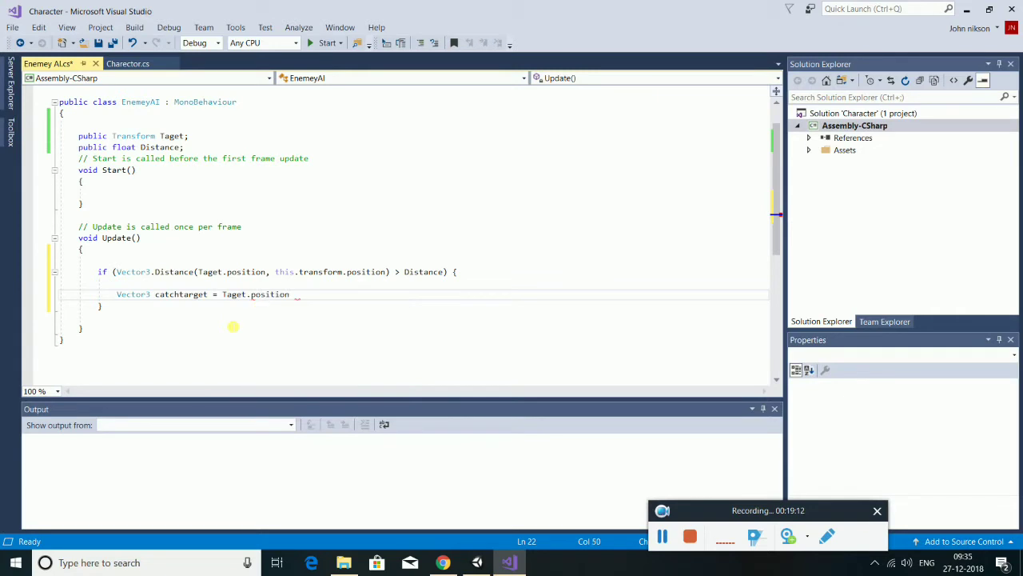
type("- ")
type(" thi")
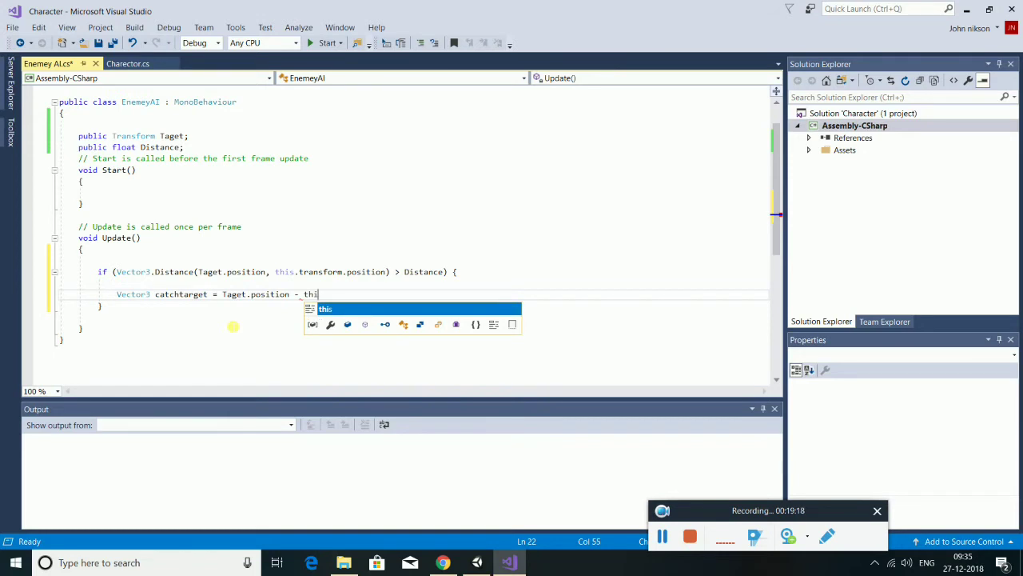
type("s.")
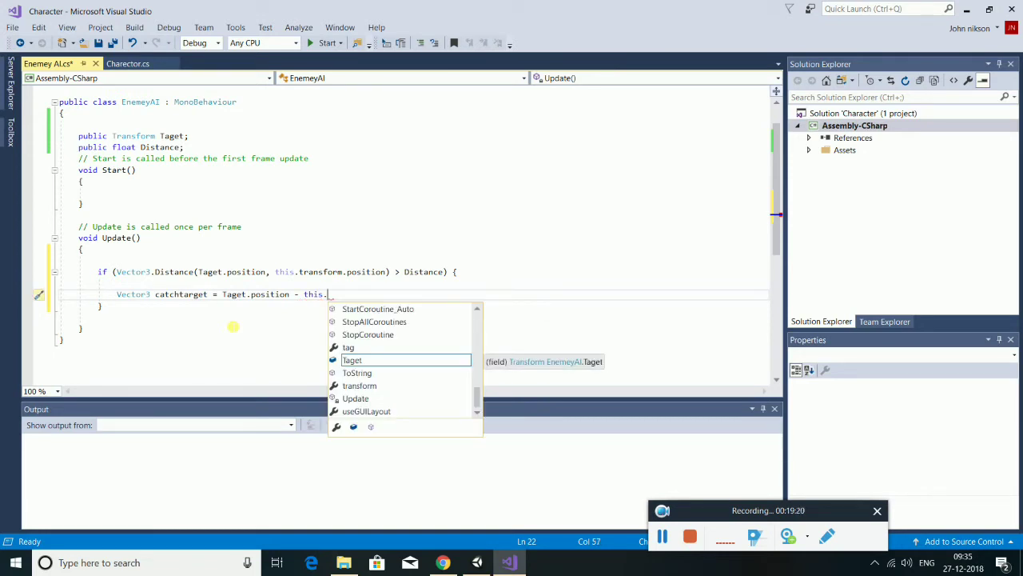
type("po")
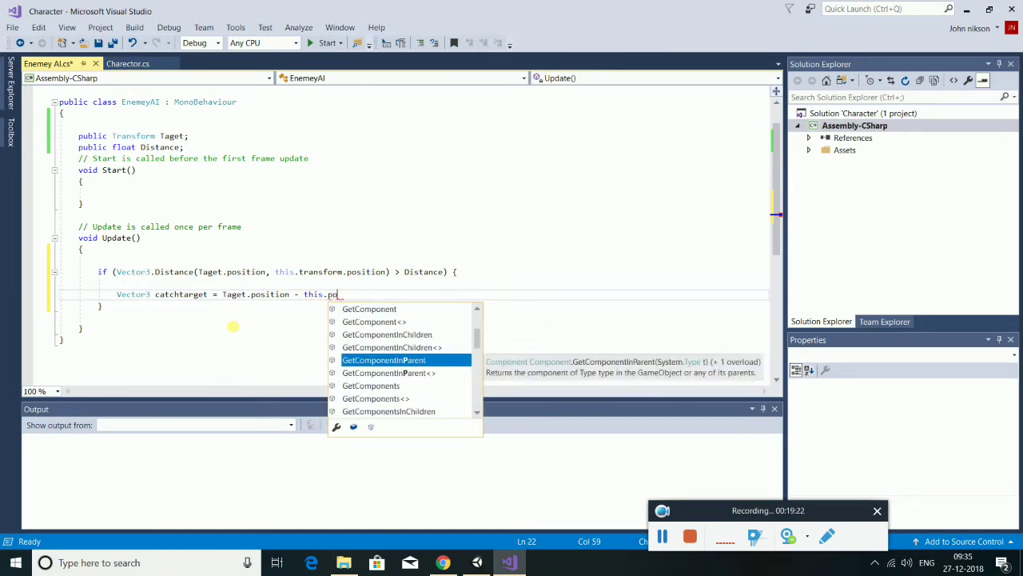
key("BackSpace")
key("BackSpace")
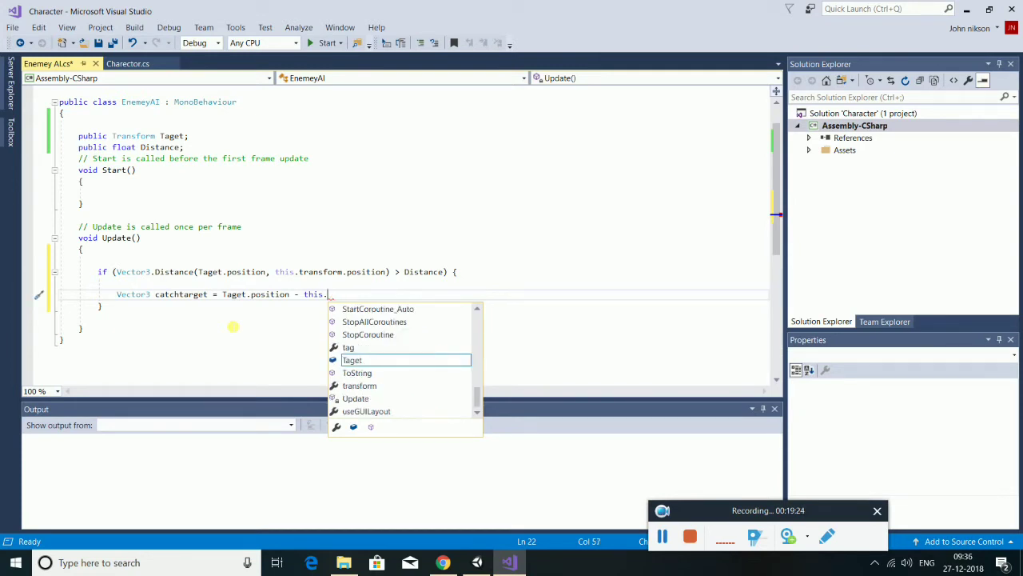
type("tr")
key("Tab")
type(".po")
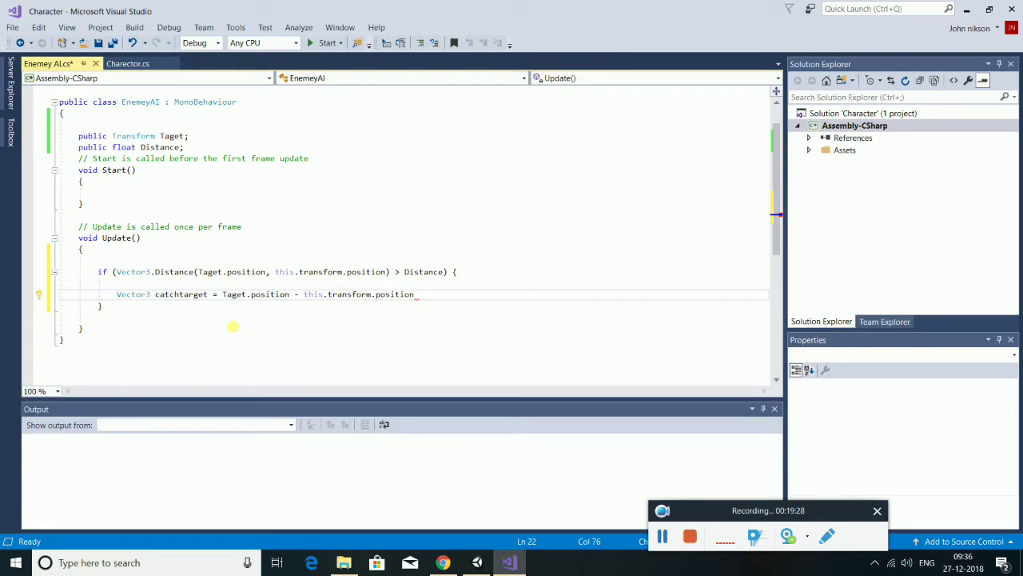
key("BackSpace")
type(";")
Save the EnemeyAI script and return to Unity.
key("ctrl+s")
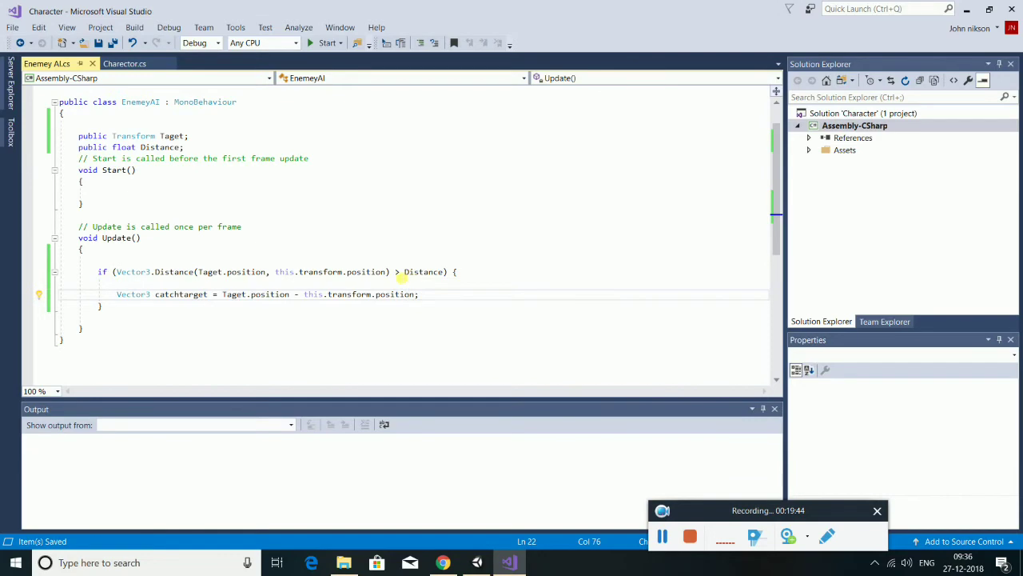
key("alt+Tab")
key("alt+Tab")
key("alt+Tab")
key("Tab")
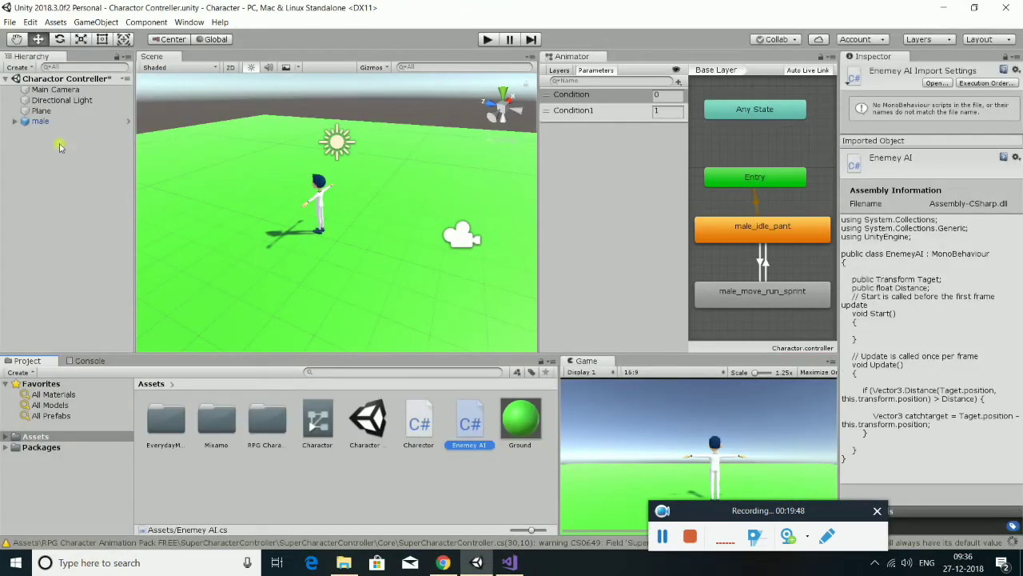
Browse to Assets > EverydayMotionPackFree > Model > Chatacter and select the female model.
left_click(40, 121)
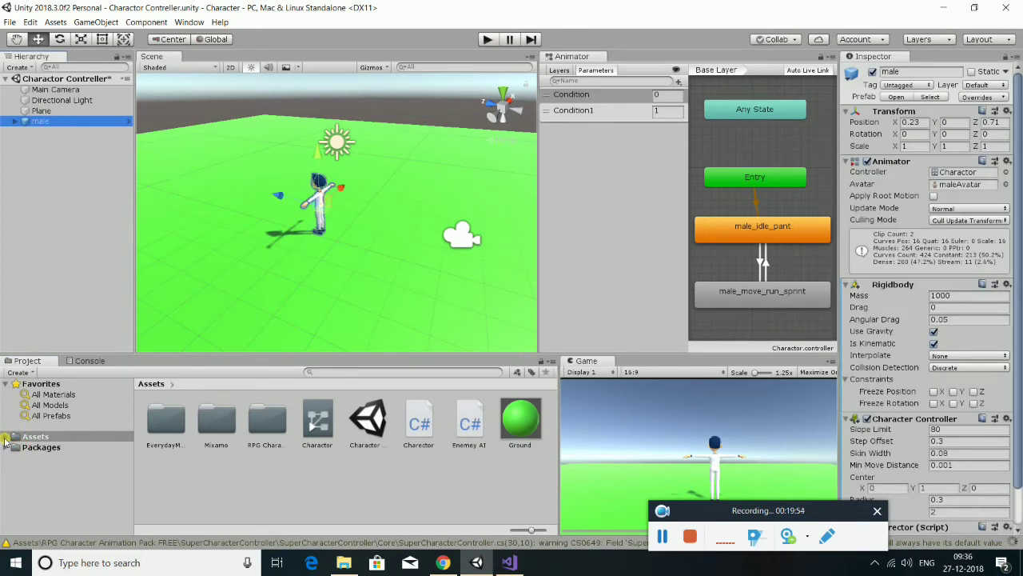
left_click(5, 440)
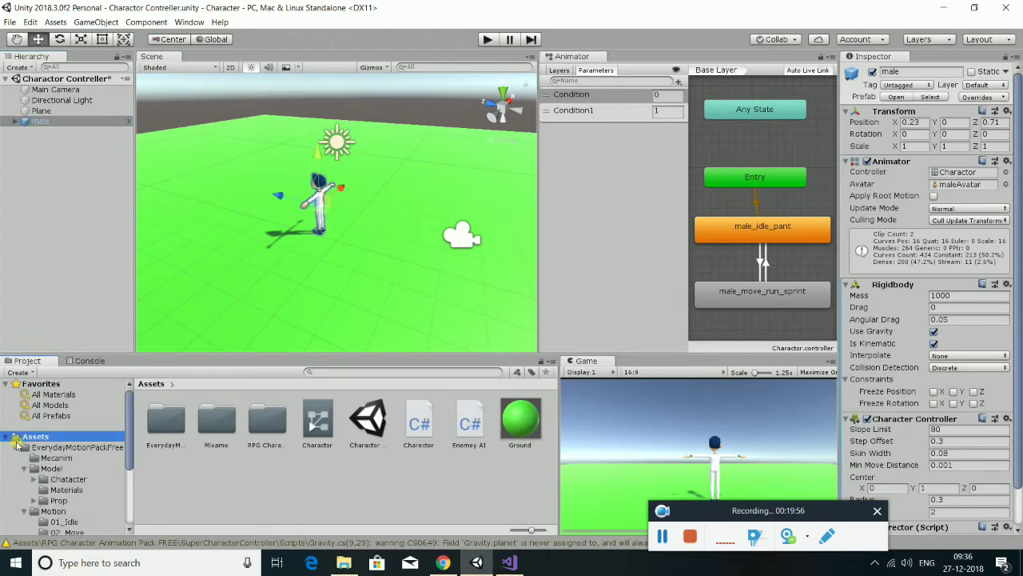
scroll(17, 448, "down", 2)
scroll(36, 462, "down", 3)
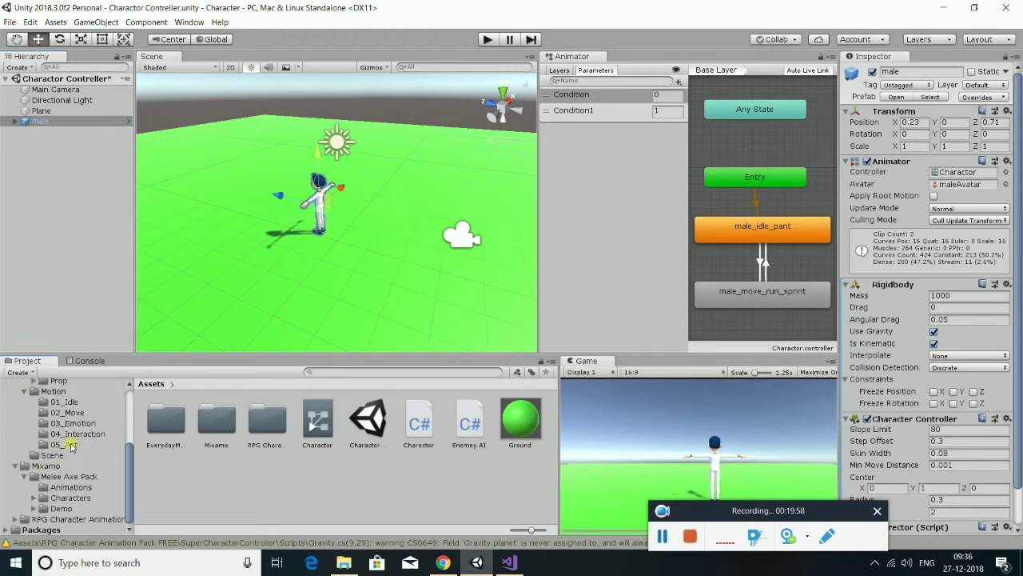
scroll(70, 442, "up", 3)
left_click(54, 418)
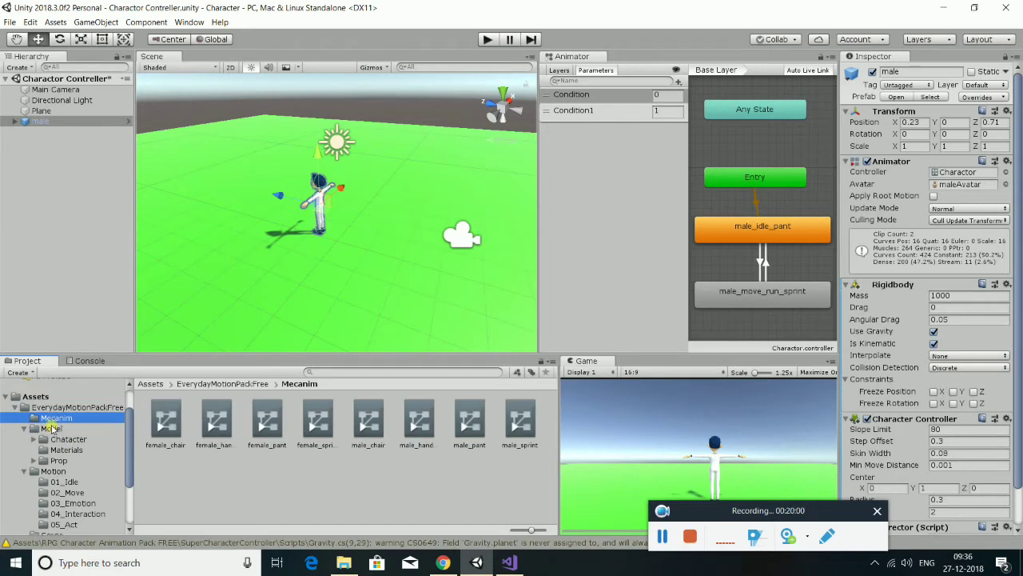
left_click(51, 428)
double_click(180, 440)
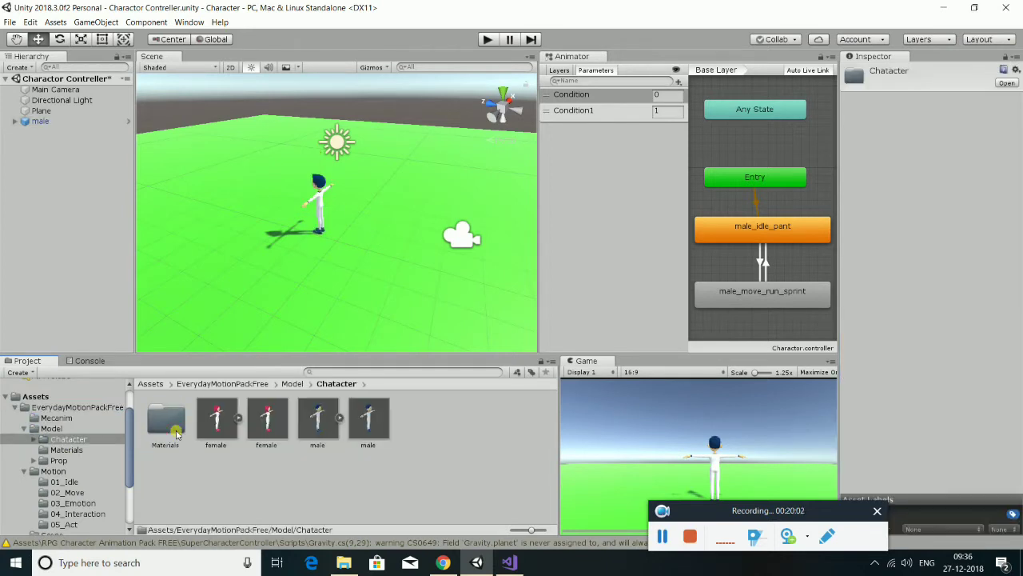
left_click(222, 429)
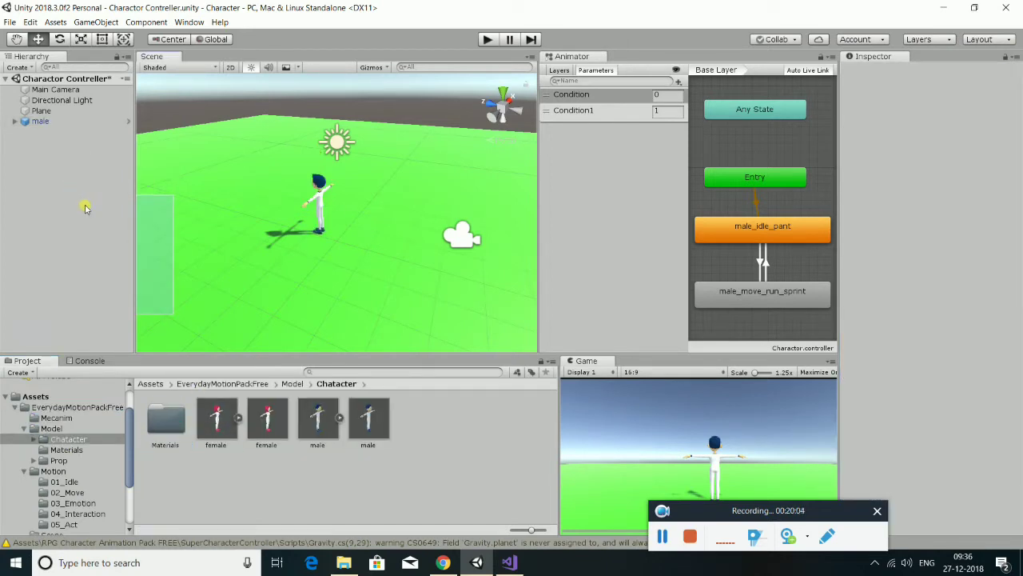
Drag the female model into the scene, frame her, and move her left of the male.
left_click_drag(213, 421, 101, 183)
left_click_drag(354, 201, 284, 280)
left_click(45, 132)
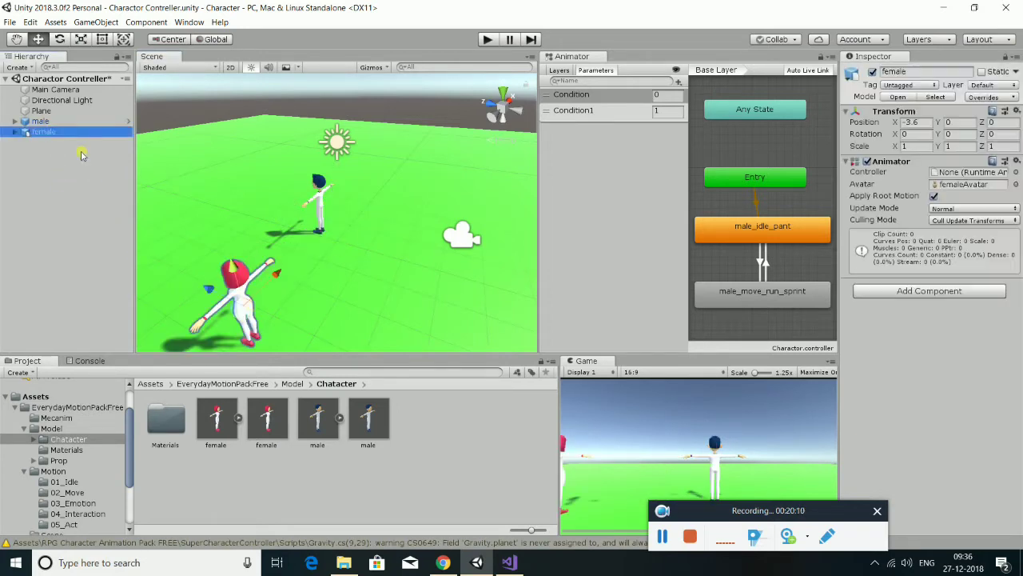
key("f")
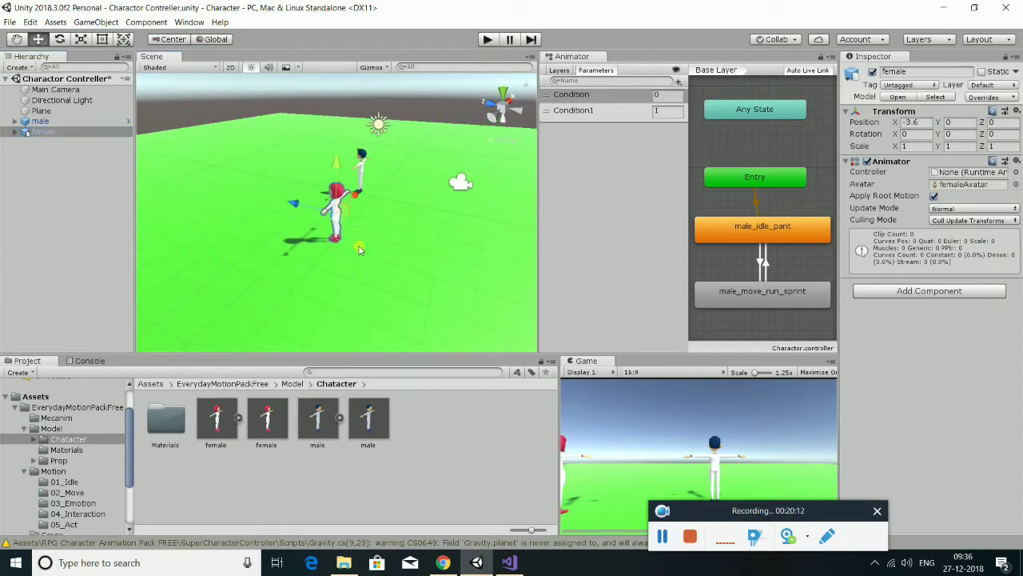
mouse_move(361, 236)
left_mouse_down("alt")
mouse_move(384, 191)
mouse_move(263, 219)
left_mouse_up("alt")
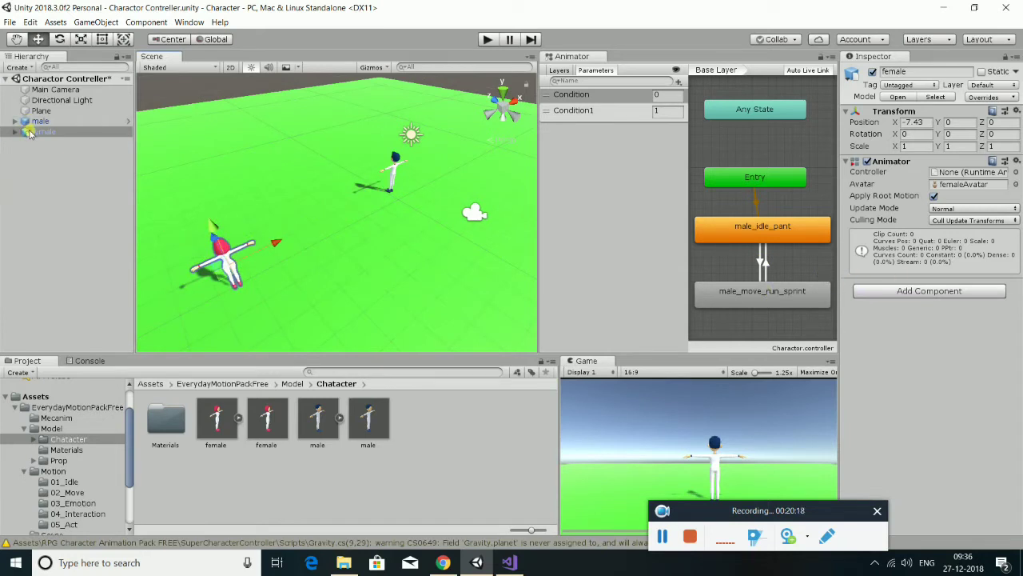
left_click(940, 282)
Add a Character Controller to the female from the Physics components.
left_click(945, 292)
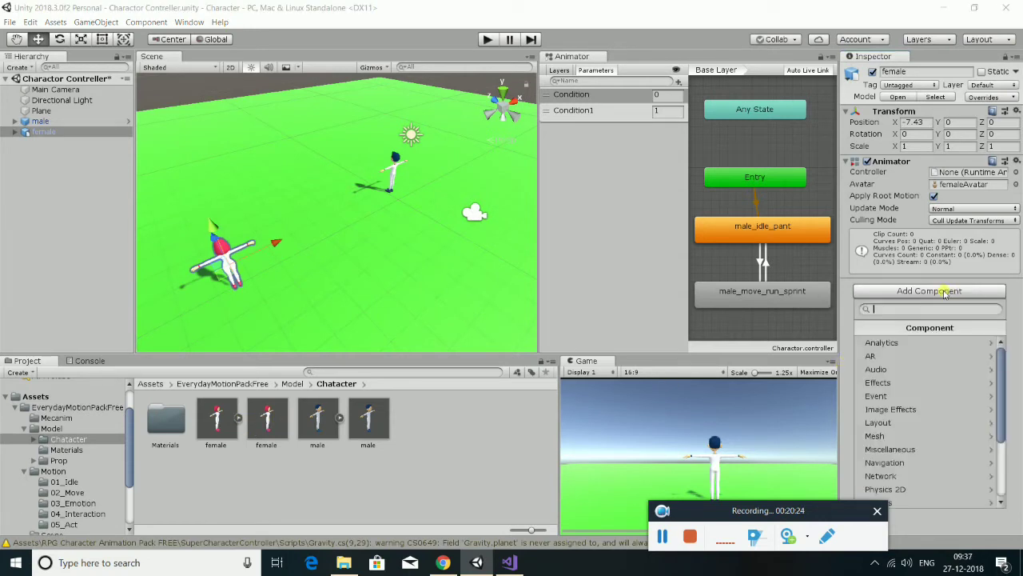
scroll(912, 364, "down", 3)
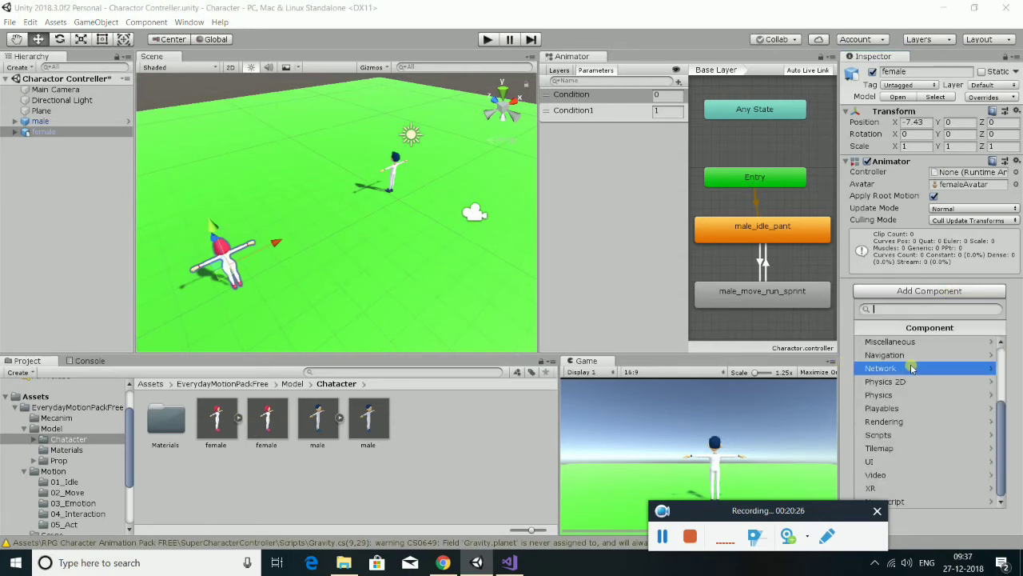
left_click(903, 394)
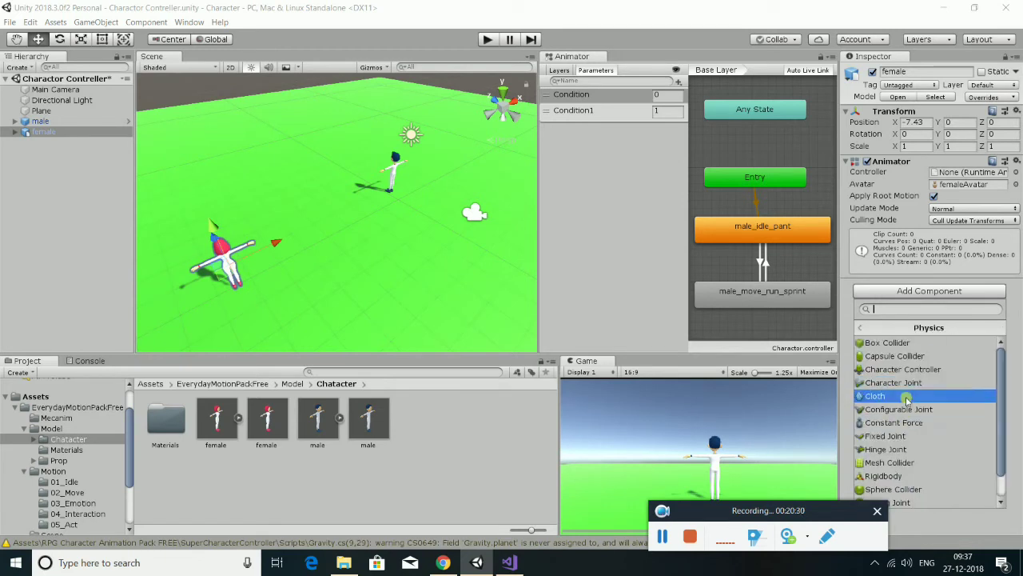
left_click(914, 369)
Add a Rigidbody to the female character from the Physics components.
left_click(914, 398)
scroll(911, 282, "down", 3)
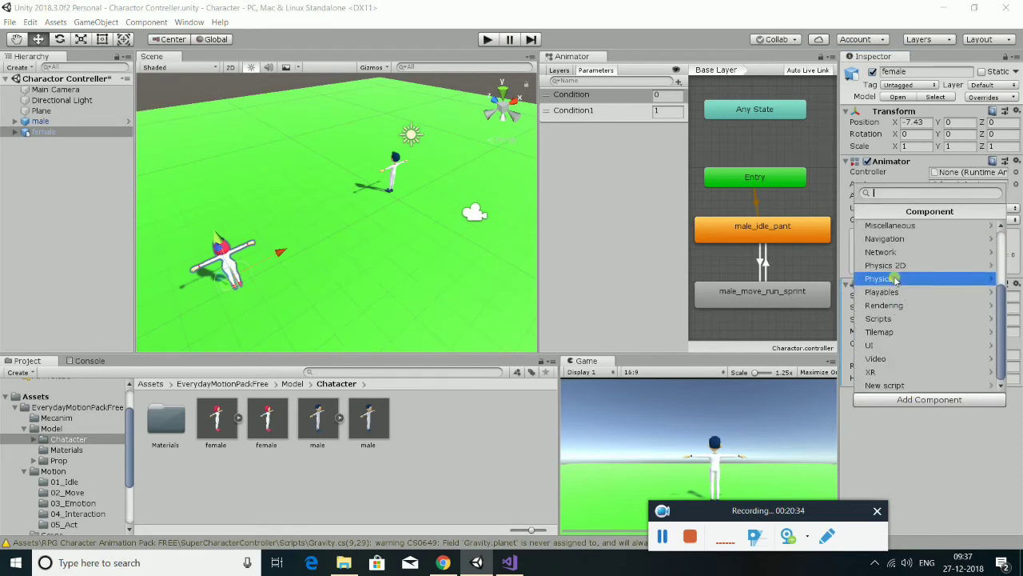
left_click(896, 278)
left_click(888, 360)
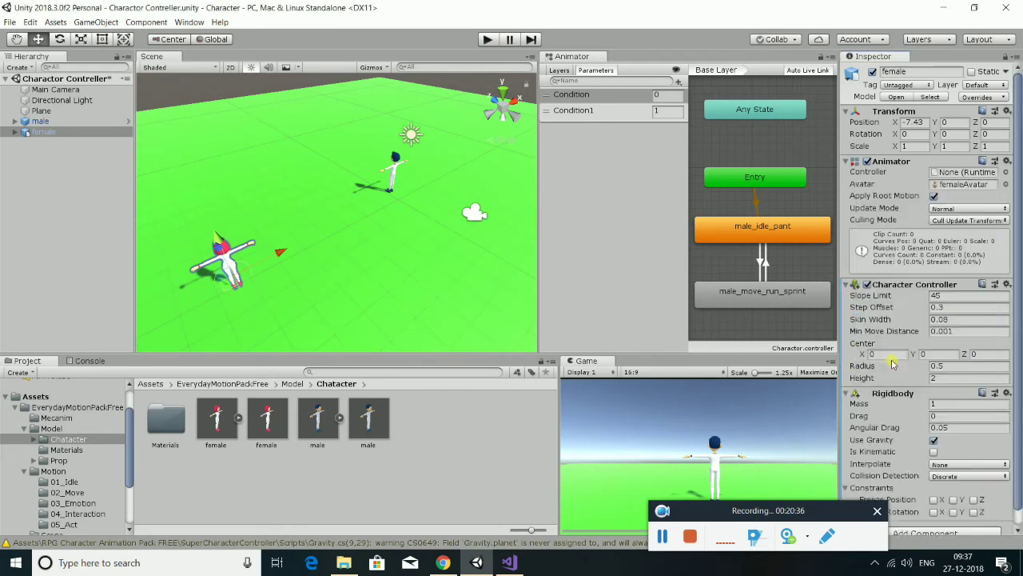
Search the Scripts components for the Enemy script, then dismiss the search.
left_click(937, 520)
scroll(919, 447, "down", 3)
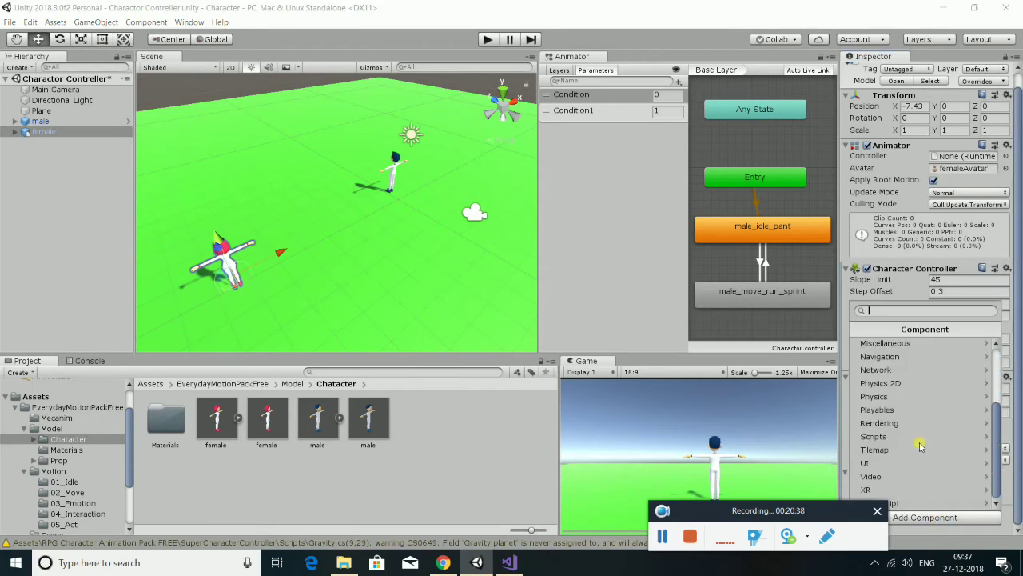
left_click(875, 436)
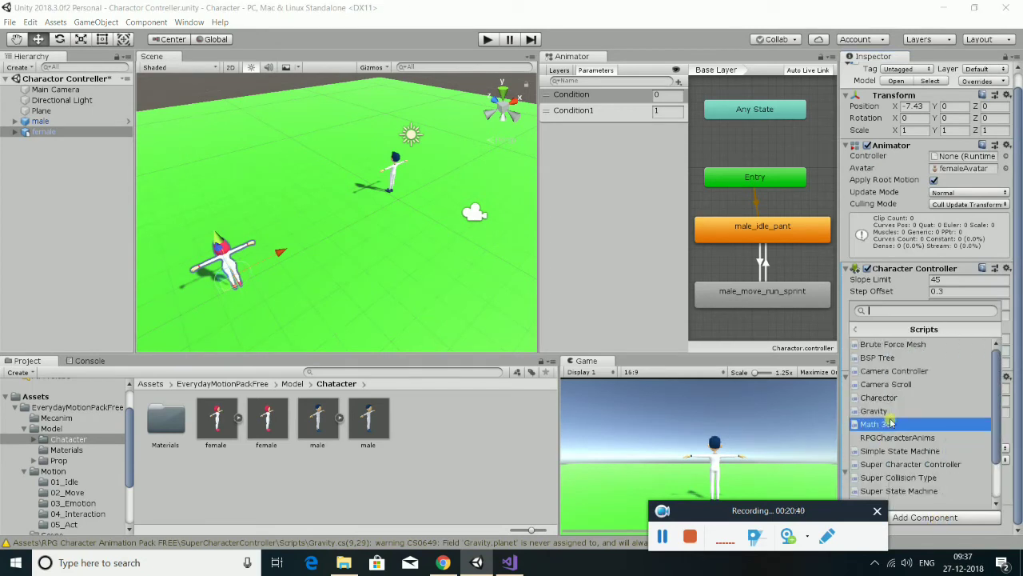
type("E")
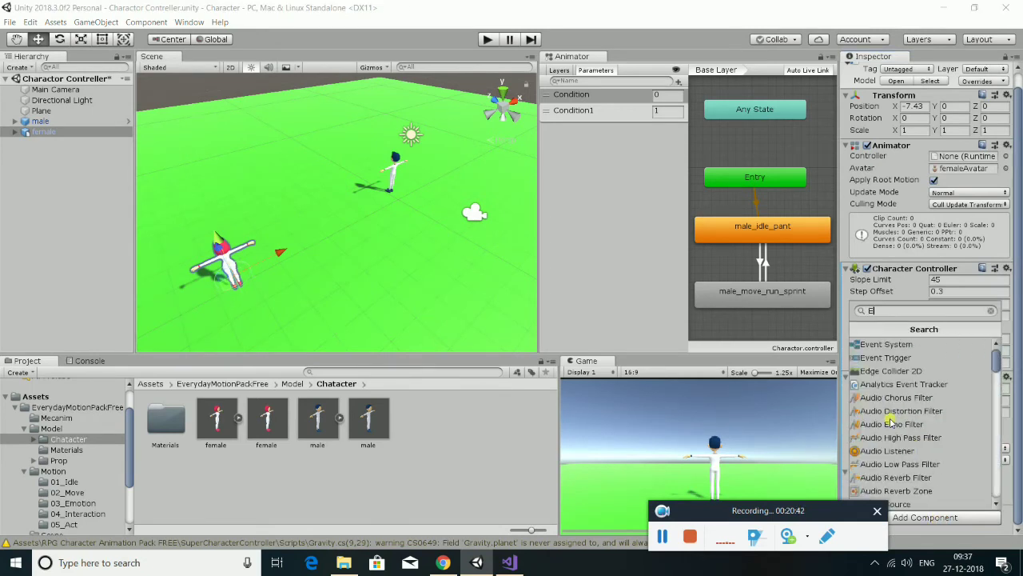
type("n")
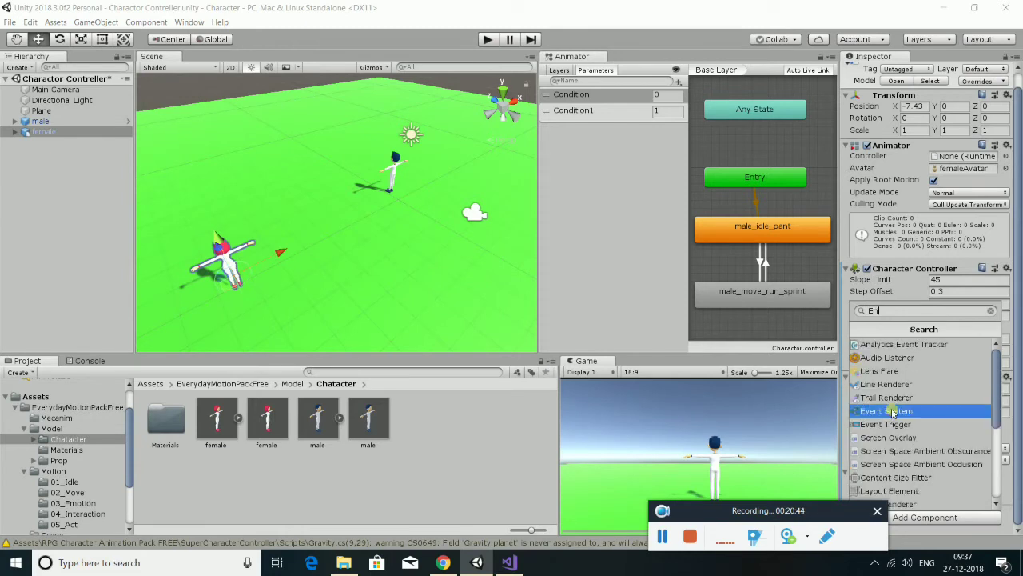
type("m")
key("BackSpace")
type("em")
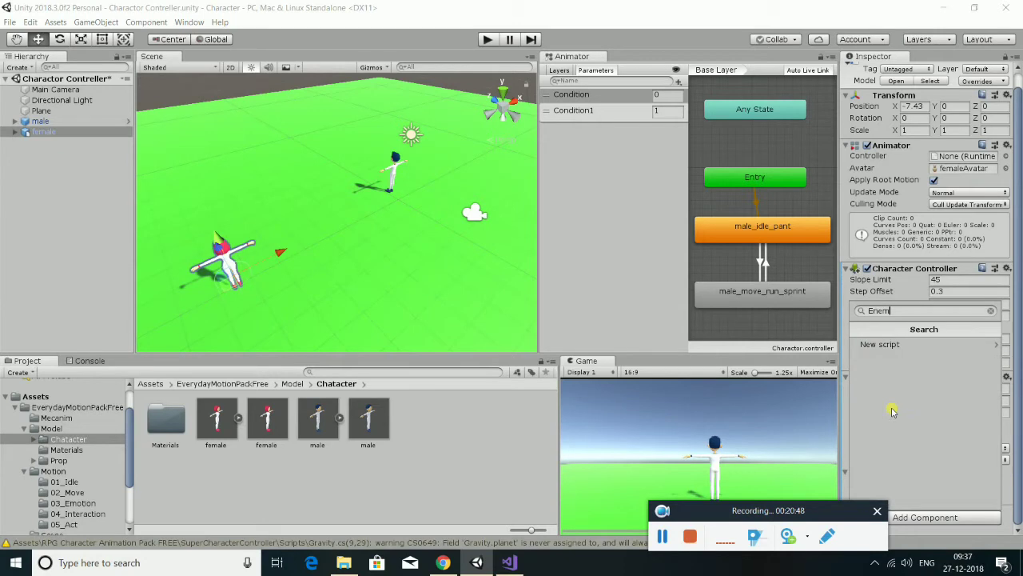
key("BackSpace")
key("Escape")
Drag the Enemy AI script from Assets onto the female and dismiss the class-not-found error.
left_click(35, 396)
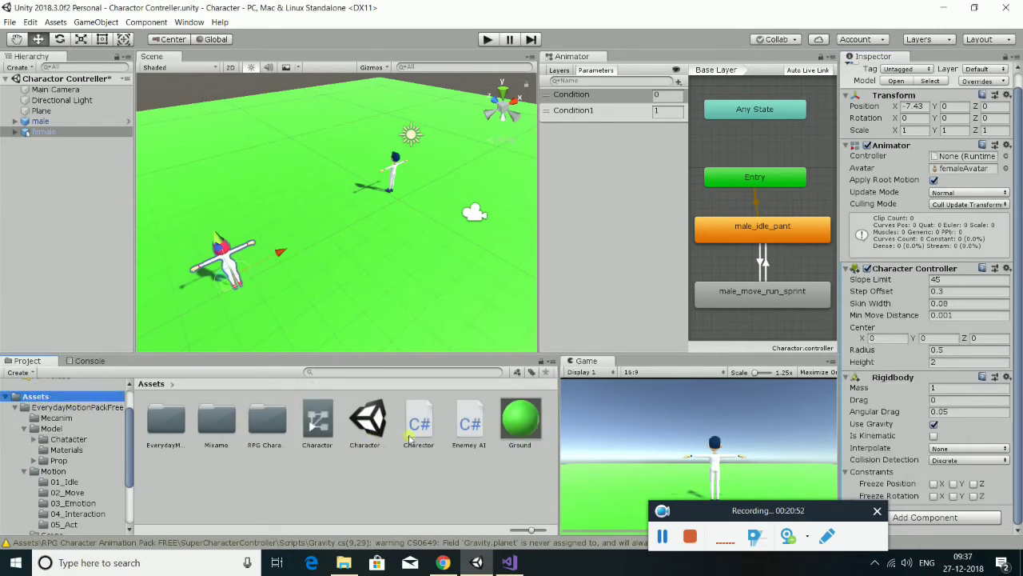
mouse_move(469, 422)
left_mouse_down()
mouse_move(926, 538)
mouse_move(926, 489)
left_mouse_up()
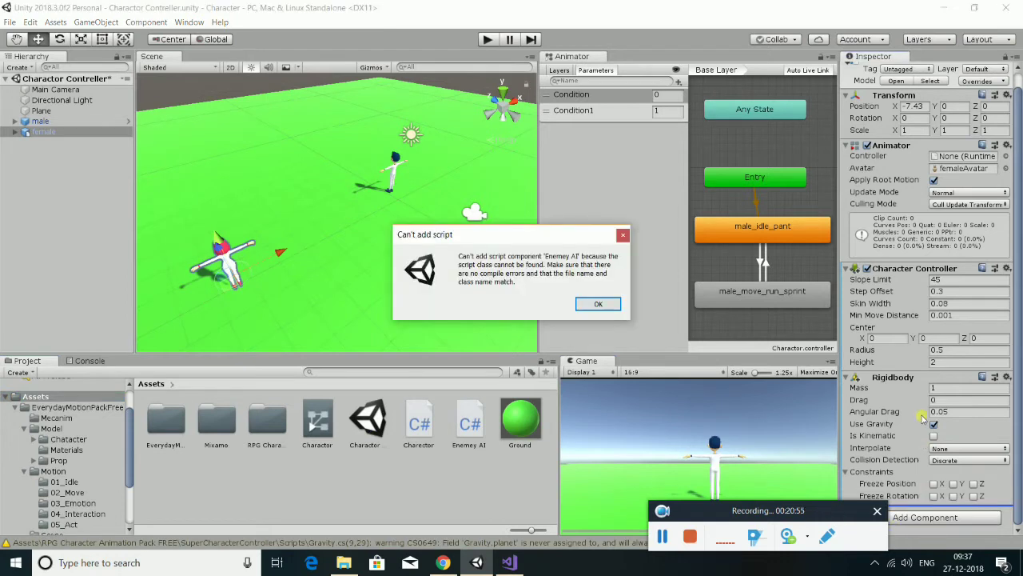
left_click(598, 303)
Check the script's class declaration in Visual Studio, then come back to Unity.
left_click(510, 562)
scroll(310, 298, "up", 1)
scroll(348, 305, "up", 1)
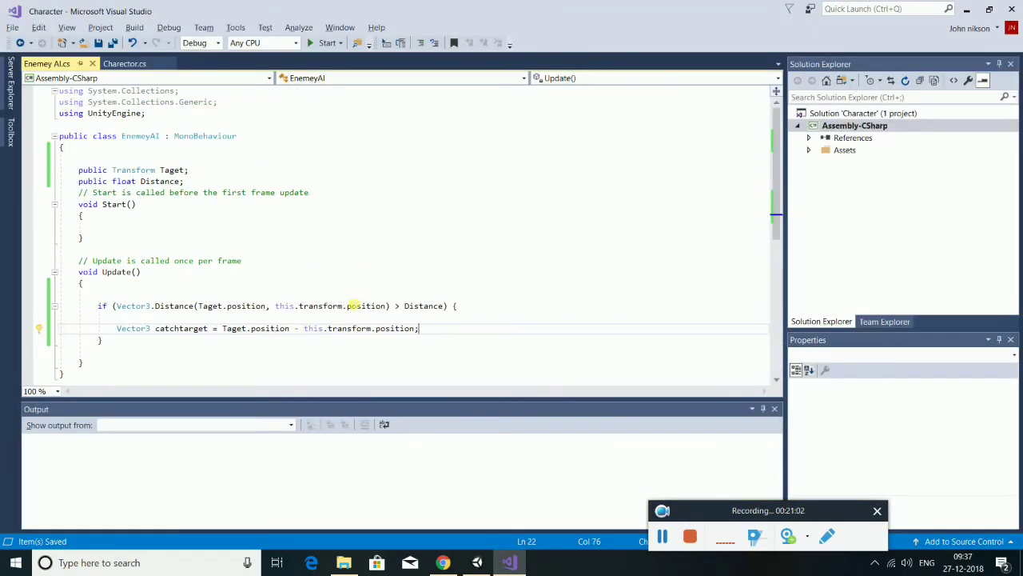
left_click(477, 562)
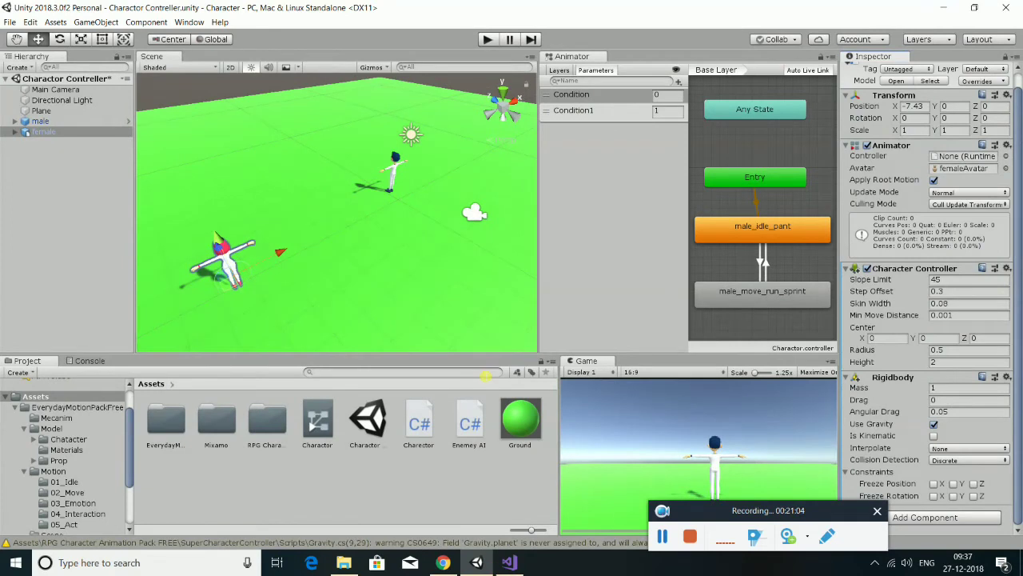
Retry attaching the script, dismiss the error, and copy the class name EnemeyAI from Visual Studio.
left_click_drag(936, 527, 931, 519)
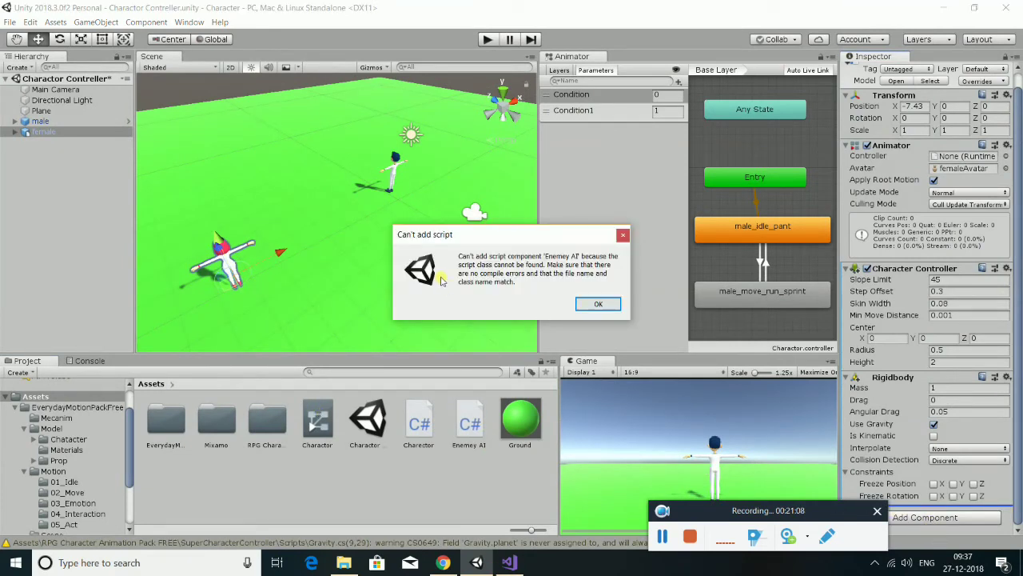
left_click(596, 305)
key("alt+Tab")
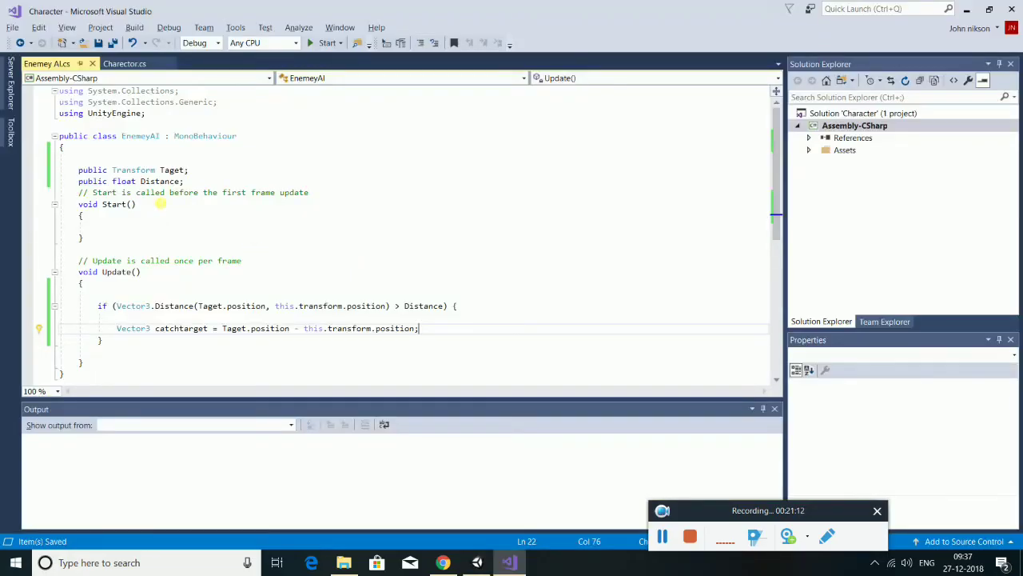
double_click(140, 136)
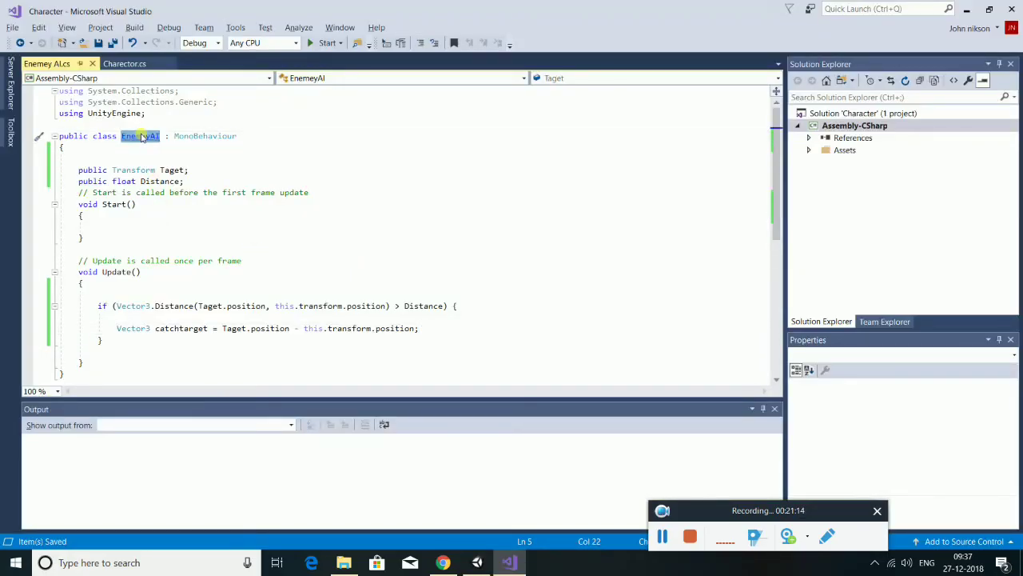
key("alt+Tab")
Rename the Enemy AI script asset to EnemeyAI and reselect the female character.
left_click(475, 442)
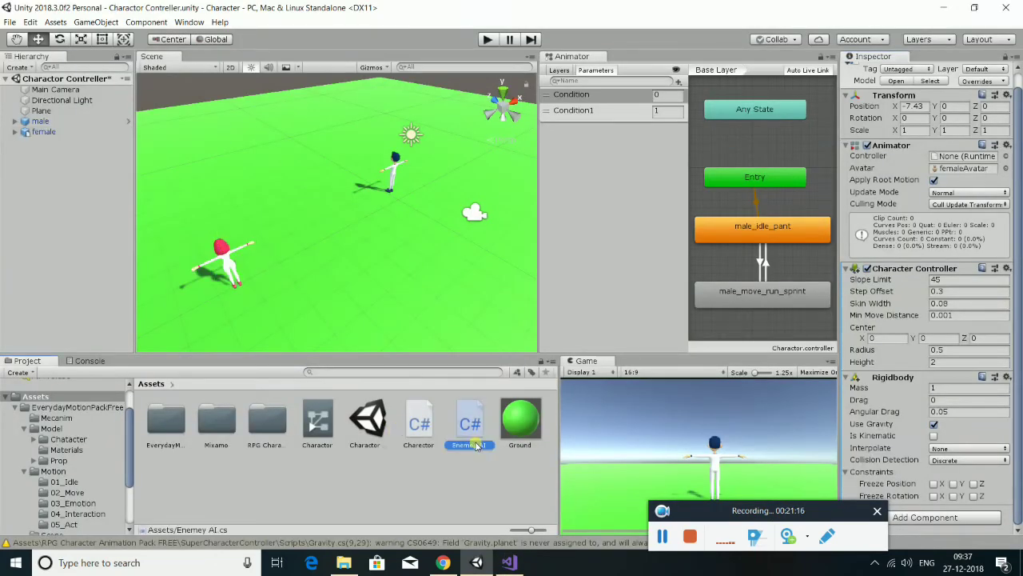
left_click(475, 444)
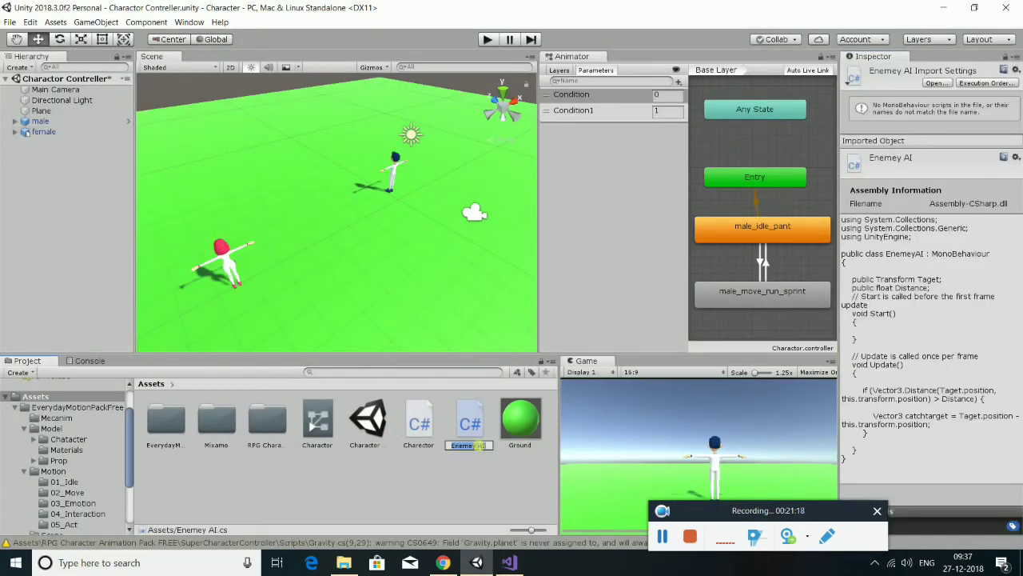
type("EnemeyAI")
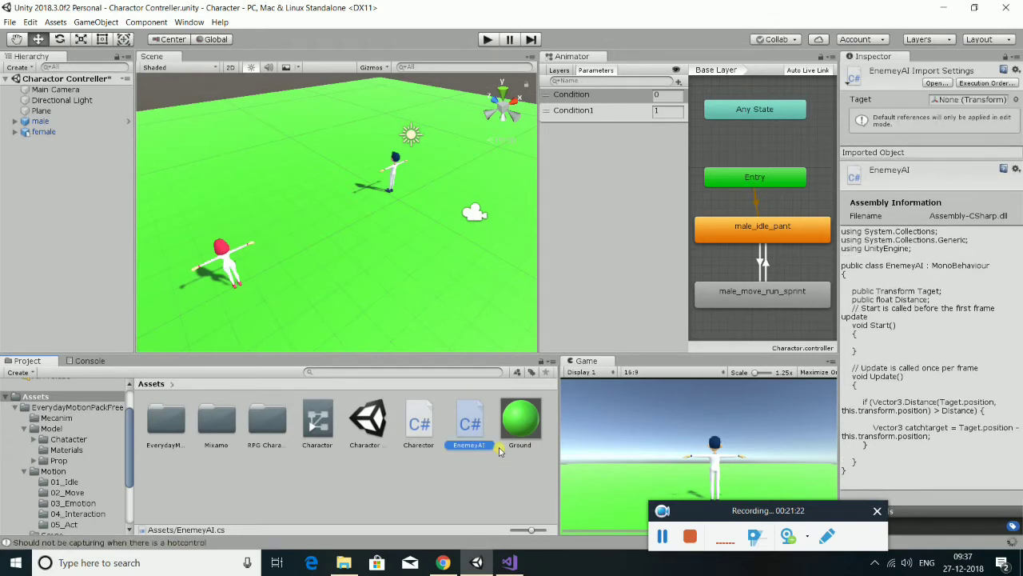
double_click(48, 135)
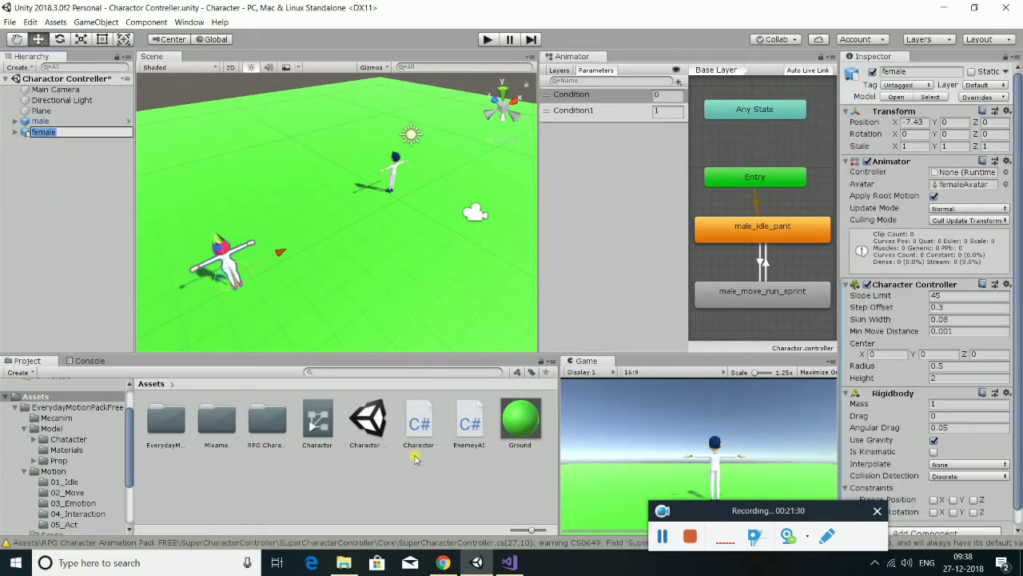
Try attaching the EnemyAI script to the female and set Rigidbody angular drag to 0.3.
left_click(471, 428)
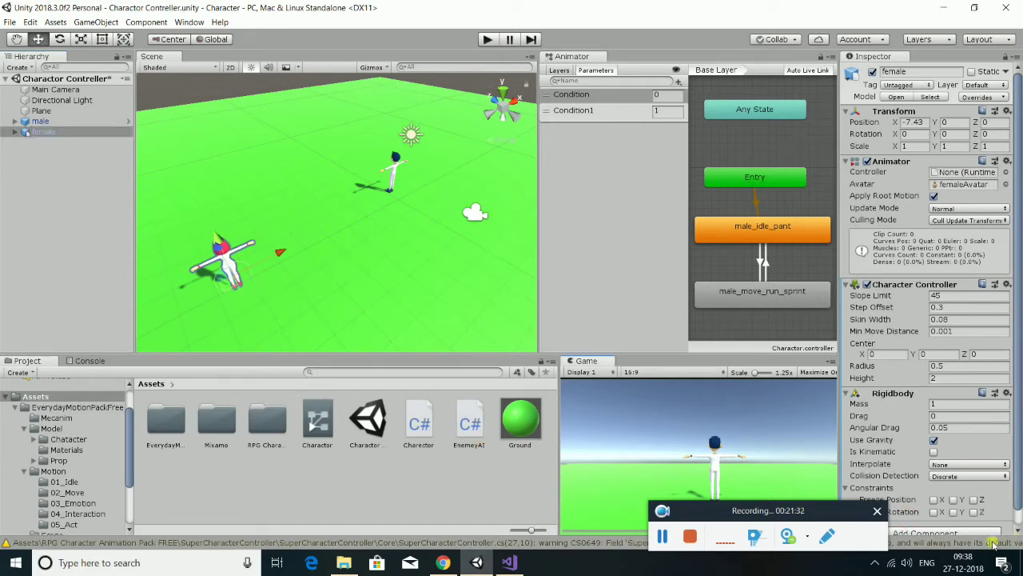
scroll(983, 455, "down", 1)
left_click_drag(477, 432, 973, 528)
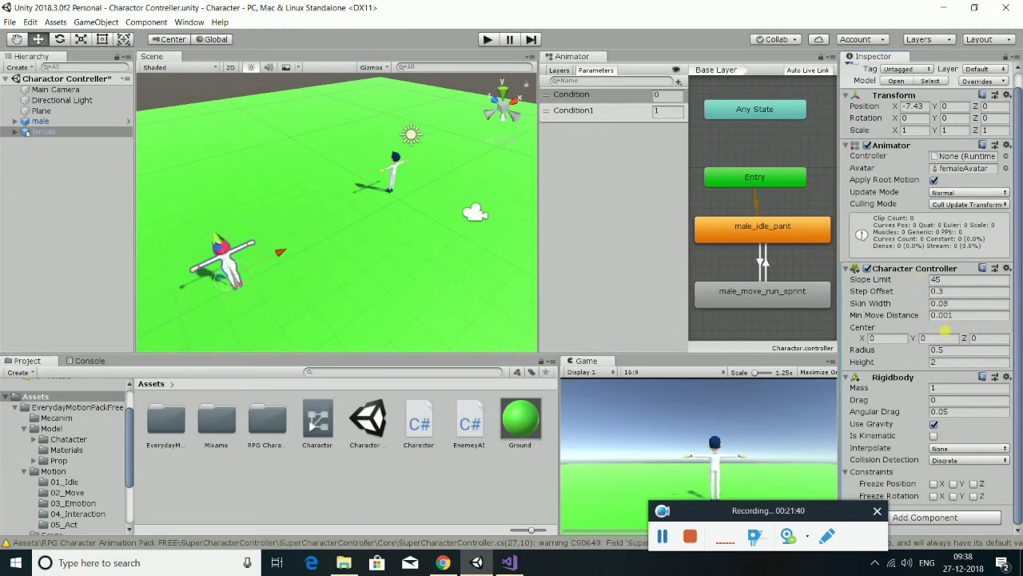
left_click(952, 355)
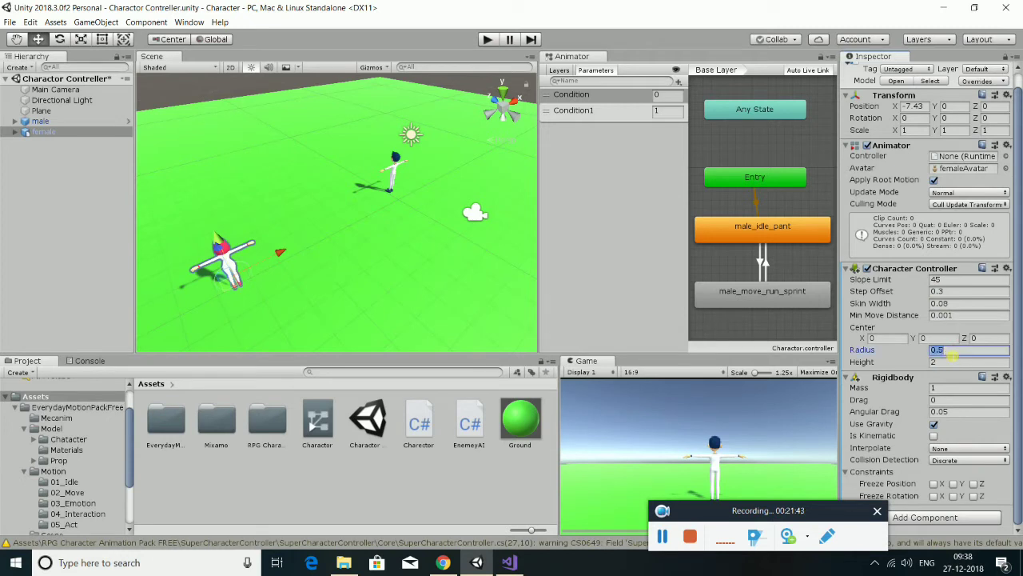
left_click(41, 121)
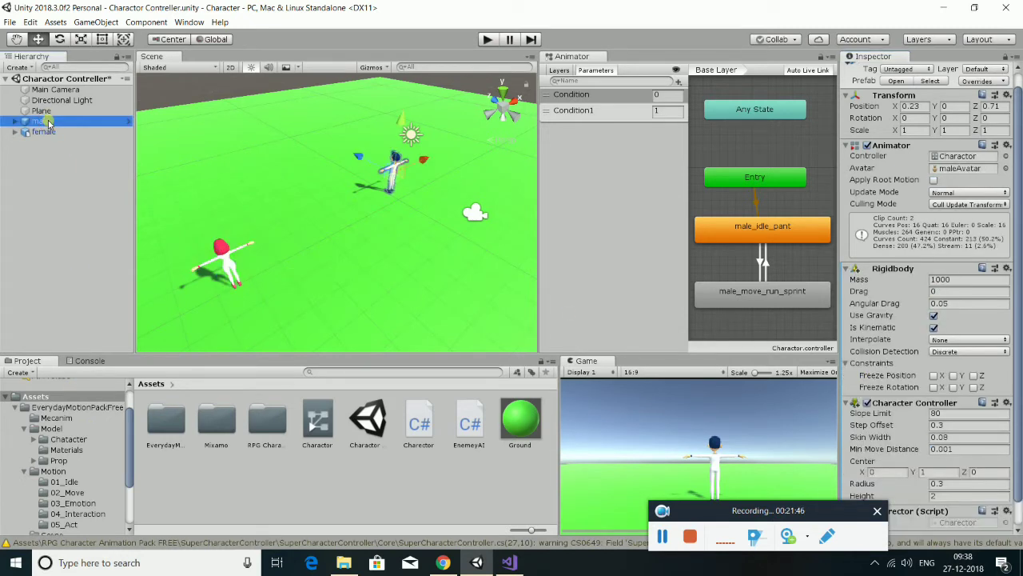
left_click(46, 132)
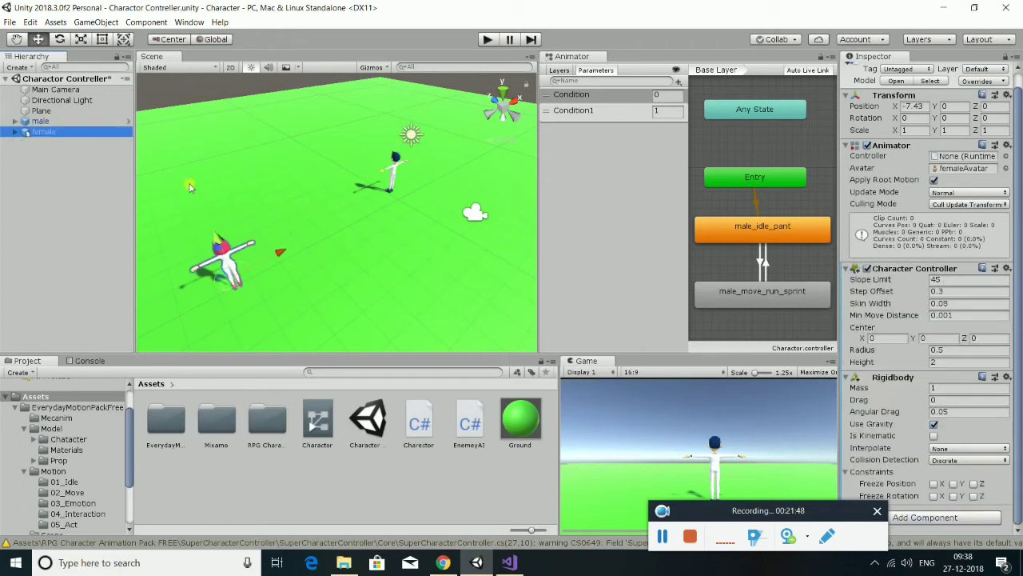
left_click(964, 414)
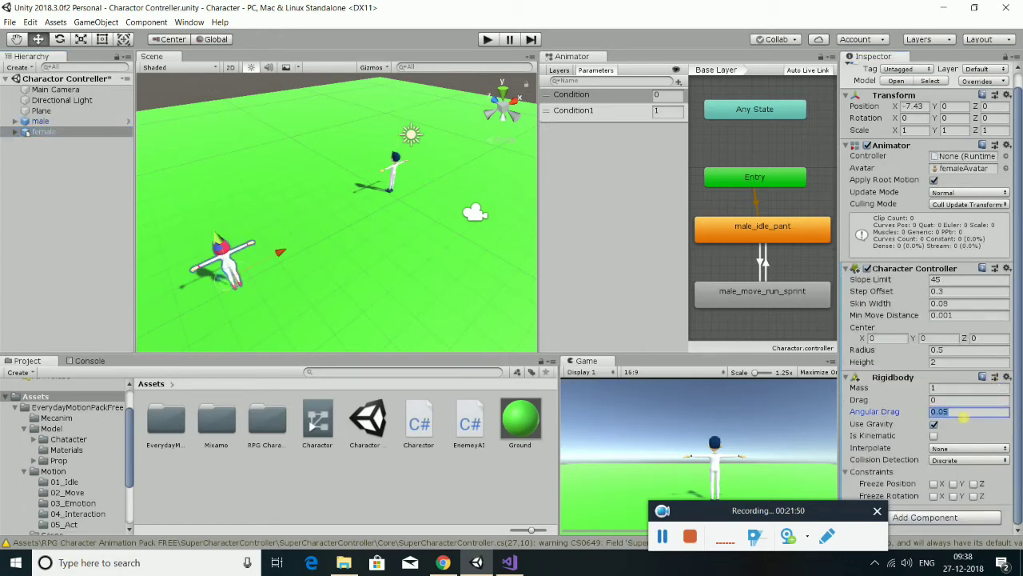
type("0.3")
key("Tab")
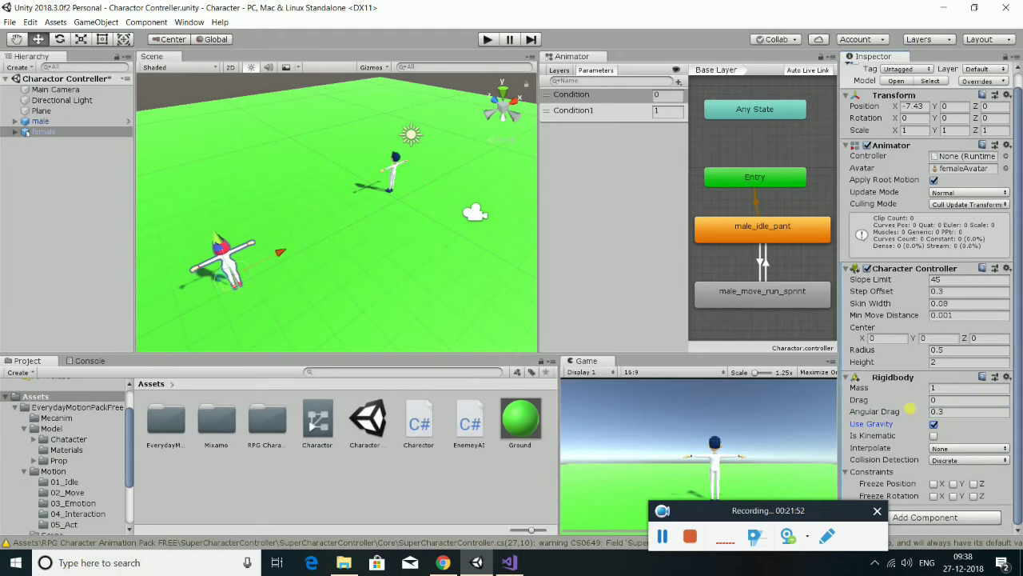
Set the Character Controller center Y to 1 and frame the female from the side.
left_click(943, 338)
type("1")
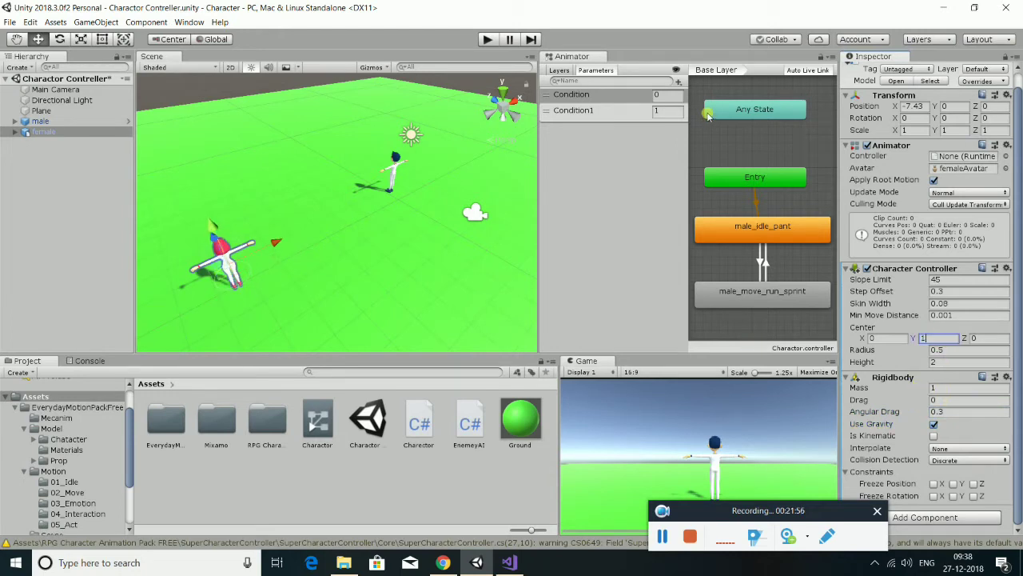
double_click(44, 131)
mouse_move(416, 176)
left_mouse_down("alt")
mouse_move(545, 85)
mouse_move(557, 166)
left_mouse_up("alt")
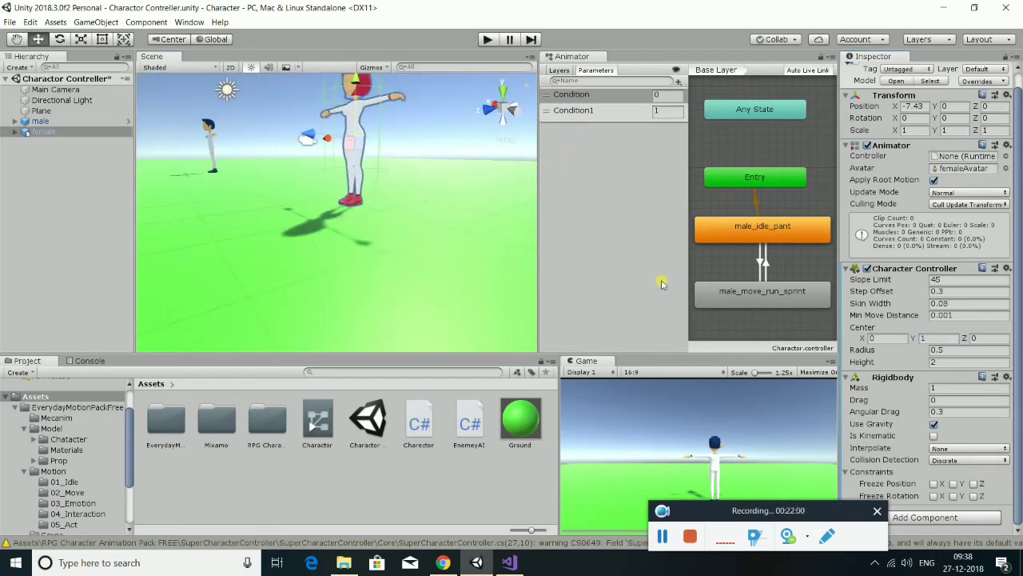
Set Rigidbody mass to 1000, enable Is Kinematic, and collapse both physics components.
left_click(951, 388)
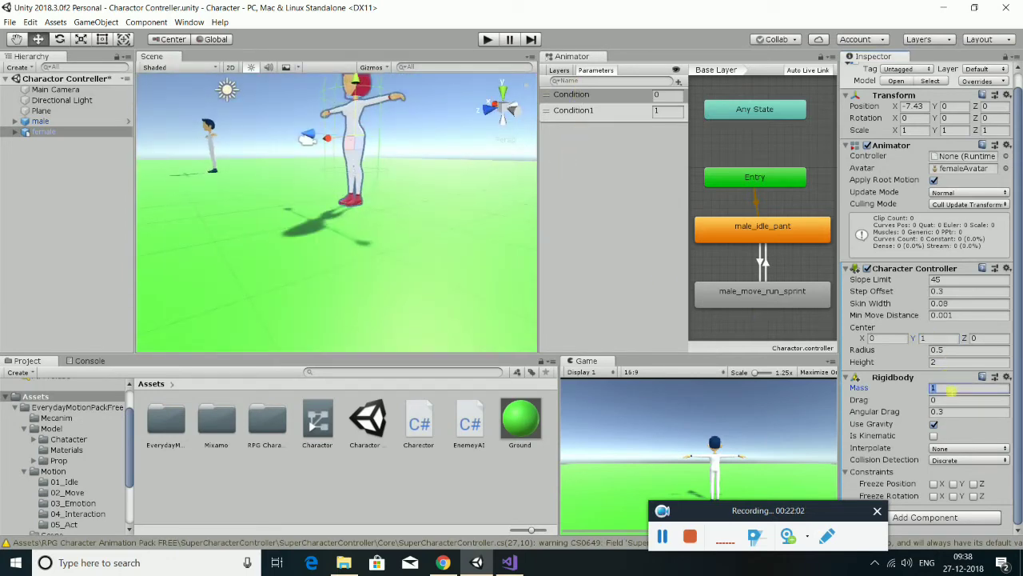
type("000")
left_click(934, 436)
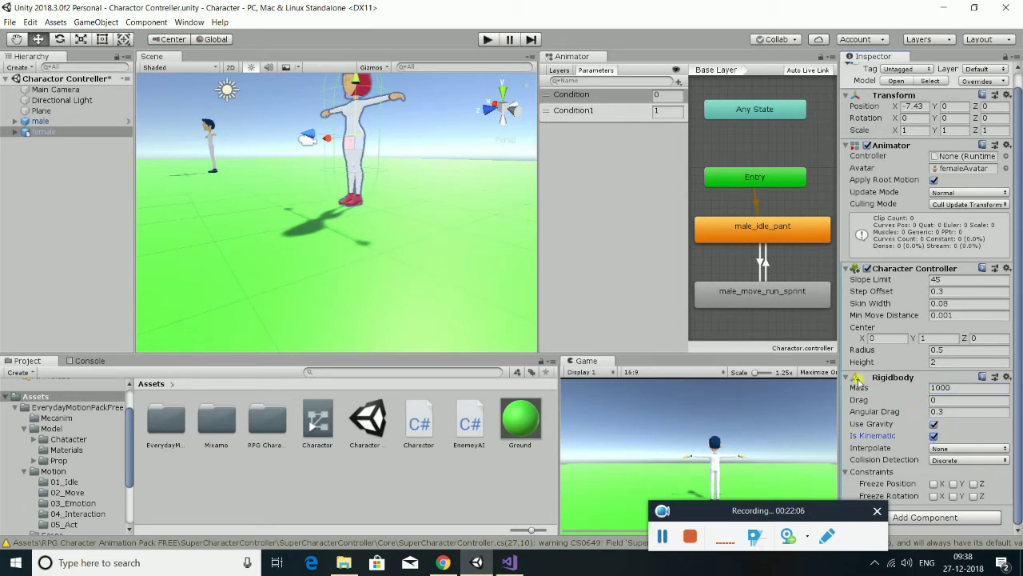
left_click(847, 377)
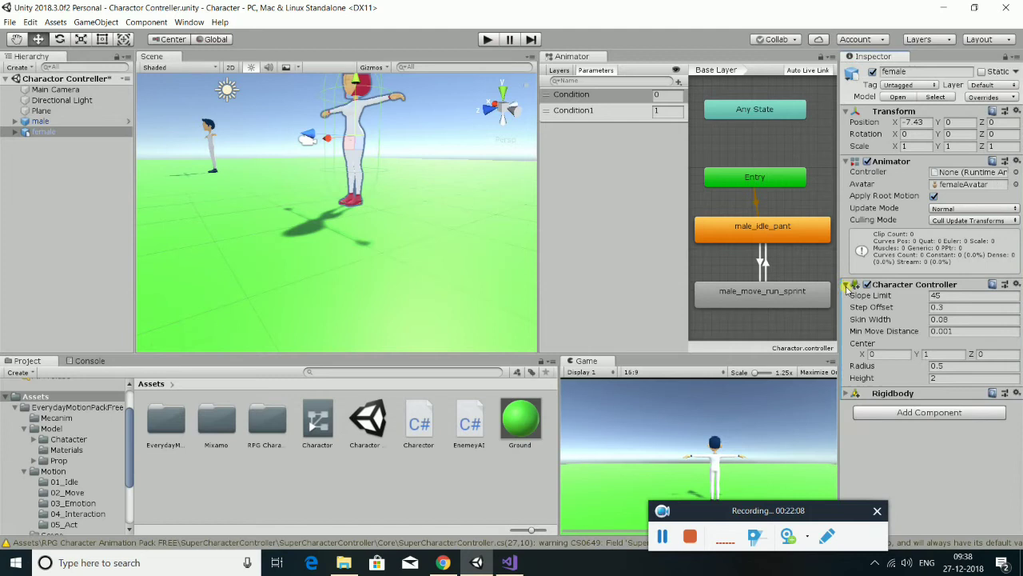
left_click(847, 285)
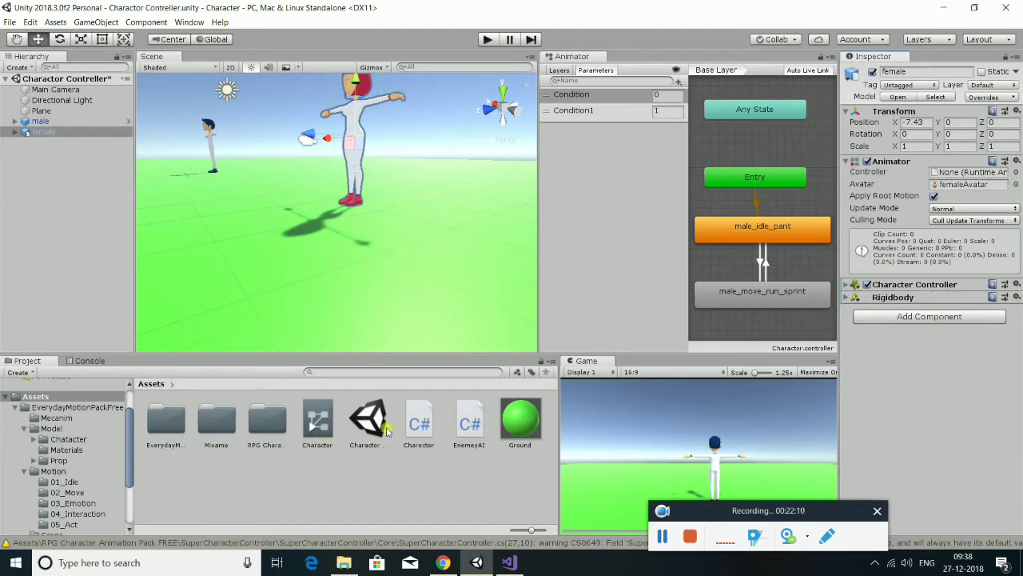
Add EnemeyAI to the female with the male as Taget and Distance 5, then enter Play mode.
left_click_drag(470, 420, 900, 400)
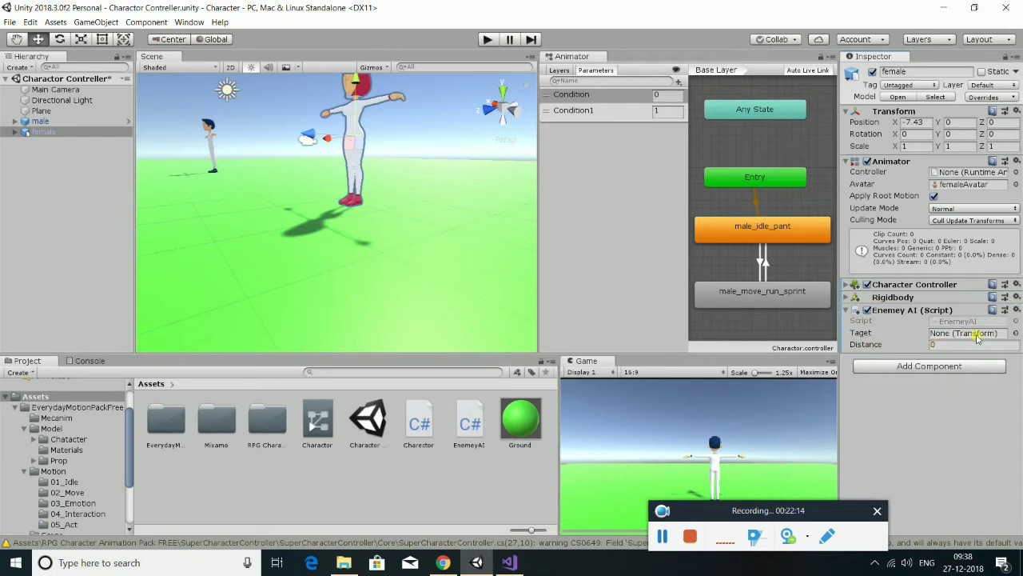
mouse_move(63, 131)
left_mouse_down()
mouse_move(660, 224)
mouse_move(967, 333)
left_mouse_up()
left_click(952, 343)
type("5")
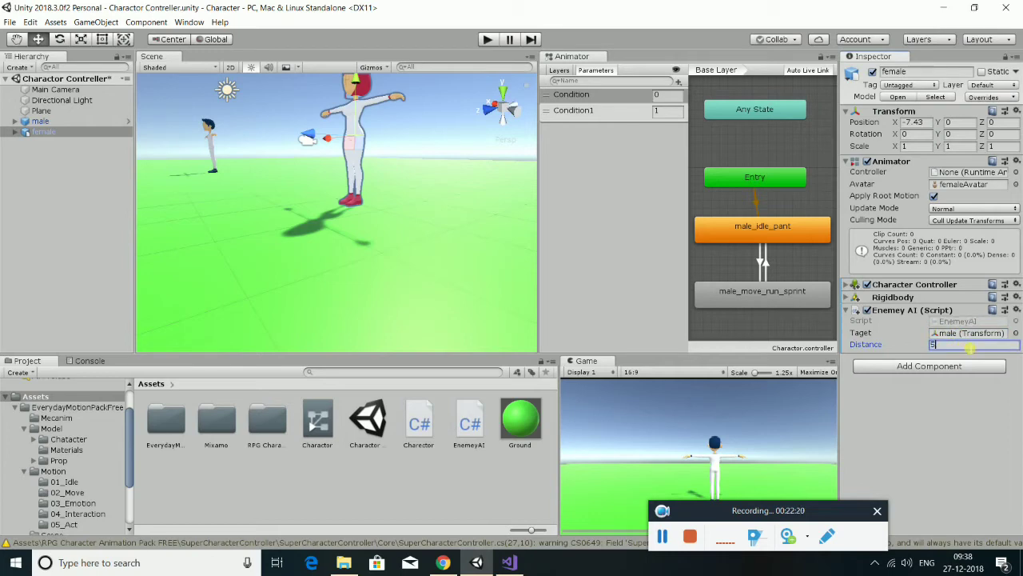
left_click(487, 39)
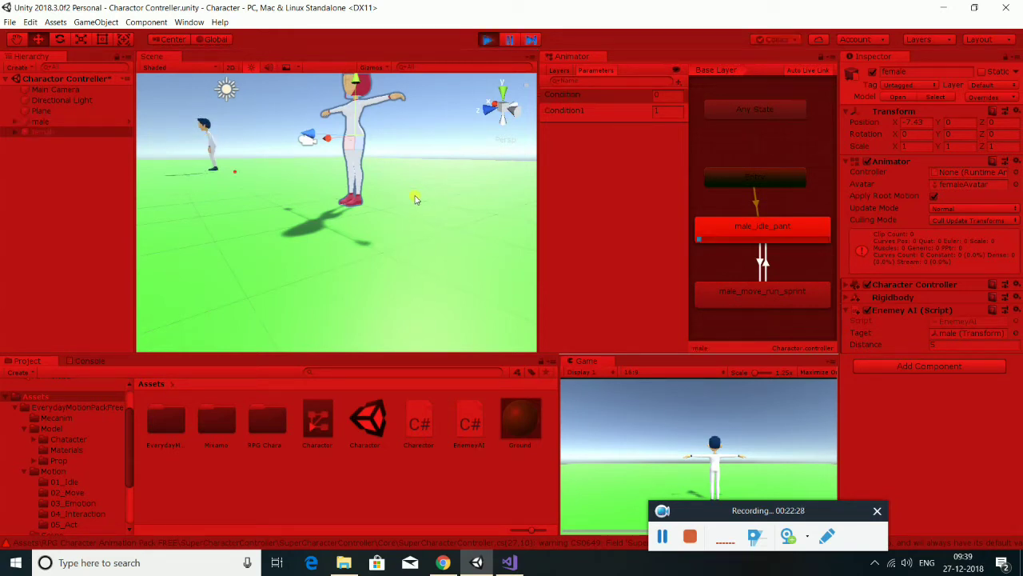
Watch the male approach the female, inspecting the ground and both characters, then stop Play.
right_click_drag(264, 206, 227, 205)
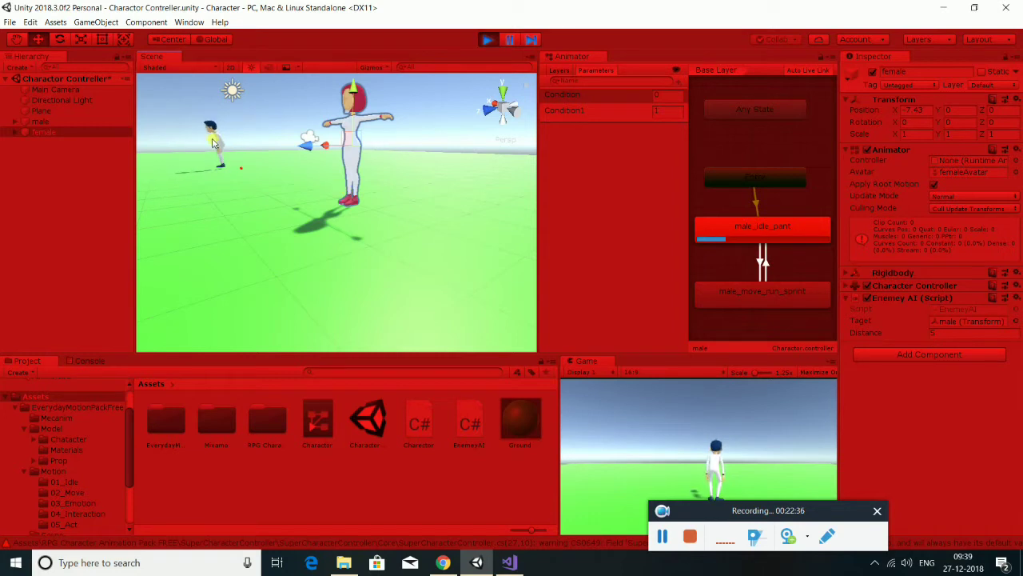
left_click(223, 164)
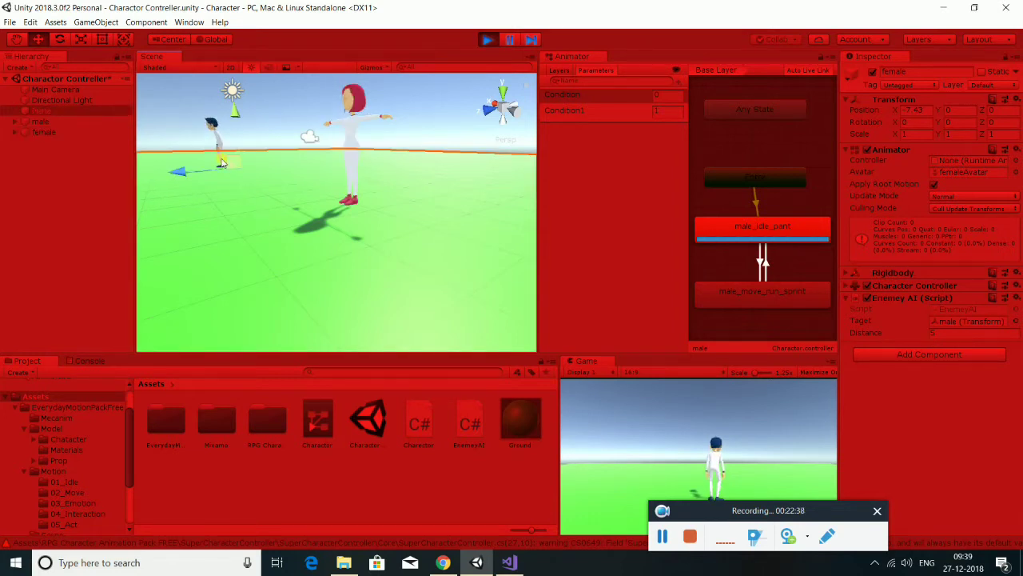
left_click(352, 156)
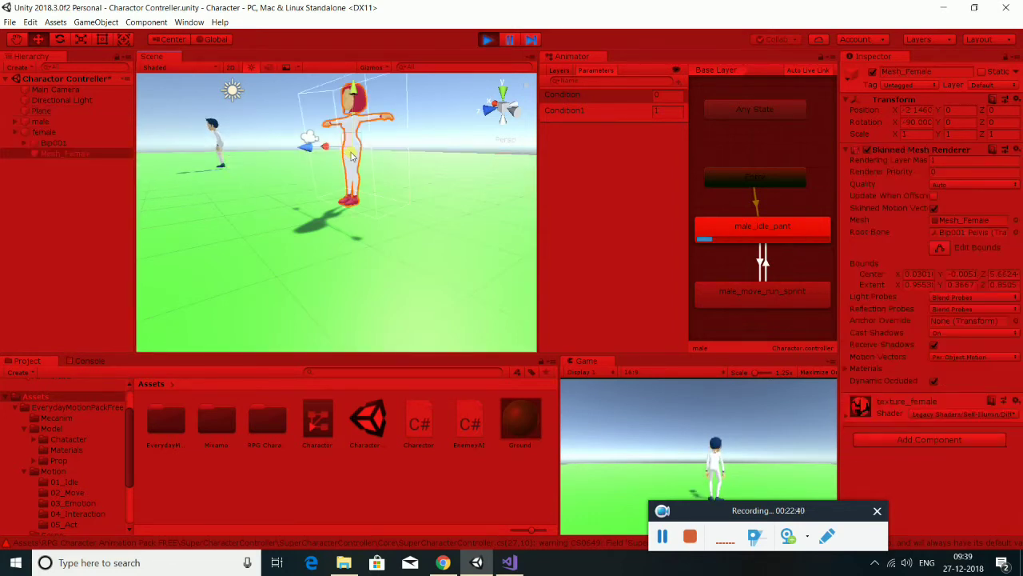
left_click(213, 137)
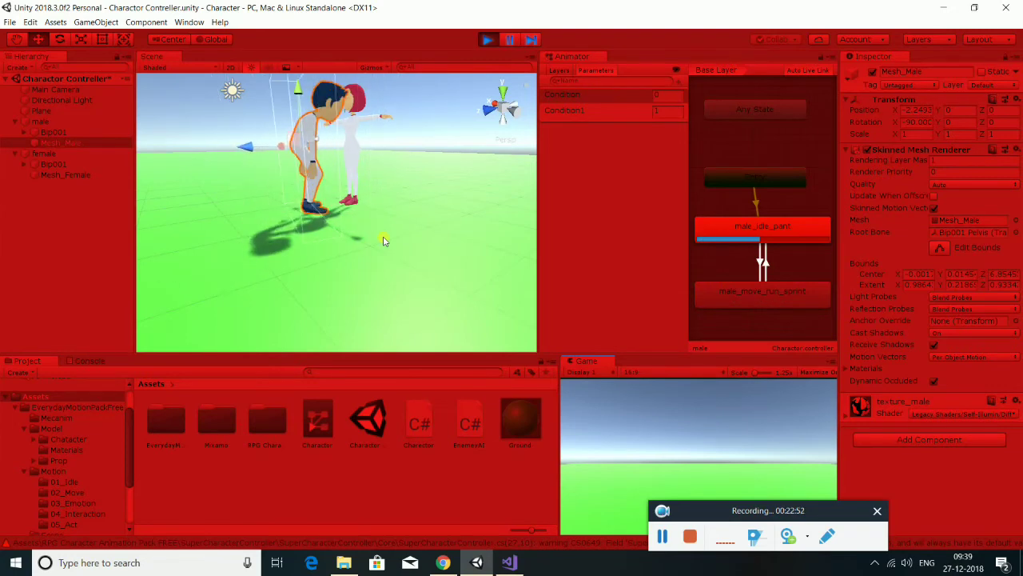
scroll(384, 241, "up", 2)
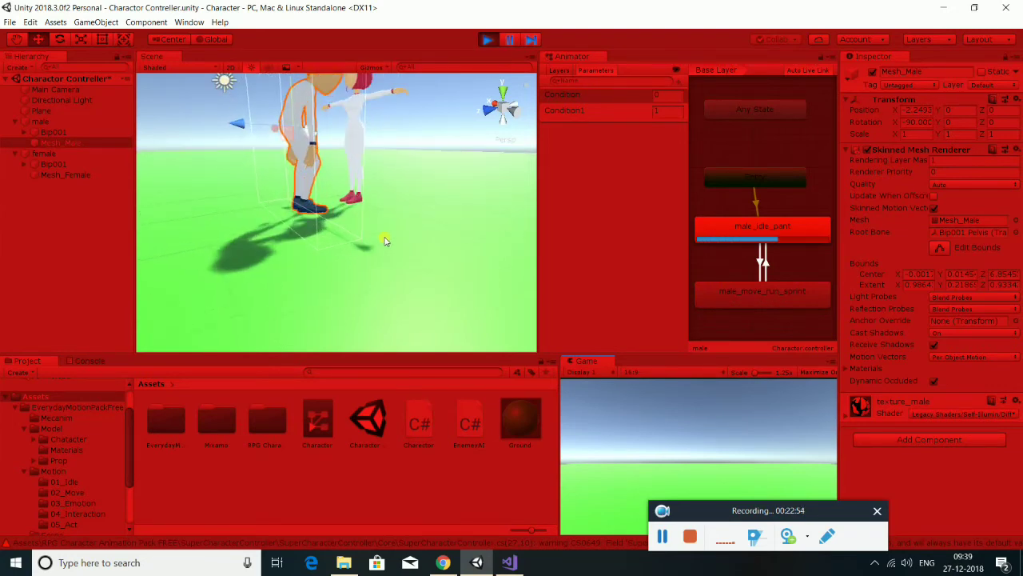
scroll(384, 241, "up", 2)
scroll(383, 241, "up", 2)
scroll(384, 241, "down", 1)
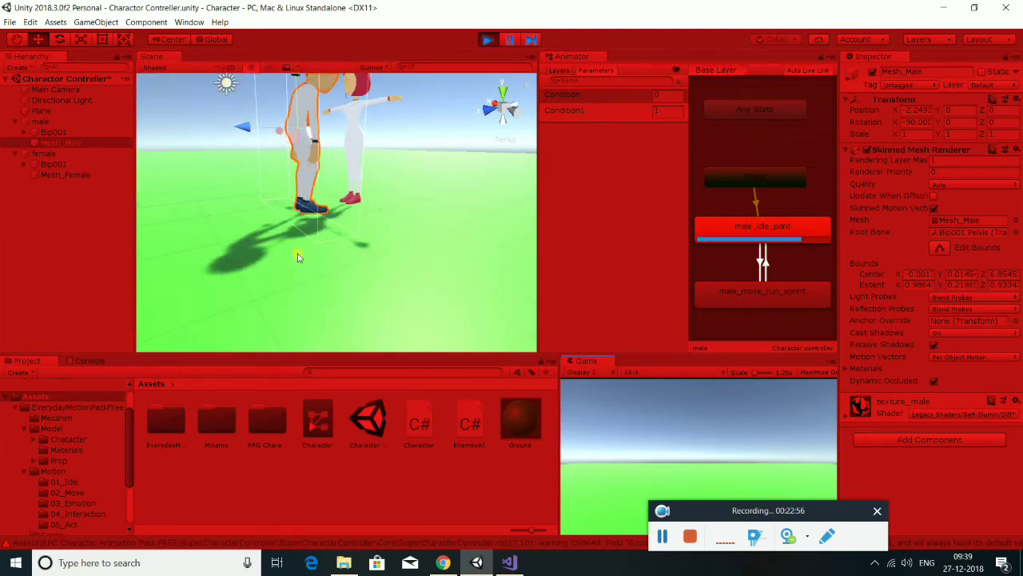
left_click_drag(384, 241, 325, 294, "alt")
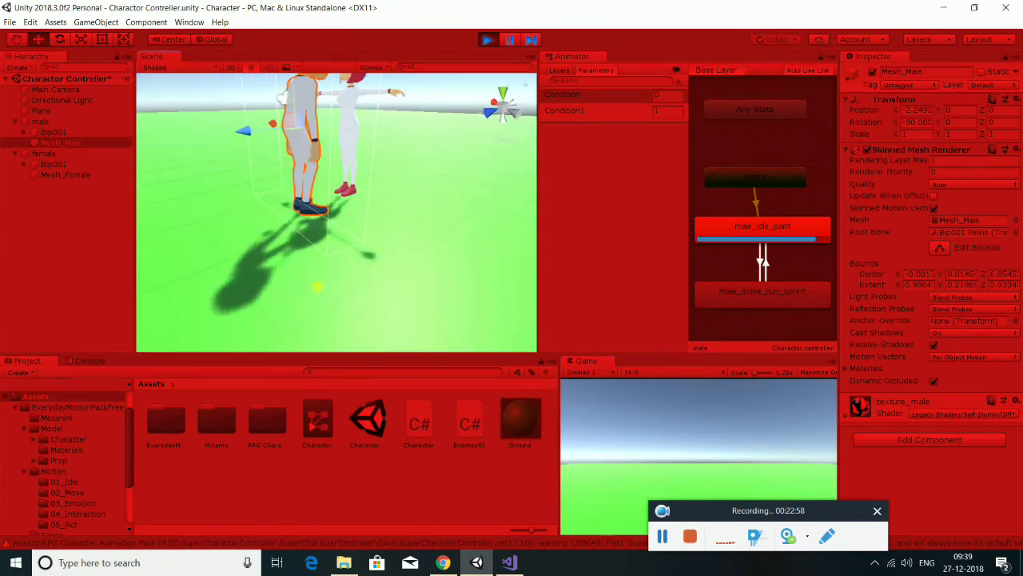
left_click(487, 39)
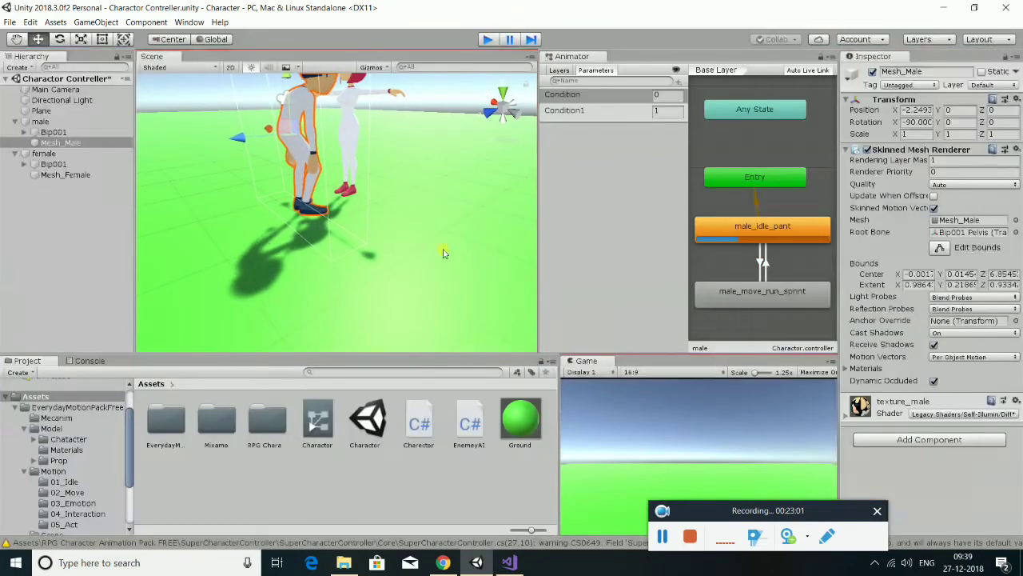
Open the Console, review the animation-event errors, and clear them all.
left_click(406, 543)
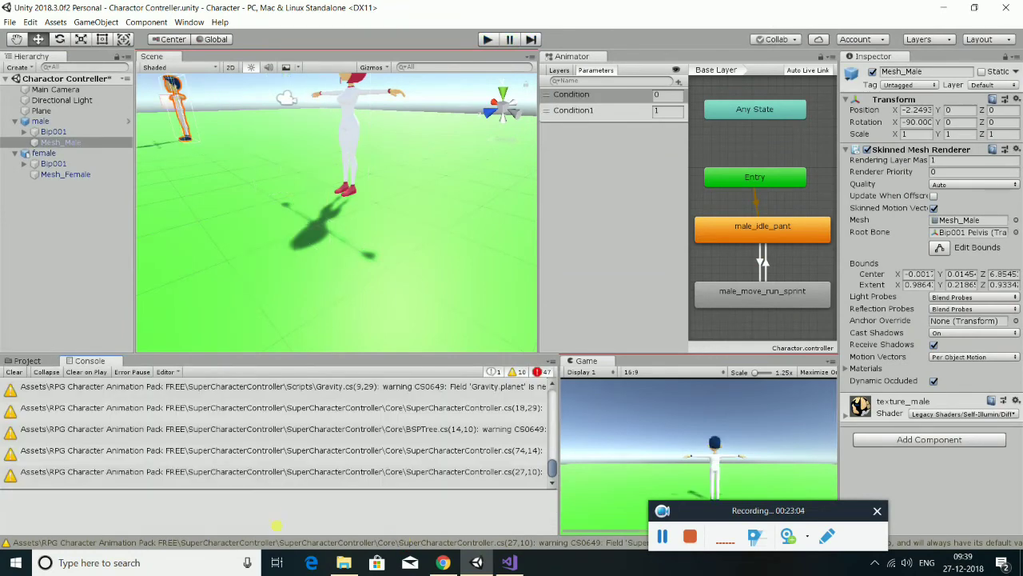
scroll(375, 465, "up", 5)
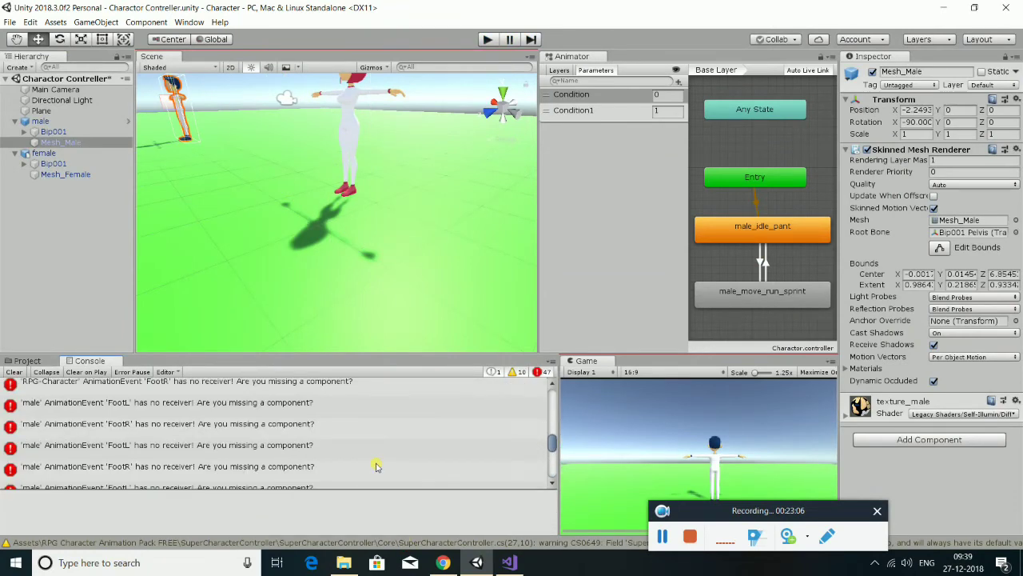
scroll(128, 414, "up", 2)
scroll(128, 414, "up", 3)
scroll(128, 414, "up", 3)
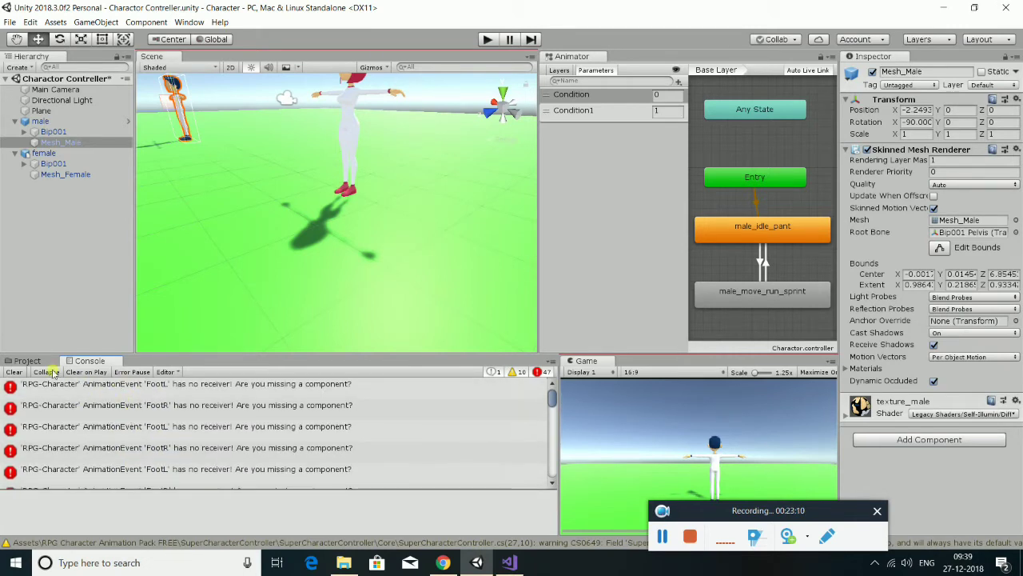
left_click(8, 372)
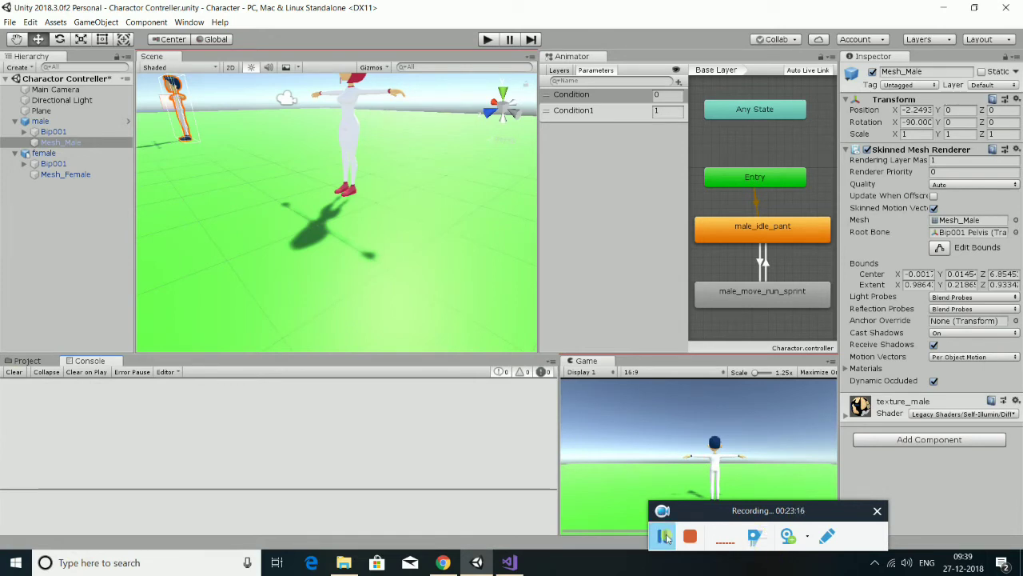
Reload all externally changed project files in Visual Studio.
left_click(509, 562)
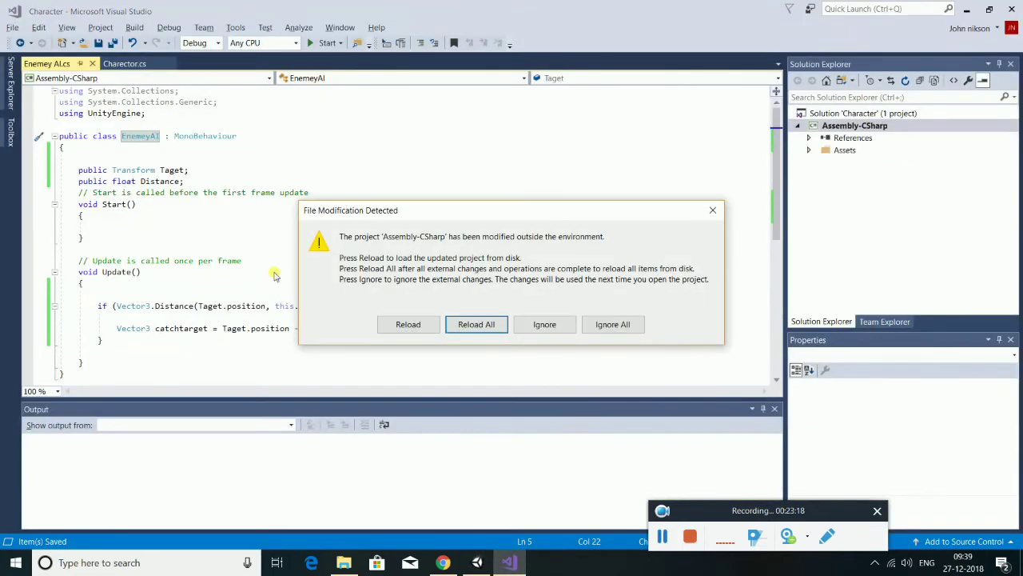
left_click(480, 326)
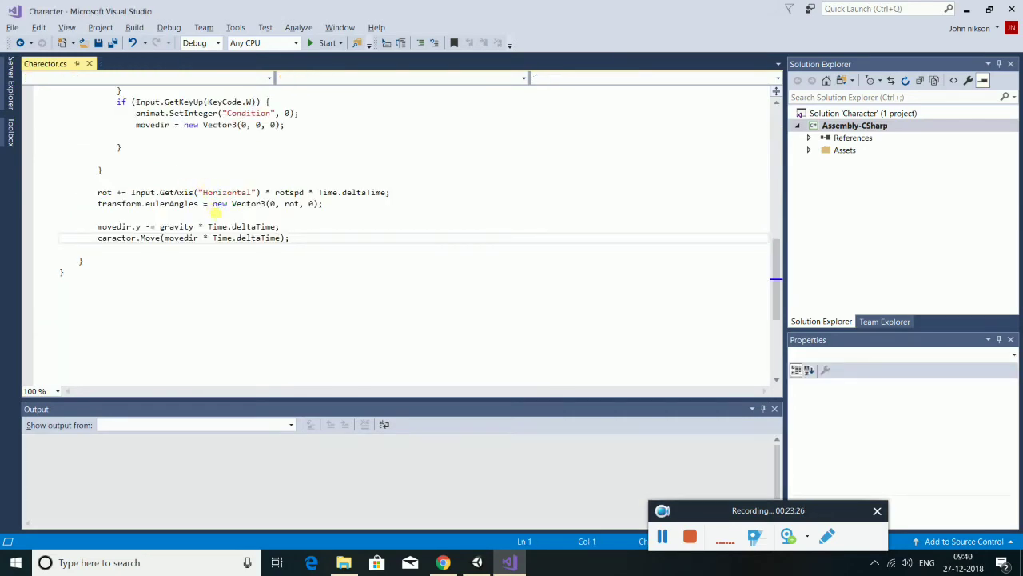
scroll(244, 244, "up", 3)
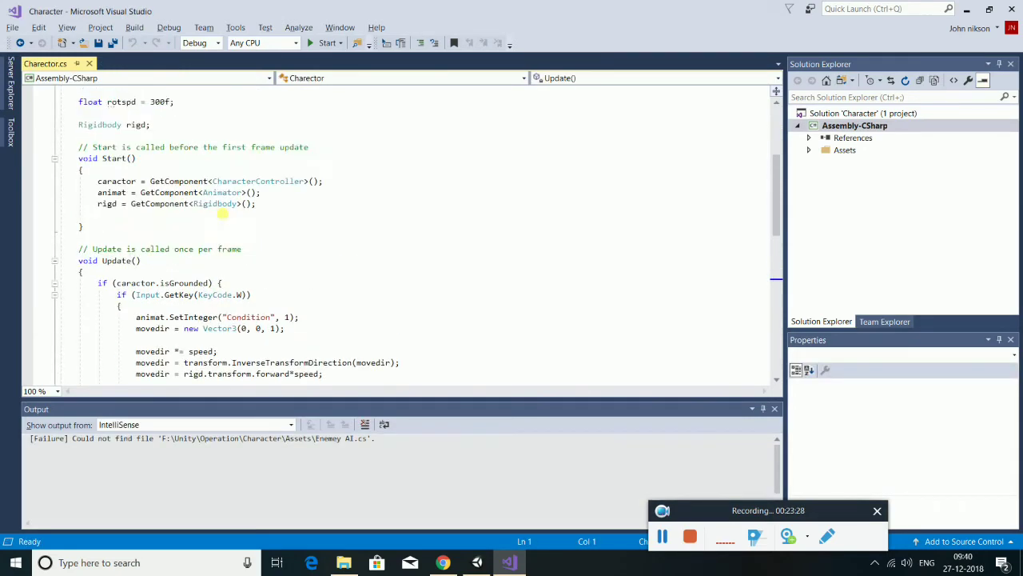
key("alt+Tab")
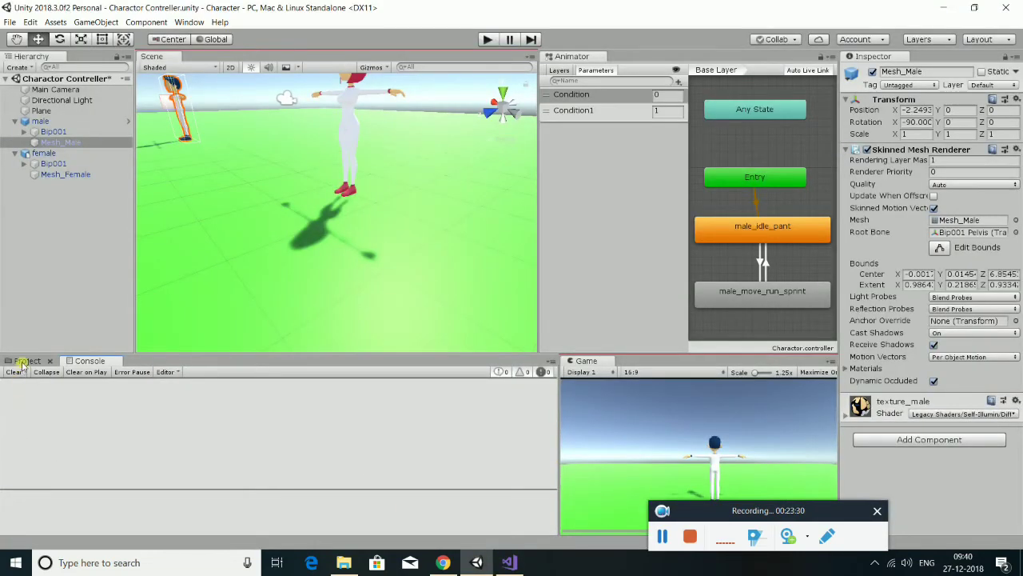
Open the EnemeyAI script from Project assets and place the cursor after the Distance field.
left_click(24, 361)
left_click(471, 429)
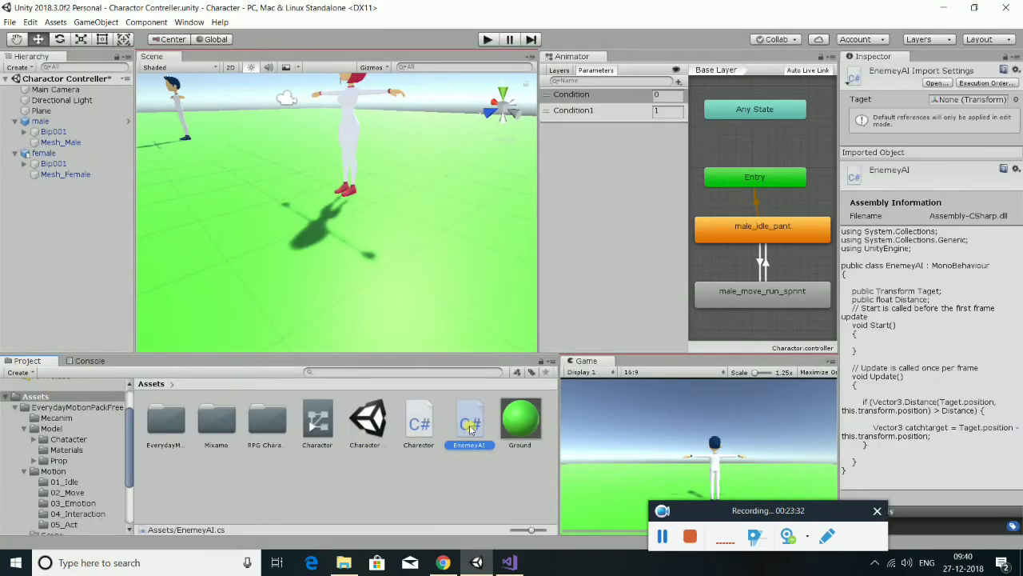
double_click(471, 428)
scroll(199, 264, "down", 5)
scroll(199, 264, "up", 5)
left_click(192, 183)
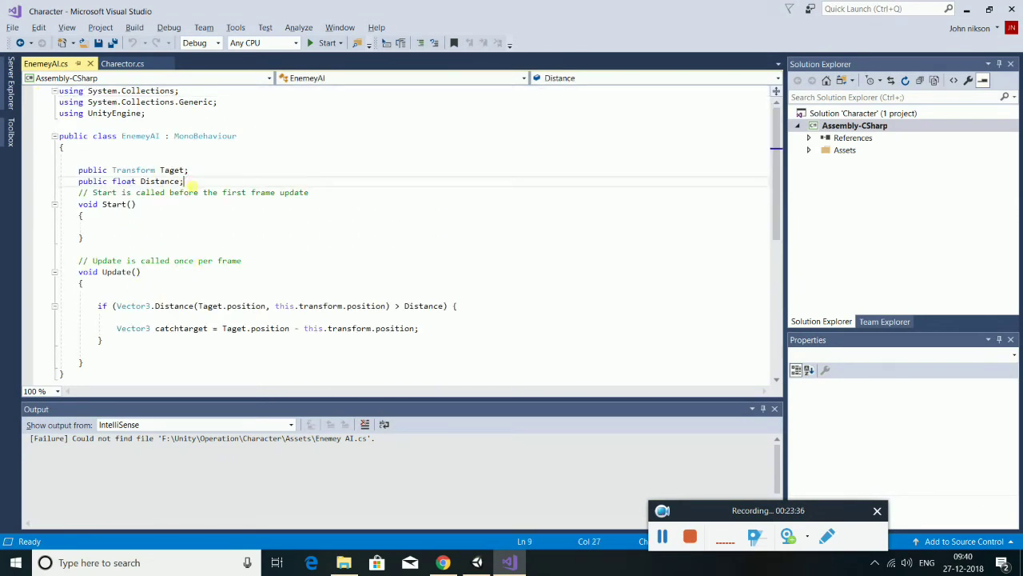
Add 'public float Currendistance;' on a new line below the Distance field and save EnemeyAI.cs.
key("Return")
type("pub ")
type("o ")
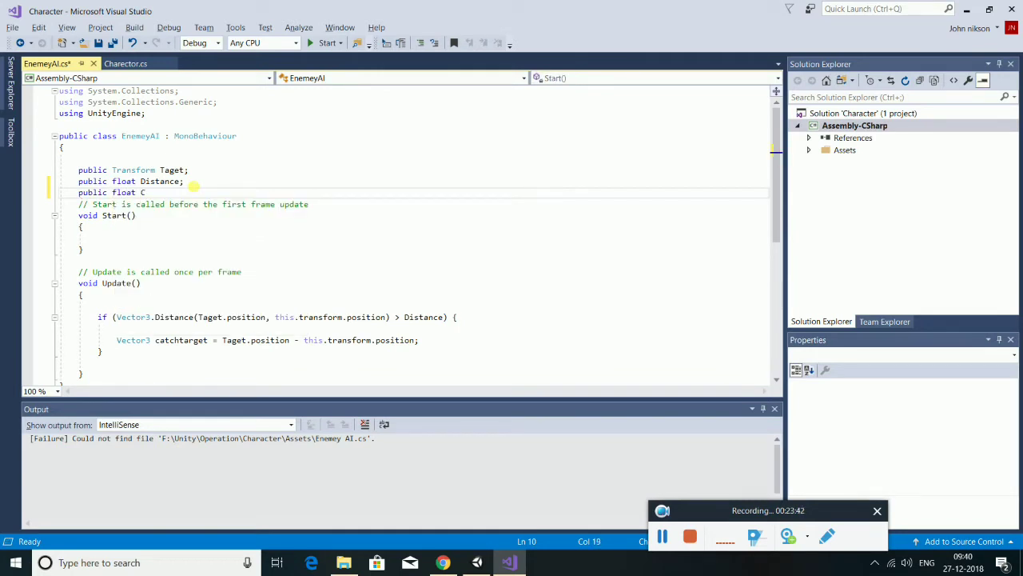
type("u")
key("BackSpace")
type("dis")
type("tan")
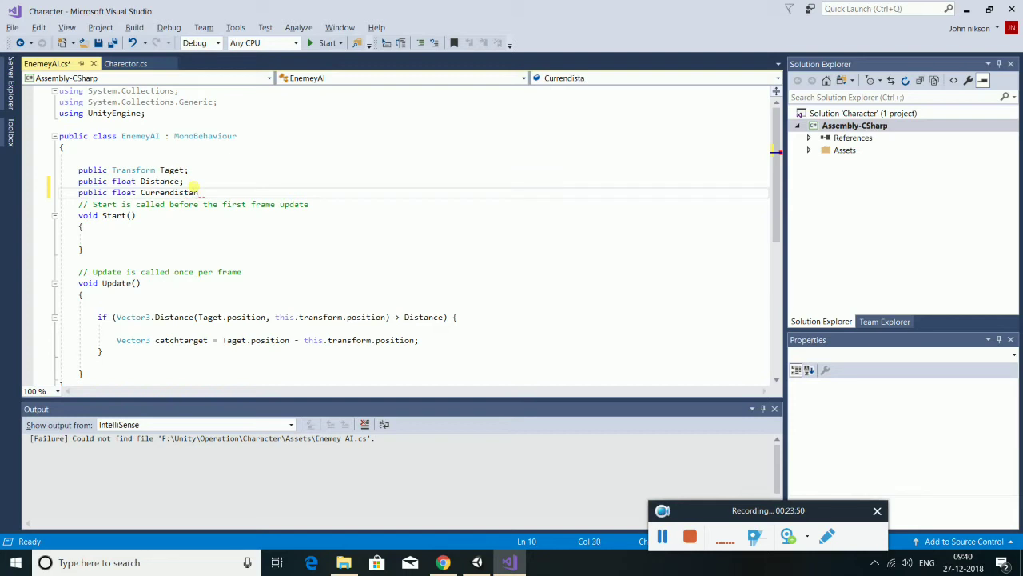
type("ce;")
key("ctrl+s")
scroll(189, 203, "down", 1)
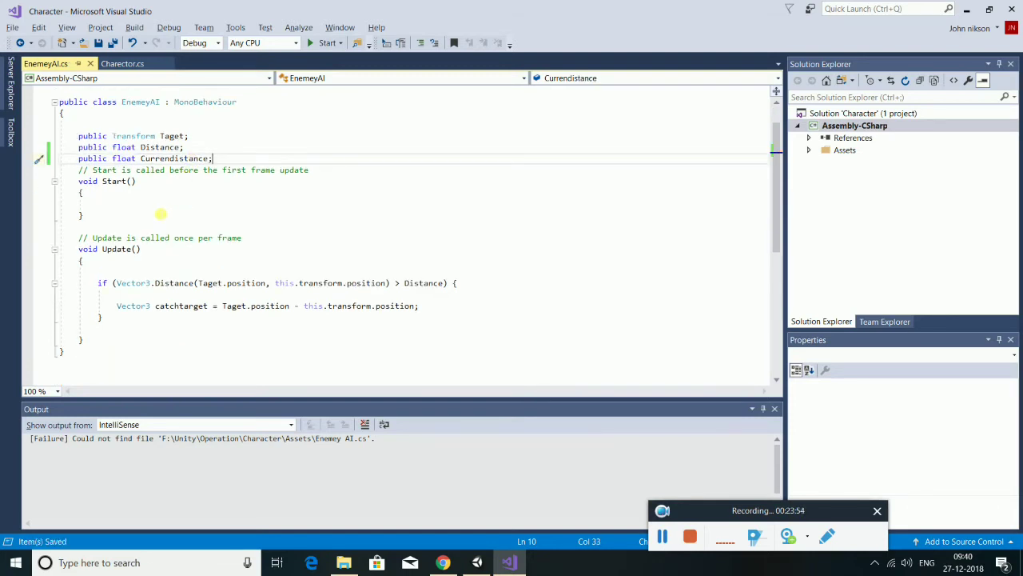
left_click(144, 268)
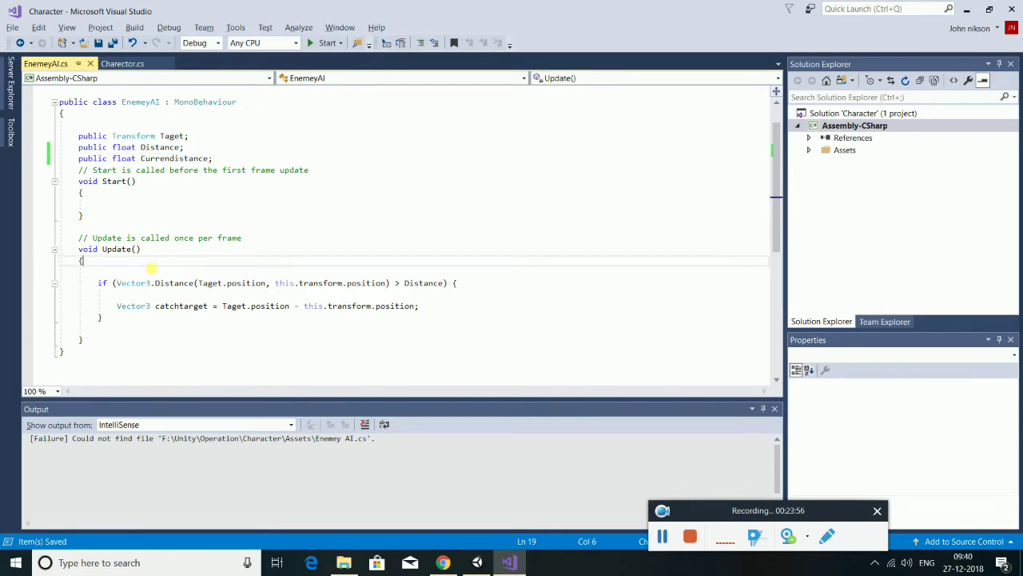
Begin Update() with 'Currendistance = Taget.transform.position;' using IntelliSense completions.
key("Return")
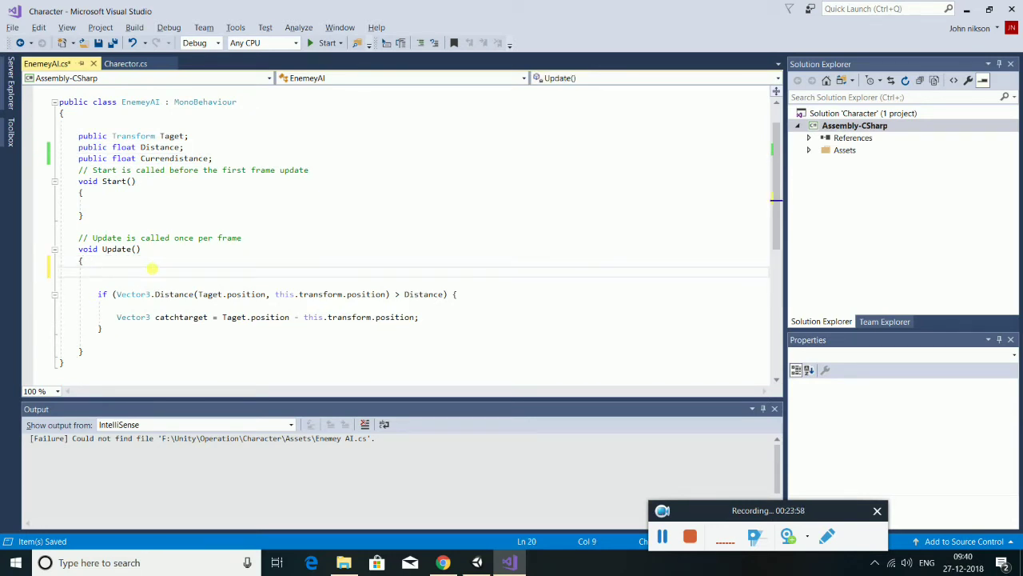
type("cu")
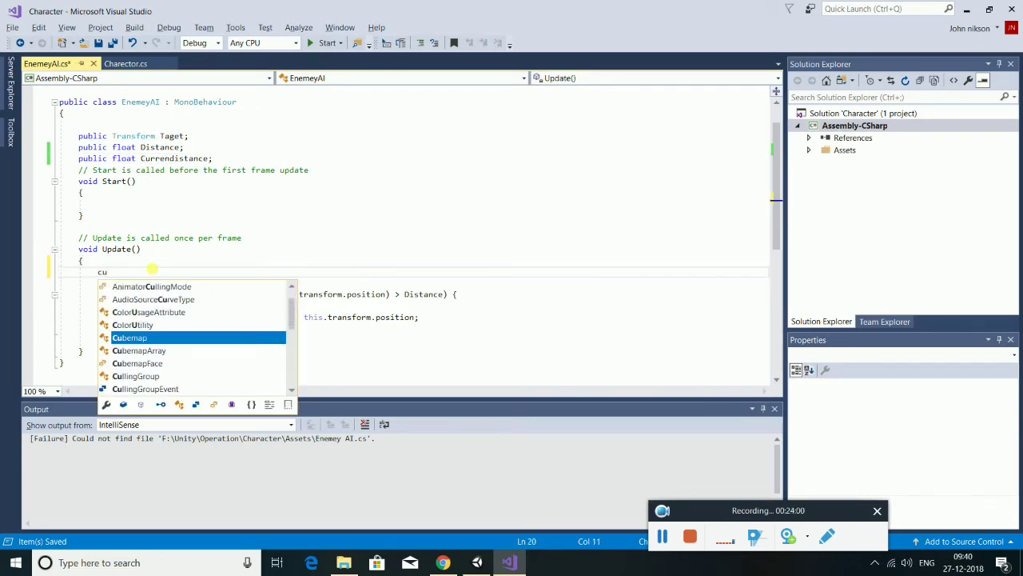
type("rrendistance =")
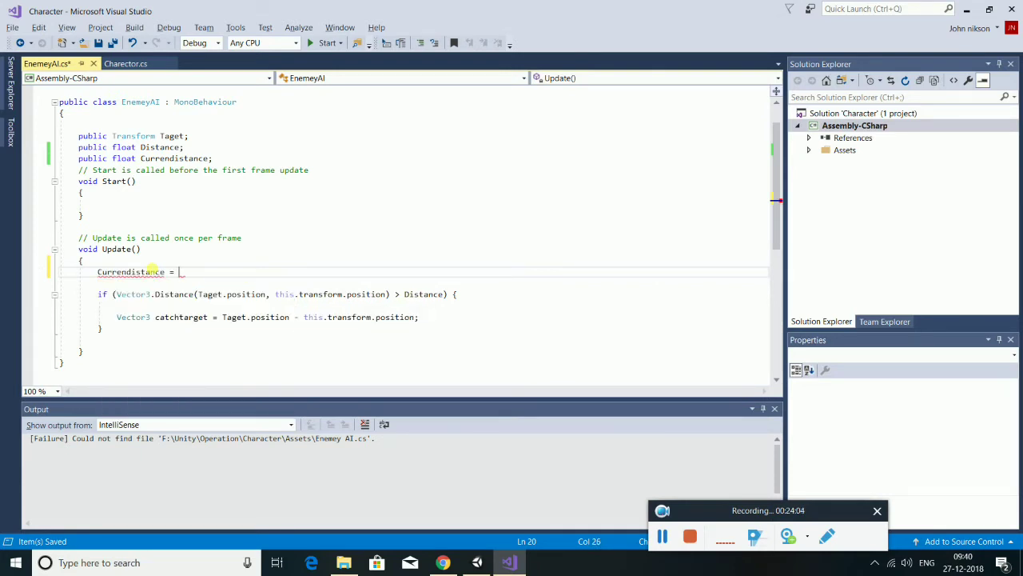
type(" ar")
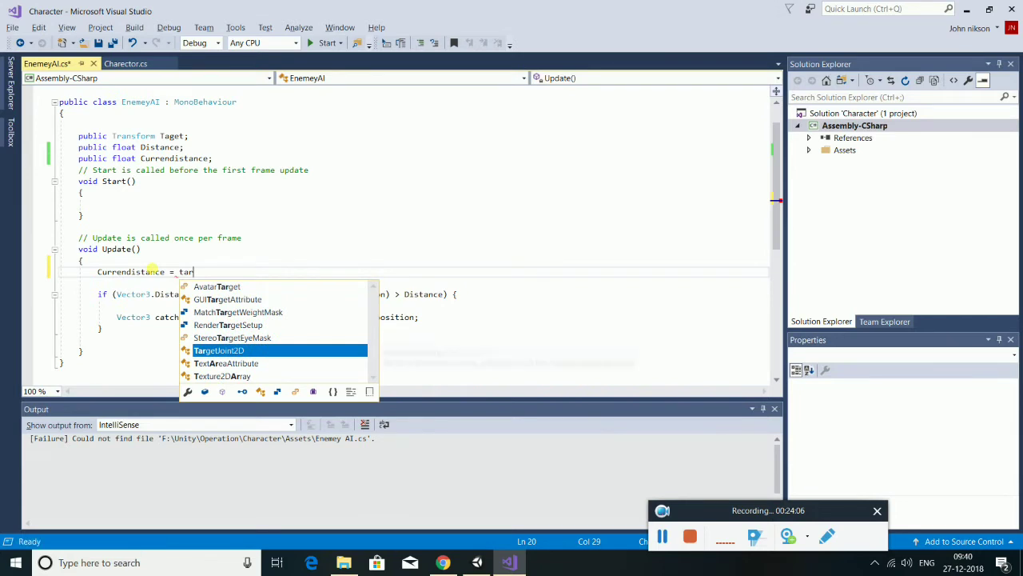
type("g")
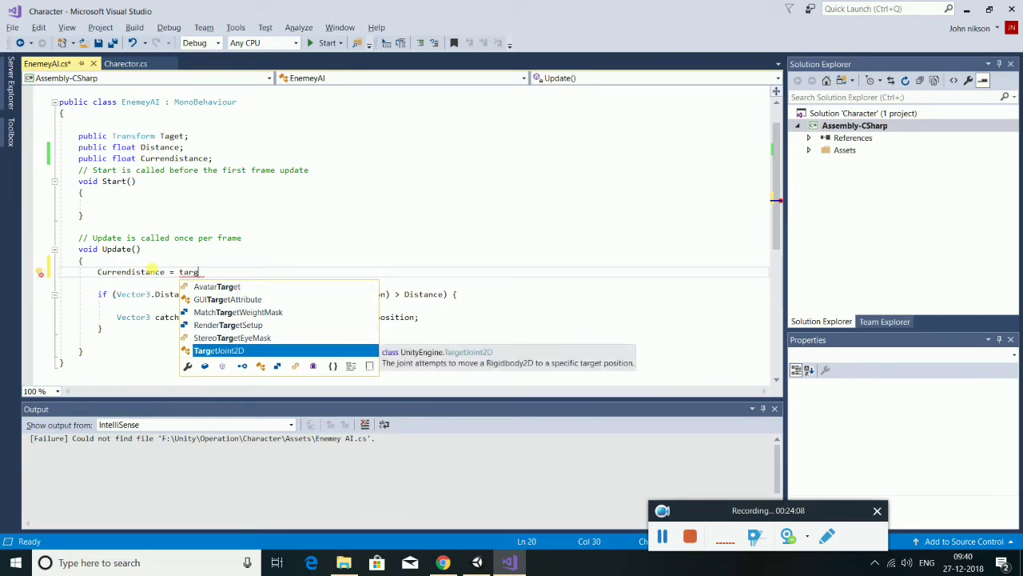
key("BackSpace")
key("BackSpace")
key("BackSpace")
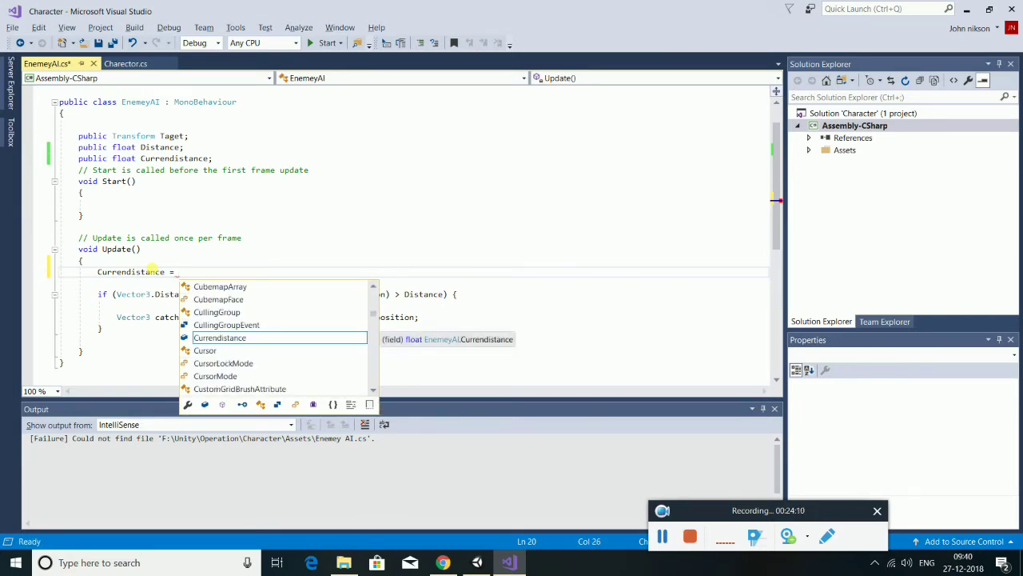
type("T")
key("Tab")
type(".")
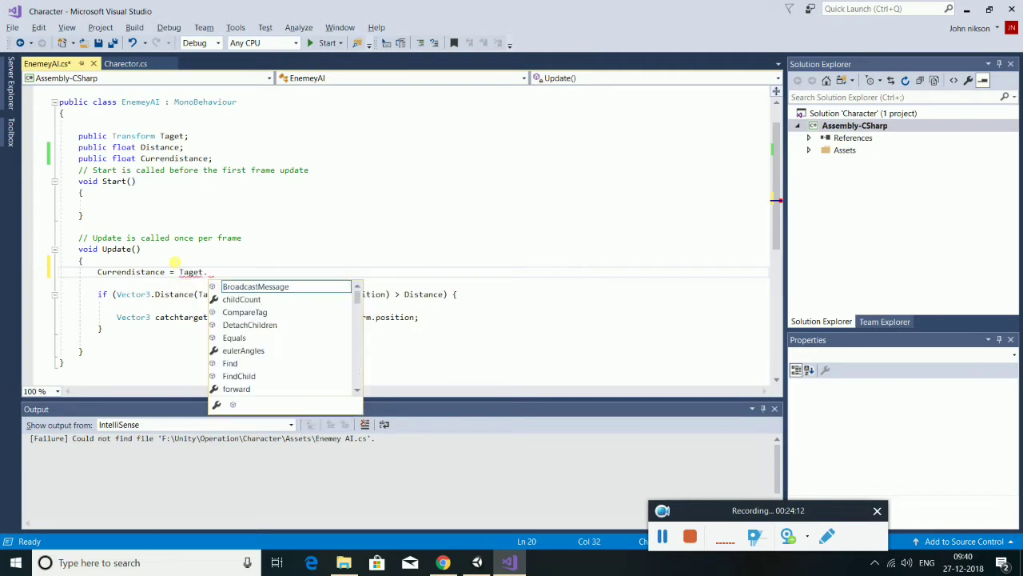
type("tr")
key("Tab")
type(".")
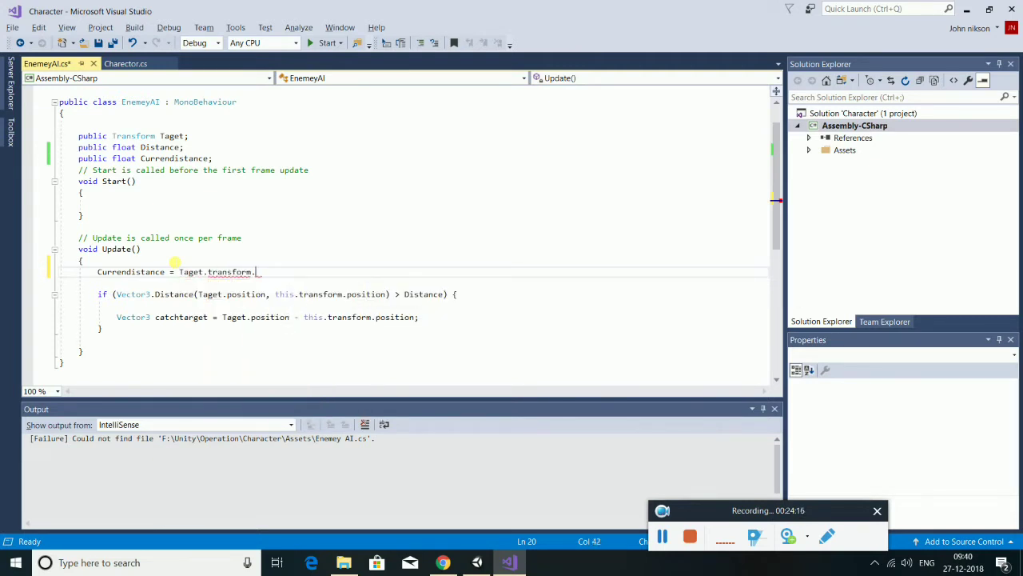
type("po")
key("Tab")
type(";")
Save, then change the line's ending to Taget.transform.position.ToString();.
key("ctrl+s")
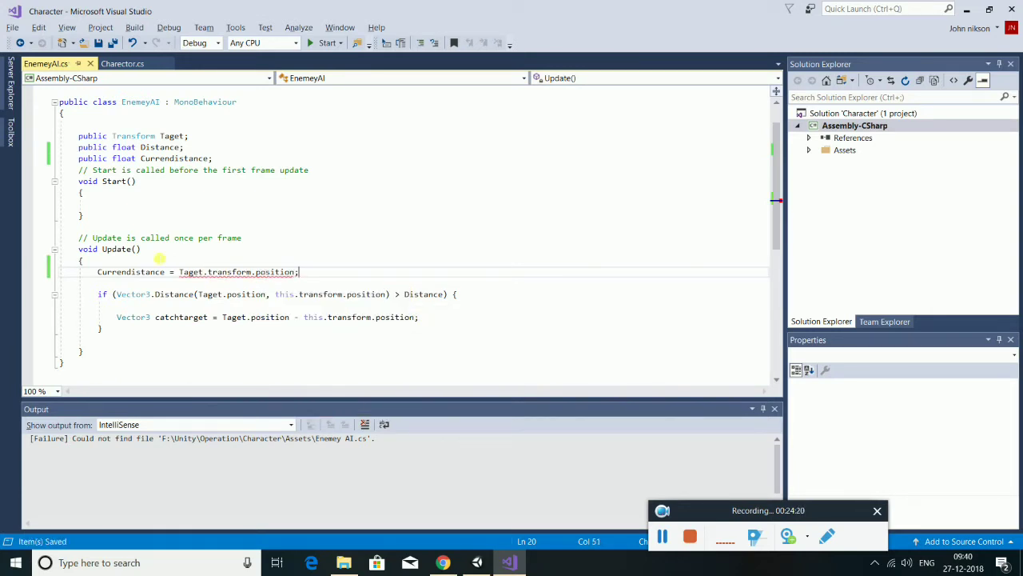
key("BackSpace")
type(".")
type("tring")
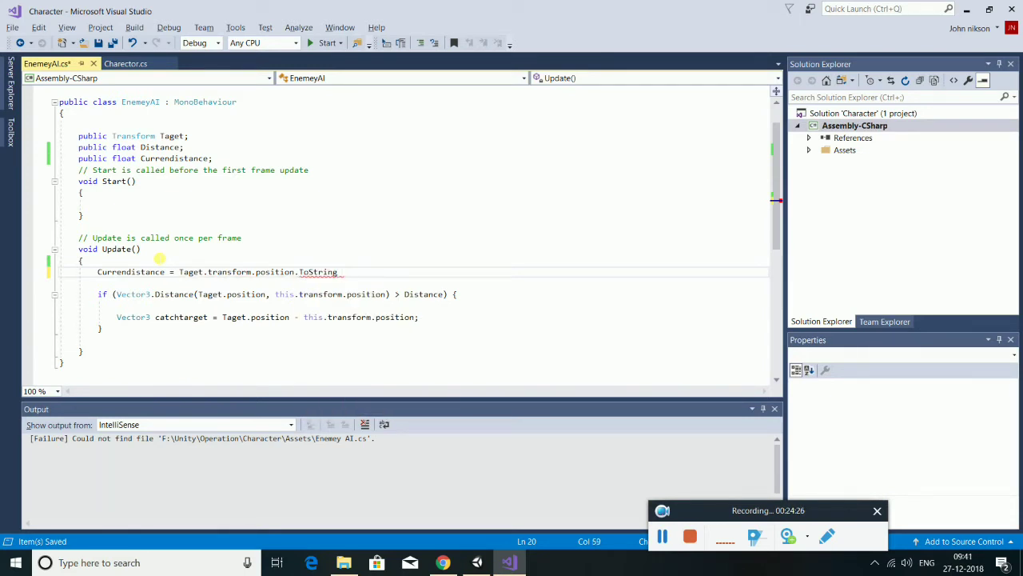
type(" ();")
key("BackSpace")
key("BackSpace")
key("BackSpace")
key("BackSpace")
key("BackSpace")
key("BackSpace")
key("BackSpace")
key("BackSpace")
key("BackSpace")
key("BackSpace")
key("BackSpace")
key("BackSpace")
key("BackSpace")
key("BackSpace")
key("BackSpace")
key("BackSpace")
key("BackSpace")
key("BackSpace")
key("BackSpace")
key("BackSpace")
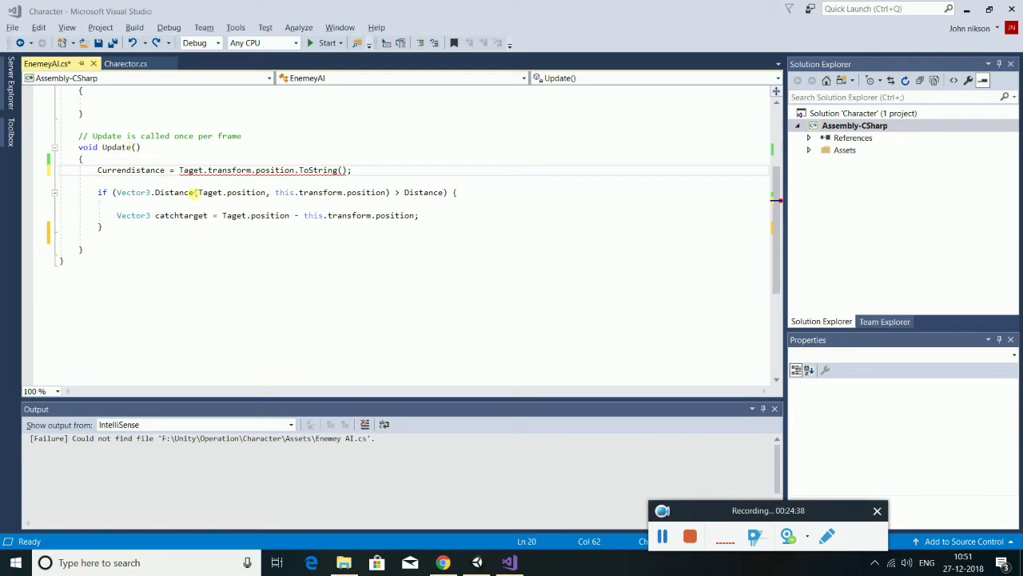
Remove the ToString call and wrap Taget.transform.position in a Vector3.Distance( call.
mouse_move(180, 171)
left_mouse_down()
mouse_move(286, 179)
mouse_move(345, 172)
left_mouse_up()
left_click(350, 172)
key("BackSpace")
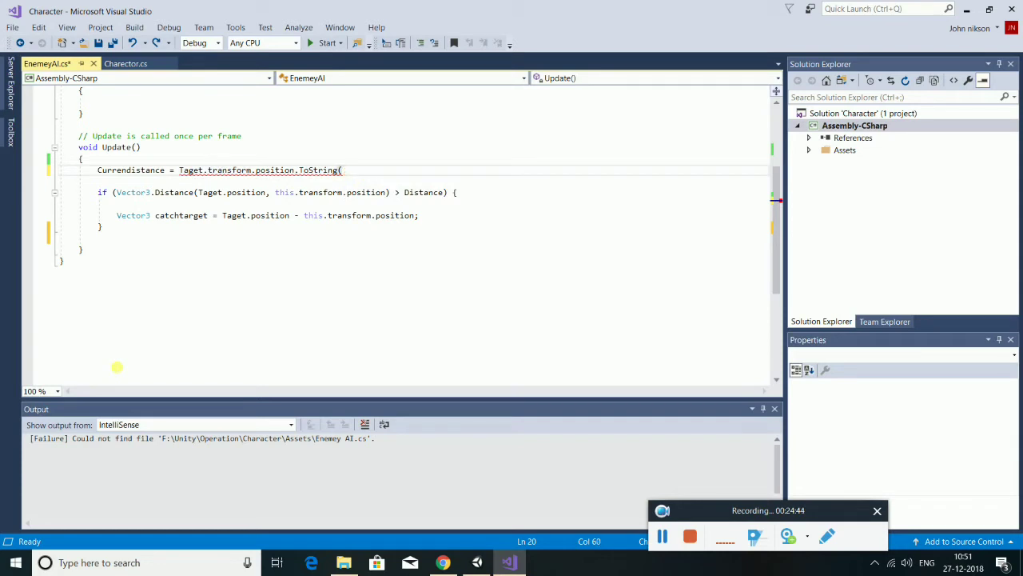
key("BackSpace")
key("BackSpace")
key("BackSpace")
key("BackSpace")
key("BackSpace")
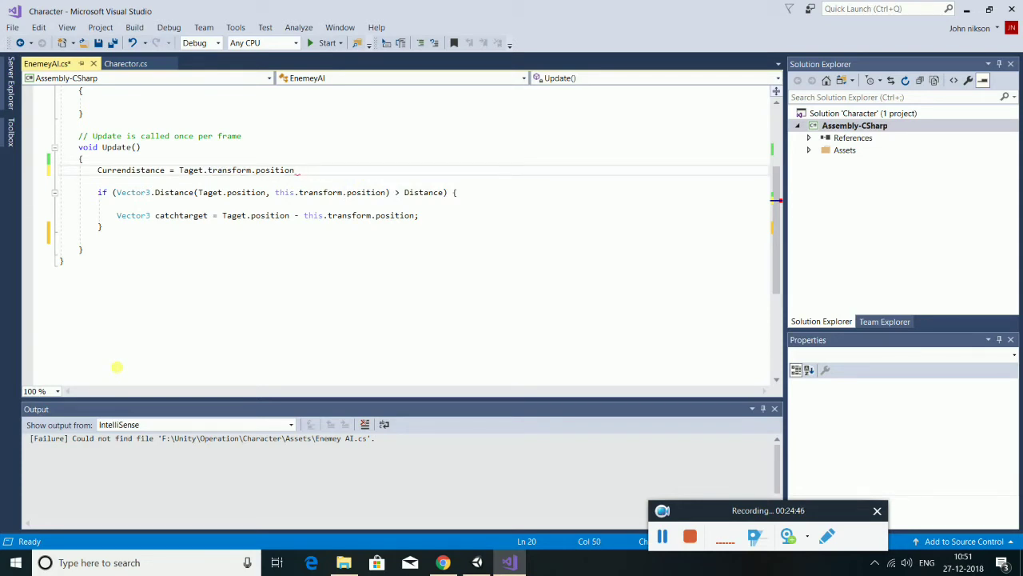
key("Left")
key("Left")
key("Left")
key("Left")
key("Left")
key("Left")
key("Left")
key("Left")
key("Left")
key("Left")
type("ve")
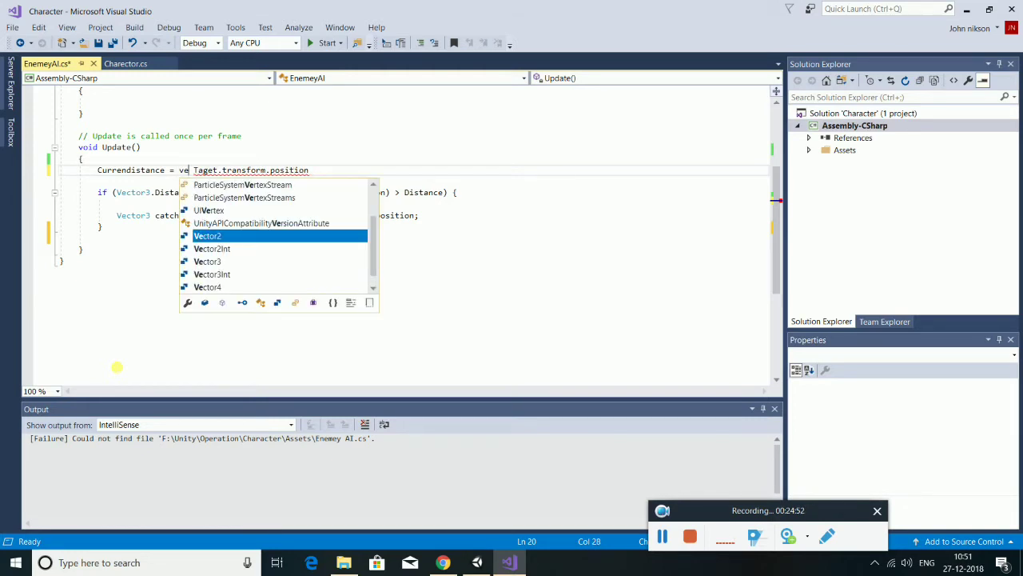
key("Down")
key("Down")
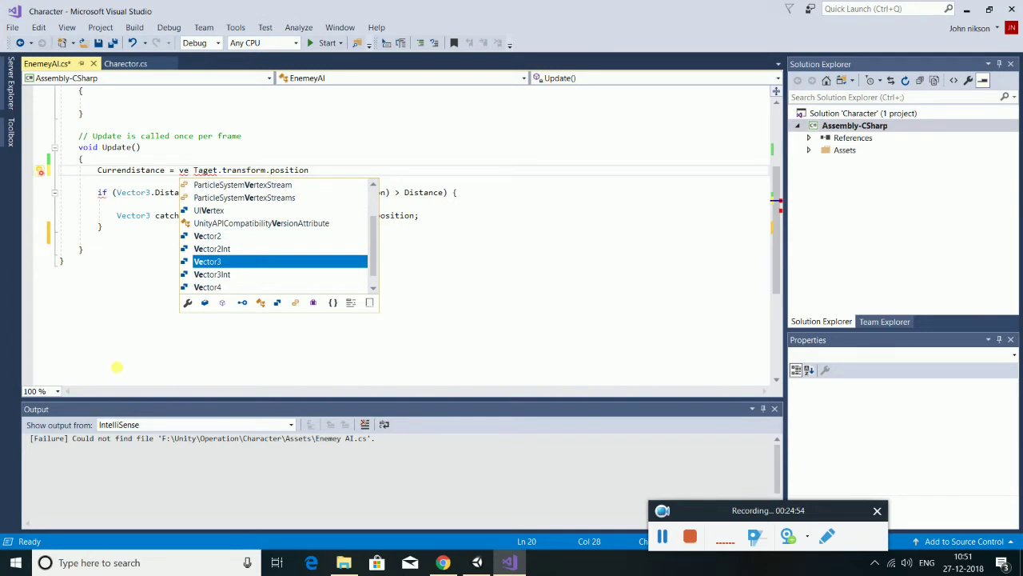
key("Tab")
type(".dist")
key("Tab")
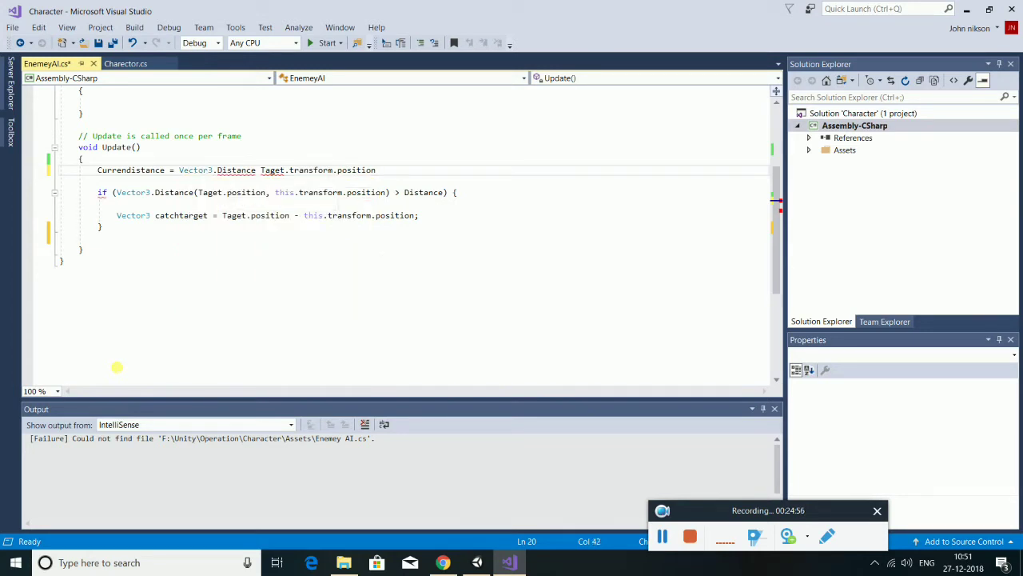
key("Right")
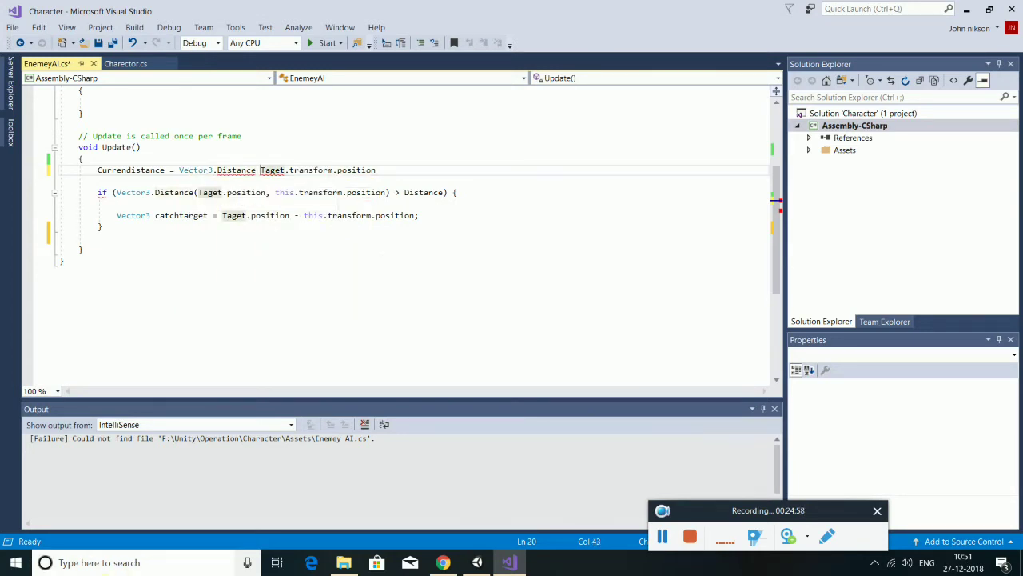
type("(")
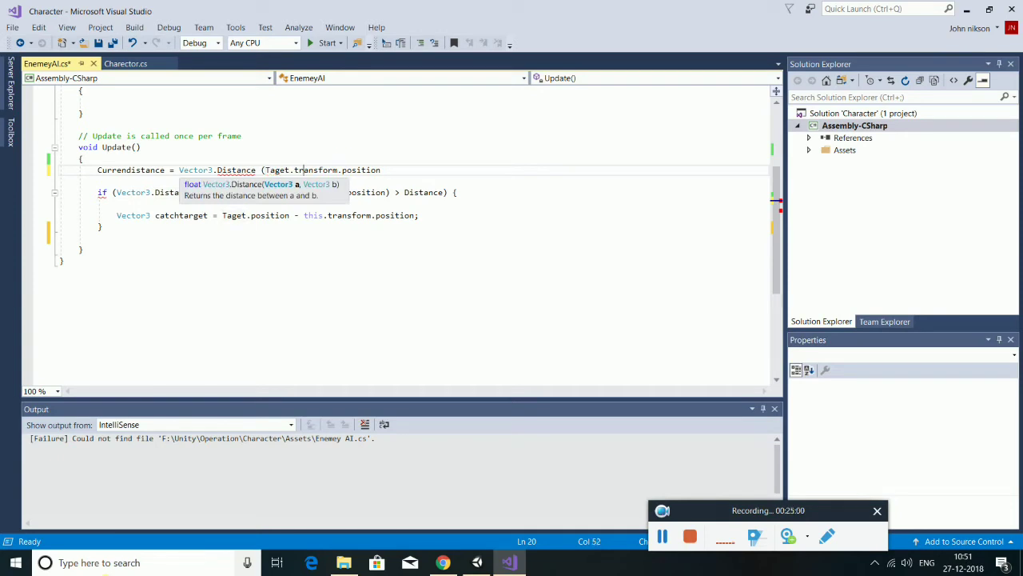
Add this.transform.position as the second Distance argument, save, and insert a blank line after the if block.
left_click(59, 181)
left_click(385, 170)
type(", ")
type("thi")
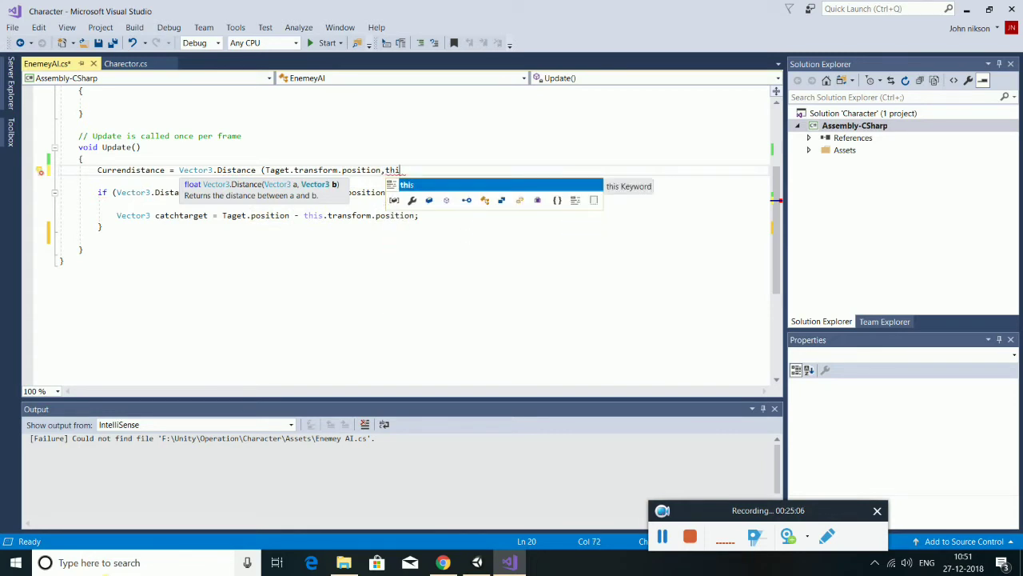
type("s.transform.position")
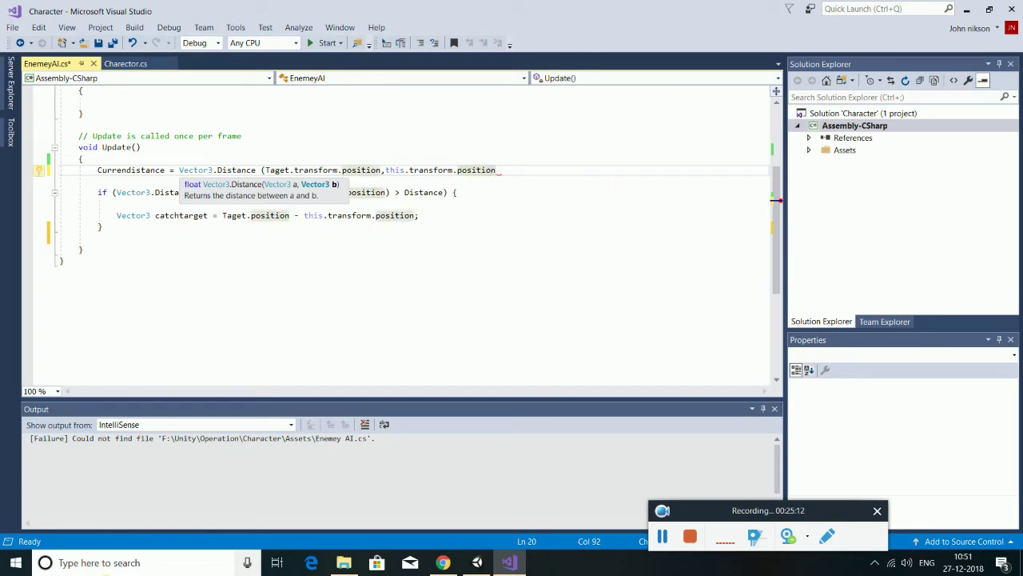
type(");")
key("ctrl+s")
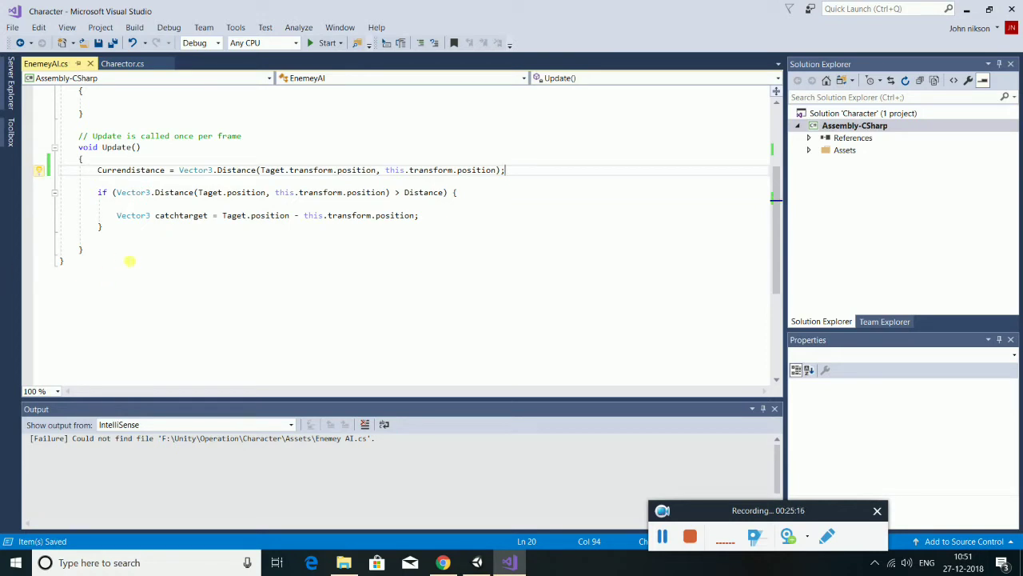
left_click(116, 238)
key("Return")
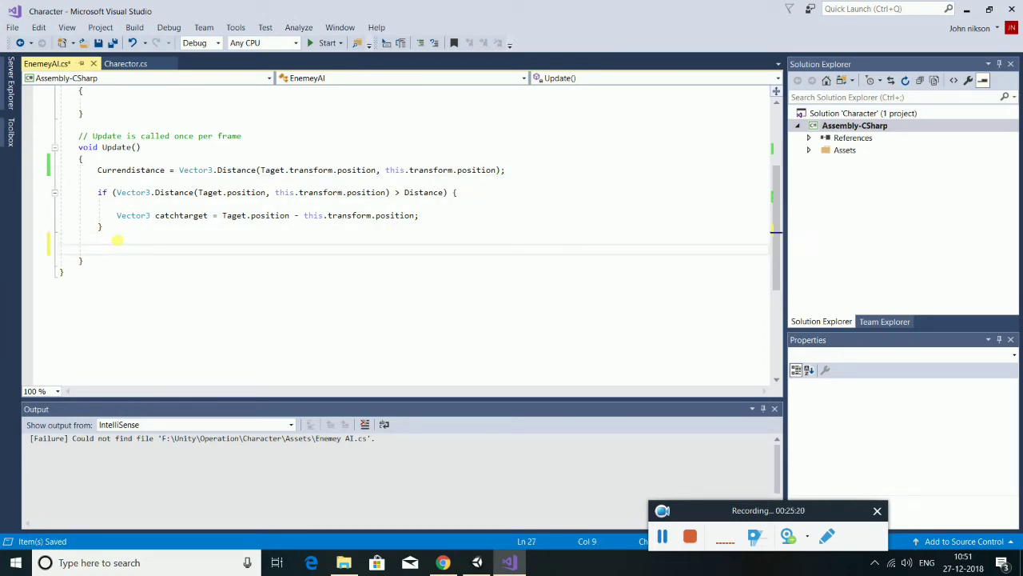
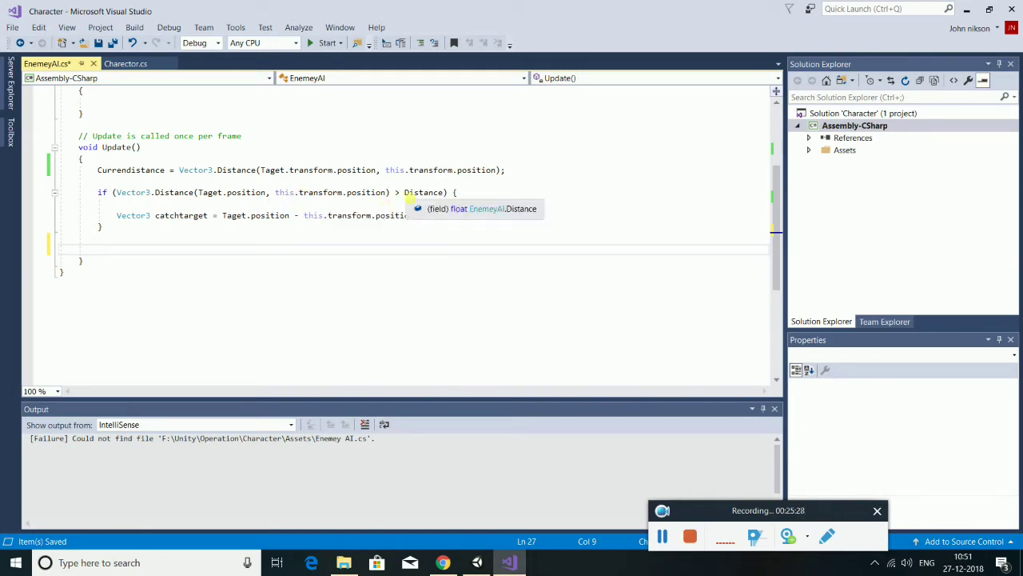
Change the if condition's comparison from '>' to '<' Distance.
left_click(395, 193)
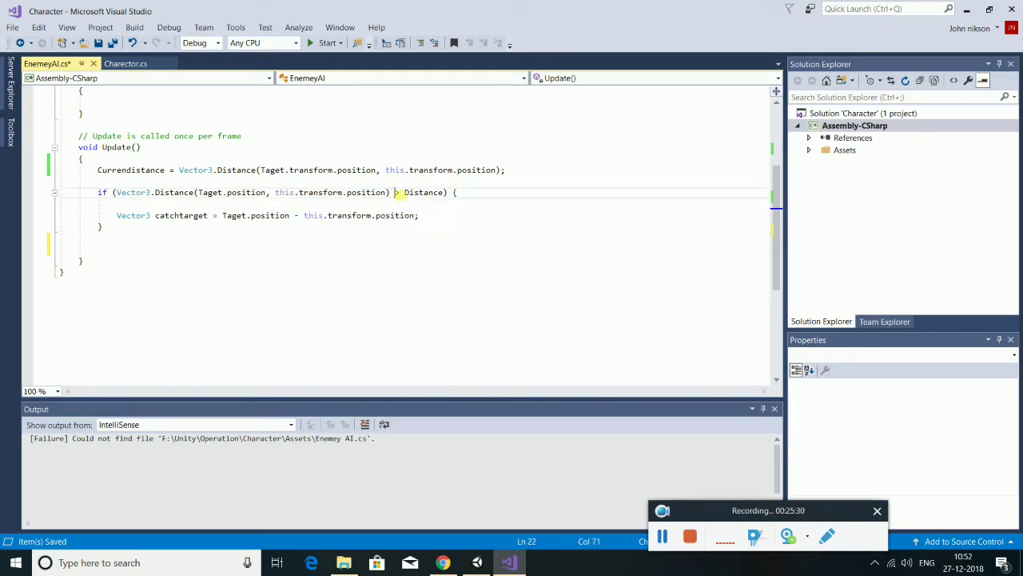
double_click(396, 193)
type("<")
Below the catchtarget line, begin 'this.transform.rotation = qu' inside the if block.
left_click(109, 245)
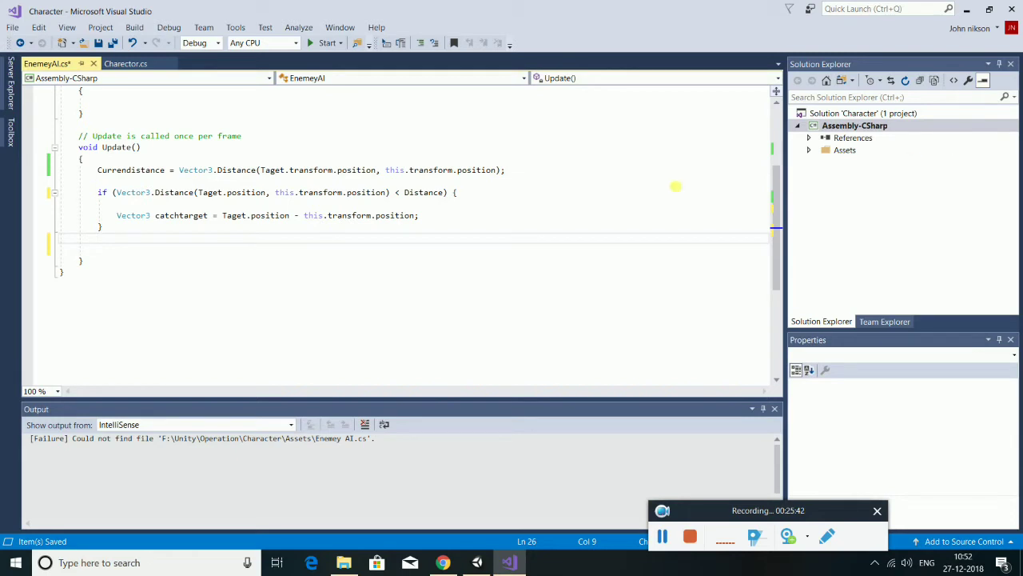
left_click(428, 218)
key("Return")
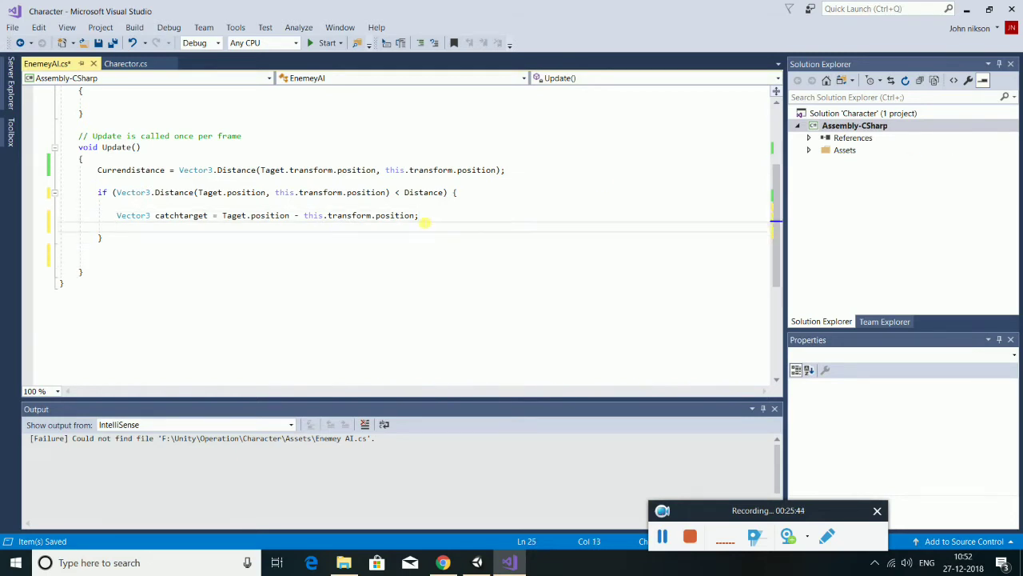
type("thi")
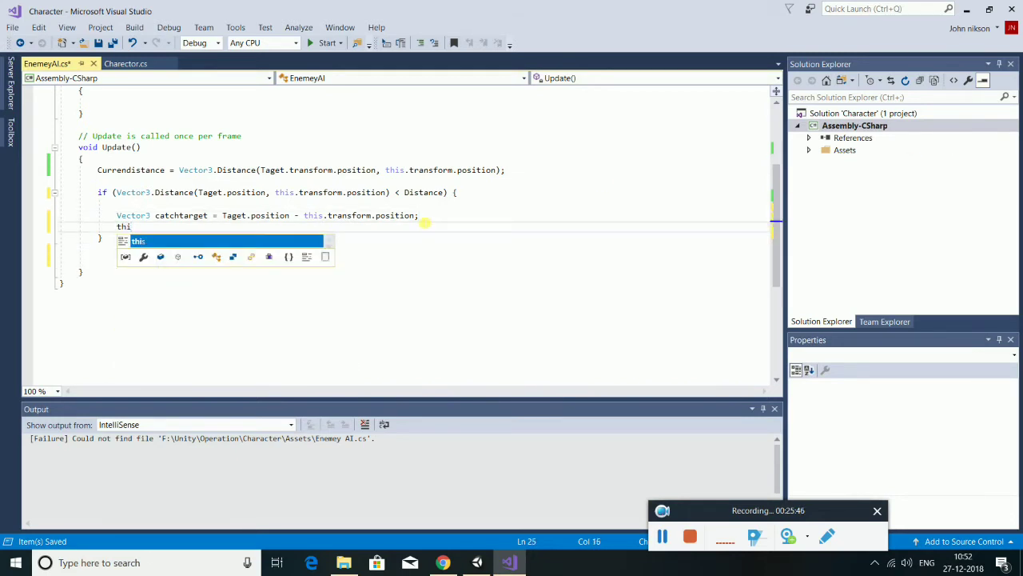
type("s.")
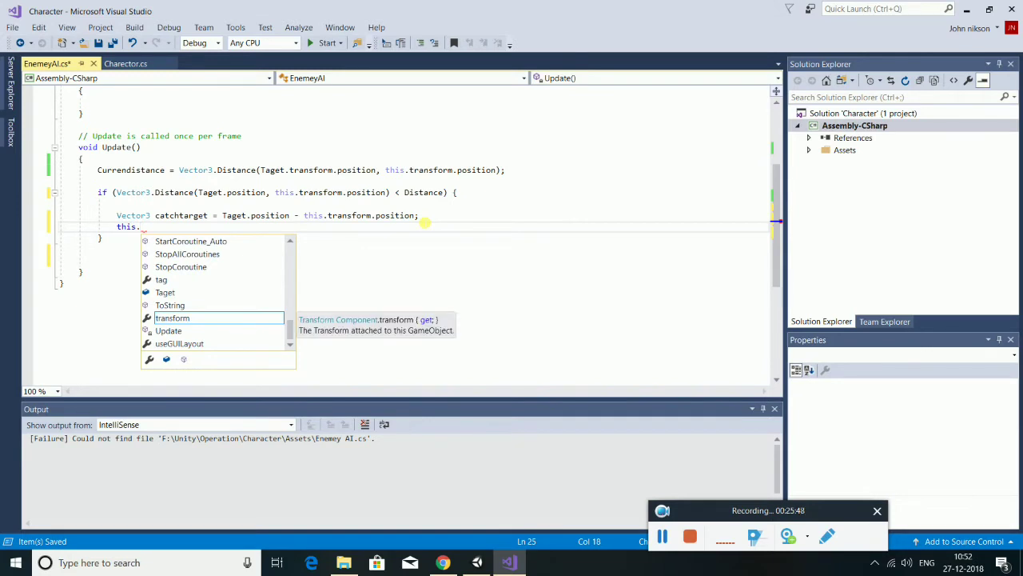
type("transform.")
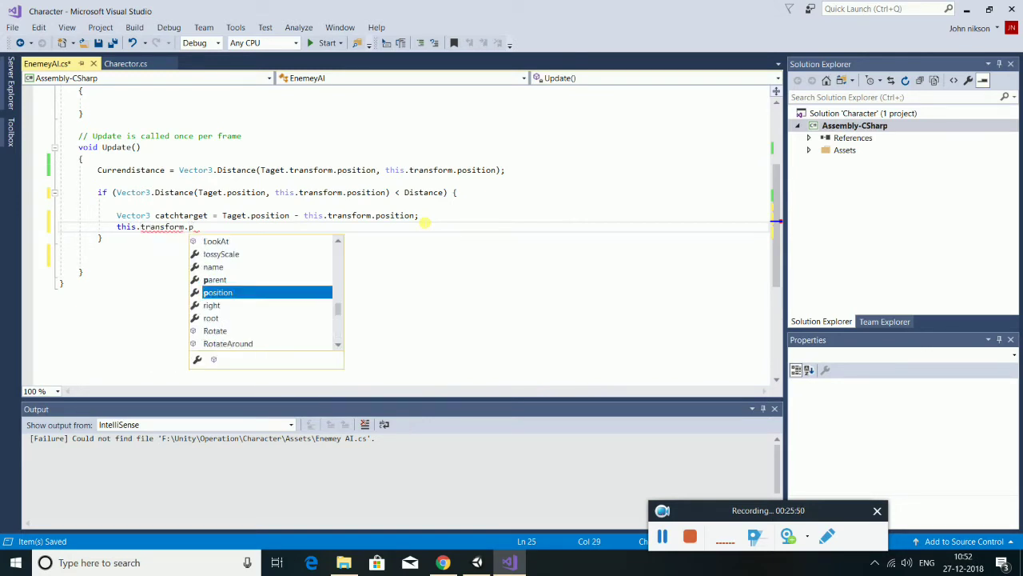
type("po")
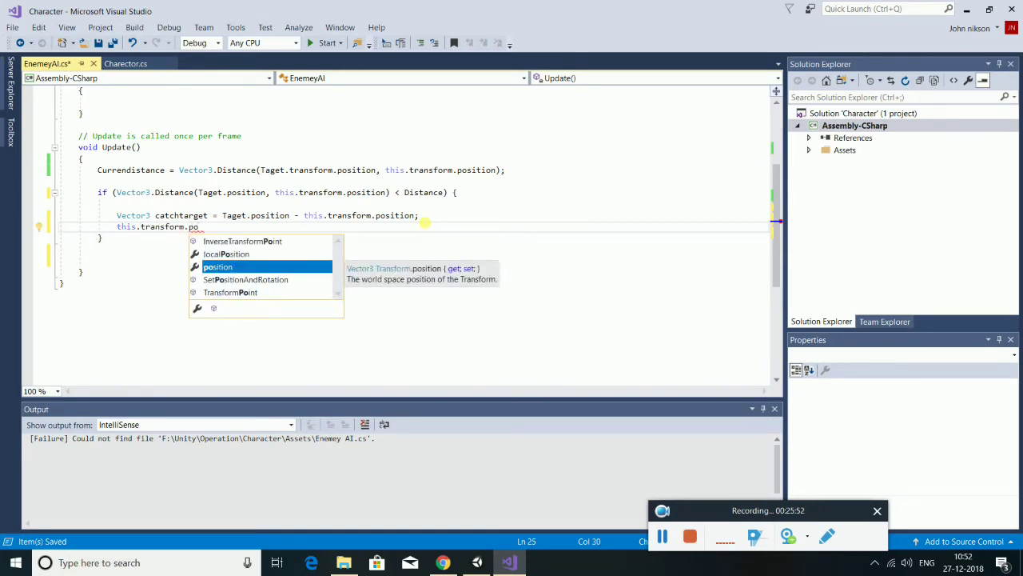
key("BackSpace")
key("BackSpace")
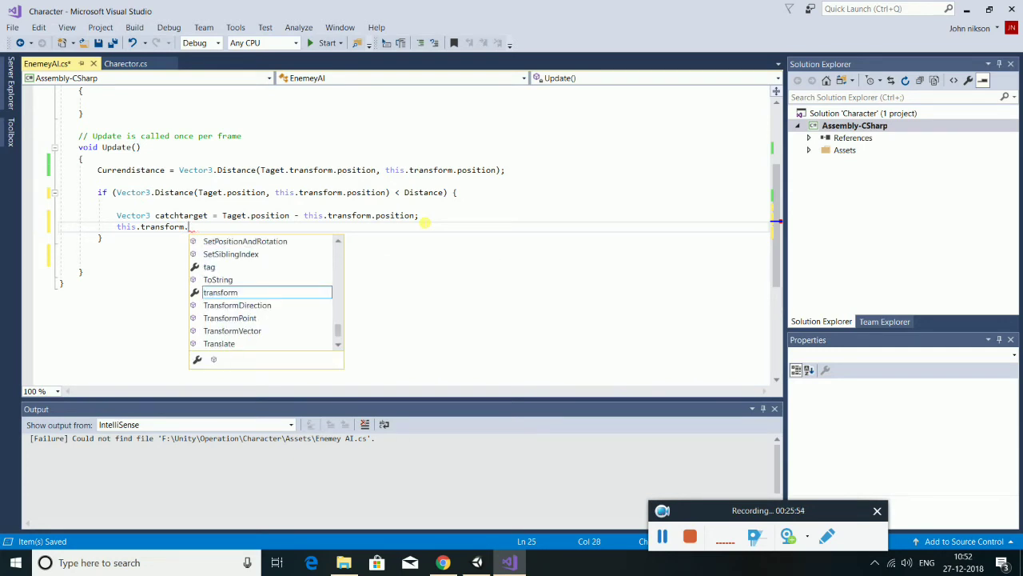
key("BackSpace")
type(".t")
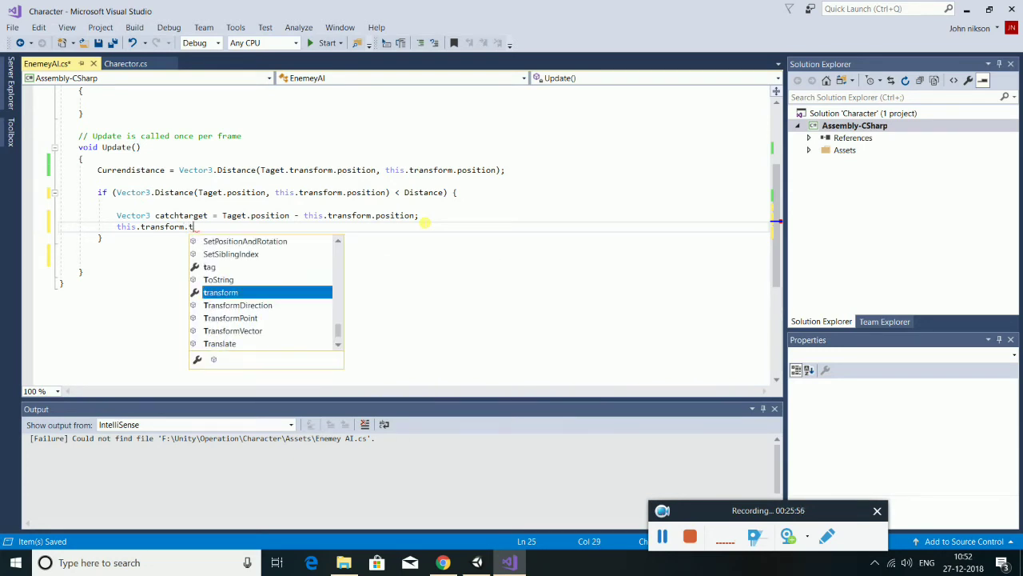
key("BackSpace")
type("re")
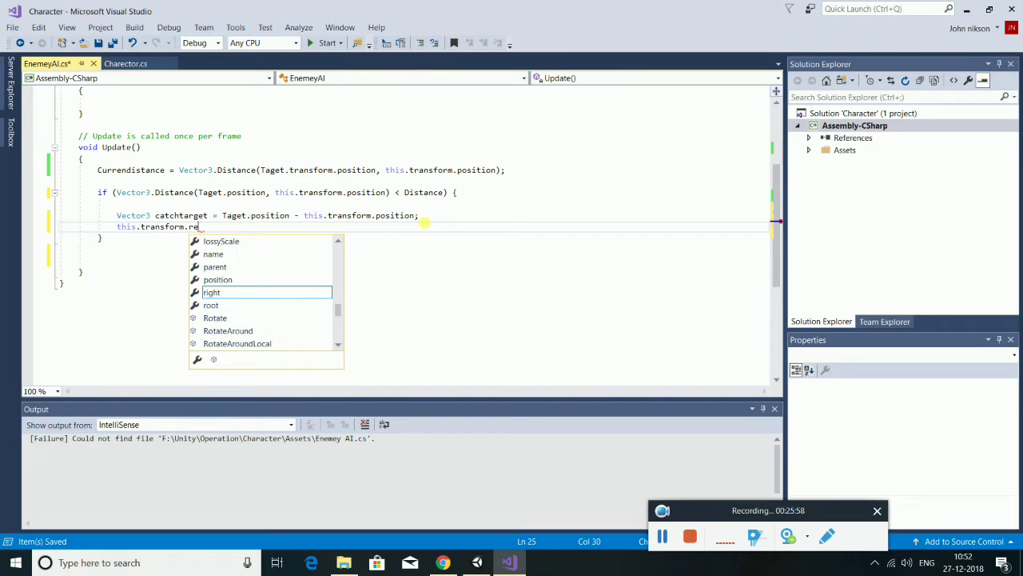
key("BackSpace")
type("o")
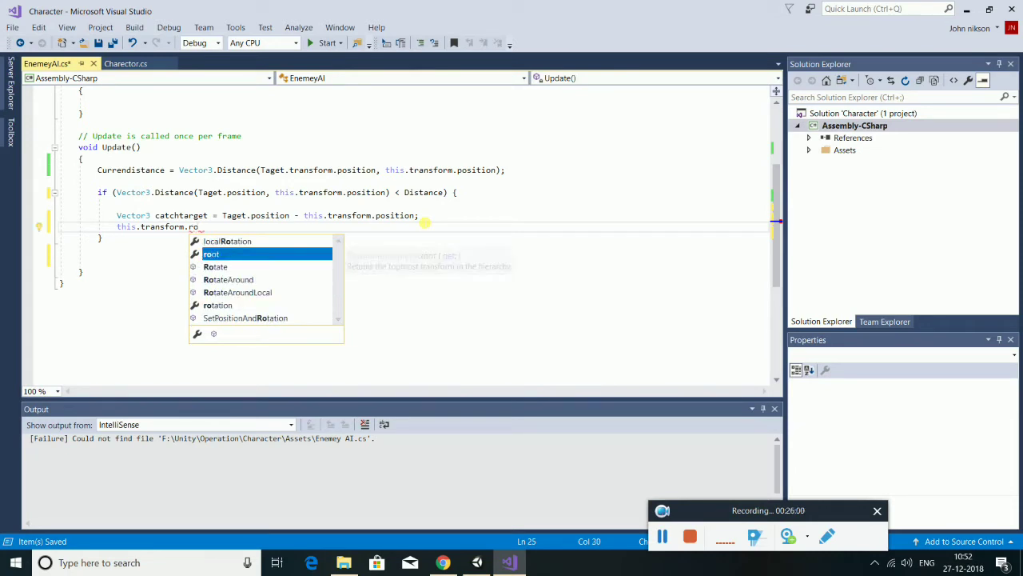
key("Down")
key("Down")
key("Down")
key("Down")
key("space")
type("tation = ")
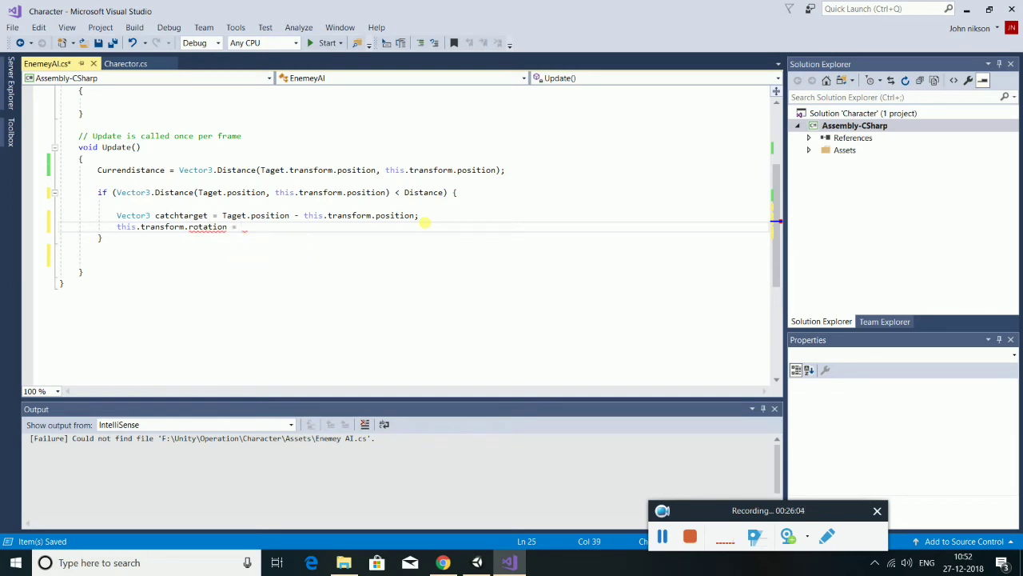
type("qu")
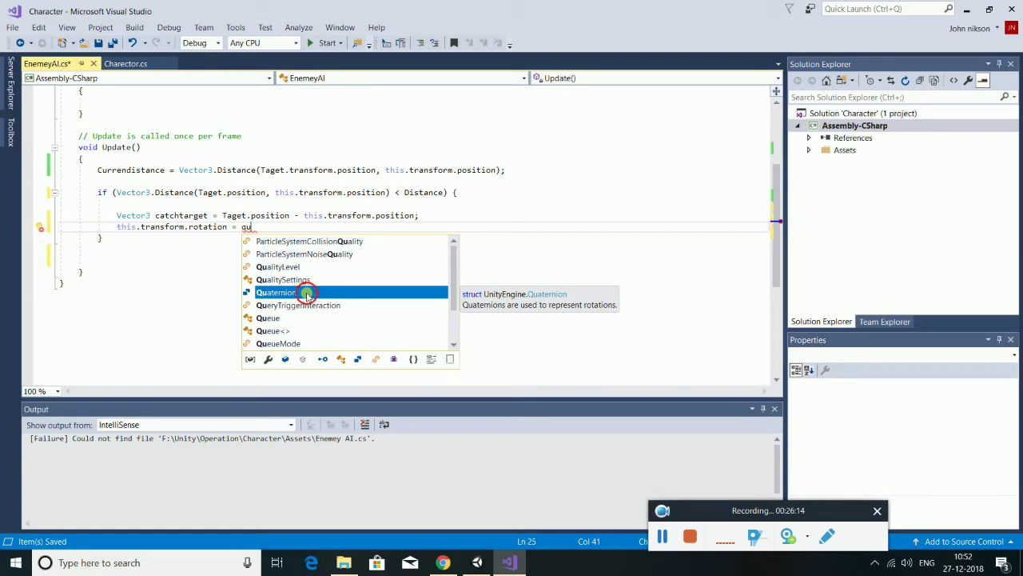
Complete the line as Quaternion.Slerp(this.transform.rotation, Quaternion.LookRotation()) using IntelliSense.
double_click(307, 293)
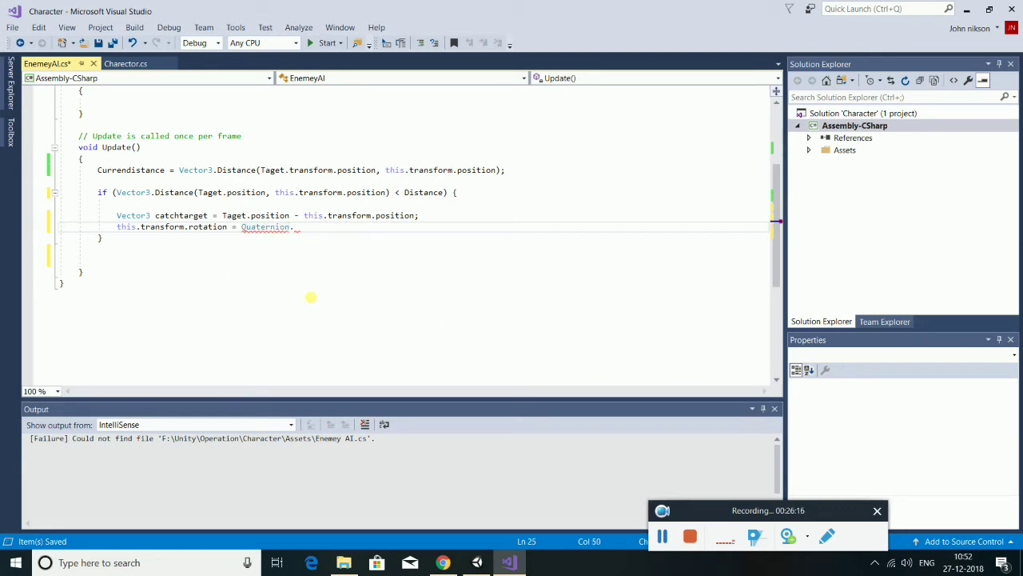
type(".")
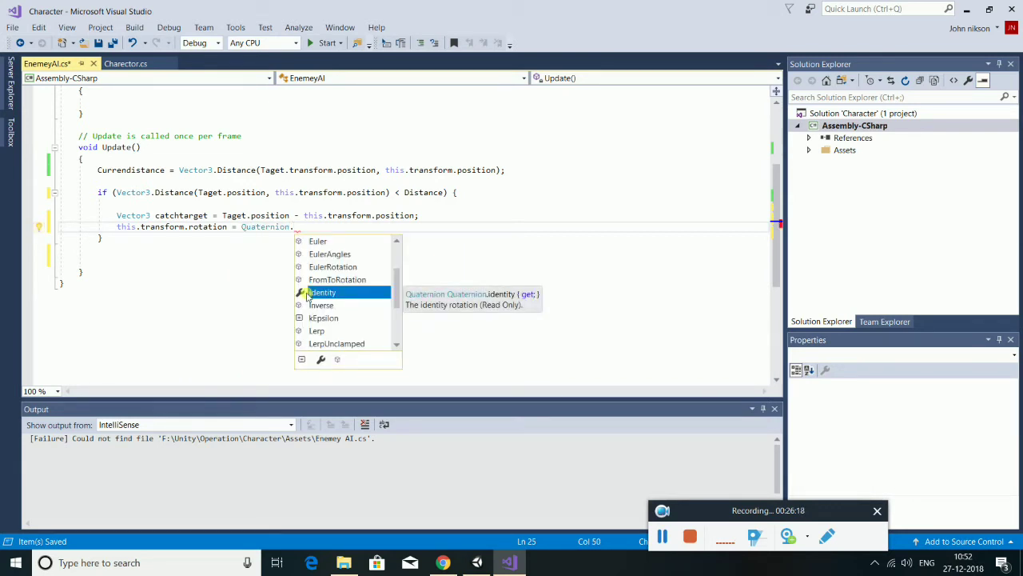
type("sl")
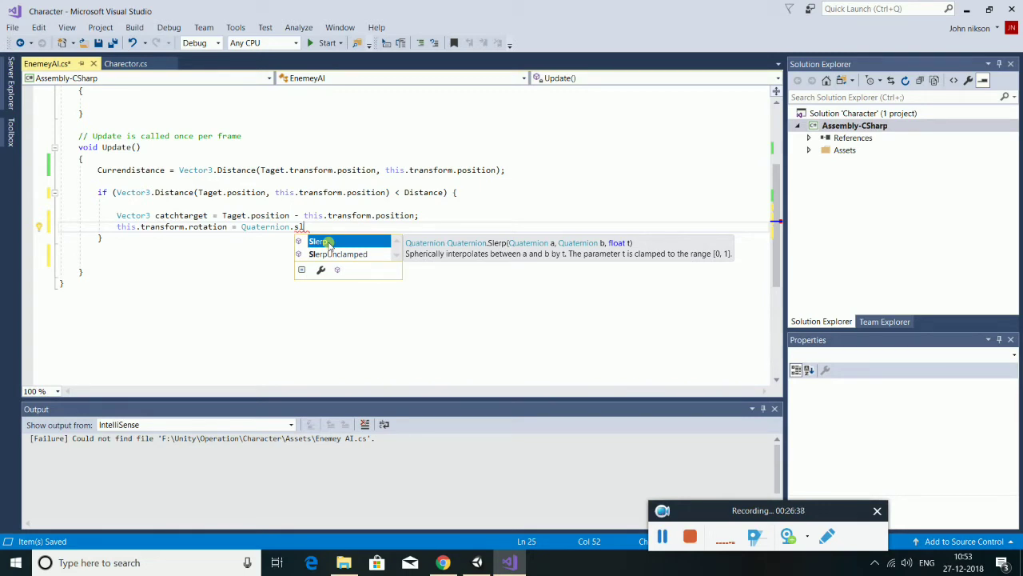
double_click(328, 242)
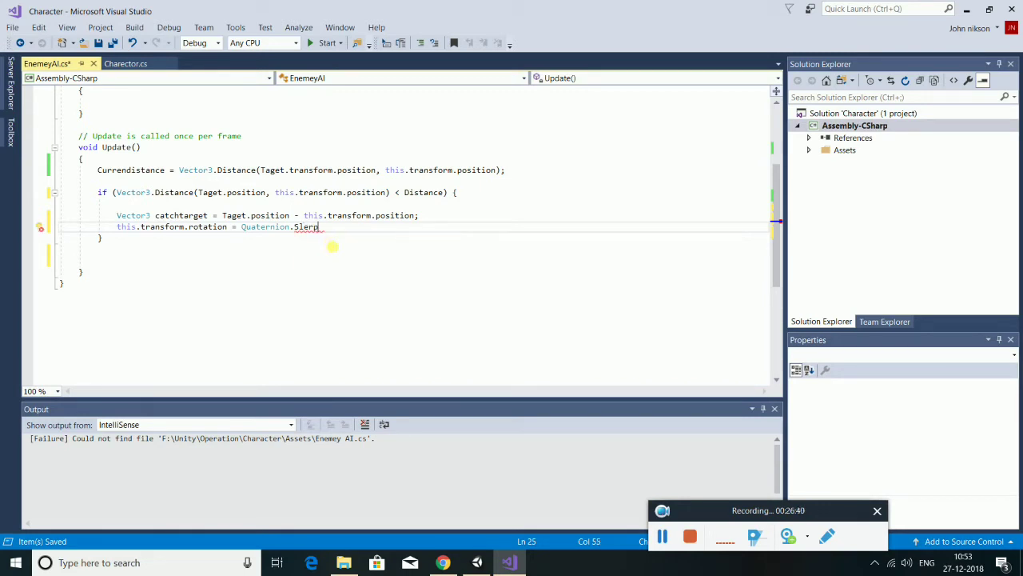
type("()")
type("hi")
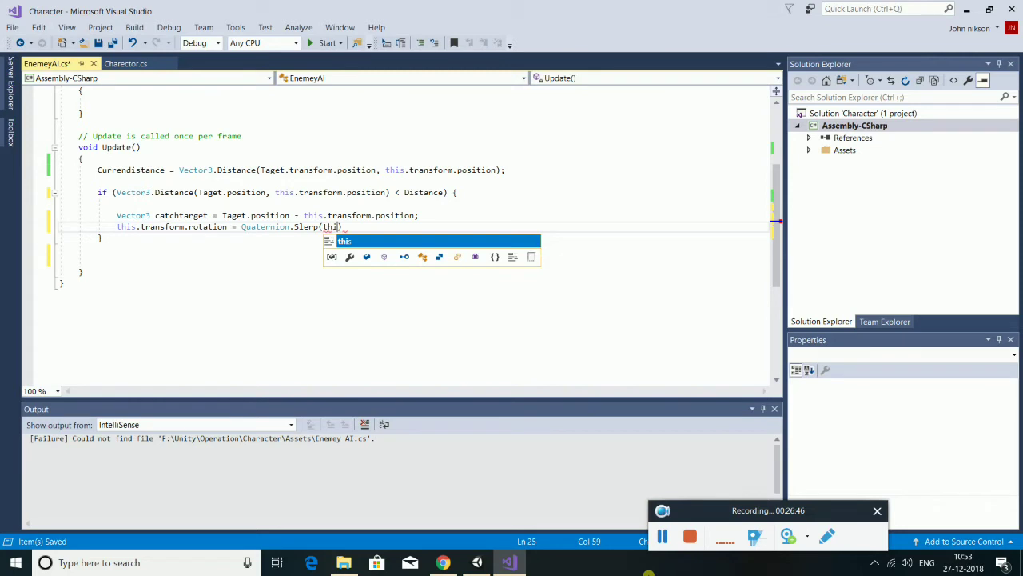
type("s.tr")
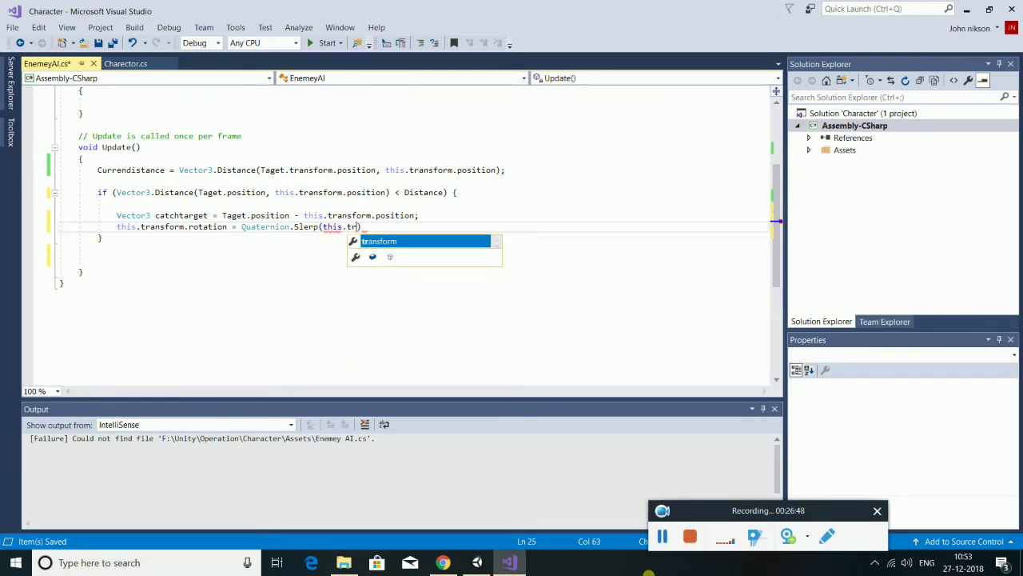
type(".")
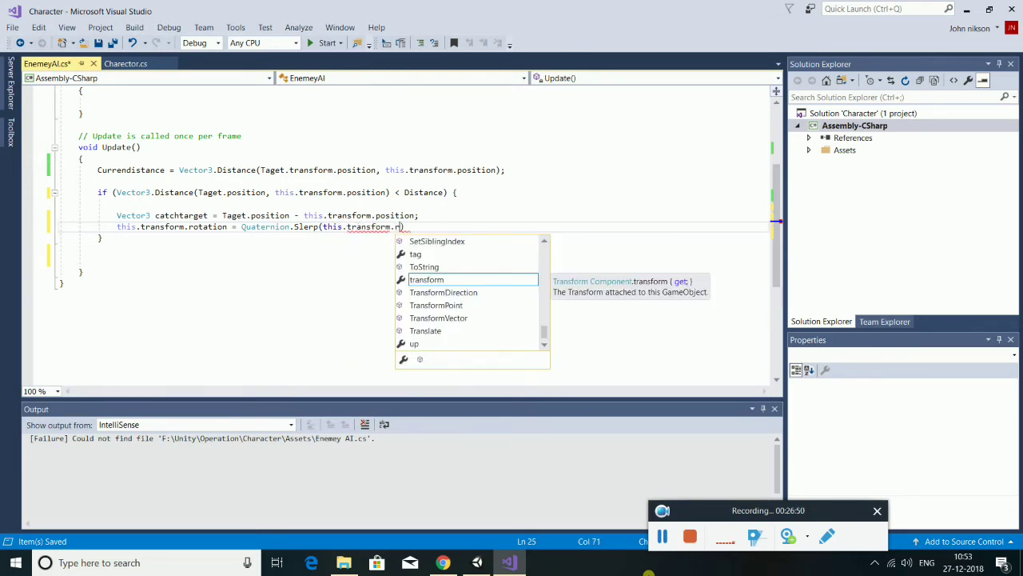
type("r")
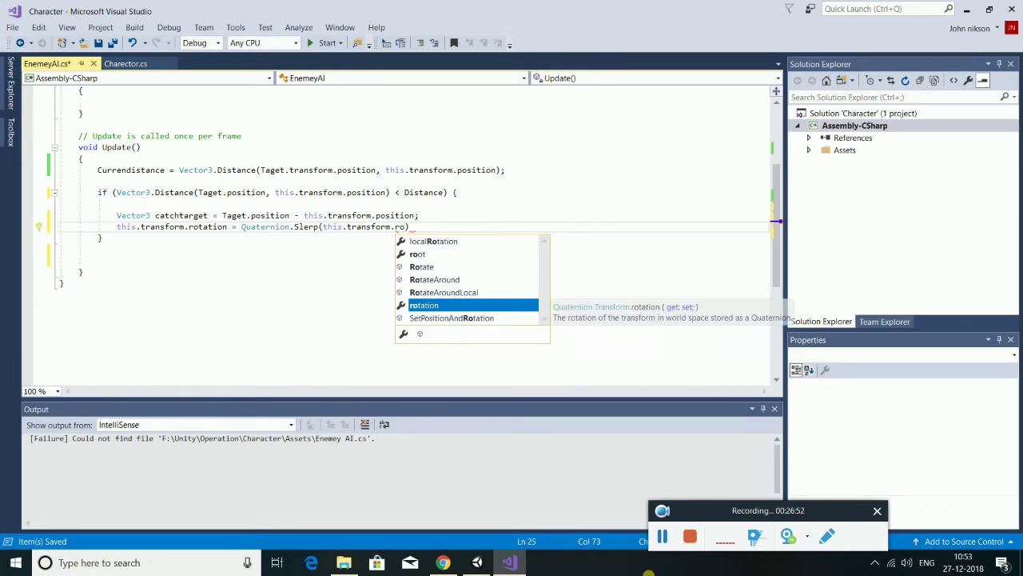
type(",")
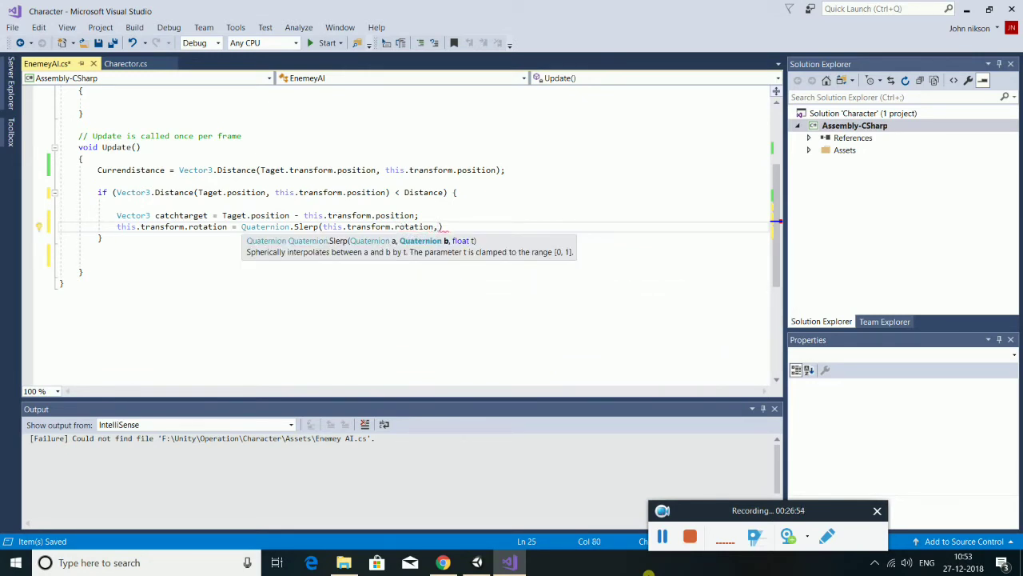
type("qu")
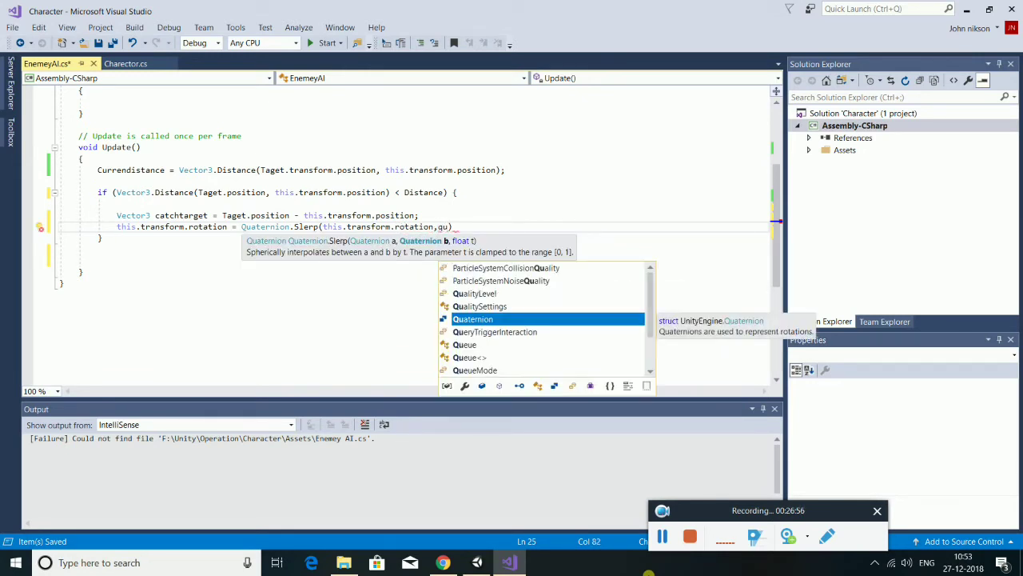
type(".loo")
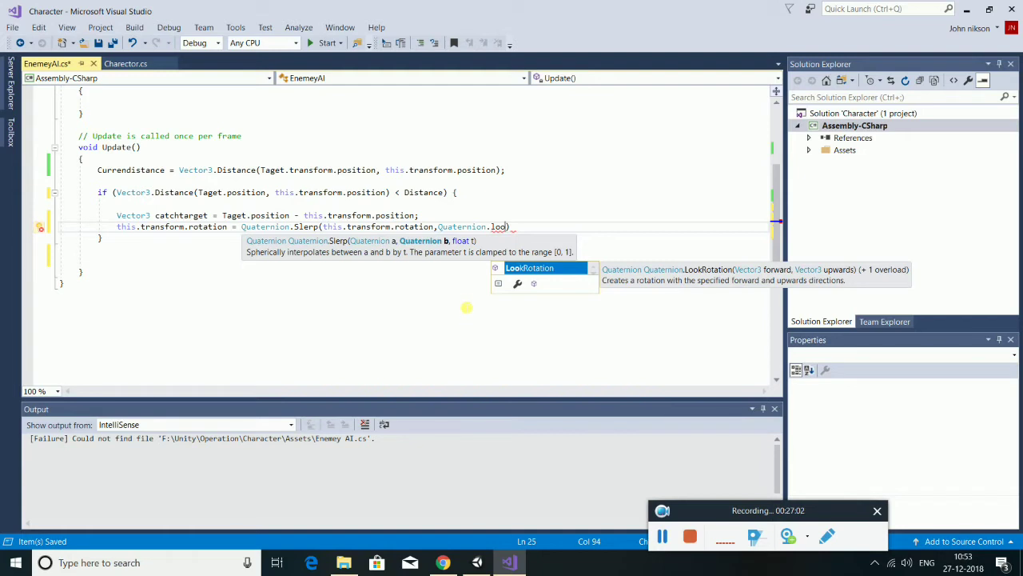
left_click(532, 270)
type("()")
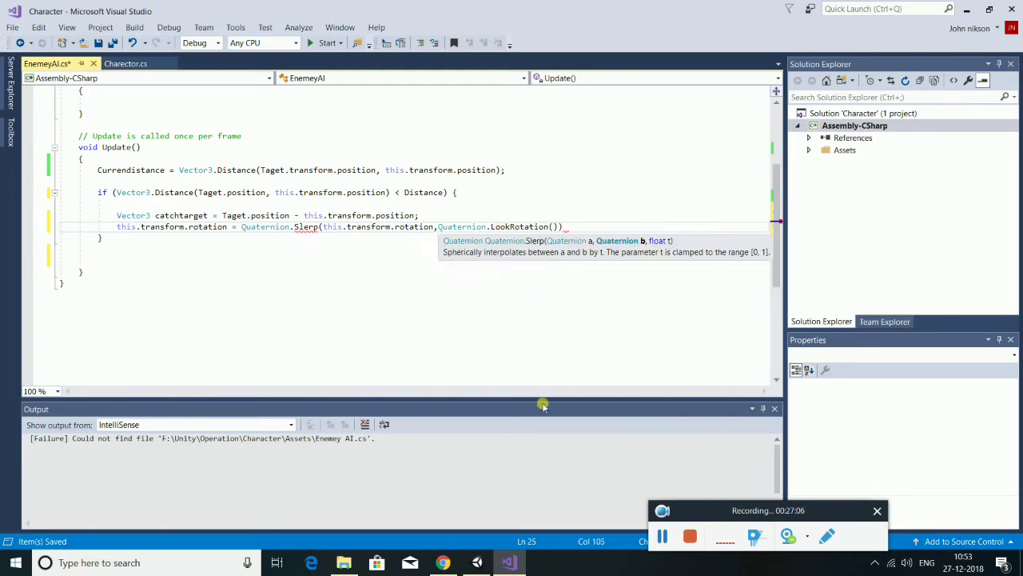
Pass catchtarget to LookRotation, end the Slerp call with 5f, and save EnemeyAI.cs.
double_click(192, 216)
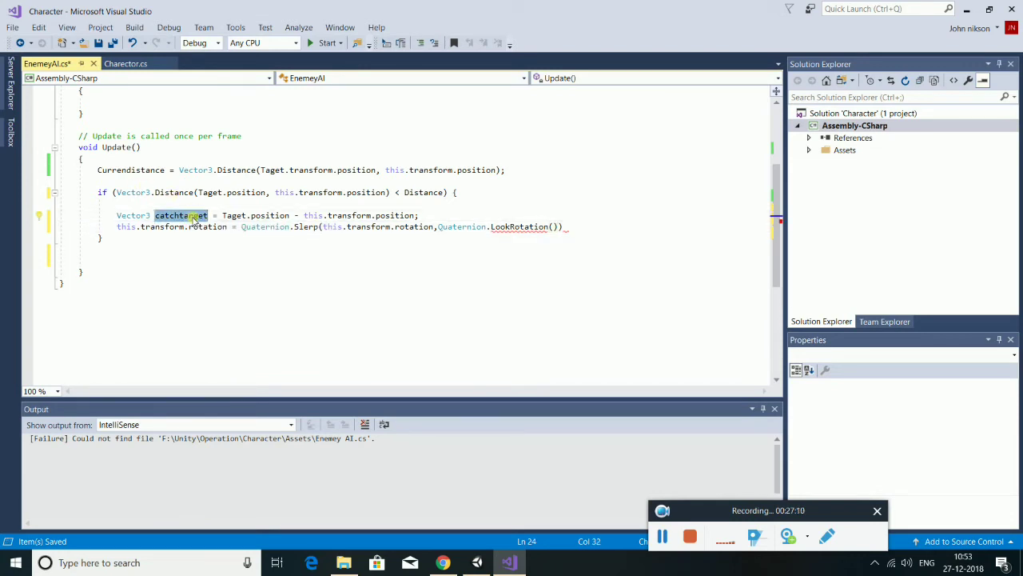
right_click(192, 220)
left_click(249, 447)
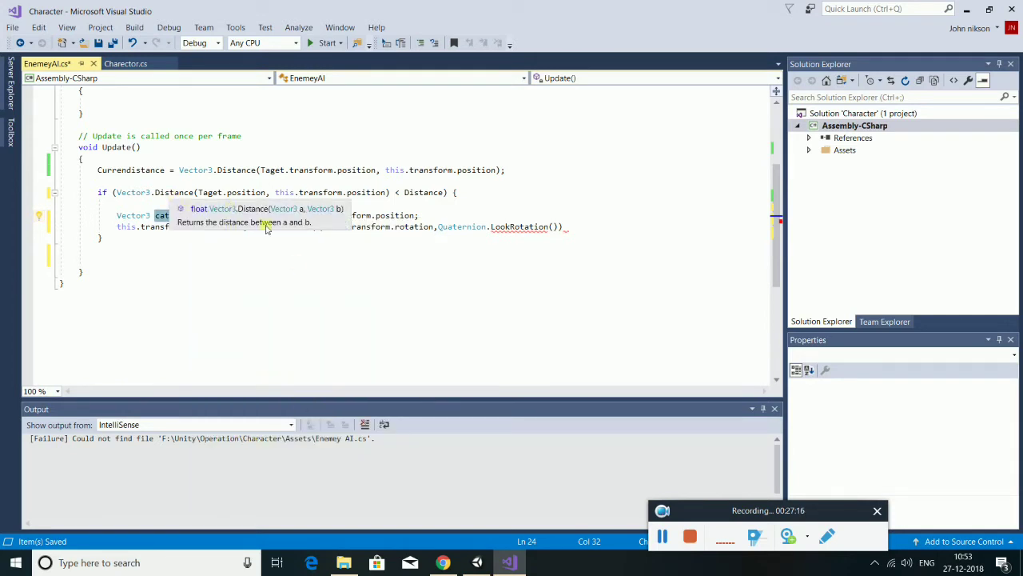
left_click(556, 228)
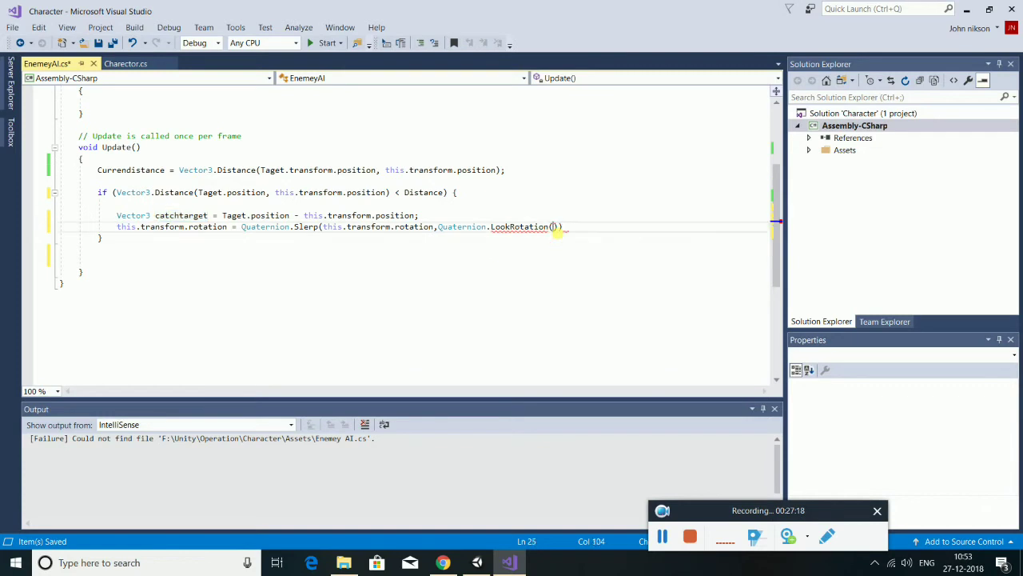
right_click(555, 228)
left_click(589, 475)
type("), ")
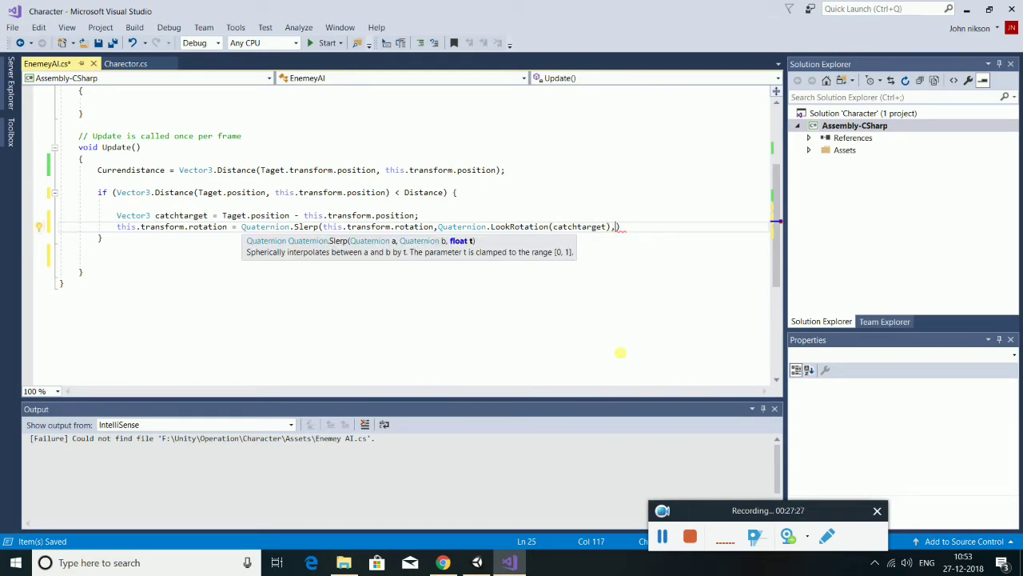
type("5")
type("f")
type(");")
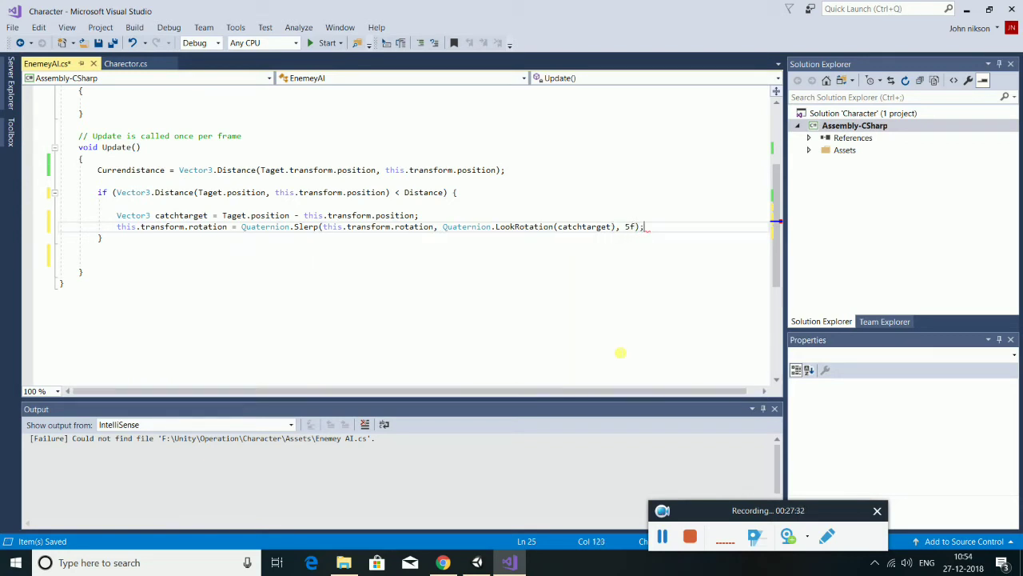
key("ctrl+s")
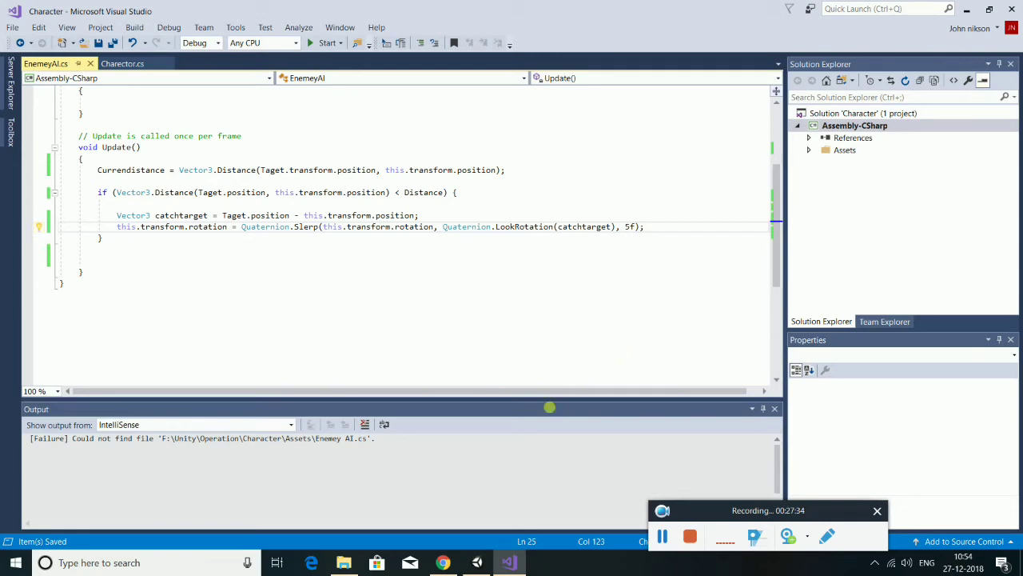
left_click(469, 564)
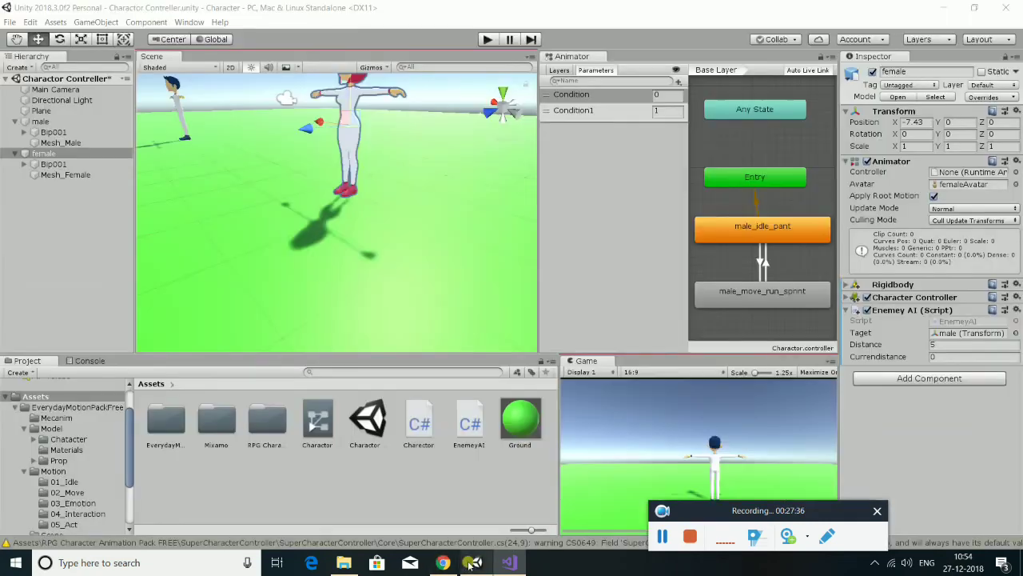
left_click(484, 41)
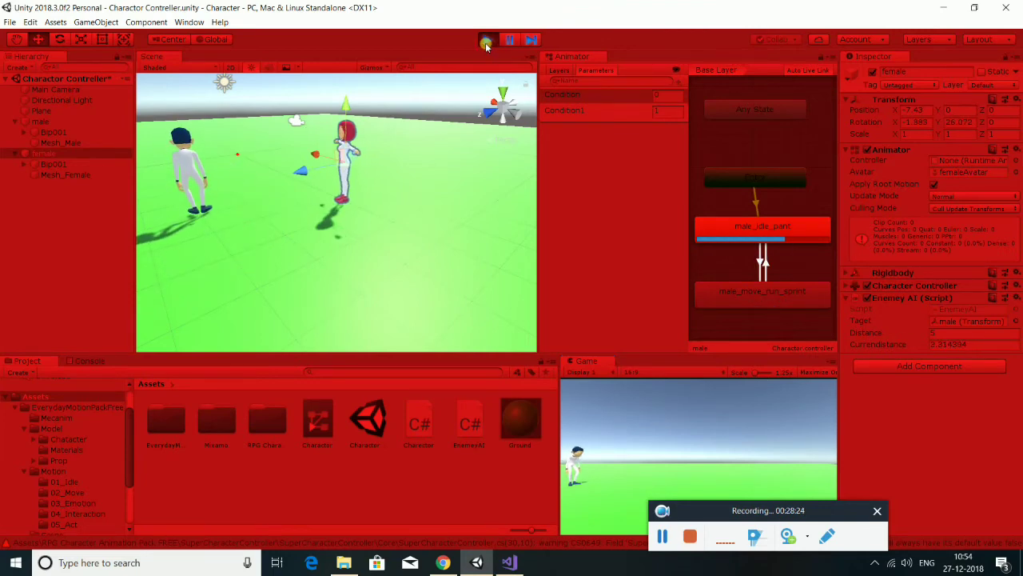
key("ctrl+p")
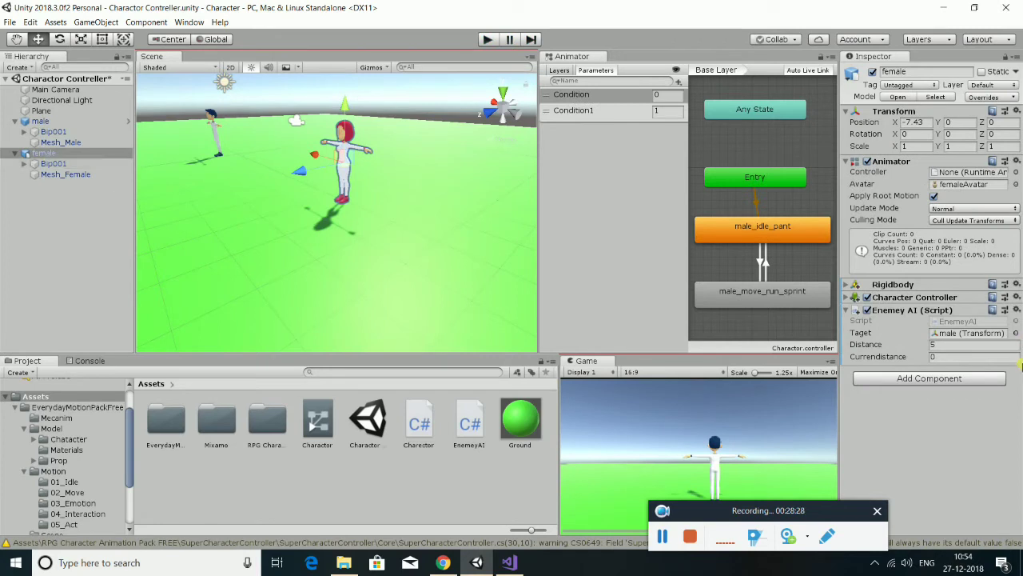
Raise the female character to Y 0.28 in Unity.
left_click(844, 313)
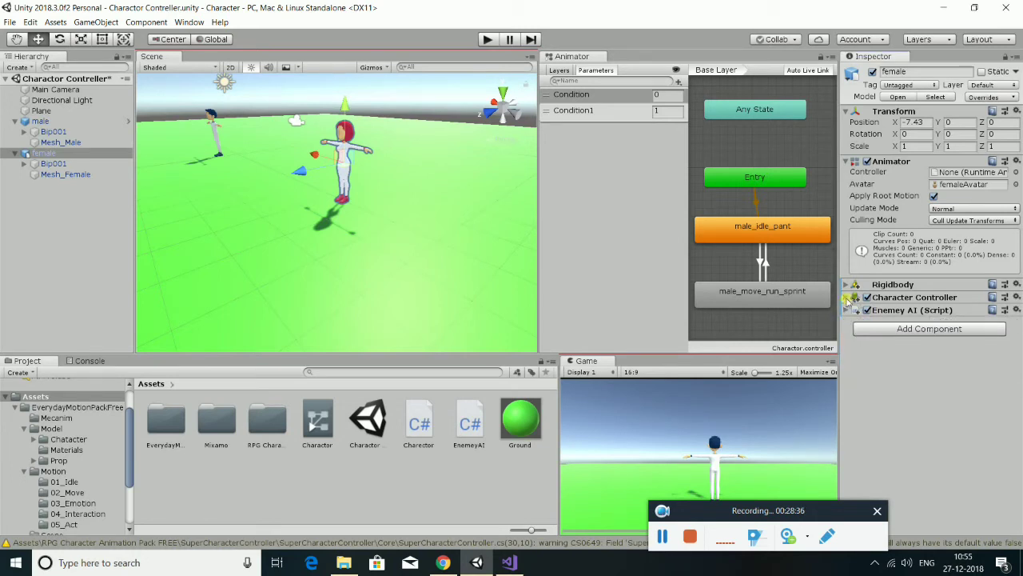
left_click(847, 297)
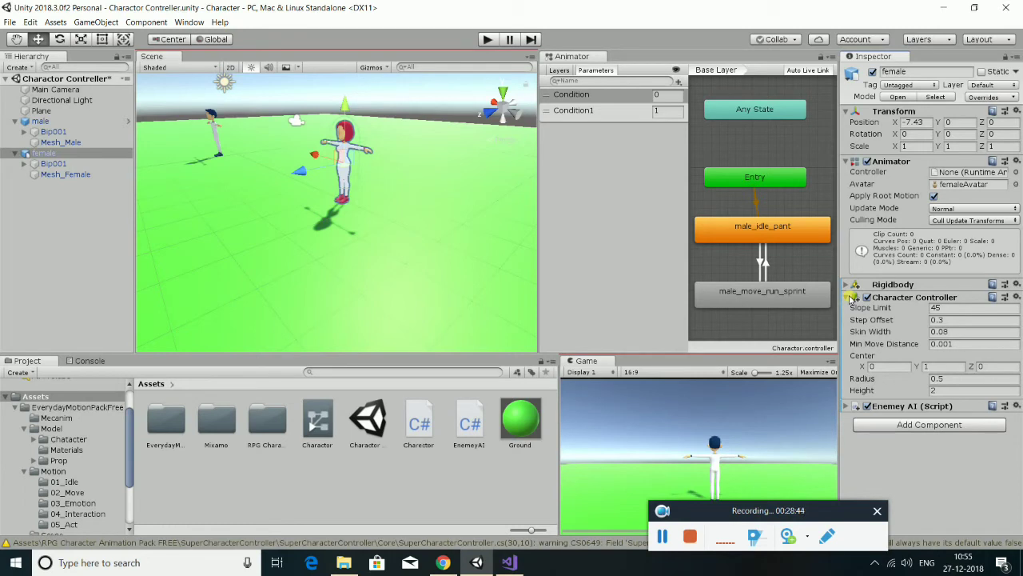
left_click(849, 284)
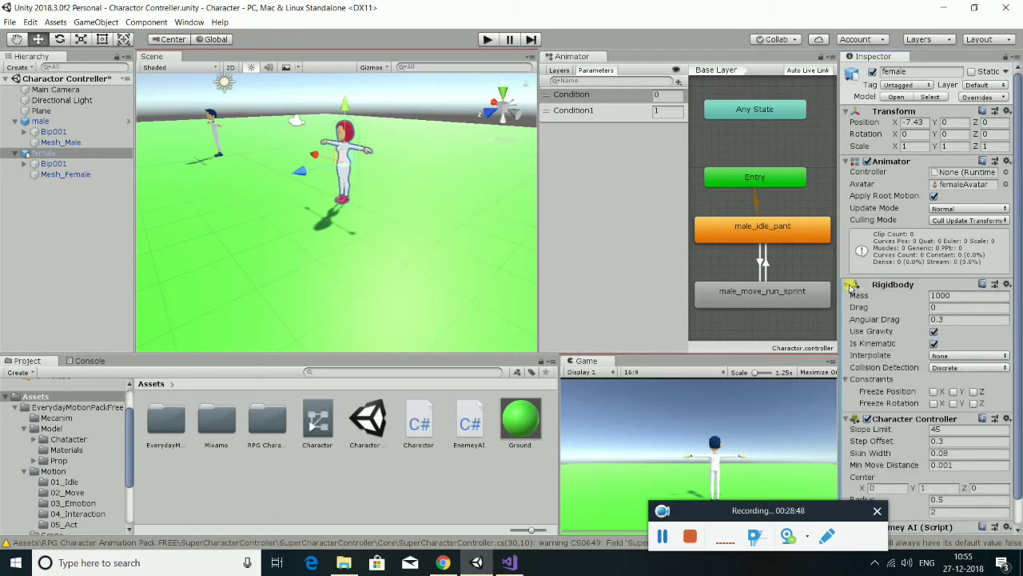
left_click(850, 284)
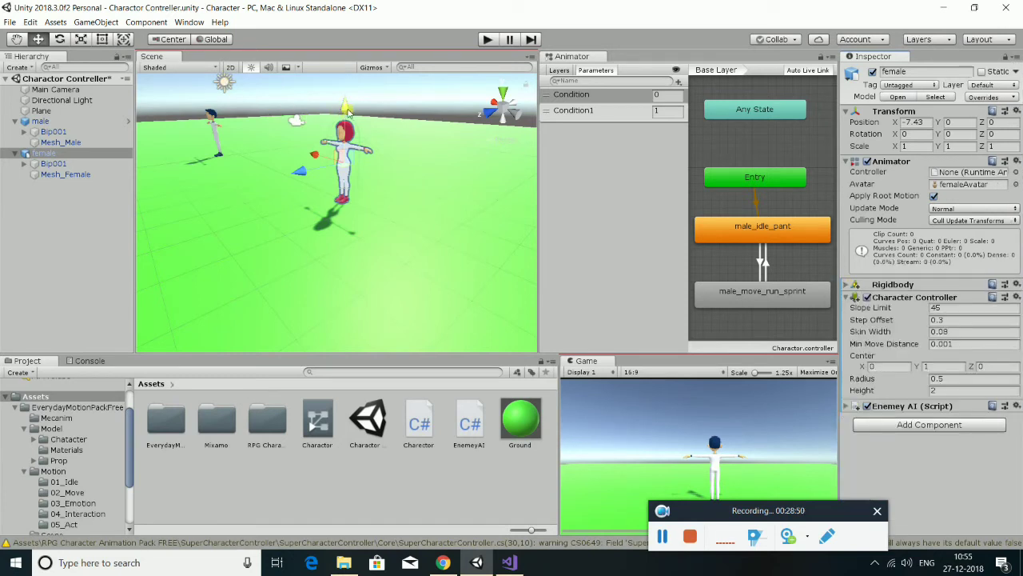
left_click_drag(345, 111, 348, 100)
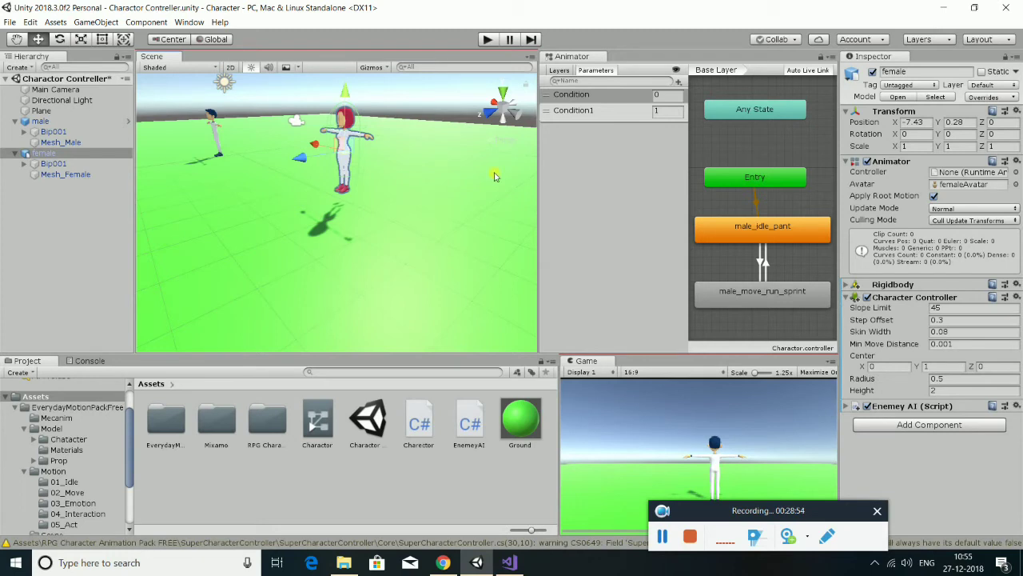
Assign the Charactor controller to the female's Animator, then return to the EnemeyAI script.
left_click(318, 428)
left_click_drag(318, 427, 976, 173)
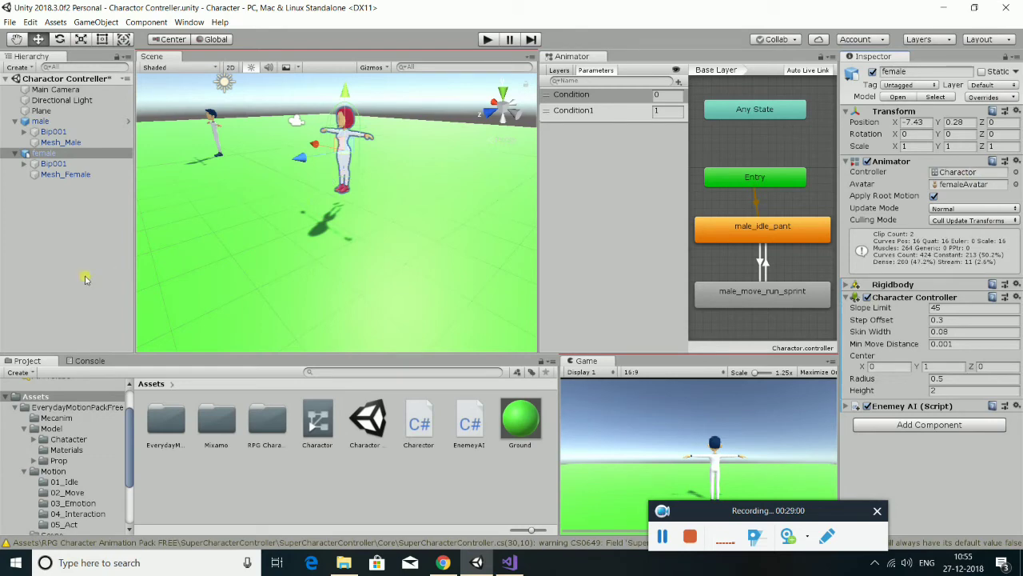
key("alt+Tab")
key("alt+Tab")
key("alt+Tab")
scroll(275, 309, "up", 3)
left_click(230, 159)
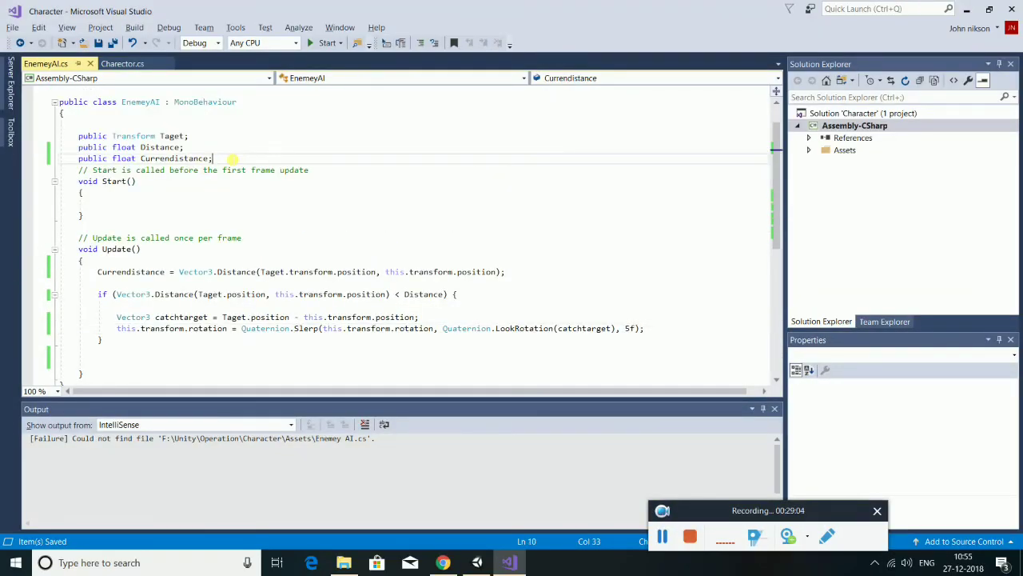
Declare 'Animator eanim;' below Currendistance, checking Charactor.cs for reference.
key("Return")
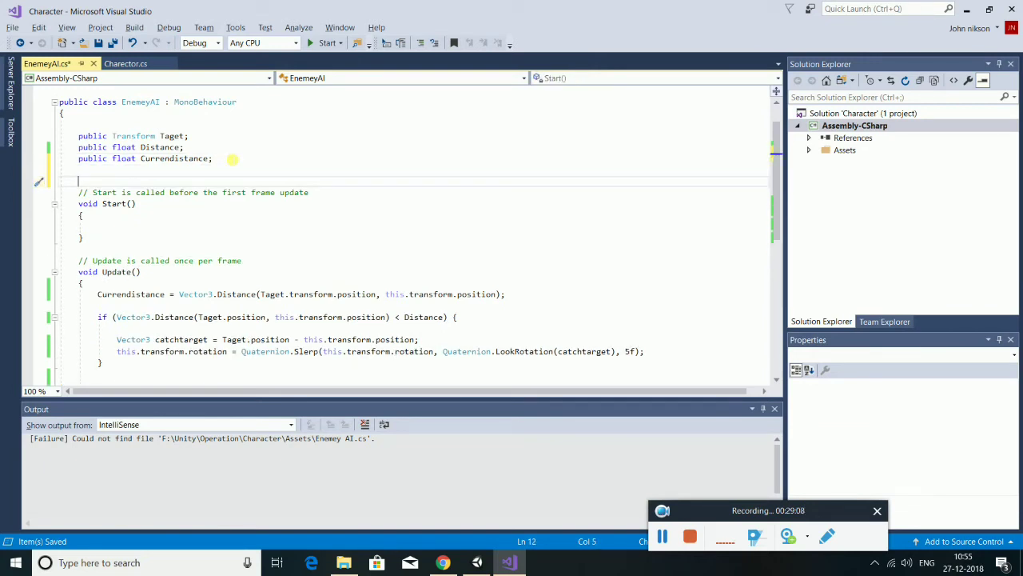
type("an")
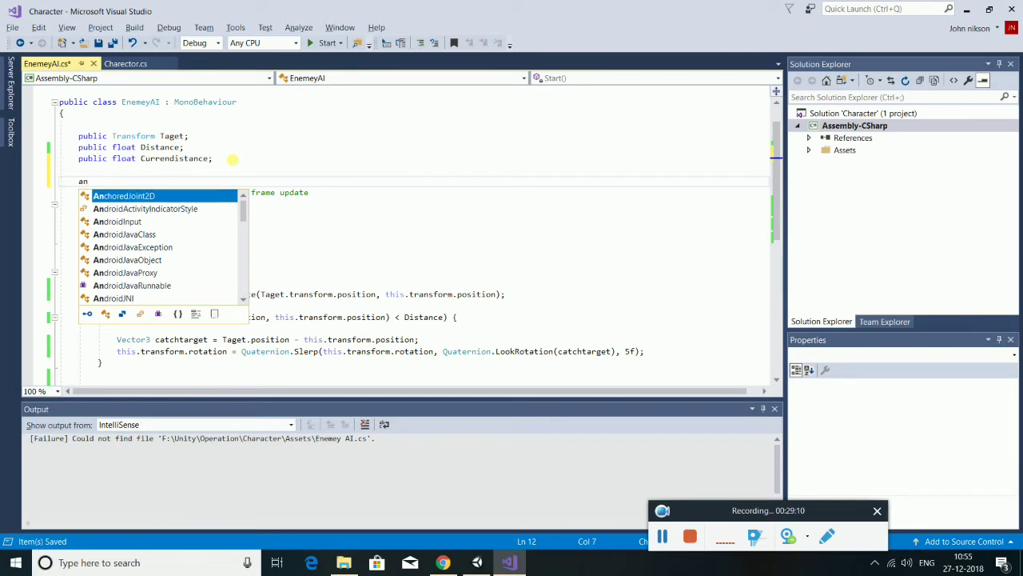
type("ima")
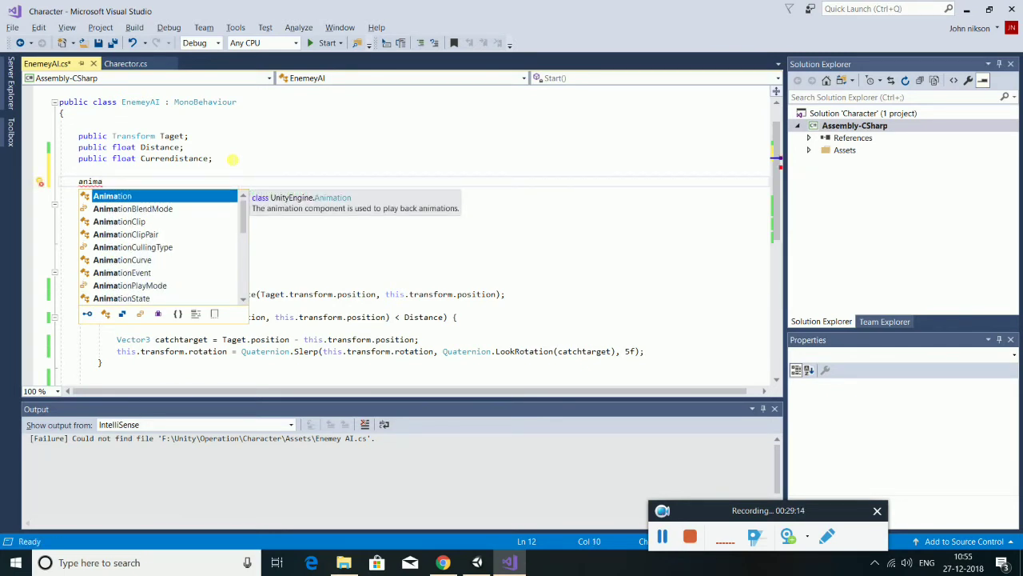
type("to")
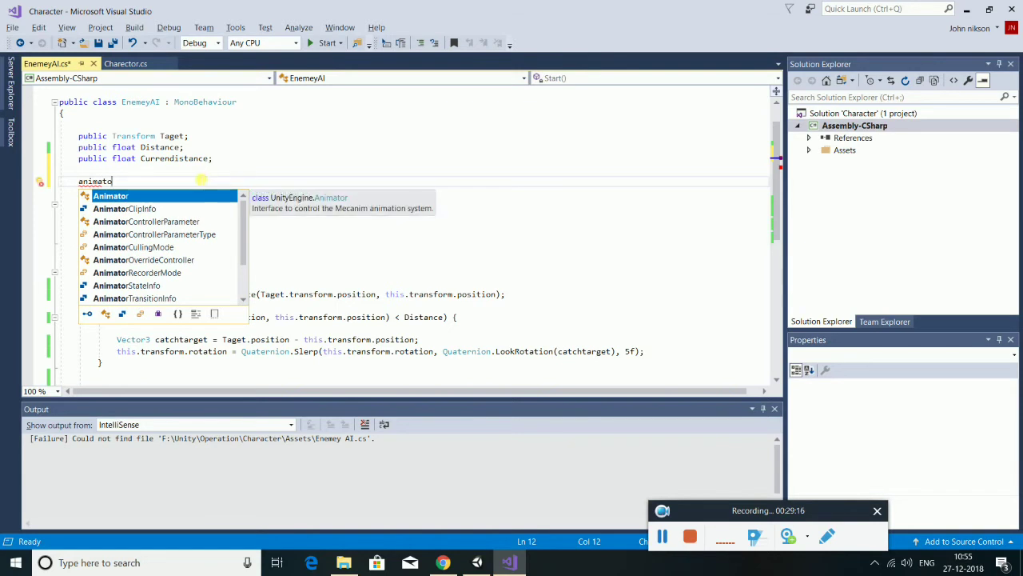
type("r")
key("Tab")
left_click(126, 63)
scroll(140, 202, "up", 1)
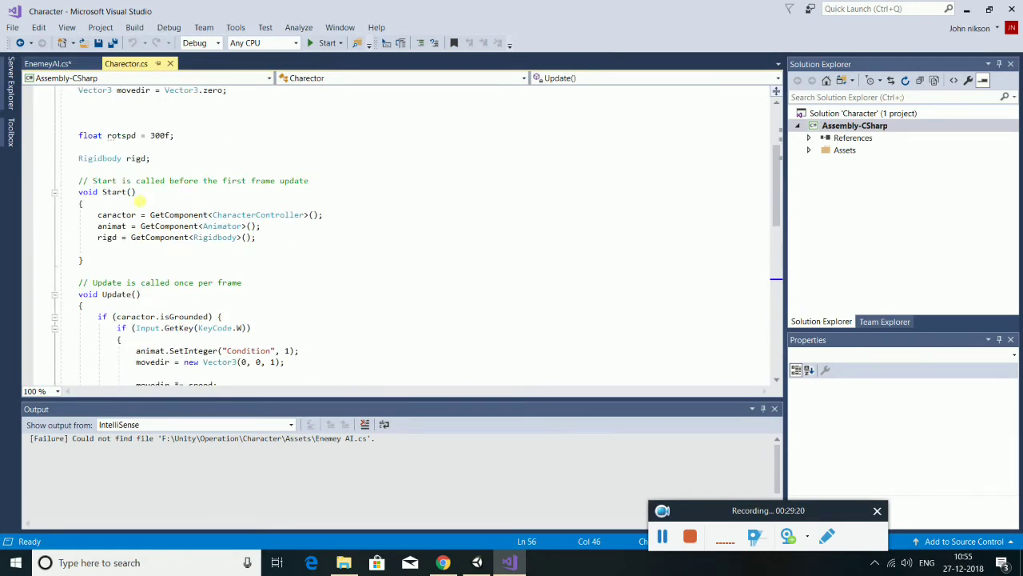
scroll(140, 201, "up", 1)
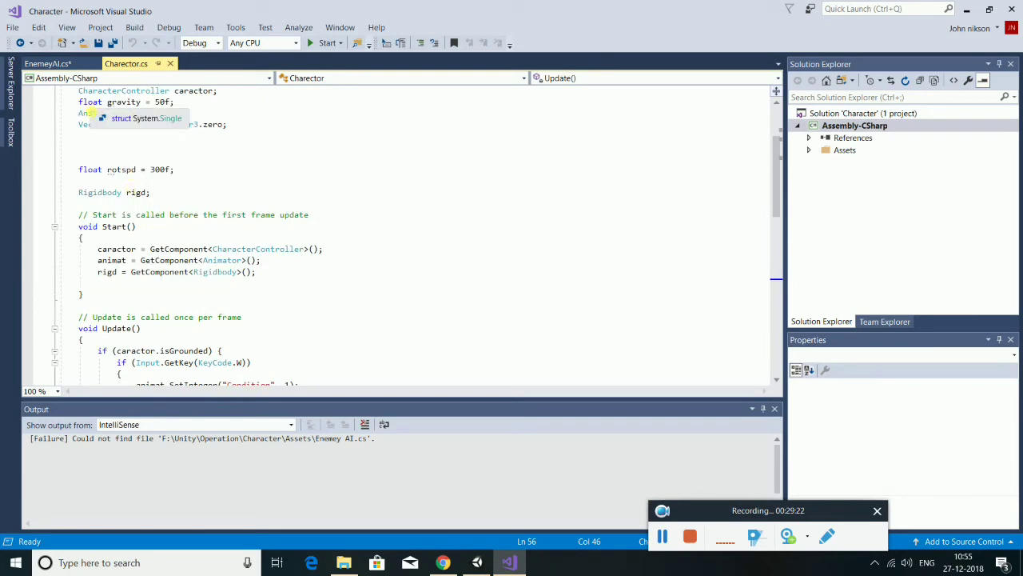
left_click(70, 64)
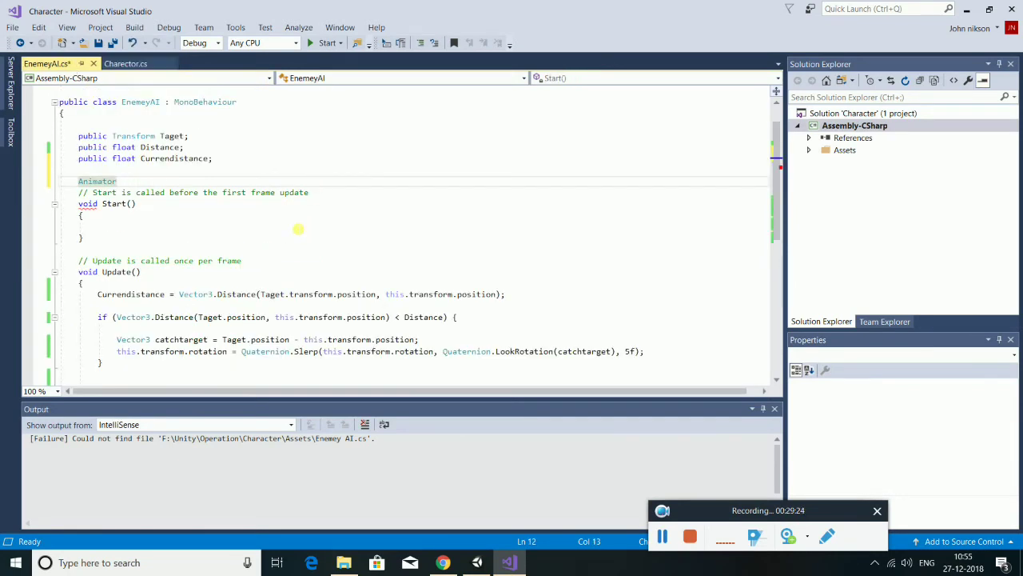
type(" eanim")
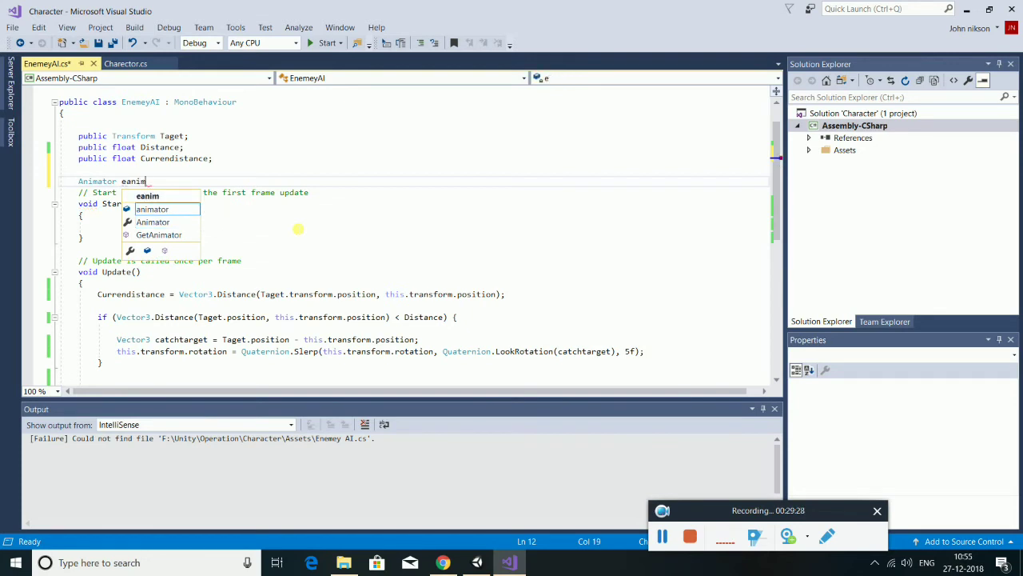
type(";")
scroll(297, 229, "down", 3)
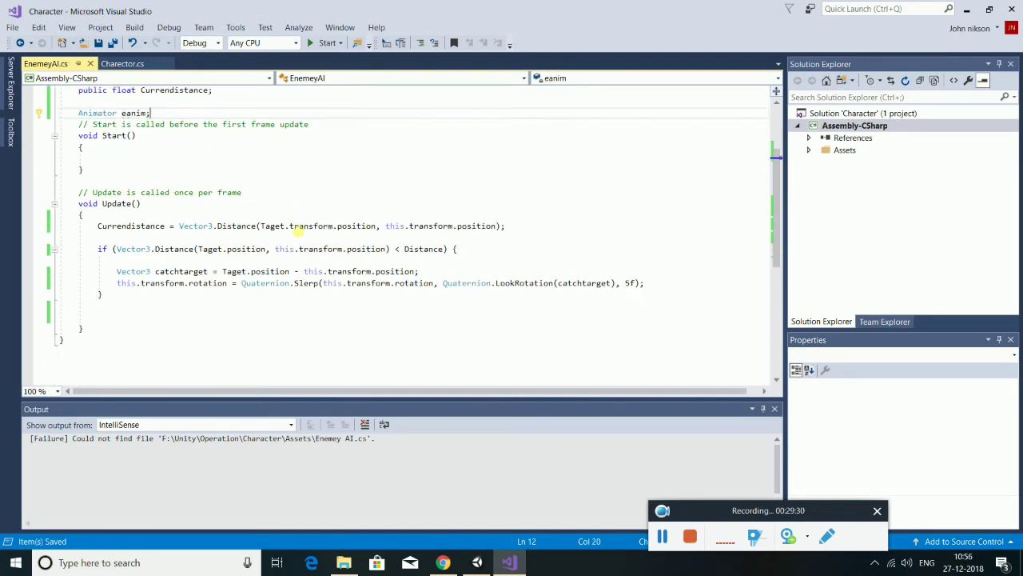
scroll(149, 258, "up", 1)
scroll(164, 300, "down", 1)
scroll(164, 300, "up", 1)
Add an empty line after the Slerp rotation statement.
left_click(672, 284)
key("Return")
key("Return")
scroll(640, 294, "up", 3)
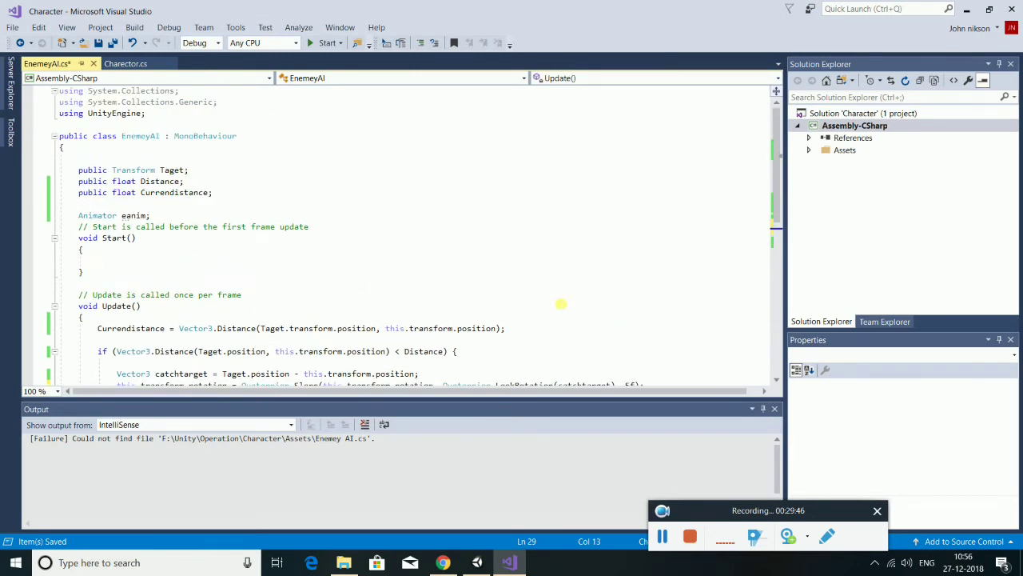
Declare a 'Rigidbody erigi;' field below eanim.
left_click(239, 217)
key("Return")
key("Return")
type("re")
key("BackSpace")
type("i ")
type("er")
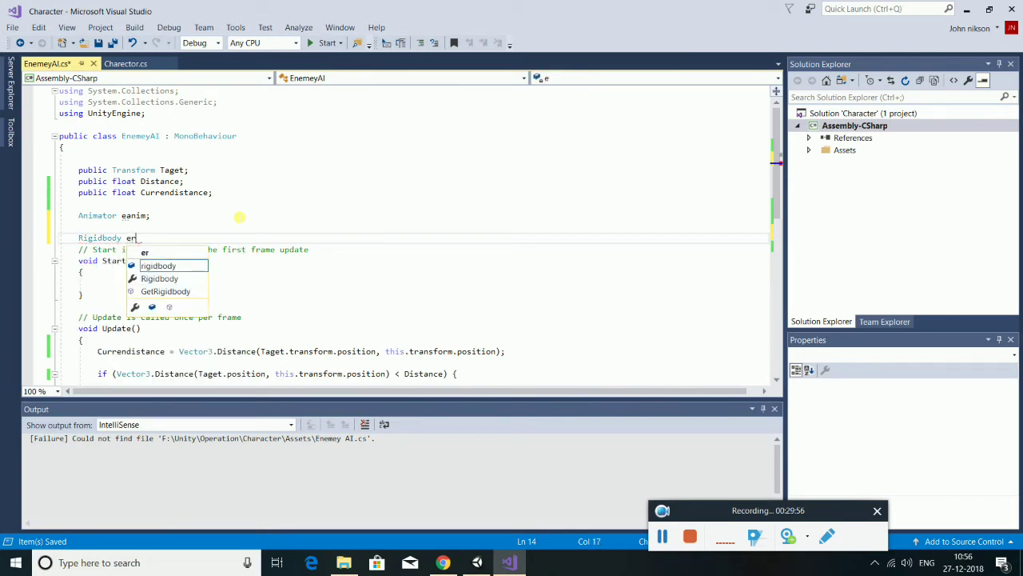
type("igi")
type(";")
scroll(239, 217, "down", 5)
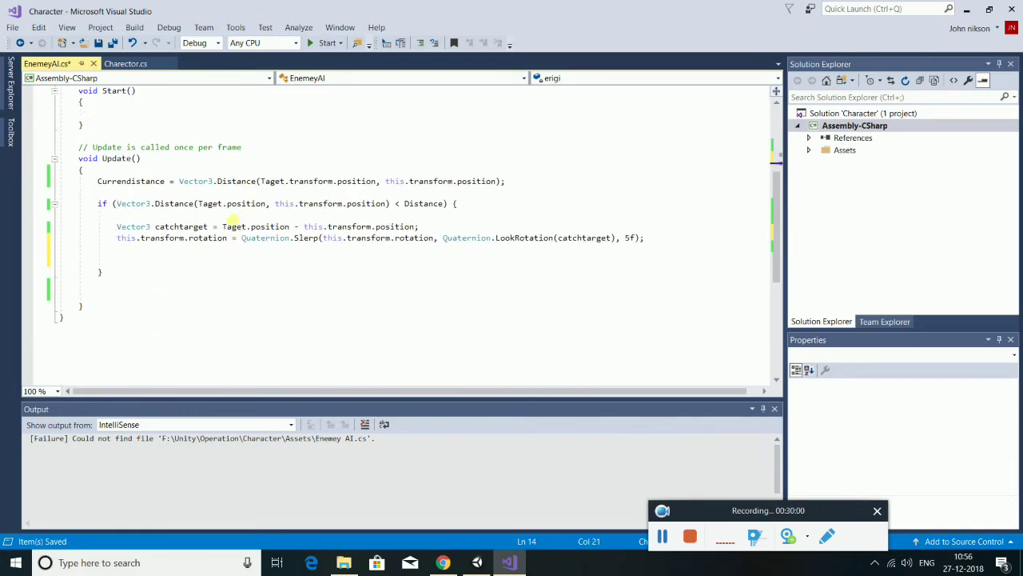
scroll(148, 199, "up", 2)
In Start(), assign 'erigi = GetComponent<Rigidbody>();'.
left_click(108, 181)
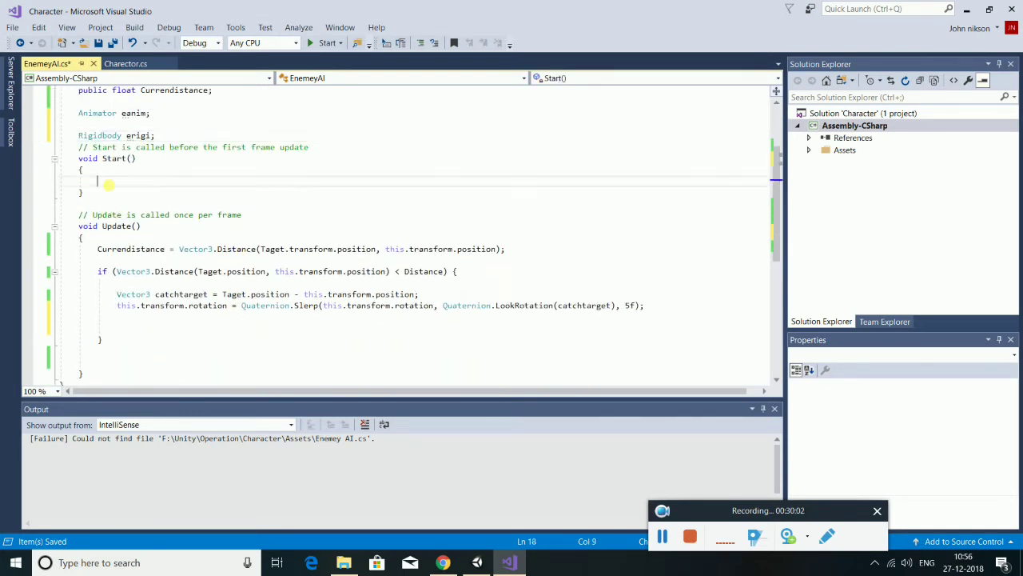
type("er")
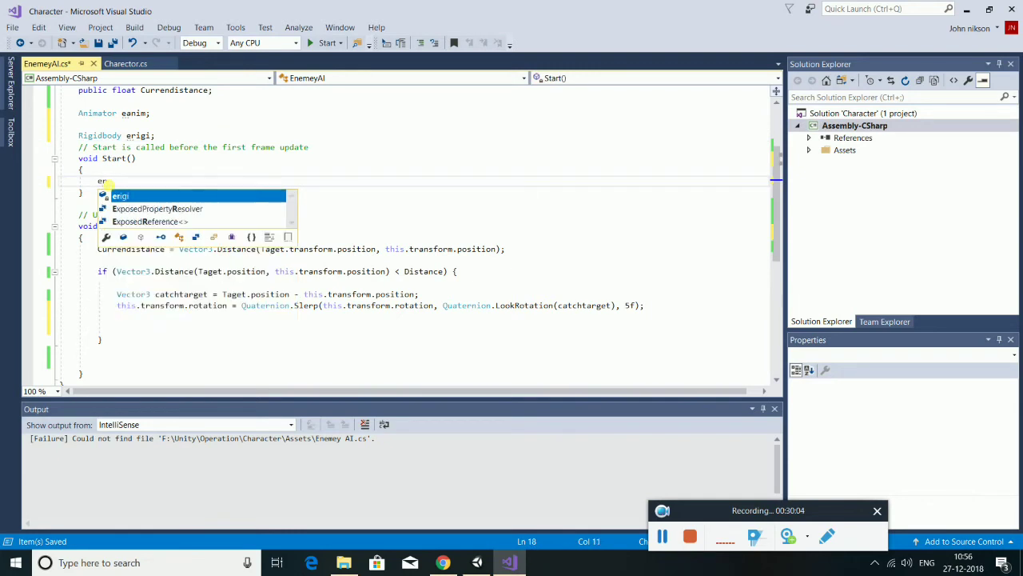
type("igi =")
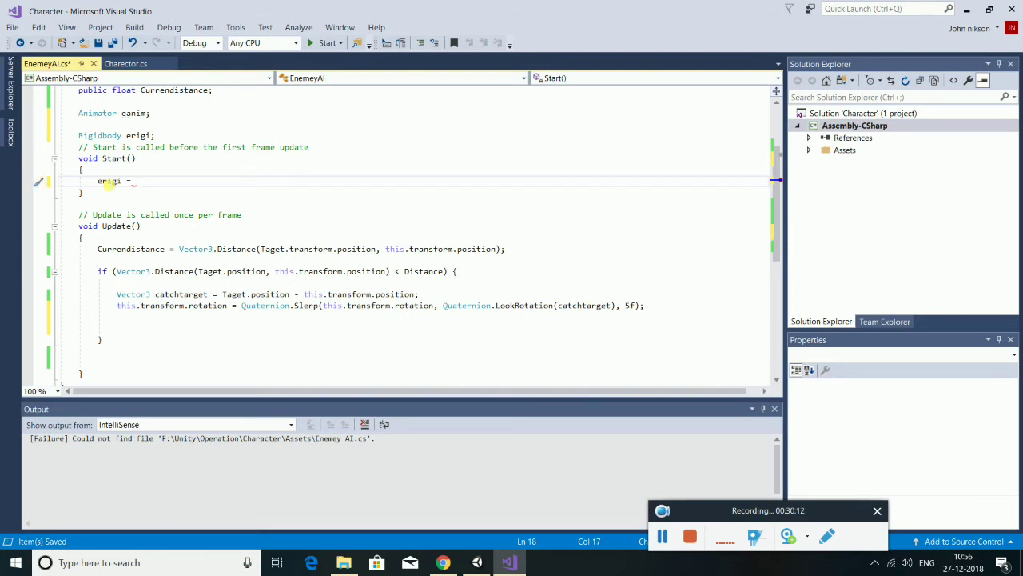
left_click(116, 64)
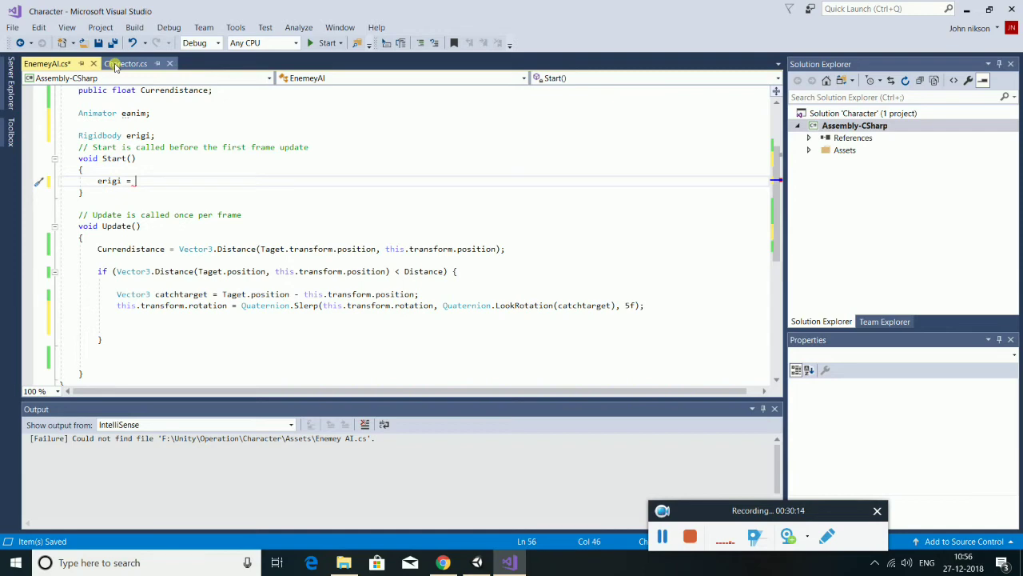
left_click(60, 64)
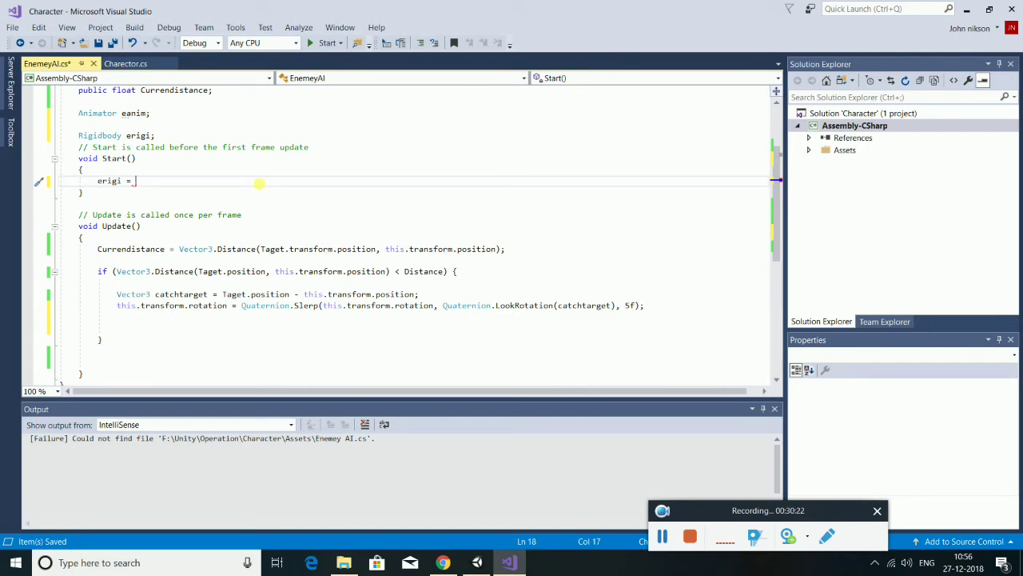
type("get")
key("Tab")
type("<>")
key("Left")
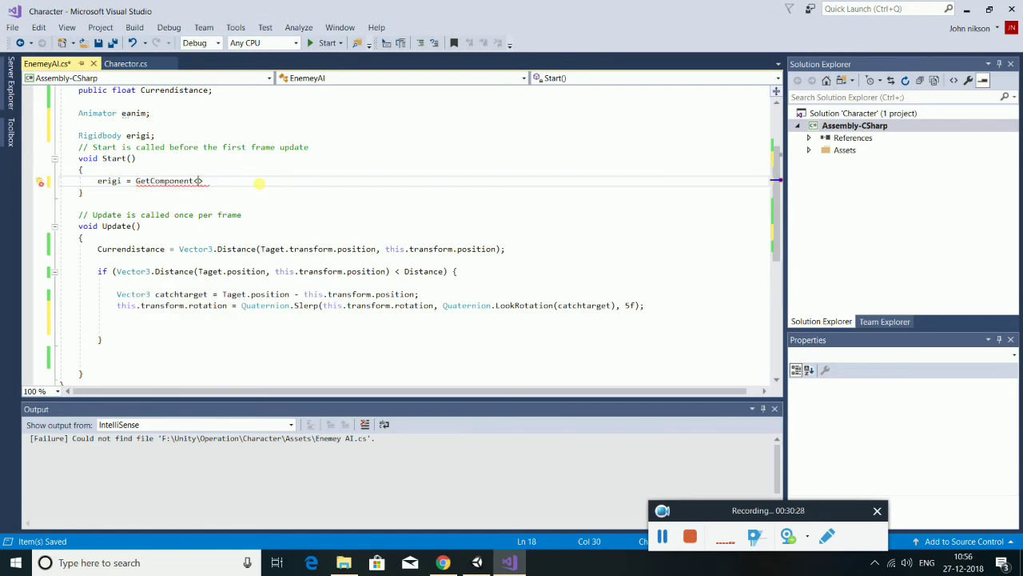
type("Ri")
key("Tab")
key("Right")
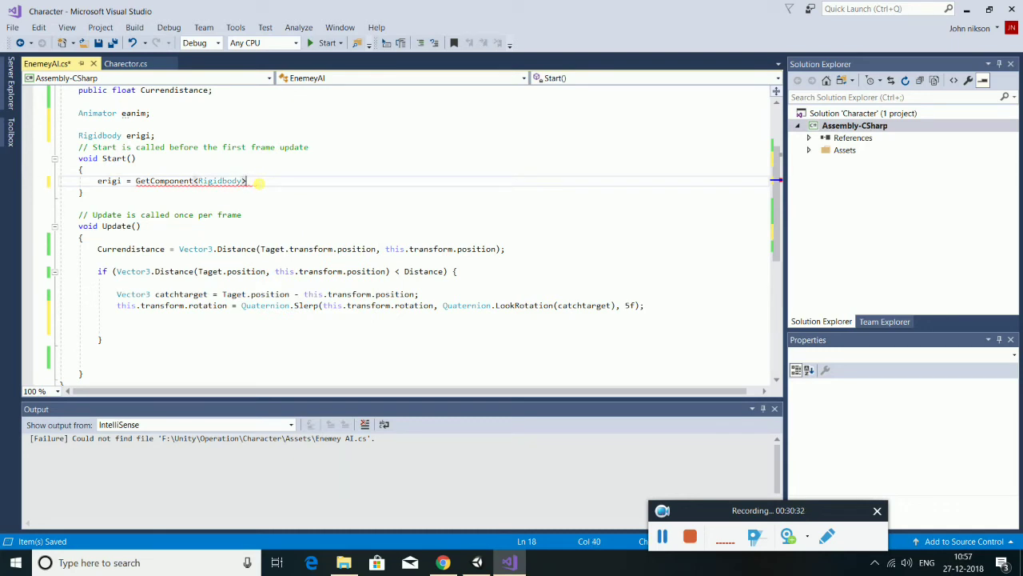
type("();")
scroll(260, 196, "down", 2)
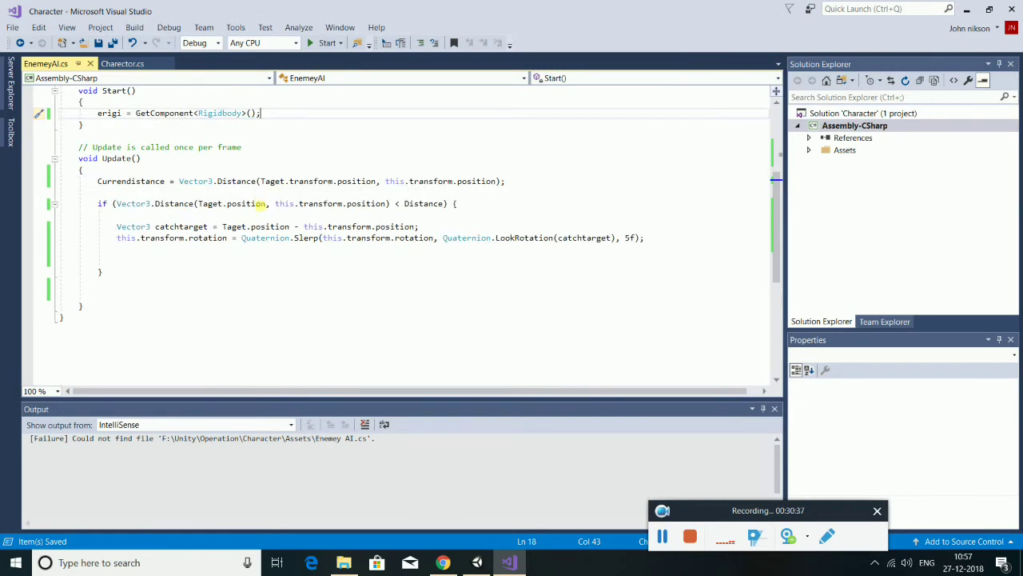
Start a new line under the rotation statement beginning with erigi.
left_click(136, 249)
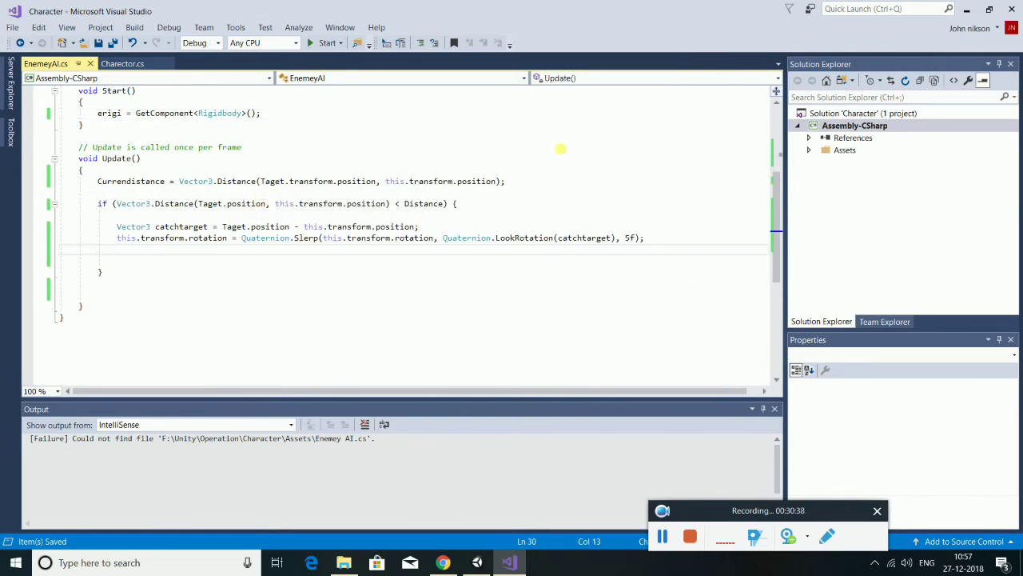
scroll(561, 148, "up", 2)
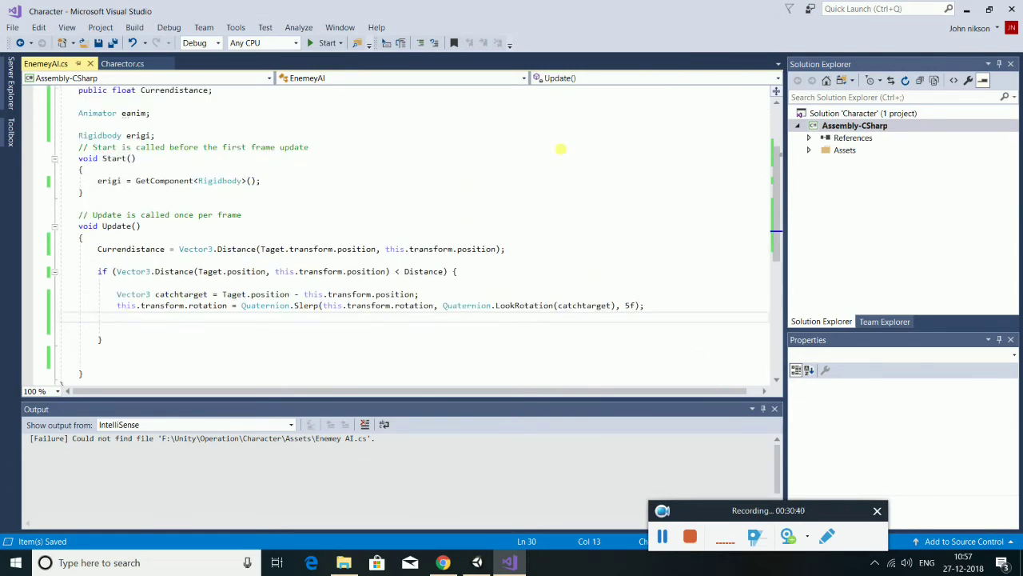
type("r")
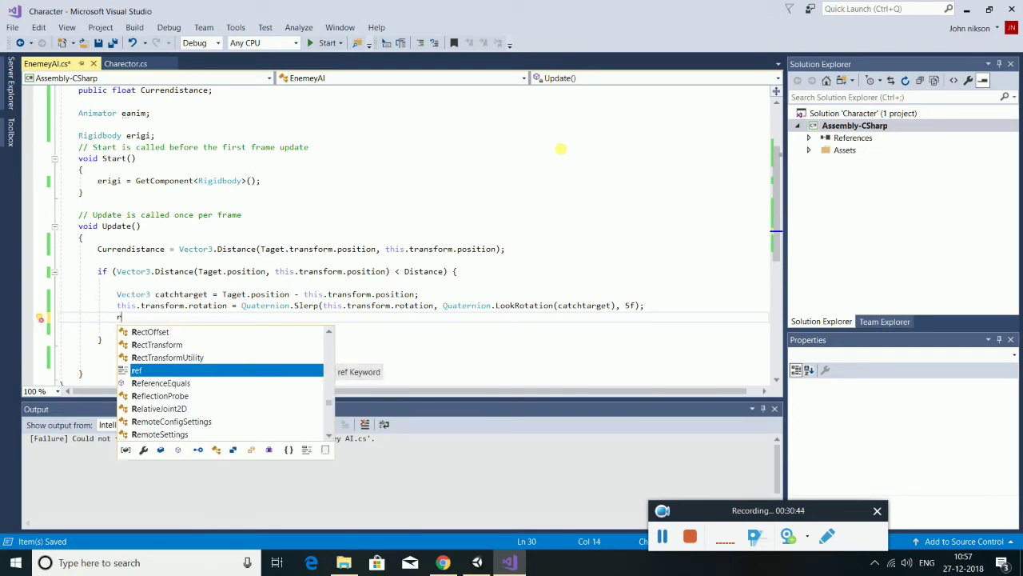
type("s")
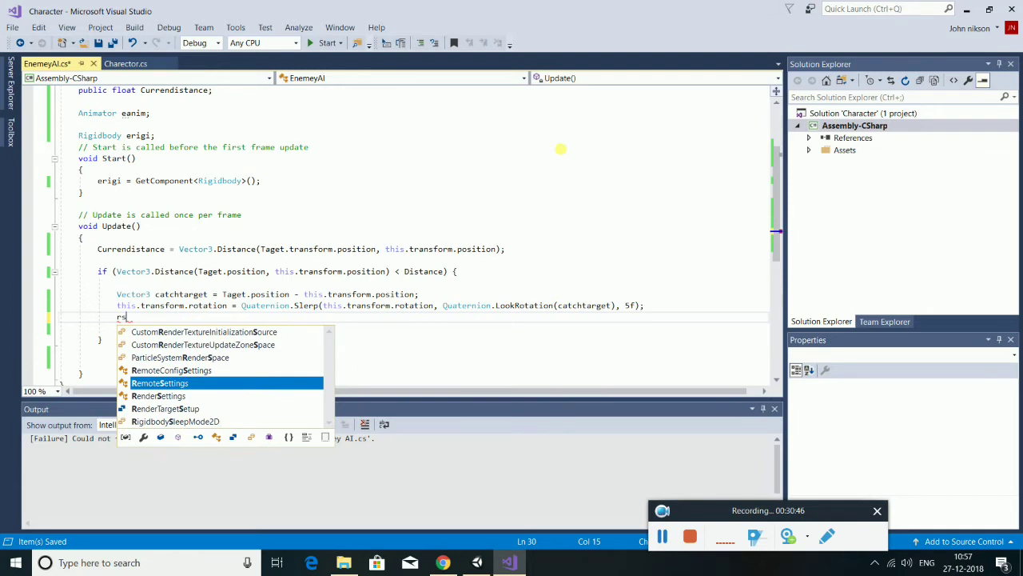
key("BackSpace")
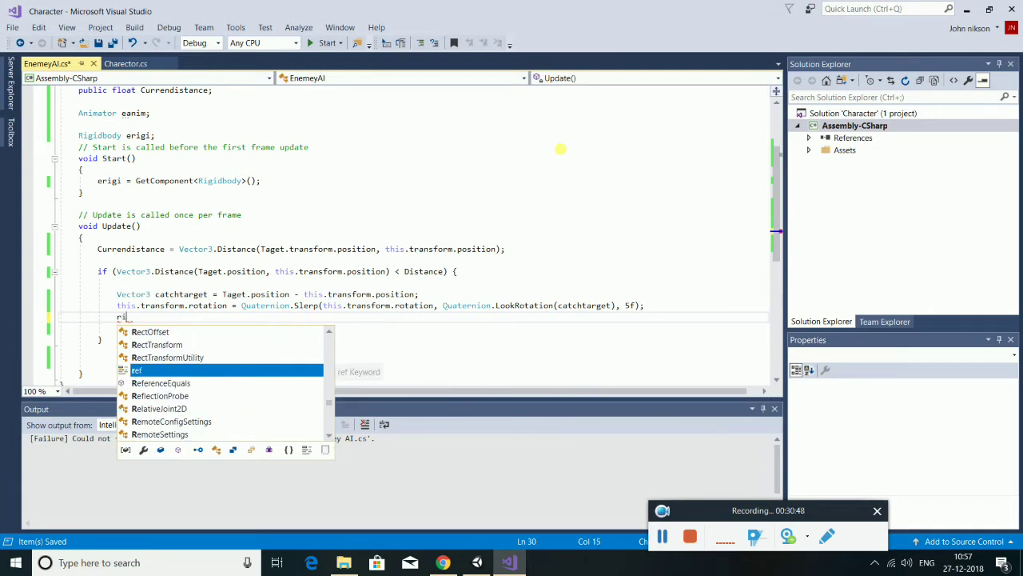
key("BackSpace")
type("e")
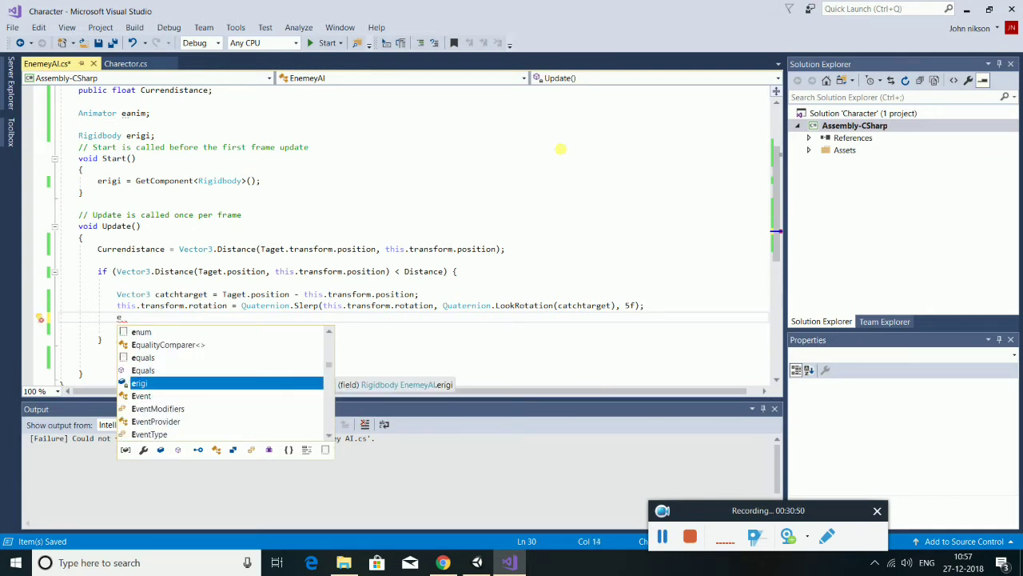
type("rigi =")
key("BackSpace")
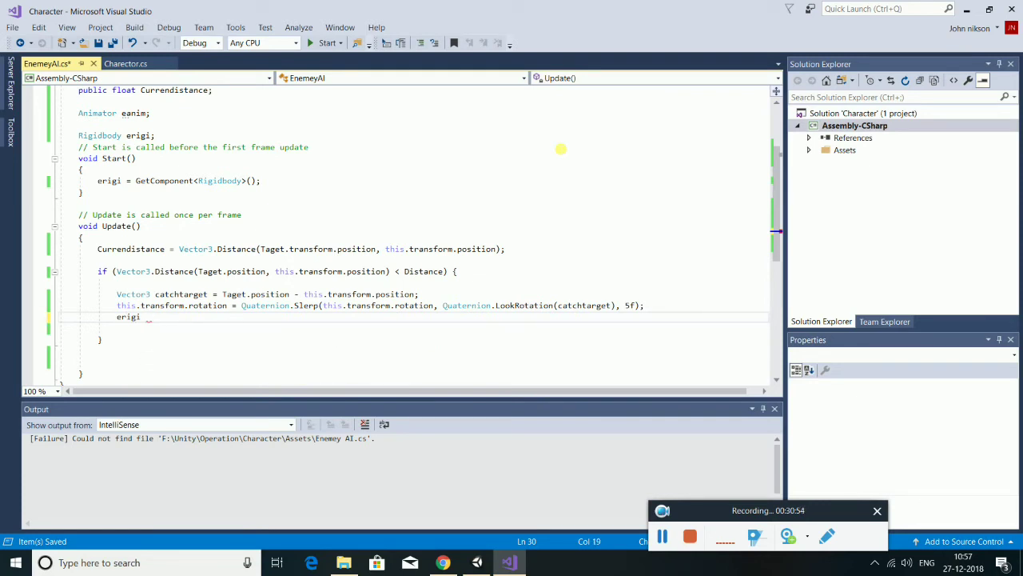
Browse erigi's Rigidbody members, leaving 'erigi.t' unfinished on the line.
type(".")
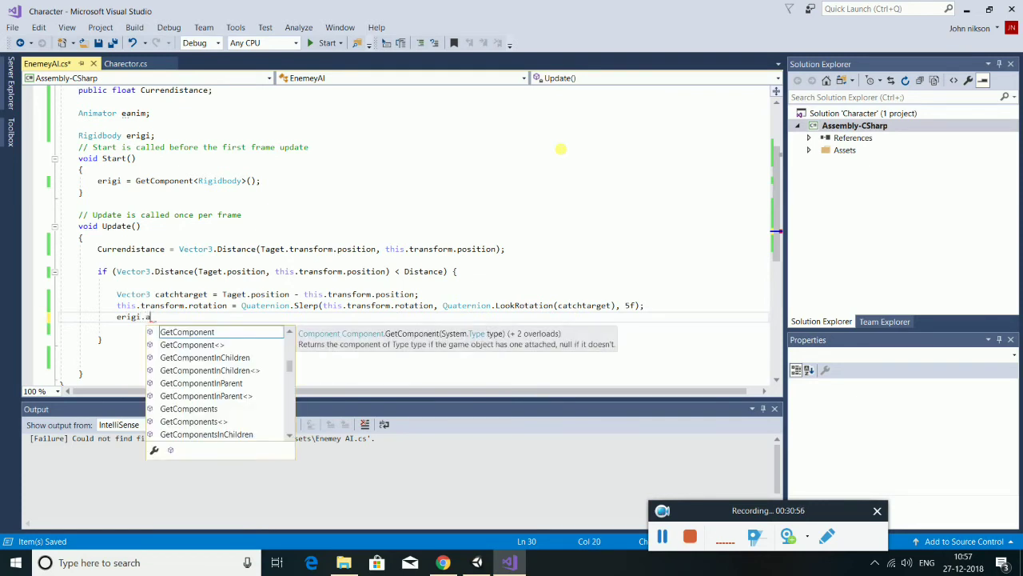
type("a")
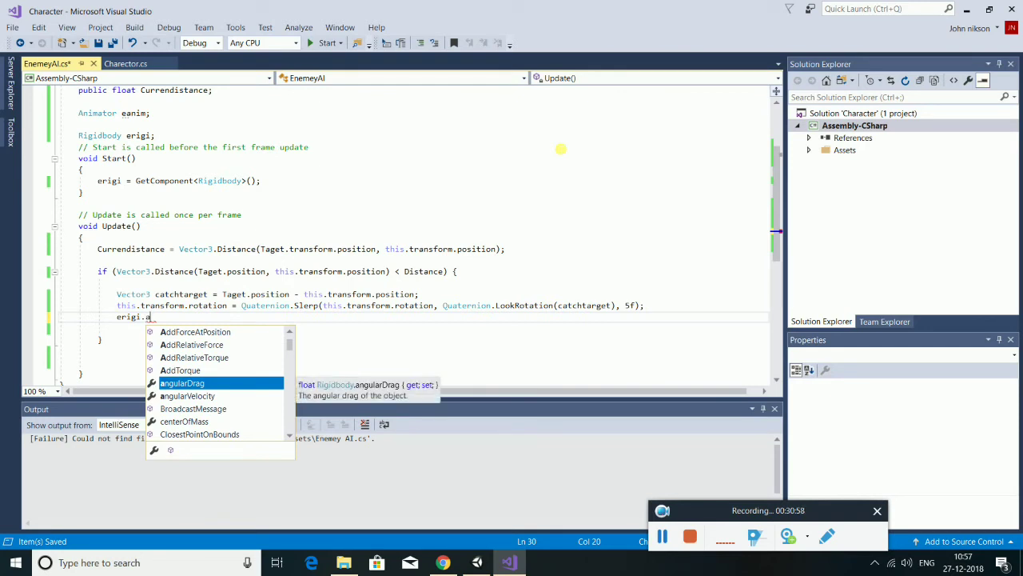
key("BackSpace")
type("m")
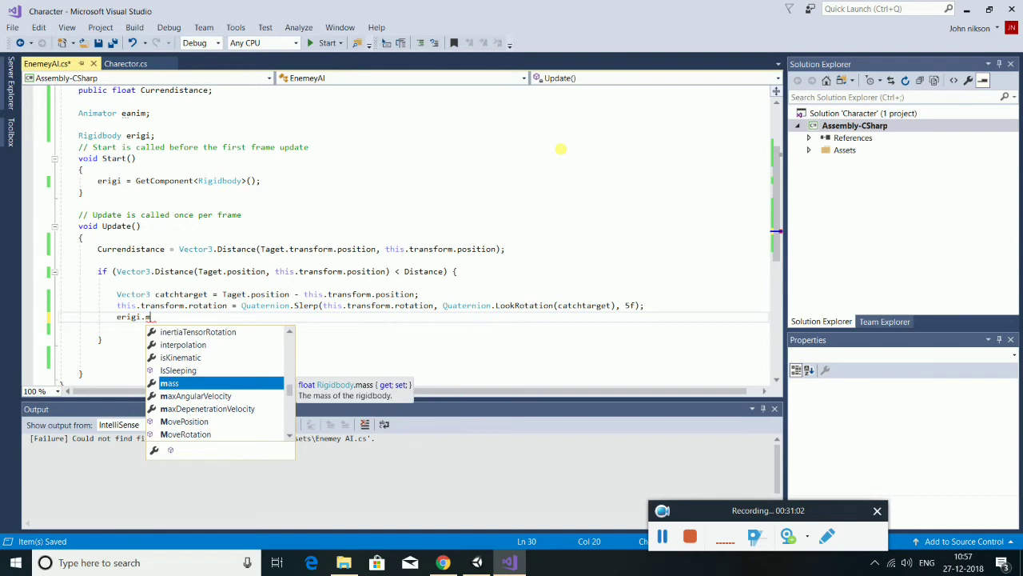
type("o")
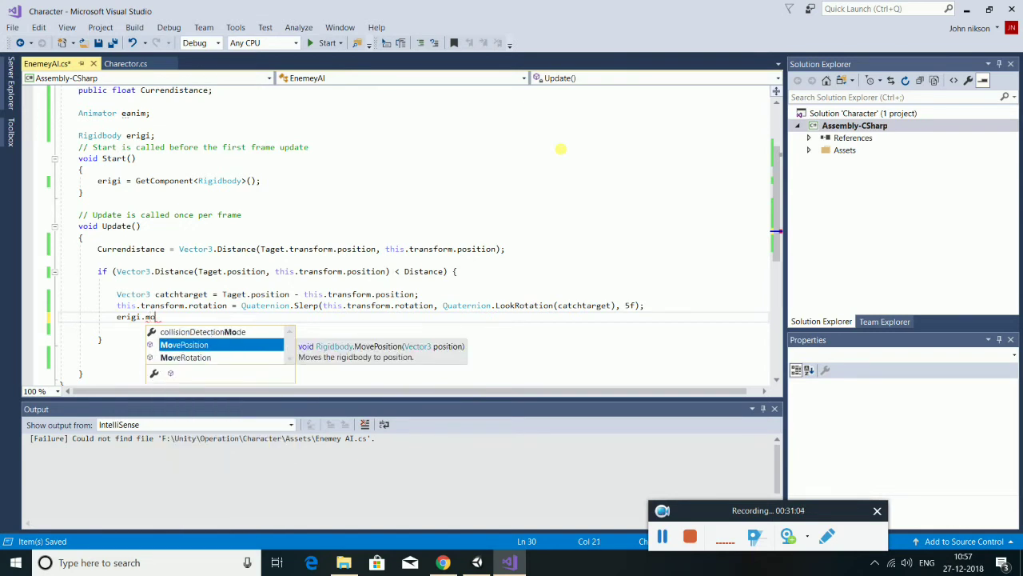
key("BackSpace")
key("BackSpace")
type("f")
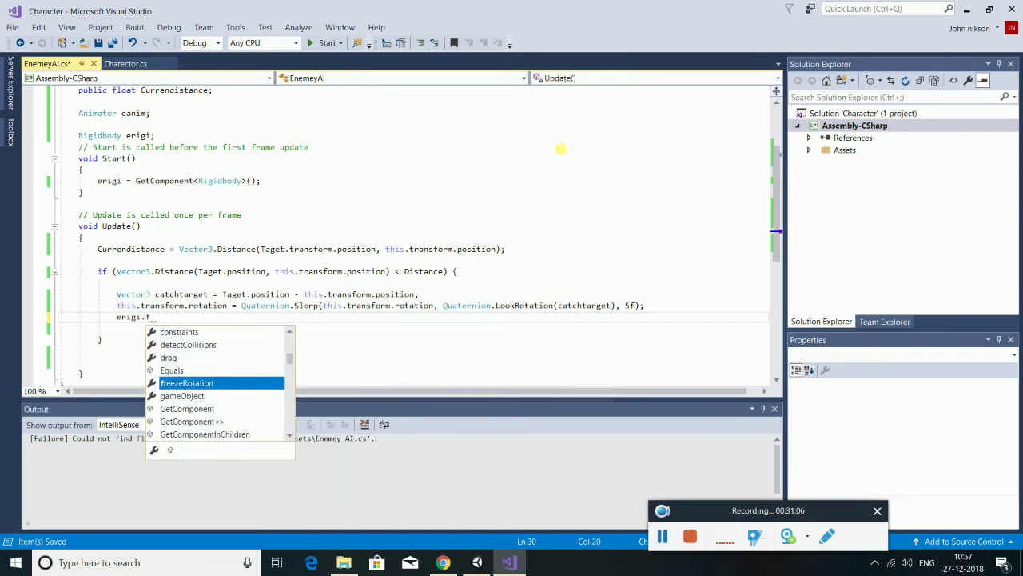
type("o")
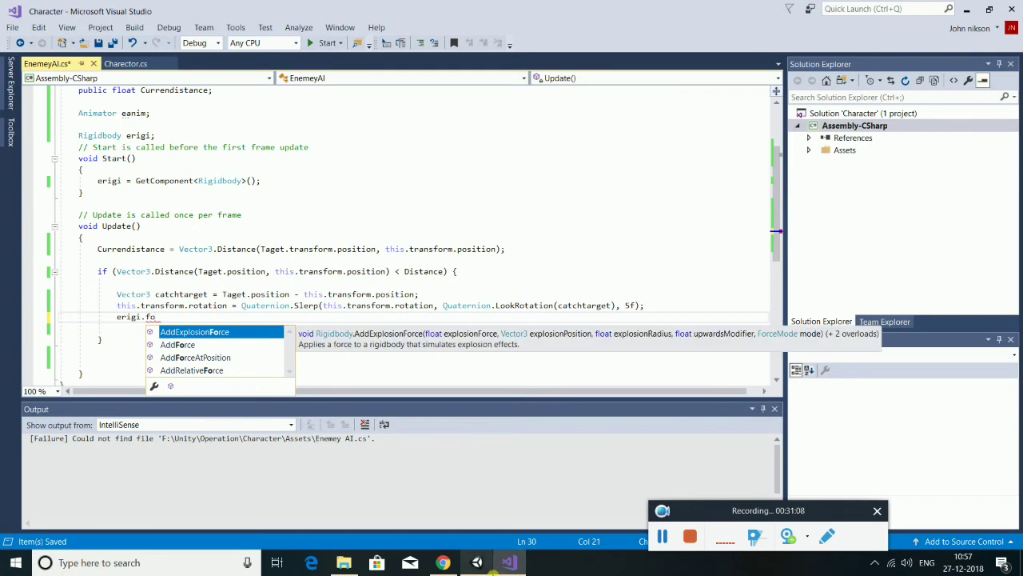
mouse_move(480, 564)
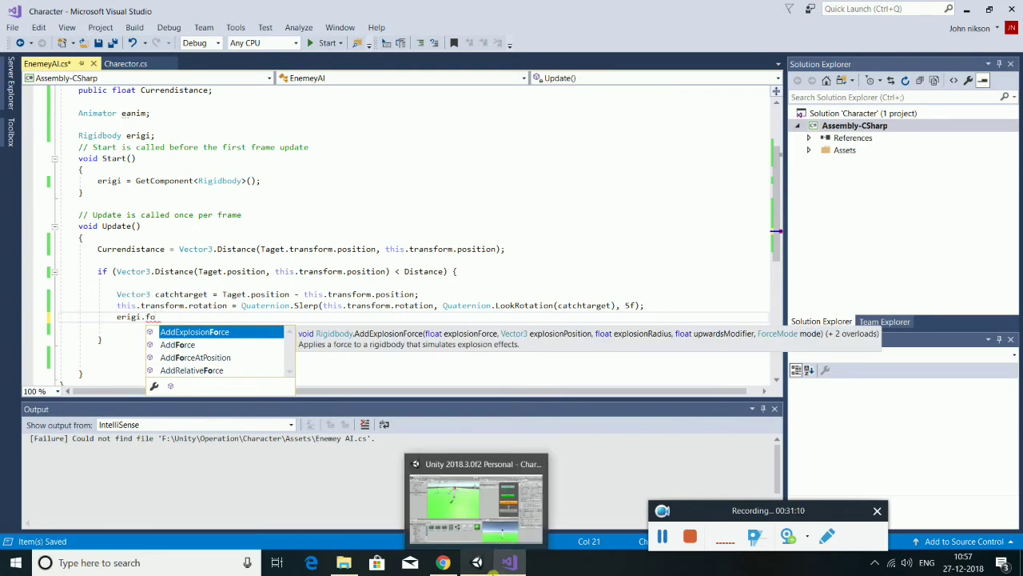
key("BackSpace")
key("BackSpace")
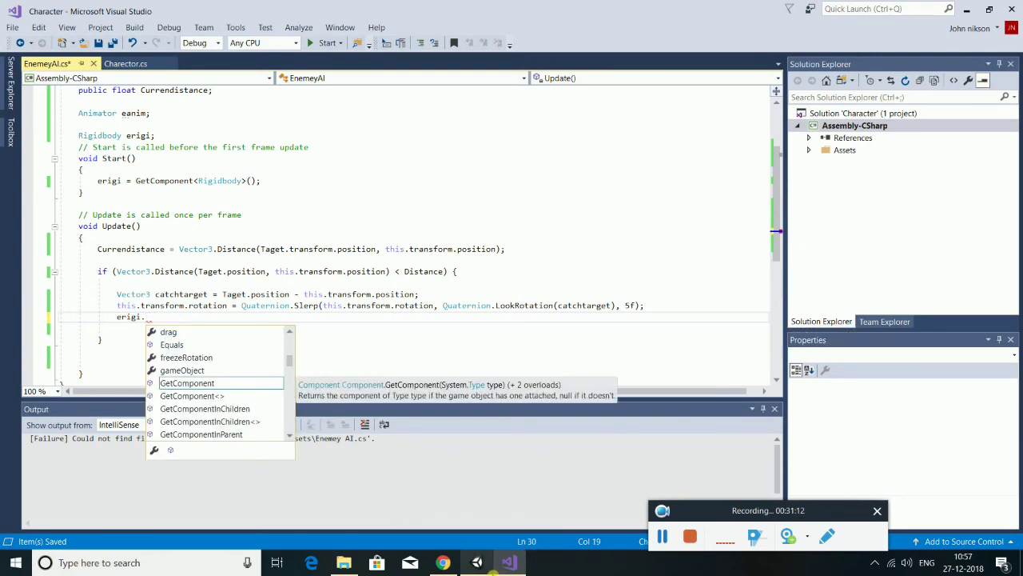
type("t")
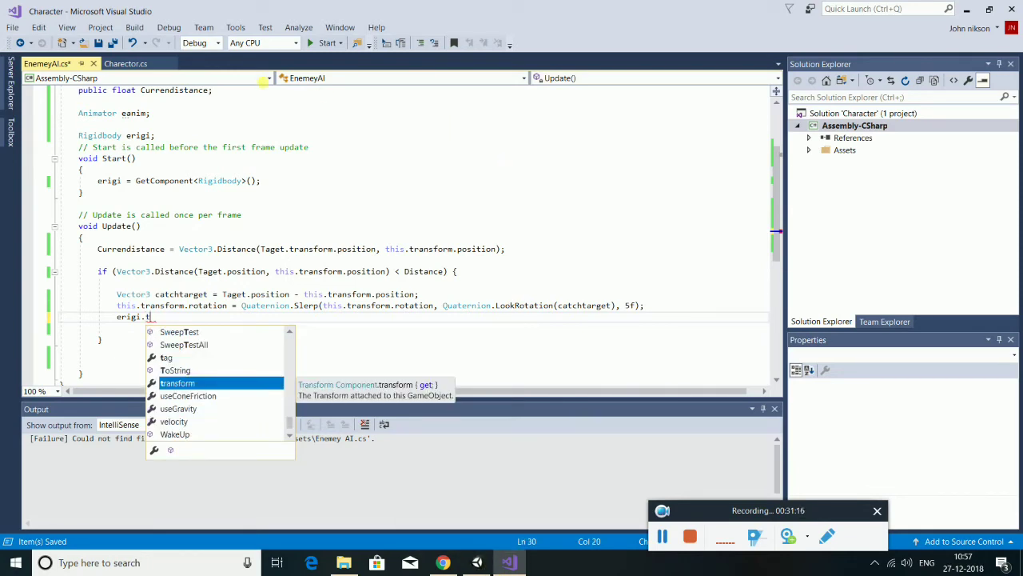
left_click(125, 63)
scroll(154, 131, "down", 3)
scroll(192, 216, "down", 1)
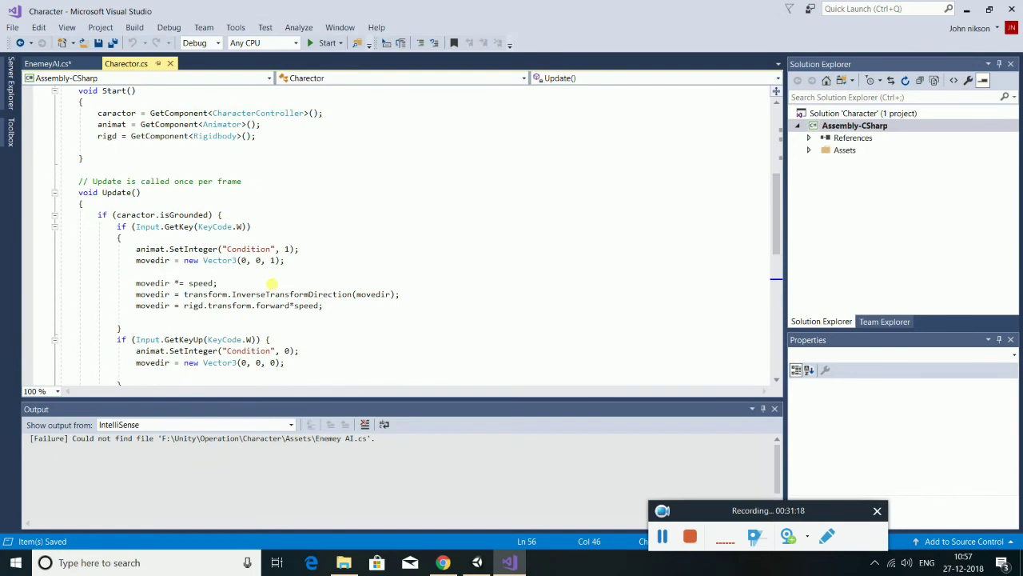
scroll(232, 300, "down", 2)
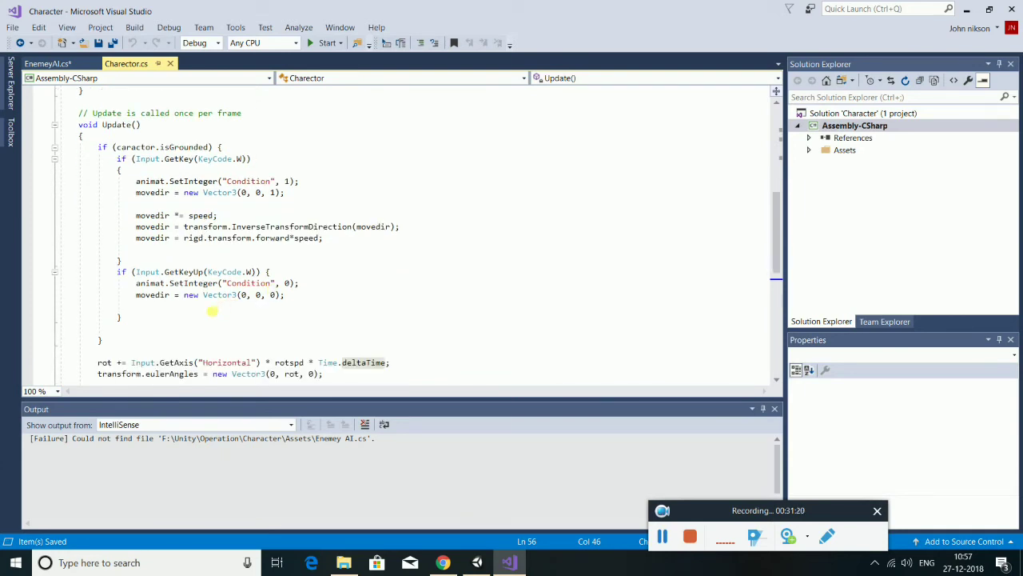
scroll(198, 318, "down", 1)
scroll(198, 317, "up", 2)
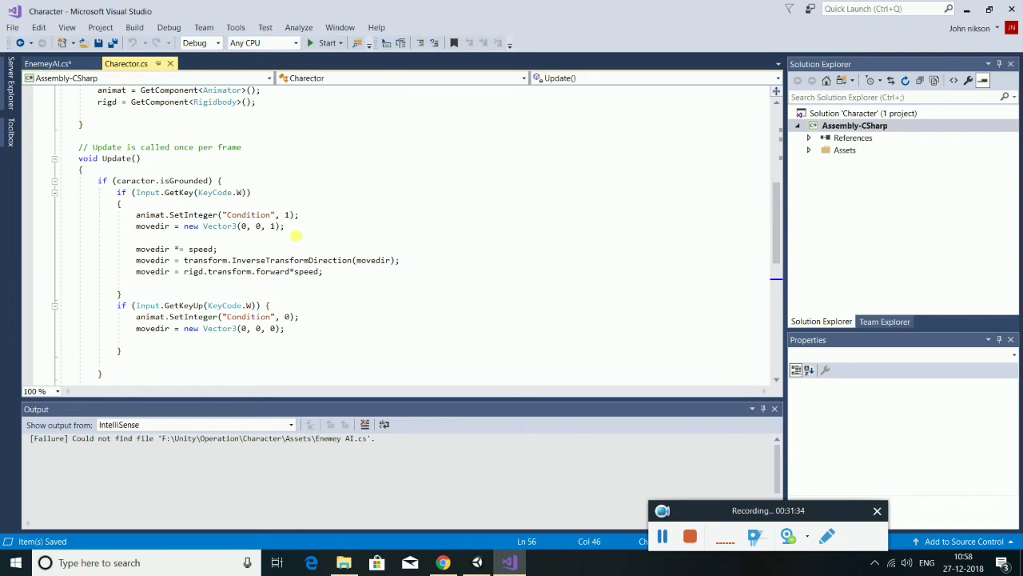
scroll(125, 193, "up", 1)
scroll(183, 205, "up", 3)
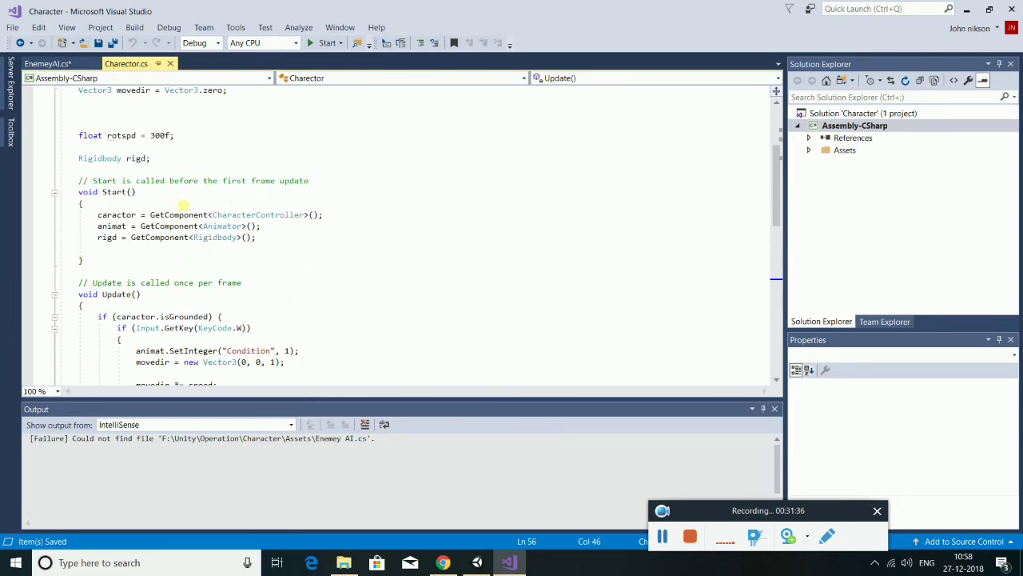
scroll(182, 205, "up", 2)
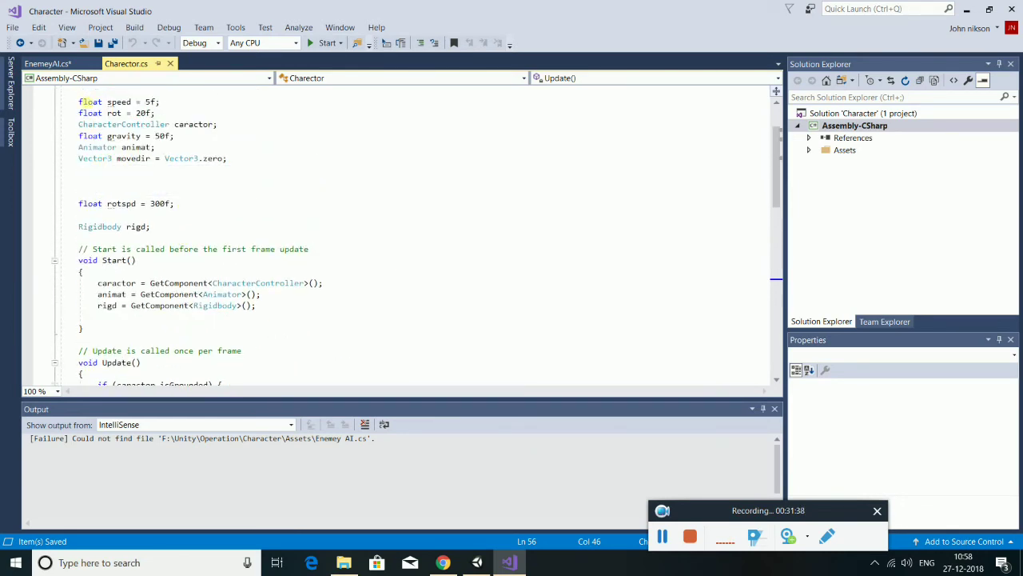
left_click(76, 64)
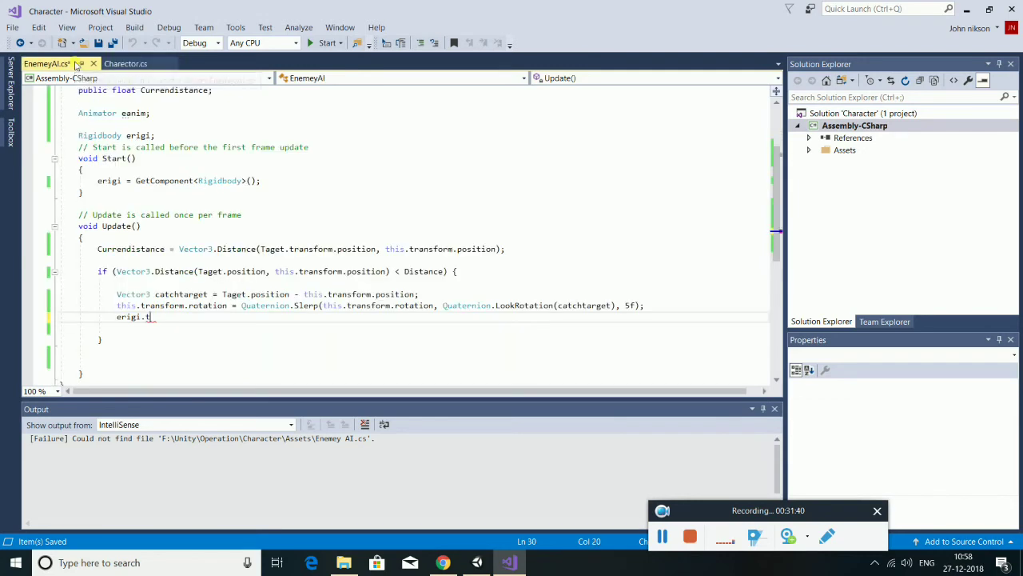
Begin a 'Vector3 catchtarget = Vector3.zero' field line above Rigidbody erigi.
scroll(147, 210, "up", 2)
left_click(166, 203)
key("Up")
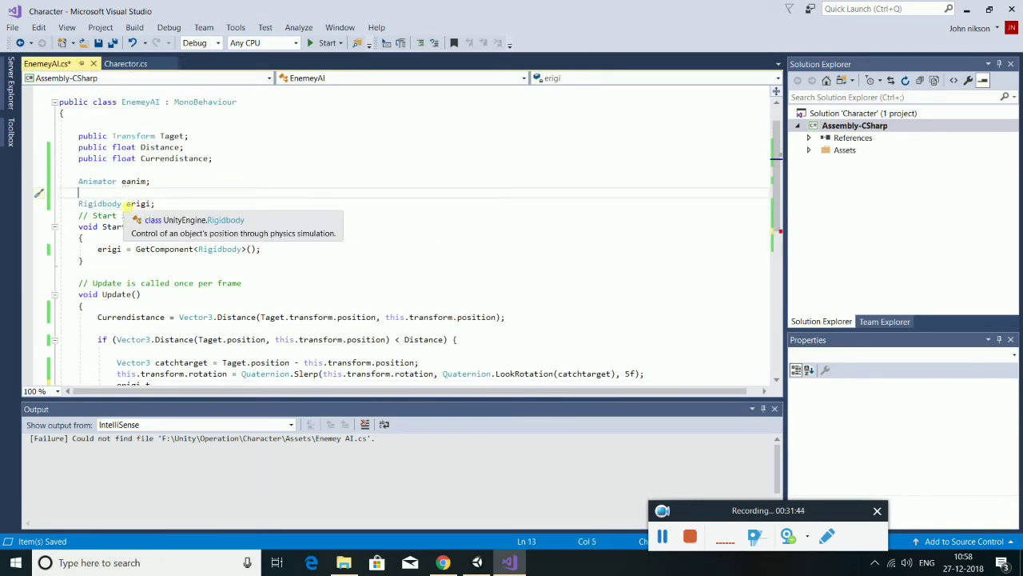
type("ve")
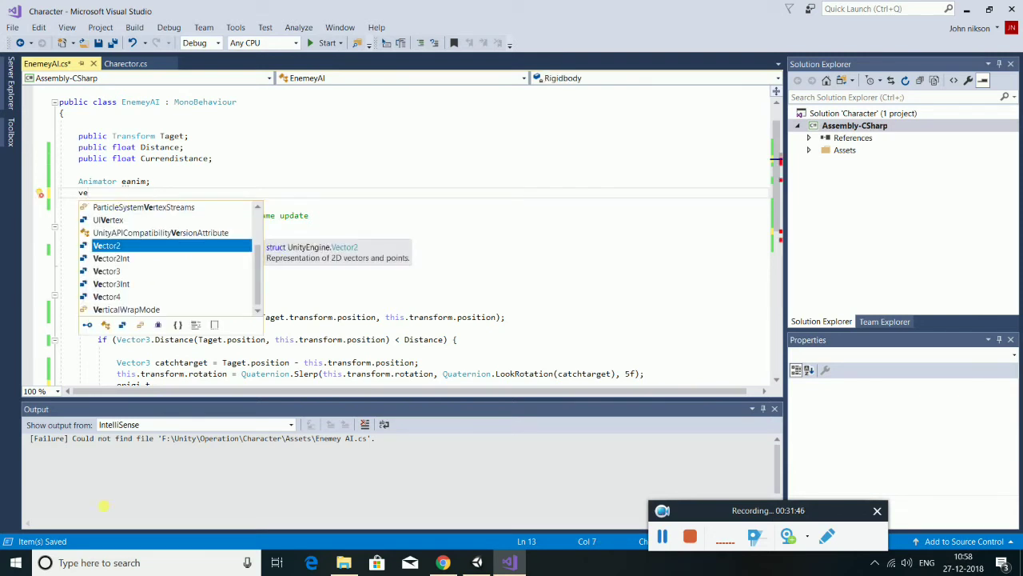
key("Down")
key("Down")
key("space")
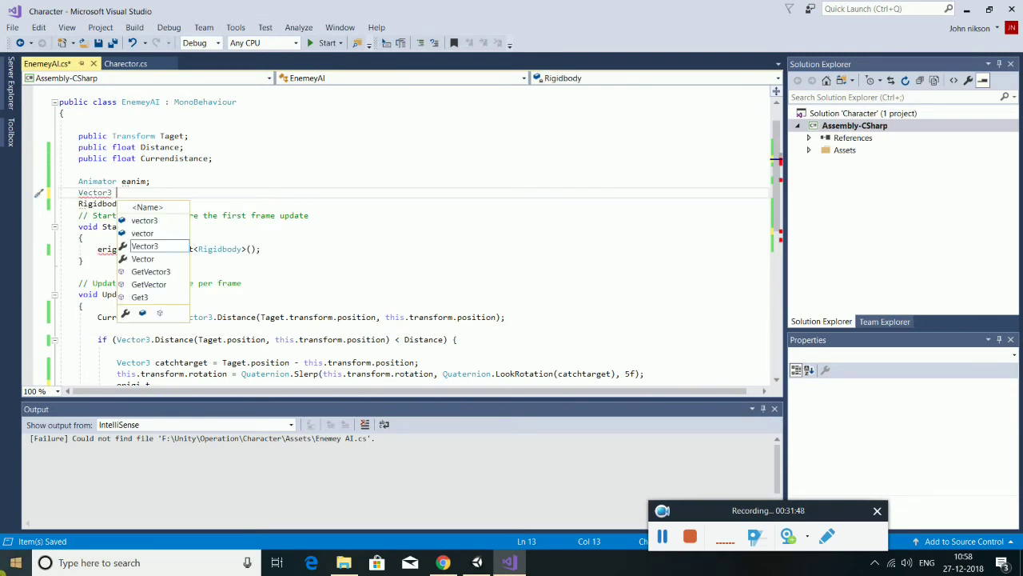
type("m")
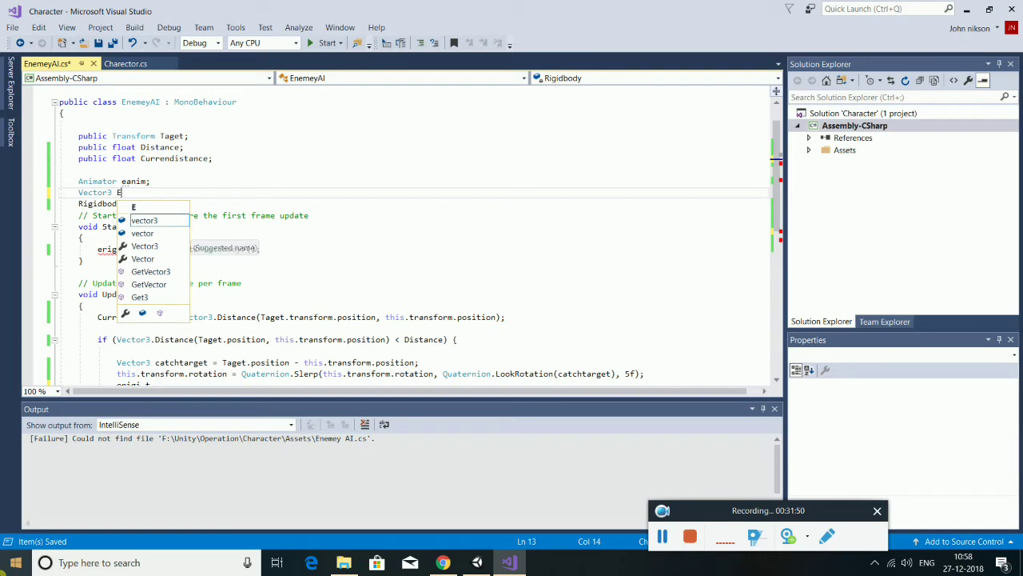
key("BackSpace")
type("mo")
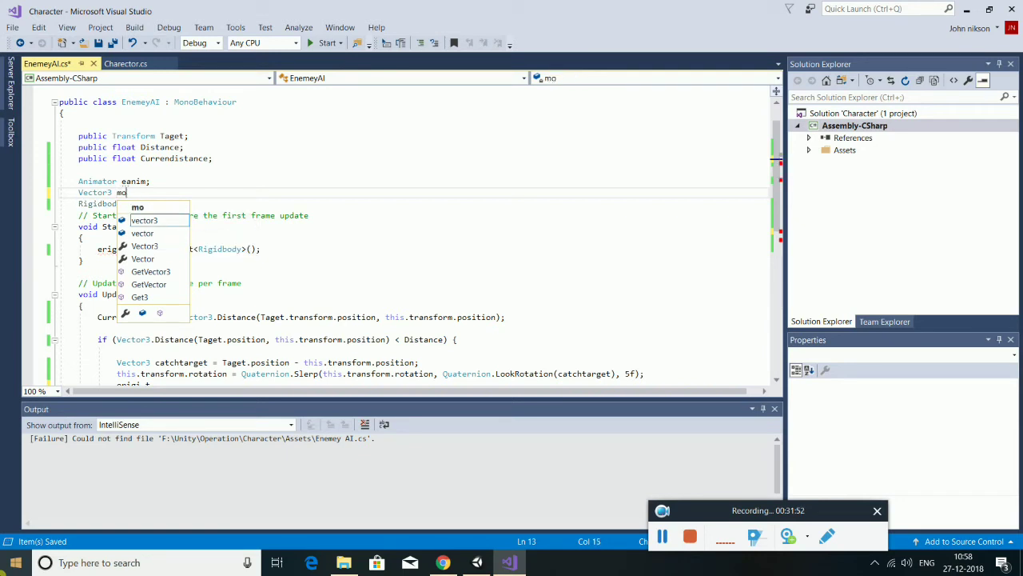
key("BackSpace")
key("BackSpace")
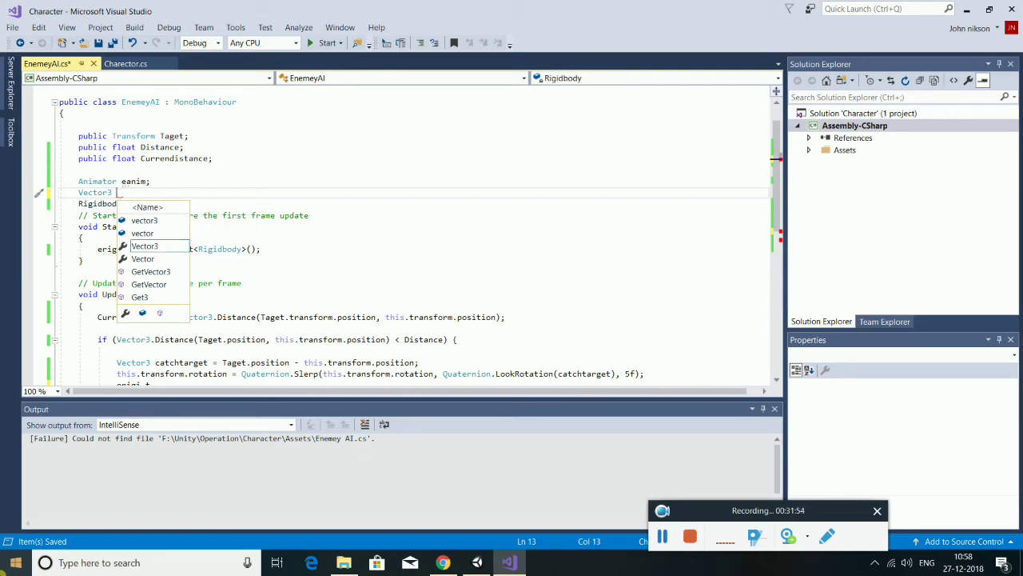
type("catch")
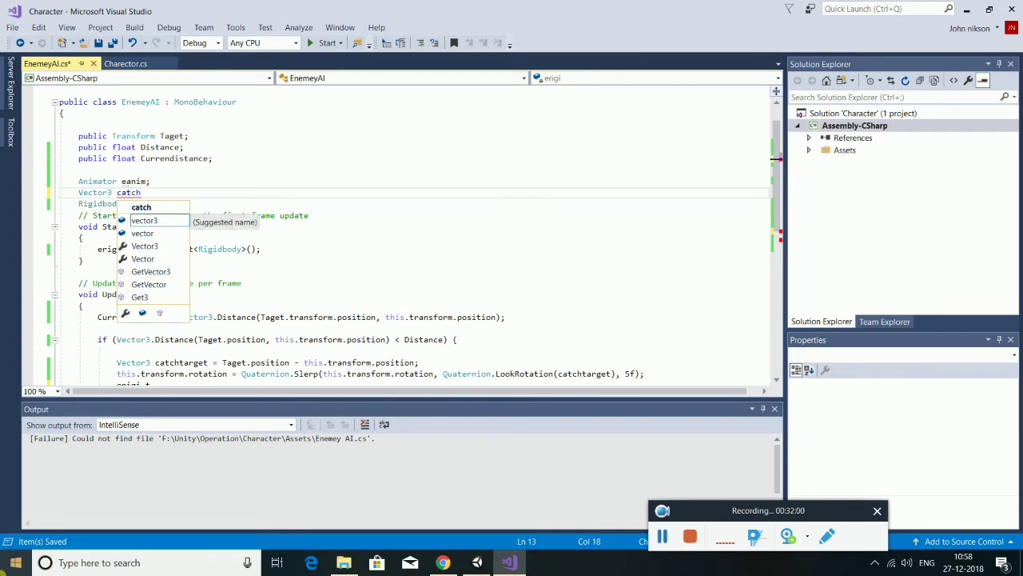
type("target")
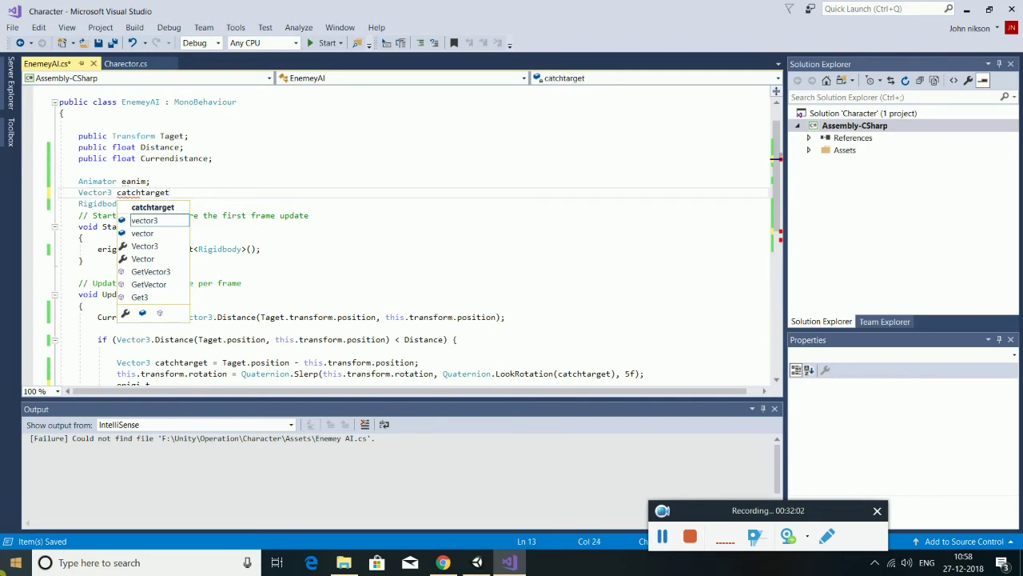
type(" =")
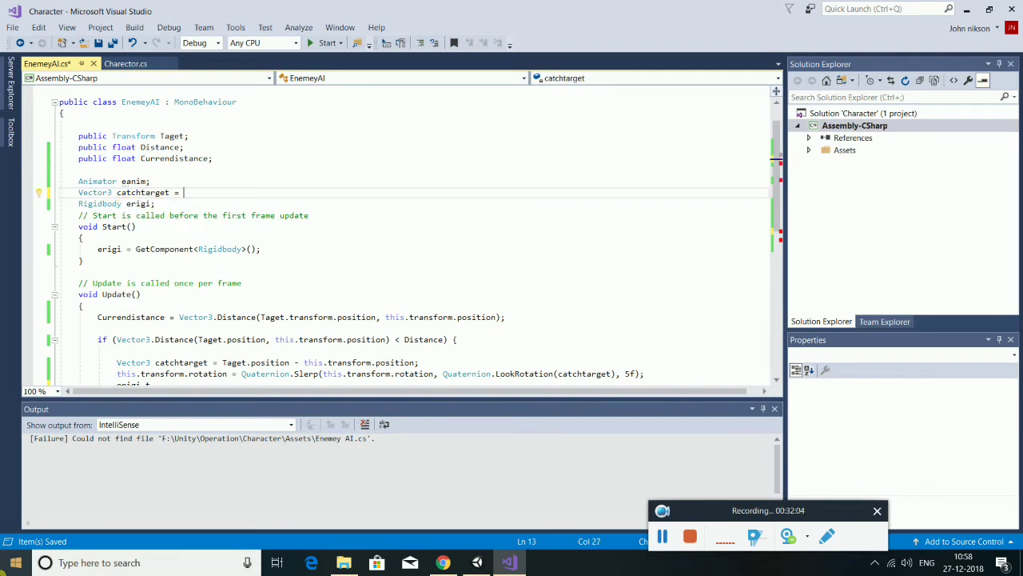
type("ve.")
type("z")
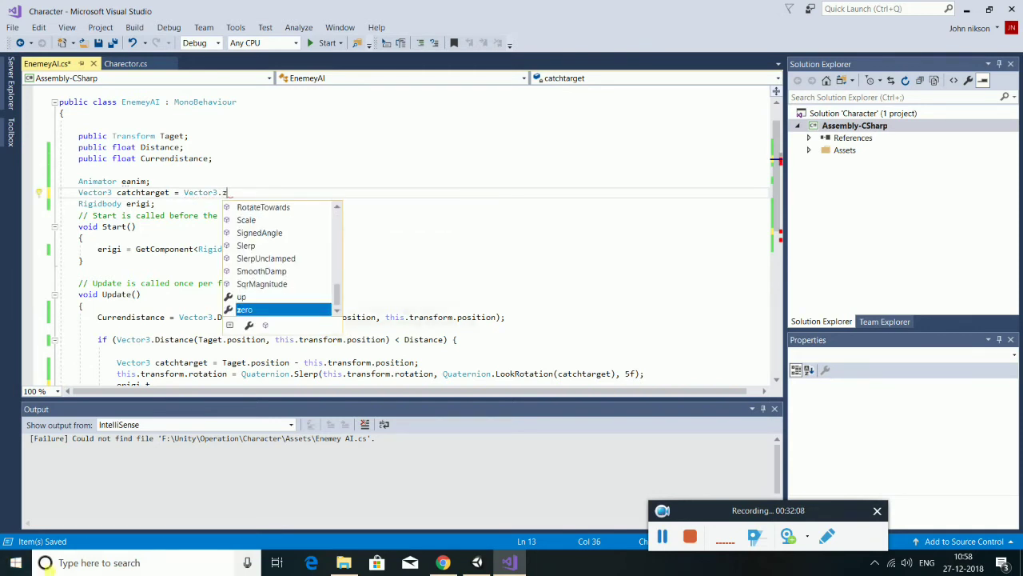
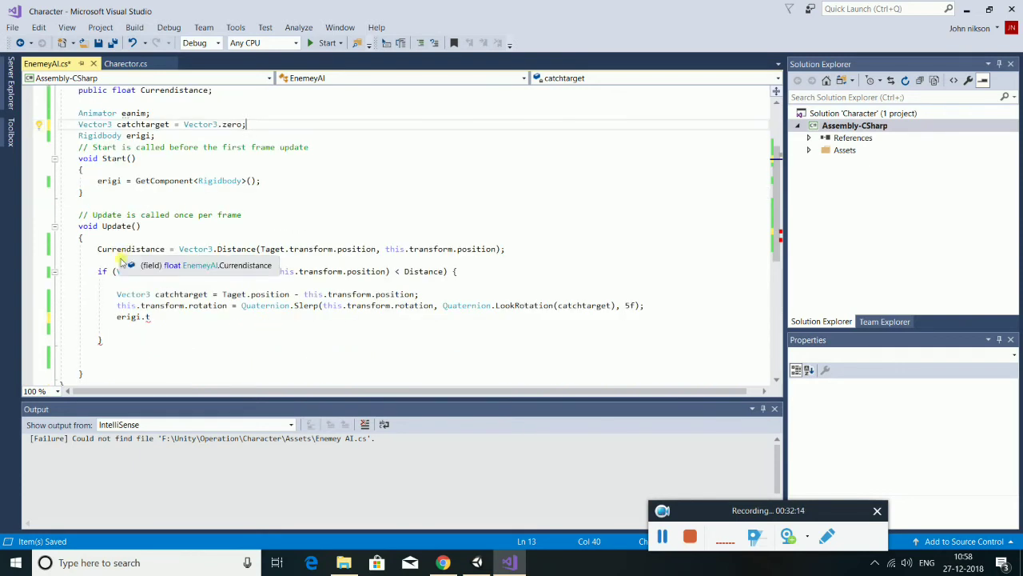
Add the line catchtarget = Vector3(0, 0, 1); above the distance check in Update.
left_click(131, 283)
left_click(137, 260)
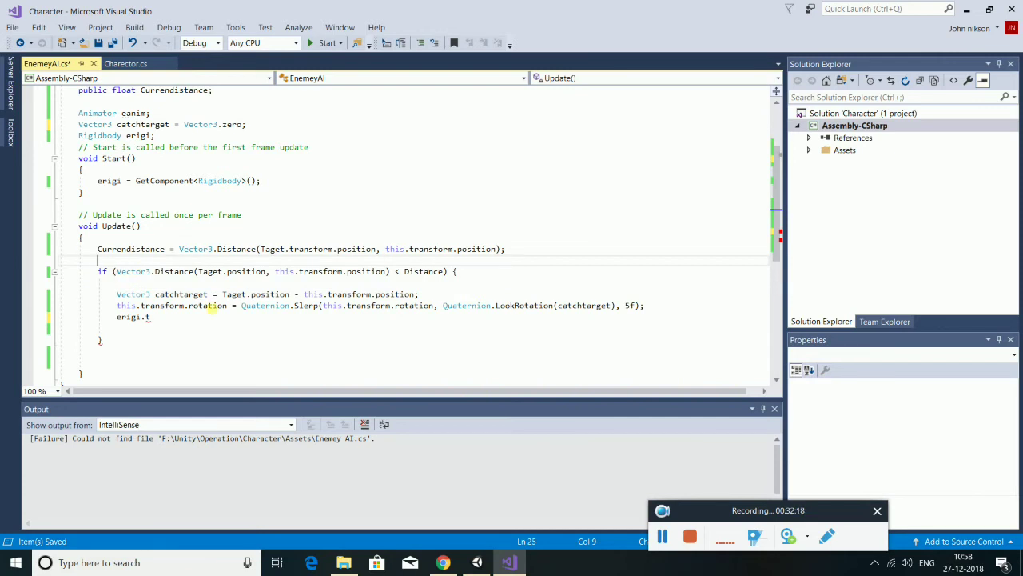
type("cat")
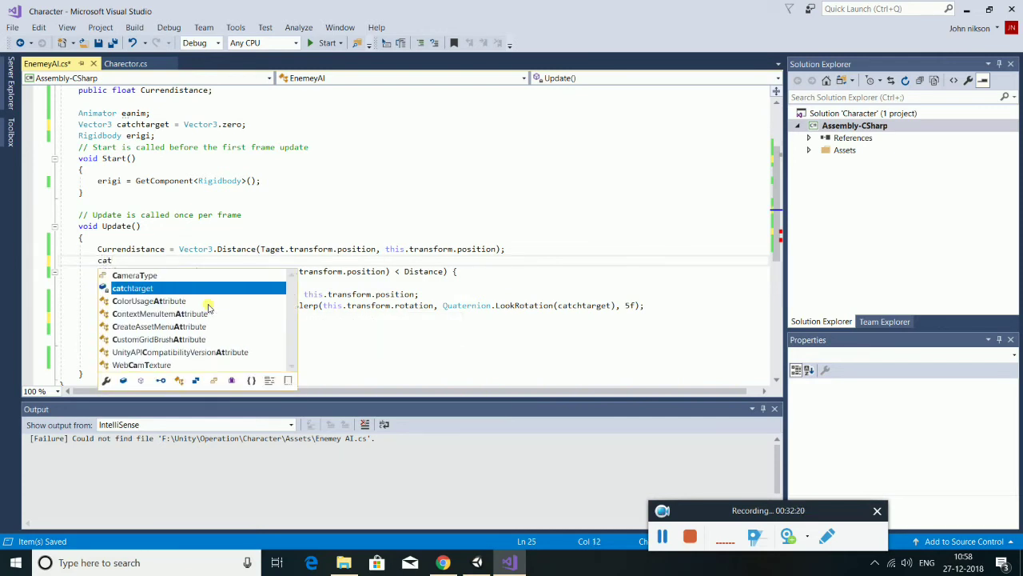
key("Tab")
type("=")
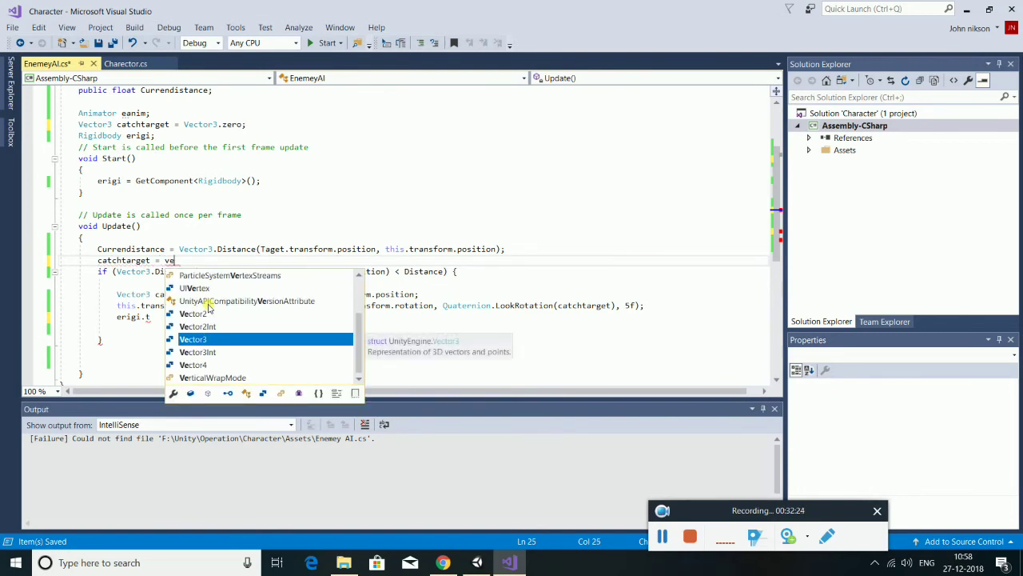
key("Tab")
type("()")
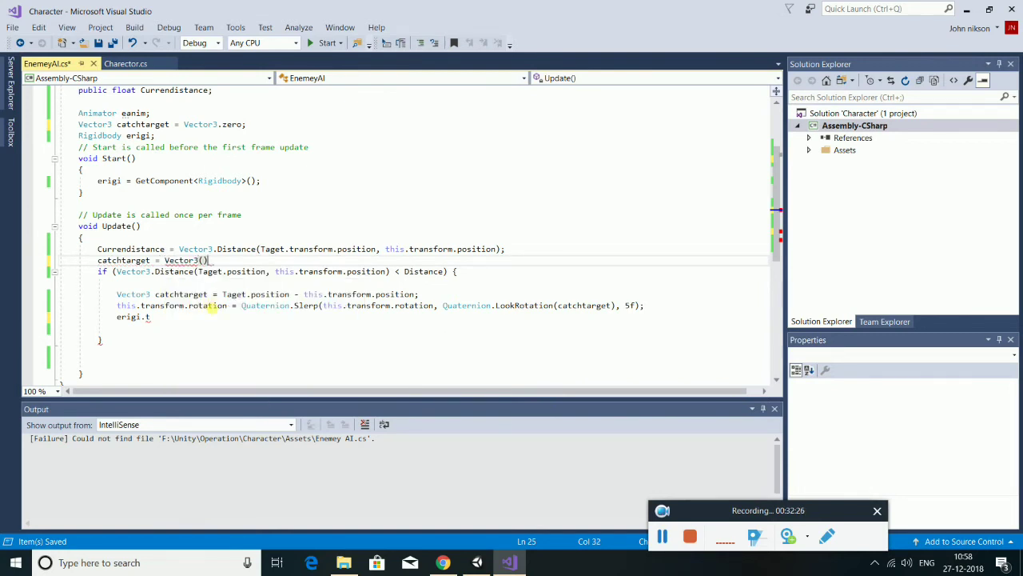
type("0,0,);")
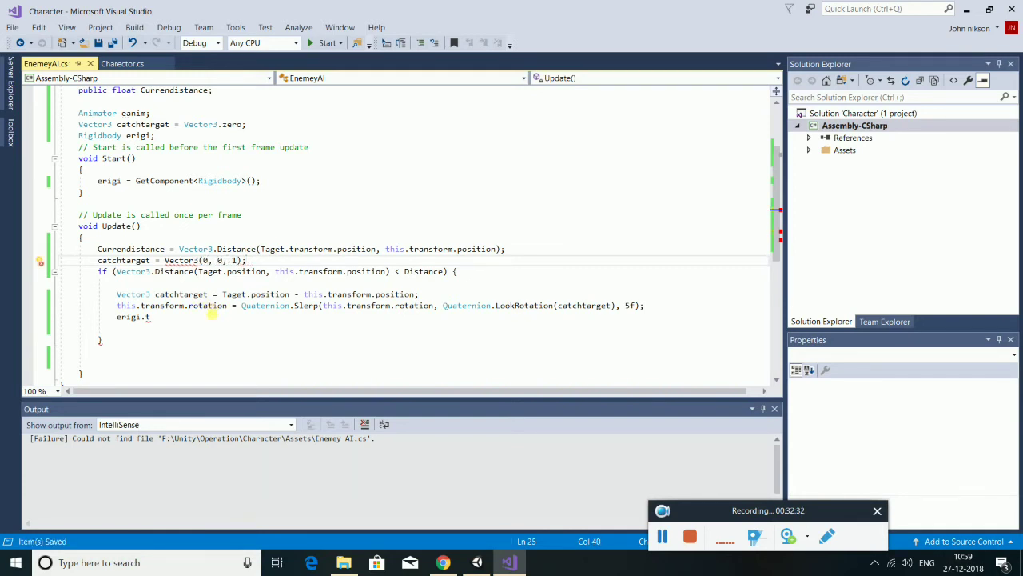
Complete the unfinished erigi line as catchtarget = erigi.transform.forward * 3; and save EnemeyAI.cs.
scroll(213, 309, "down", 1)
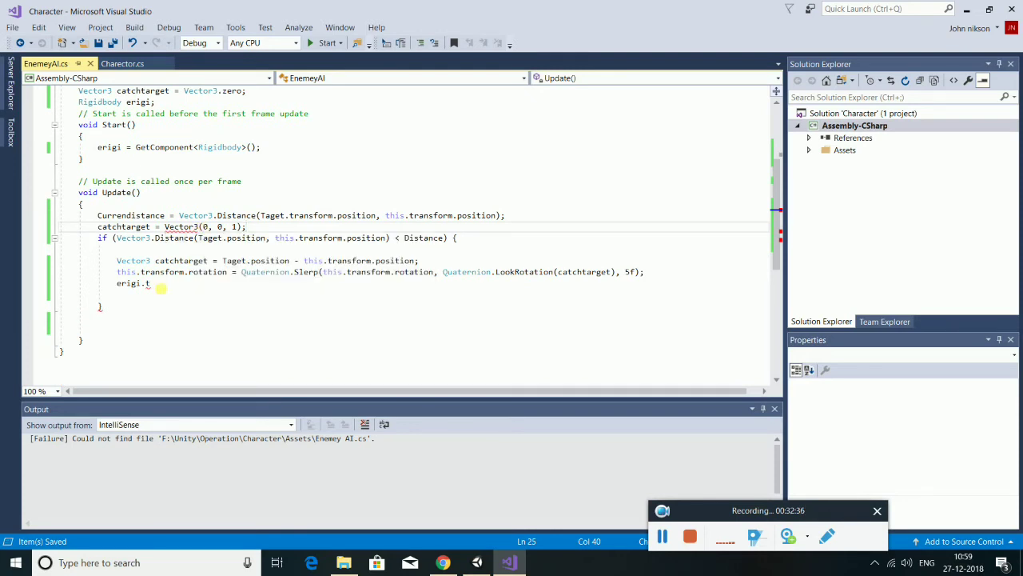
left_click(160, 286)
key("BackSpace")
key("BackSpace")
key("BackSpace")
key("BackSpace")
key("BackSpace")
key("BackSpace")
key("BackSpace")
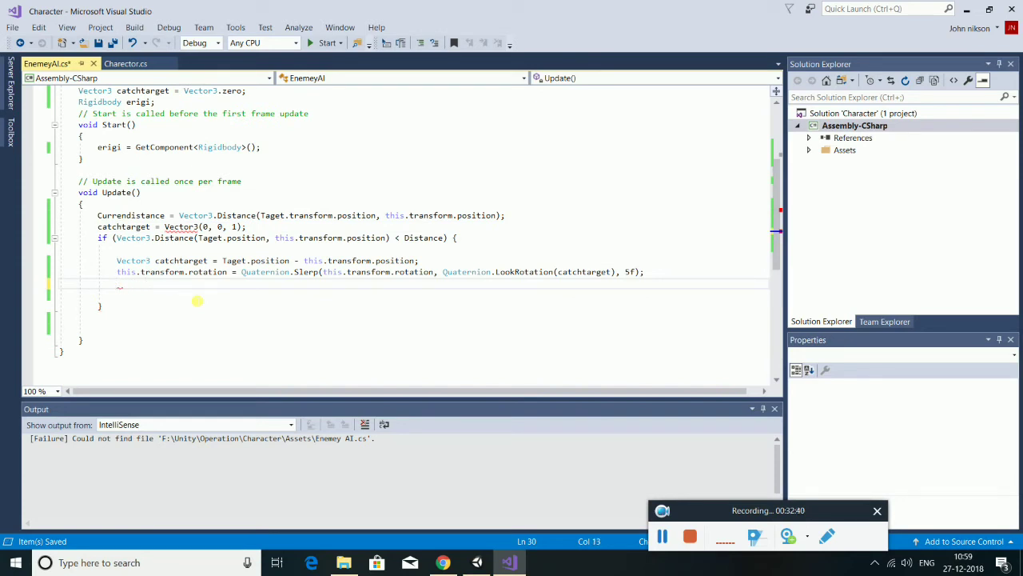
type("chtarget")
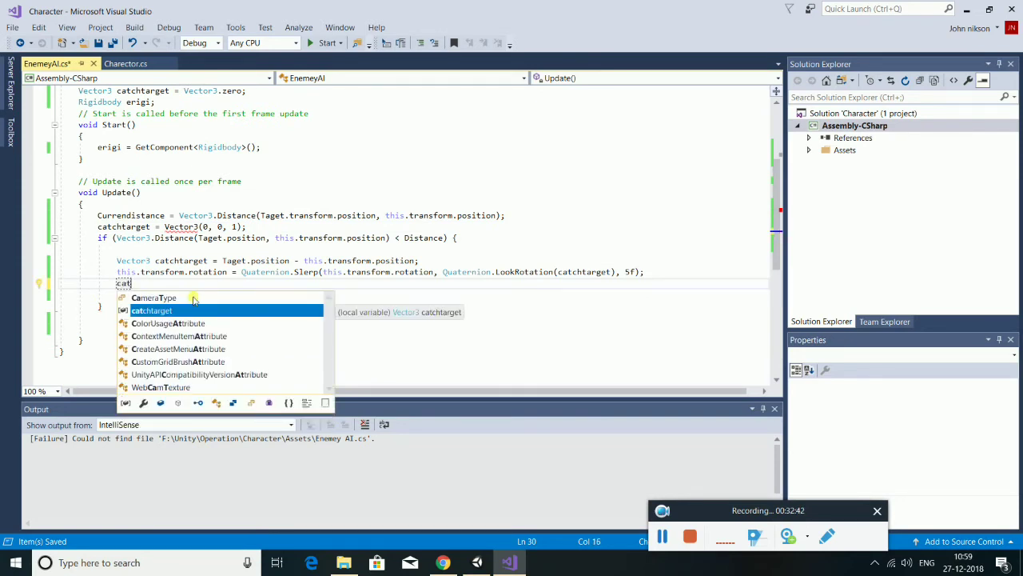
type(" = e")
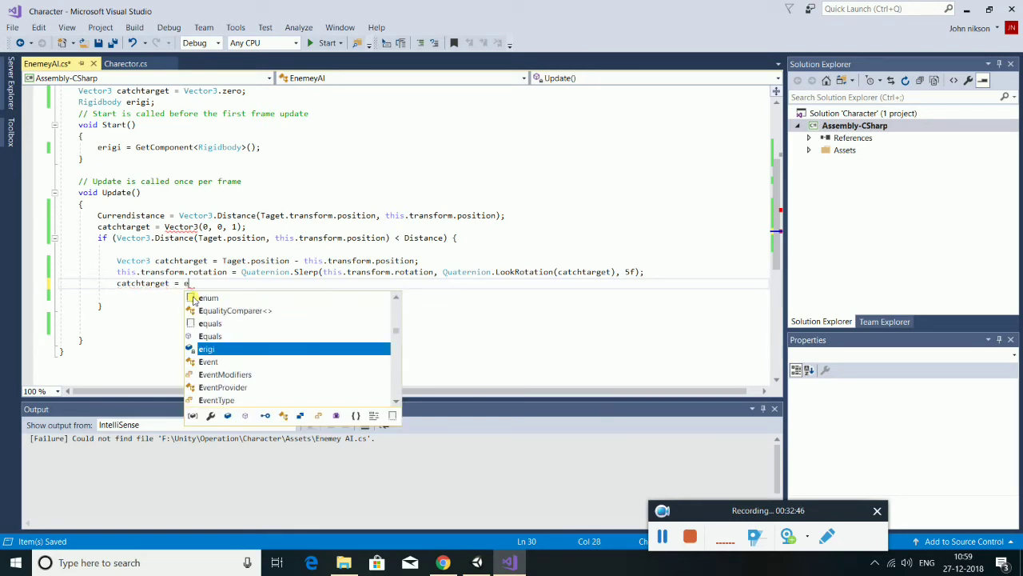
type("rigi.transform")
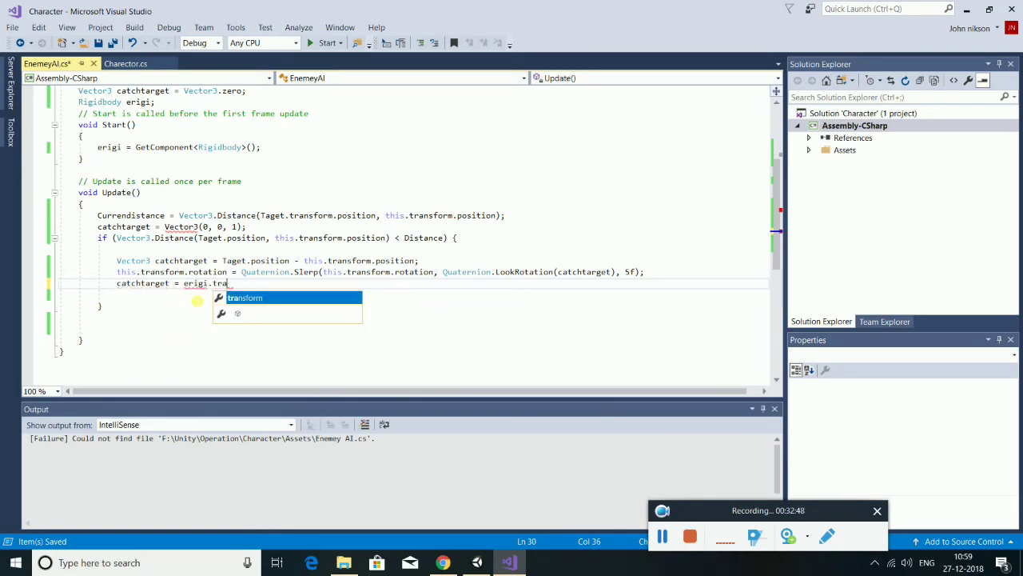
type(".f")
type("orm.for")
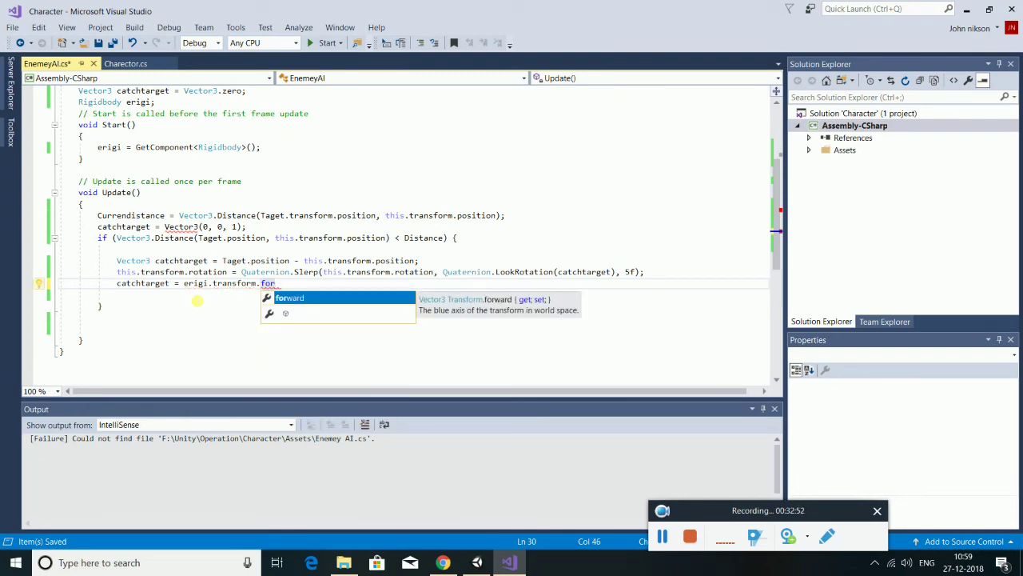
type("\"")
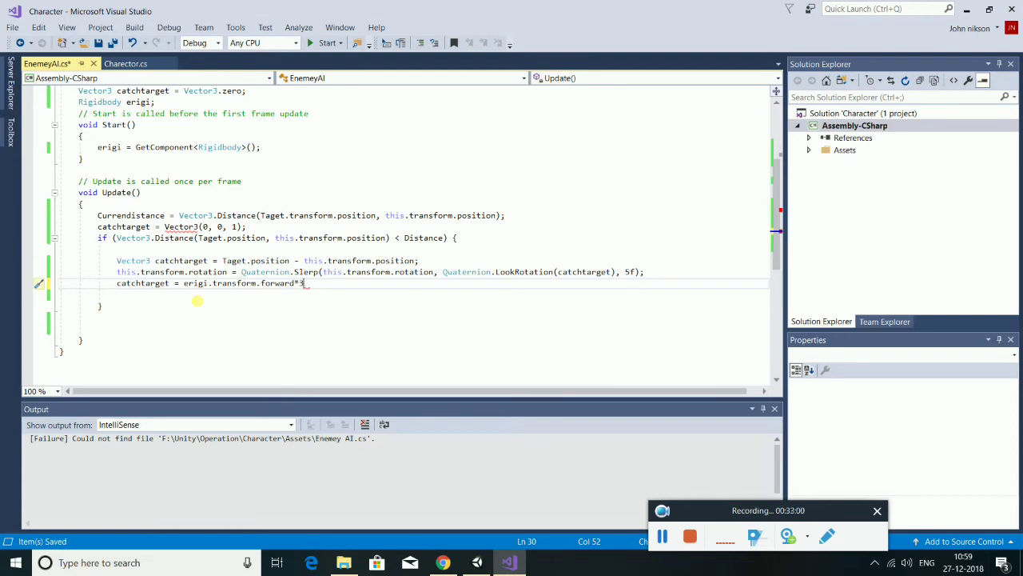
type(";")
key("ctrl+s")
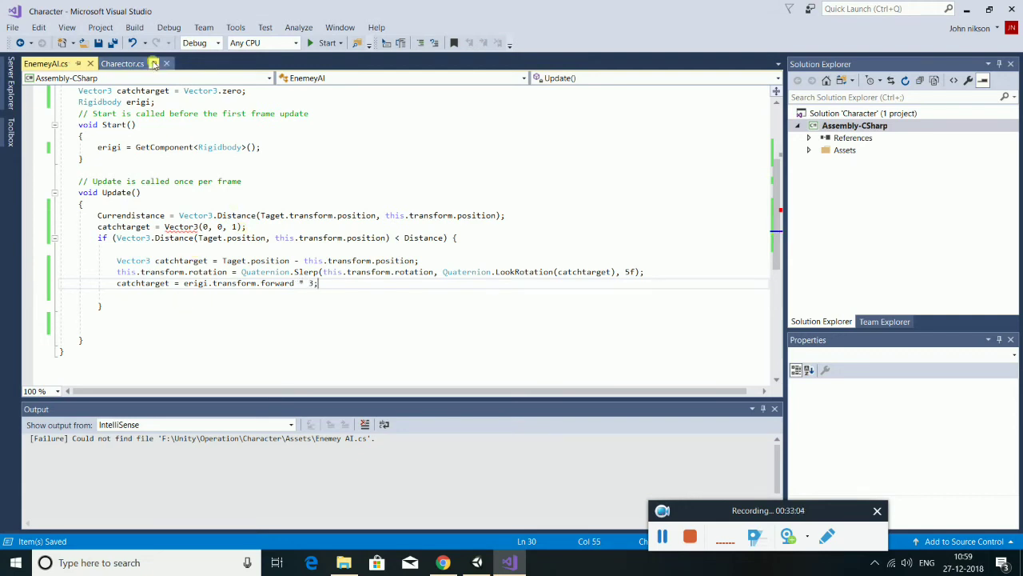
left_click(122, 63)
scroll(181, 277, "down", 2)
scroll(181, 278, "down", 4)
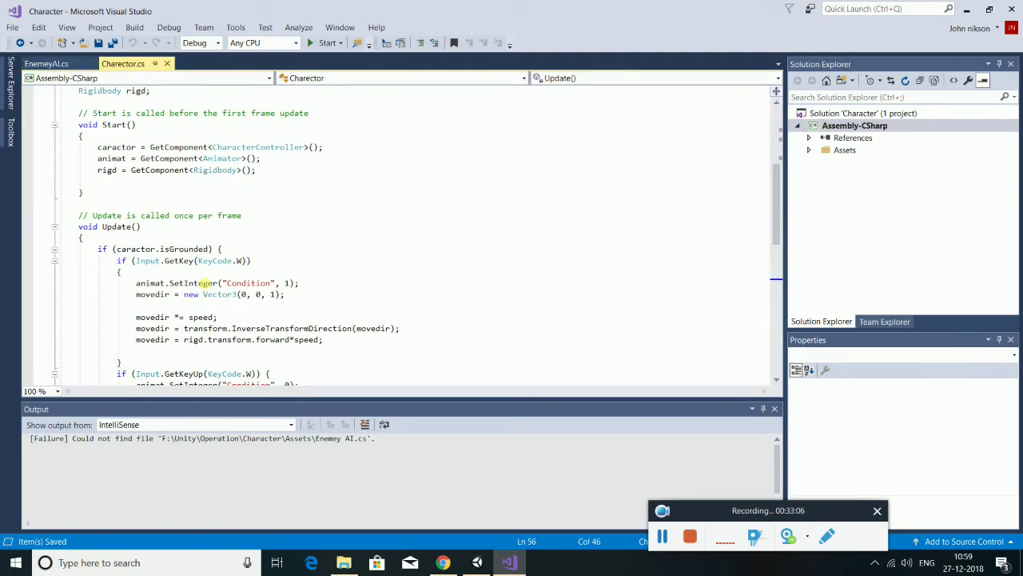
scroll(182, 278, "down", 1)
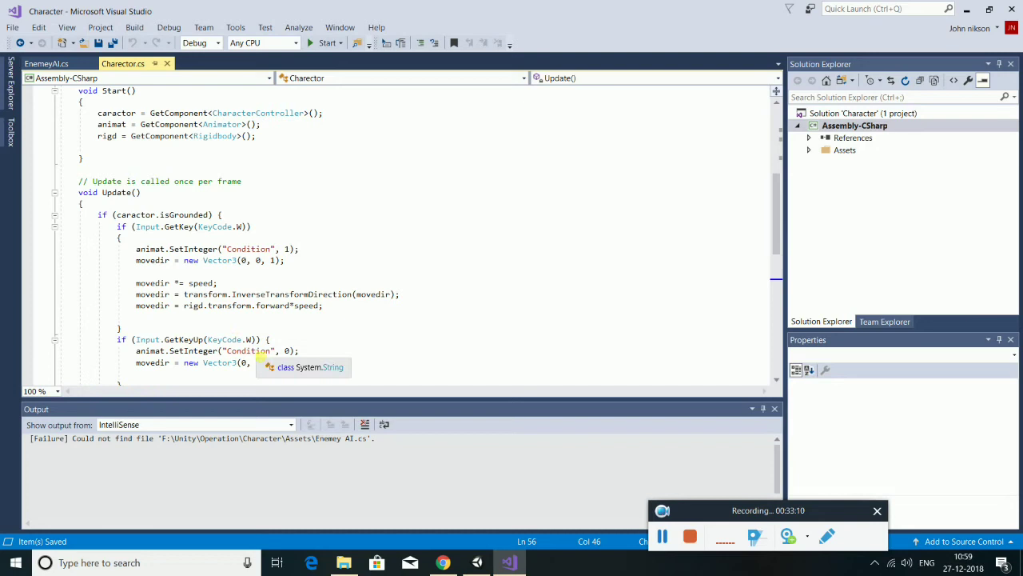
scroll(263, 360, "down", 2)
left_click(46, 63)
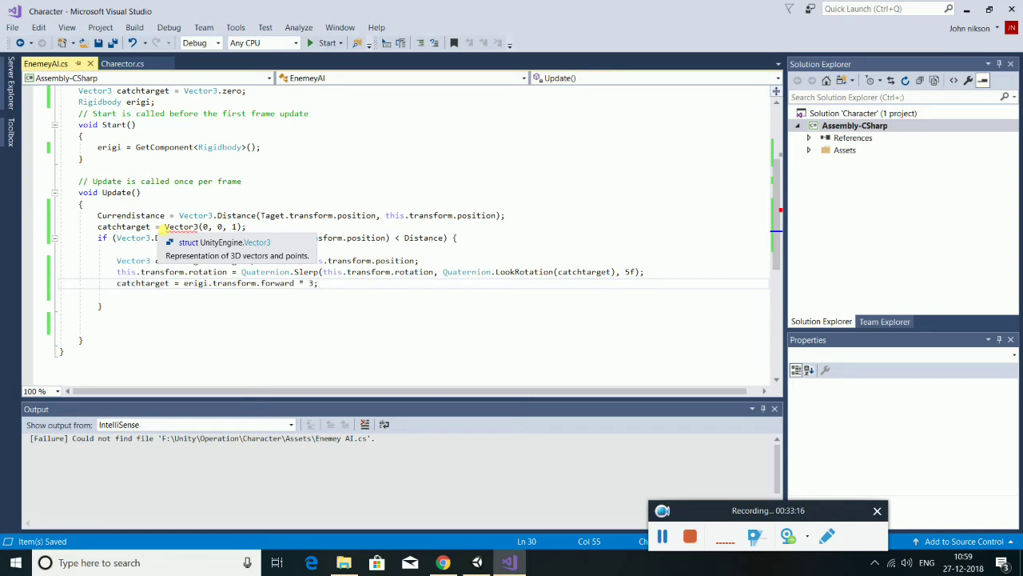
Change the line to catchtarget = new Vector3(0, 0, 1), save, and start Play mode in Unity.
left_click(161, 227)
type("new")
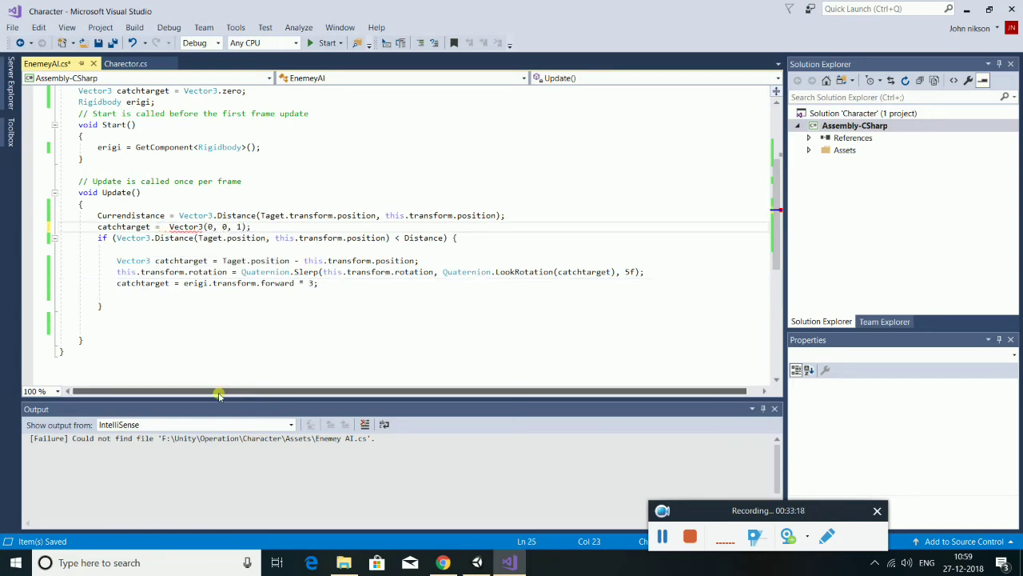
key("Escape")
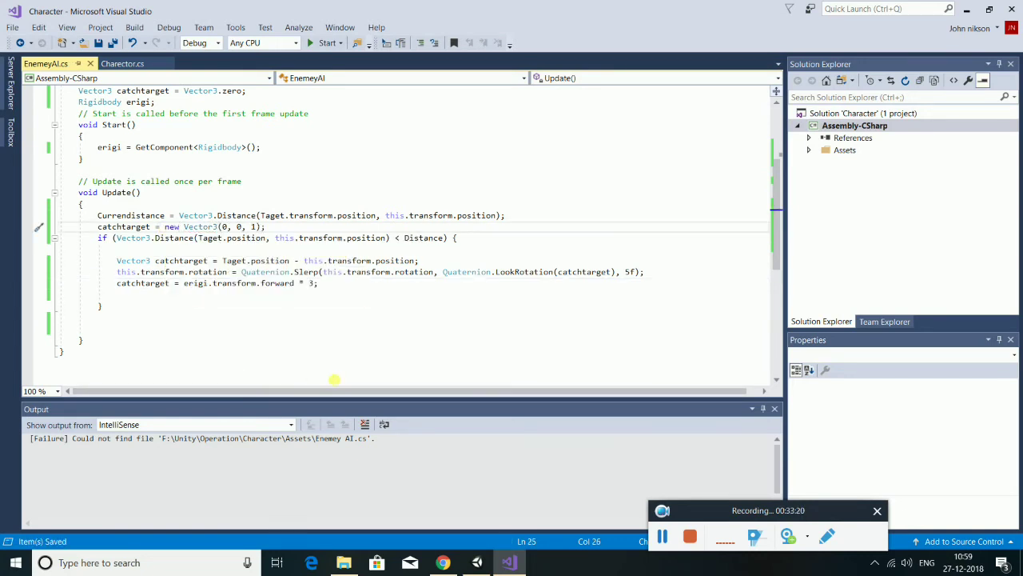
scroll(206, 244, "up", 1)
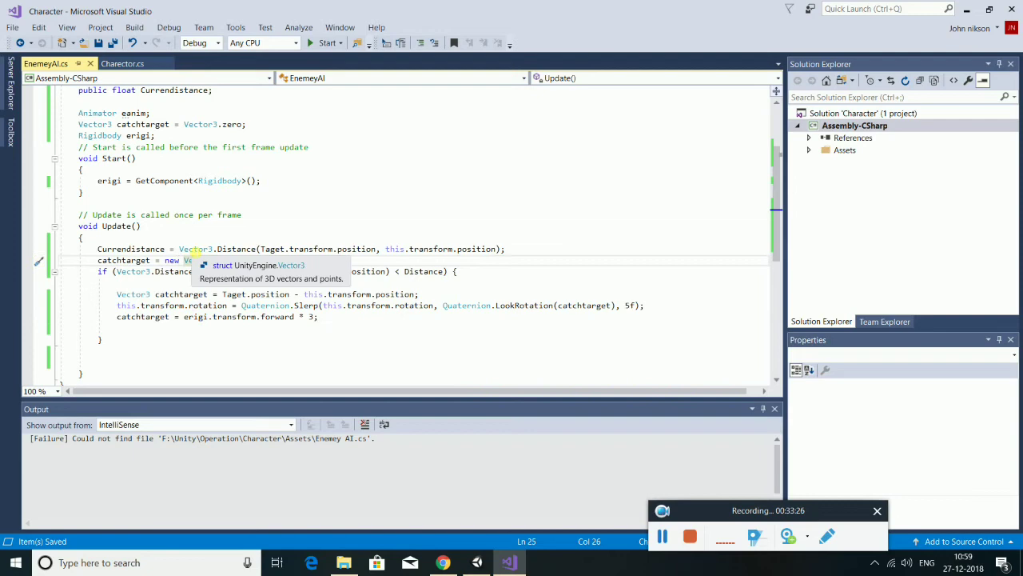
key("alt+Tab")
left_click(487, 39)
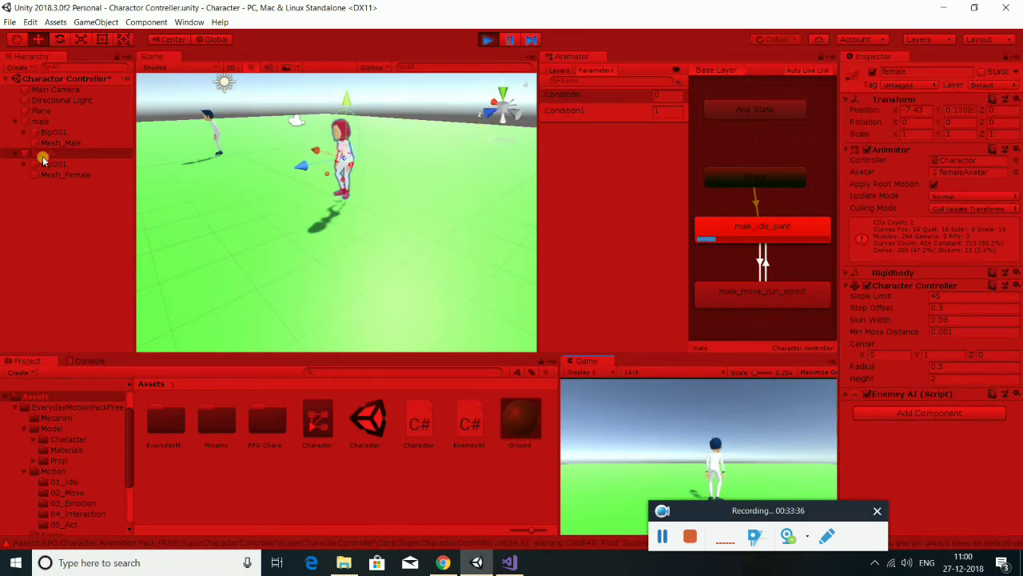
Expand Enemy AI (Script) in the Inspector and frame both characters in the Scene view.
left_click(848, 396)
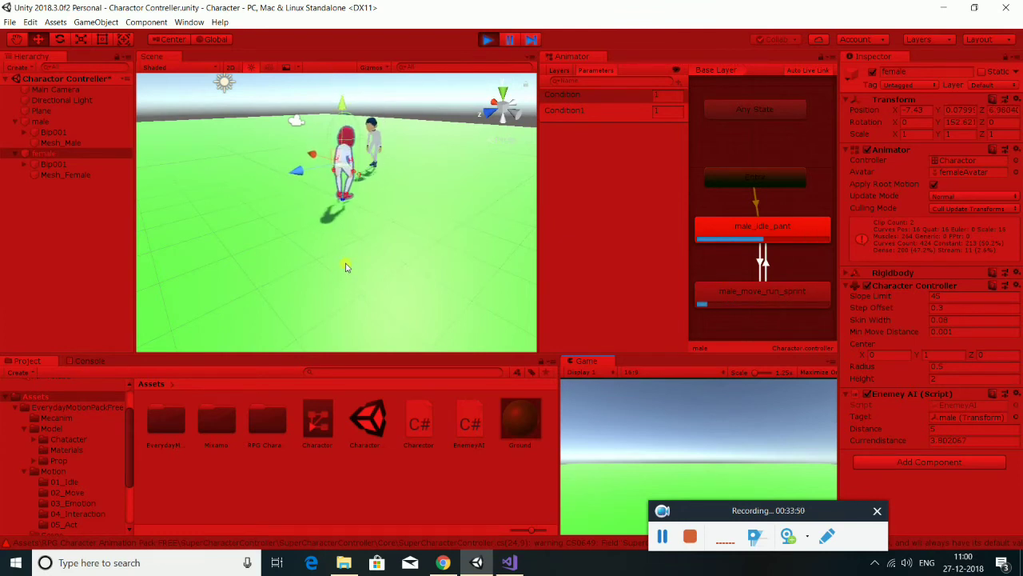
scroll(347, 266, "up", 3)
scroll(348, 216, "up", 2)
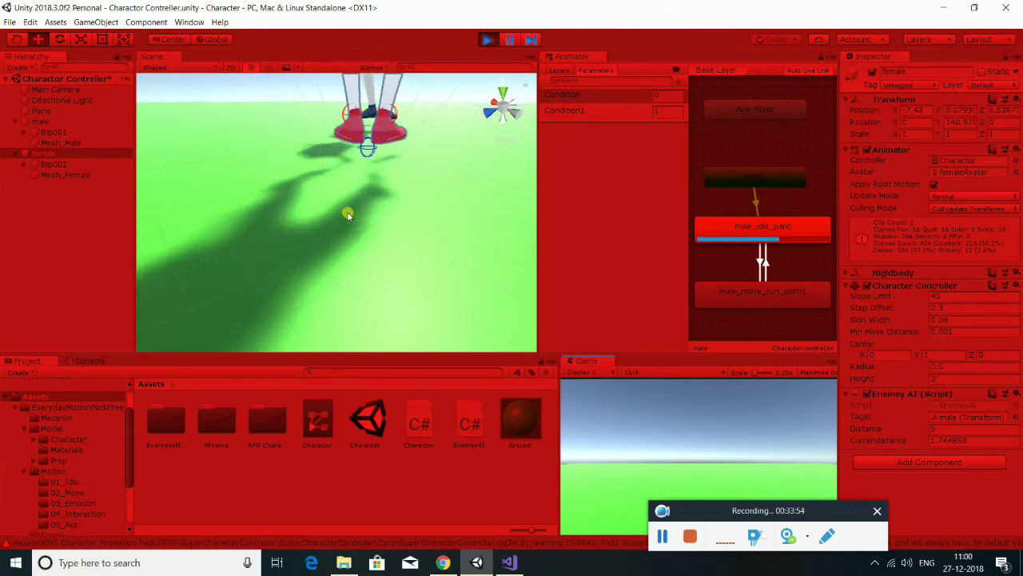
left_click_drag(251, 140, 488, 224, "alt")
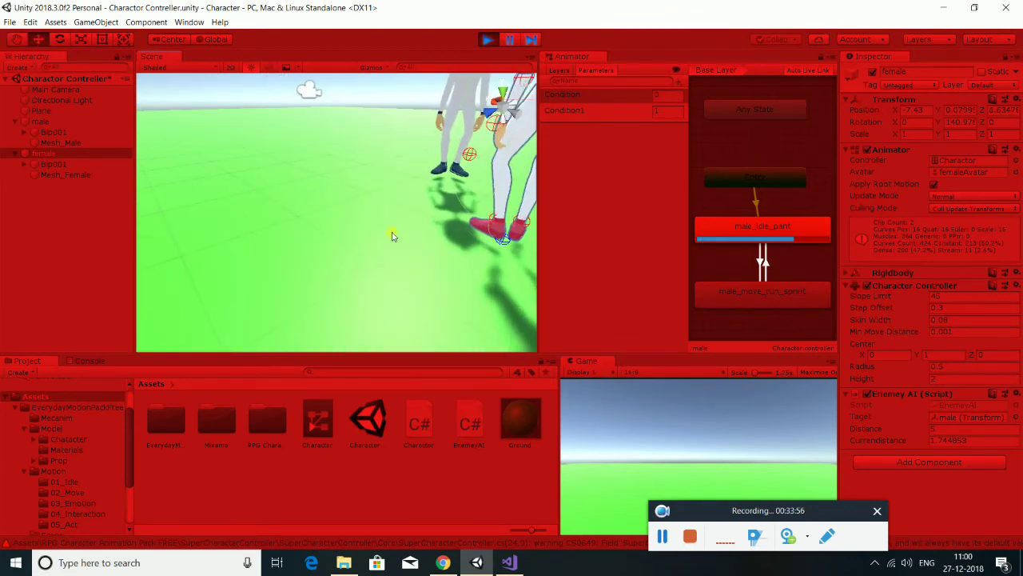
scroll(437, 245, "down", 3)
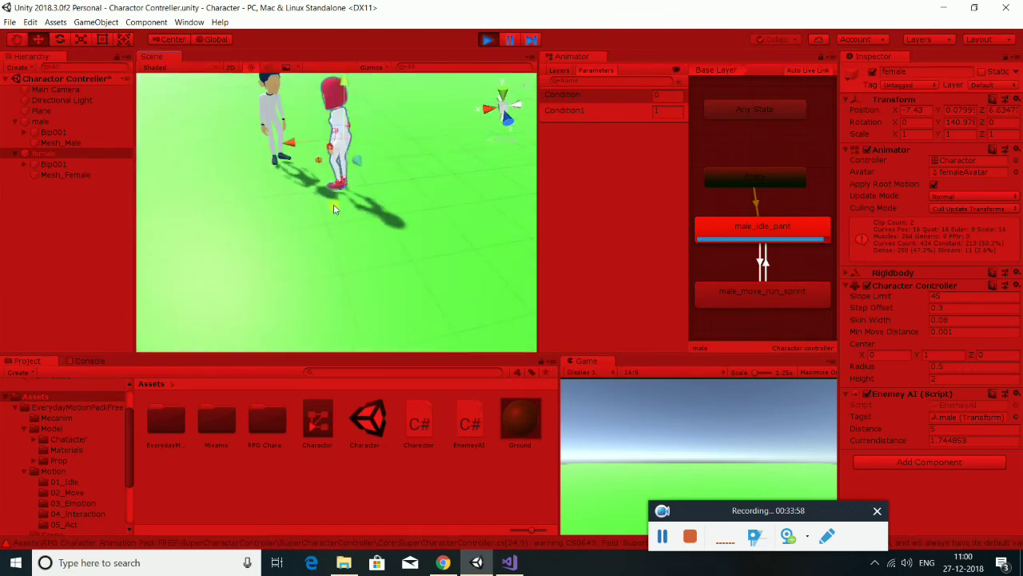
scroll(484, 229, "up", 2)
middle_click_drag(484, 230, 417, 242)
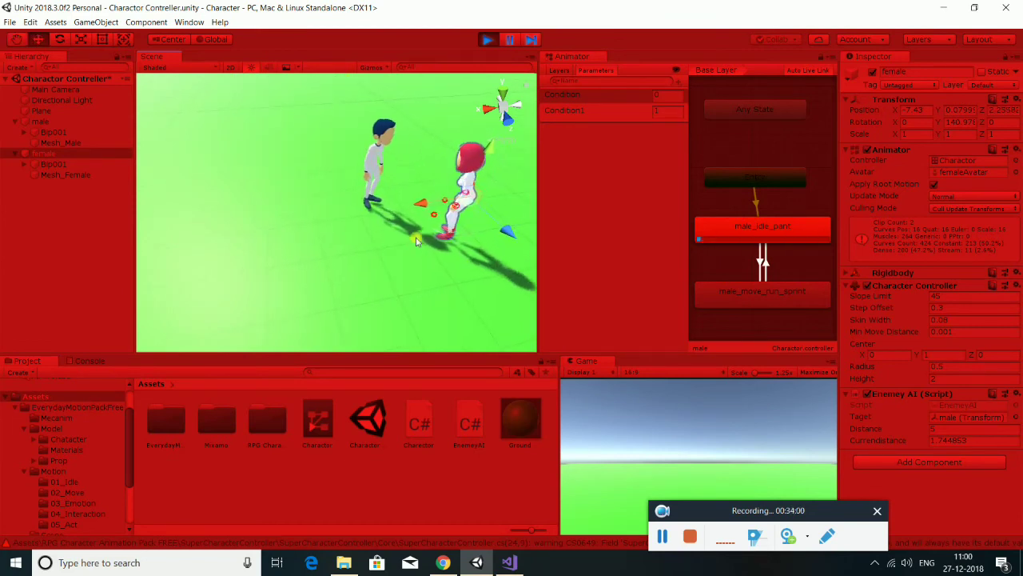
Reselect the female character, watch her chase the male player, and stop the game.
left_click(412, 243)
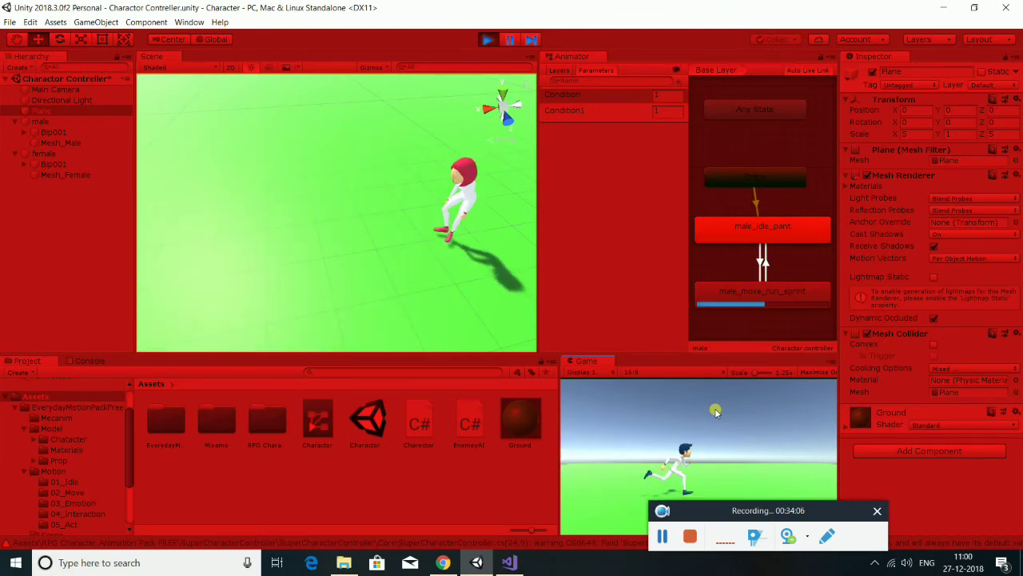
left_click(43, 154)
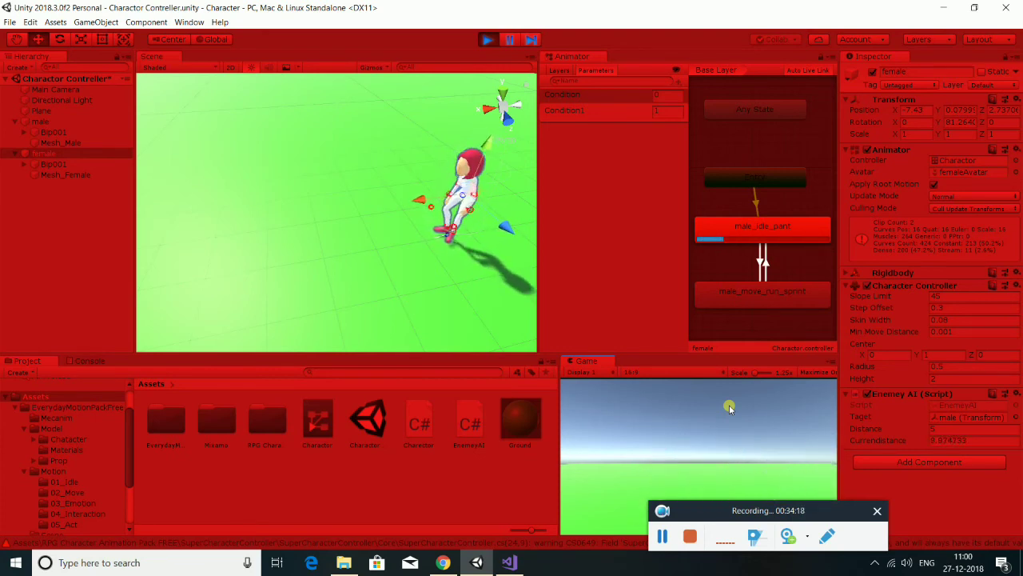
scroll(302, 244, "down", 2)
scroll(307, 252, "down", 2)
scroll(312, 261, "down", 2)
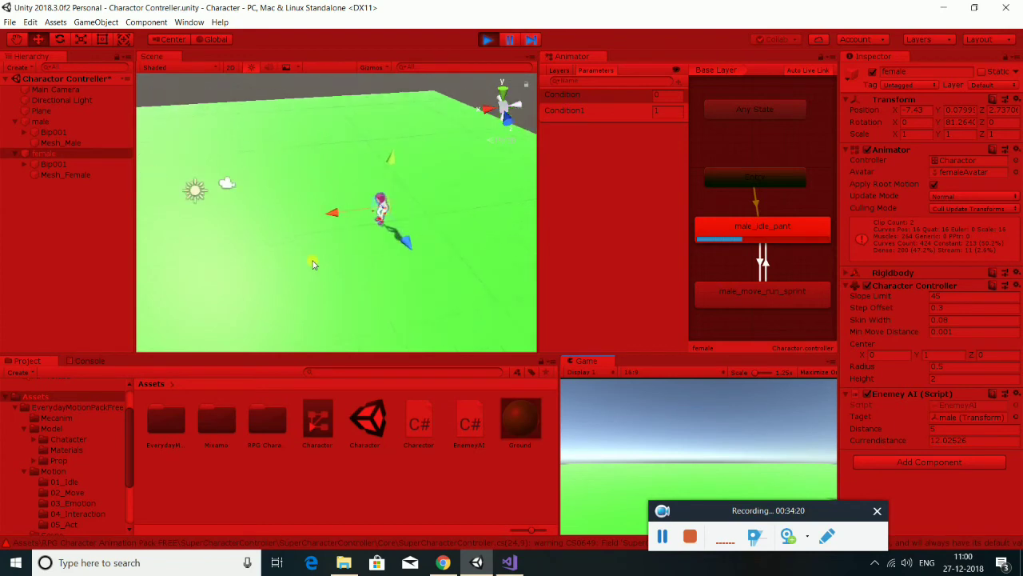
scroll(314, 263, "down", 2)
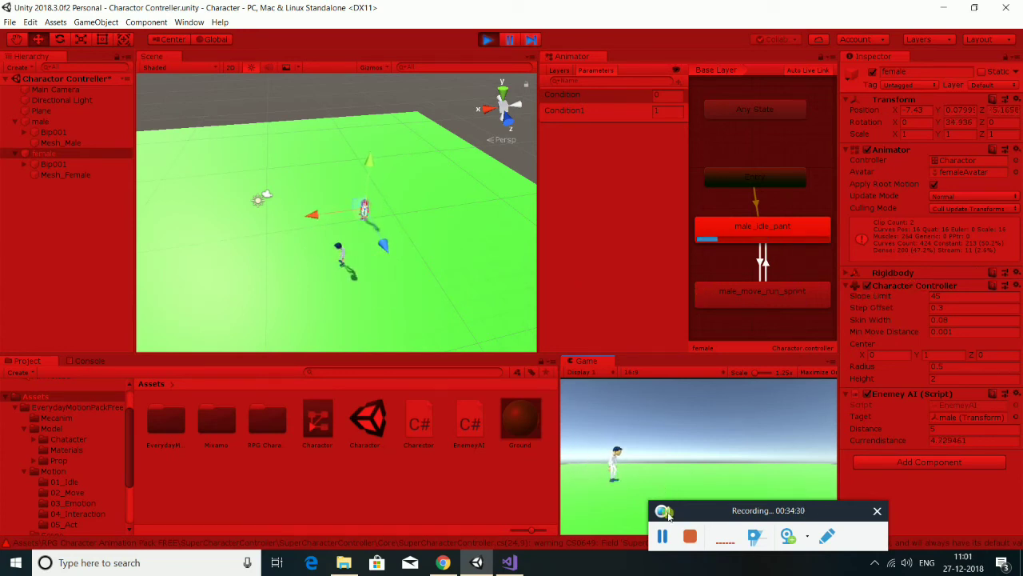
left_click(484, 39)
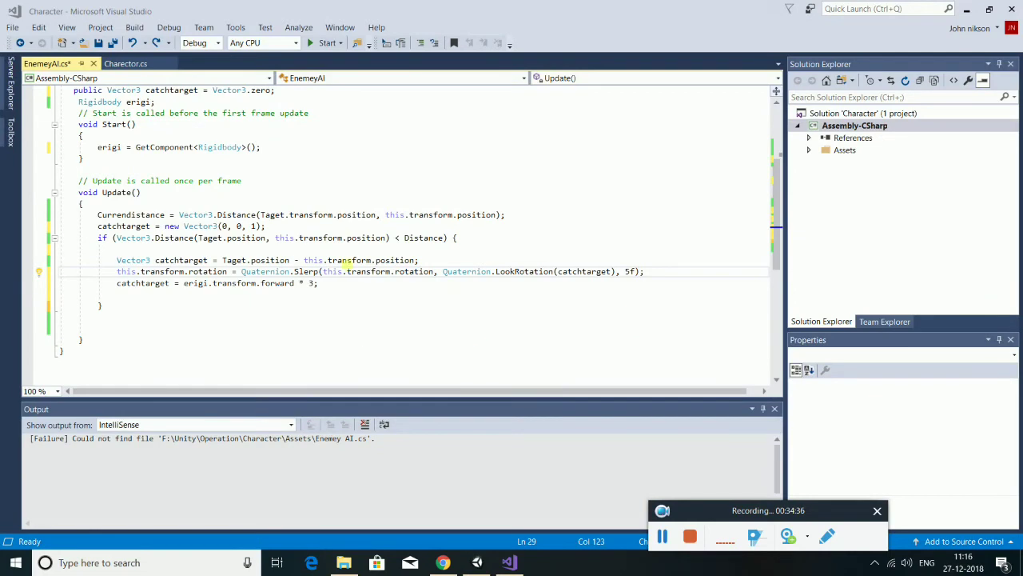
Add eanim = GetComponent<Animator>(); below the Rigidbody lookup in Start() and save EnemeyAI.cs.
scroll(339, 177, "up", 1)
scroll(190, 168, "up", 2)
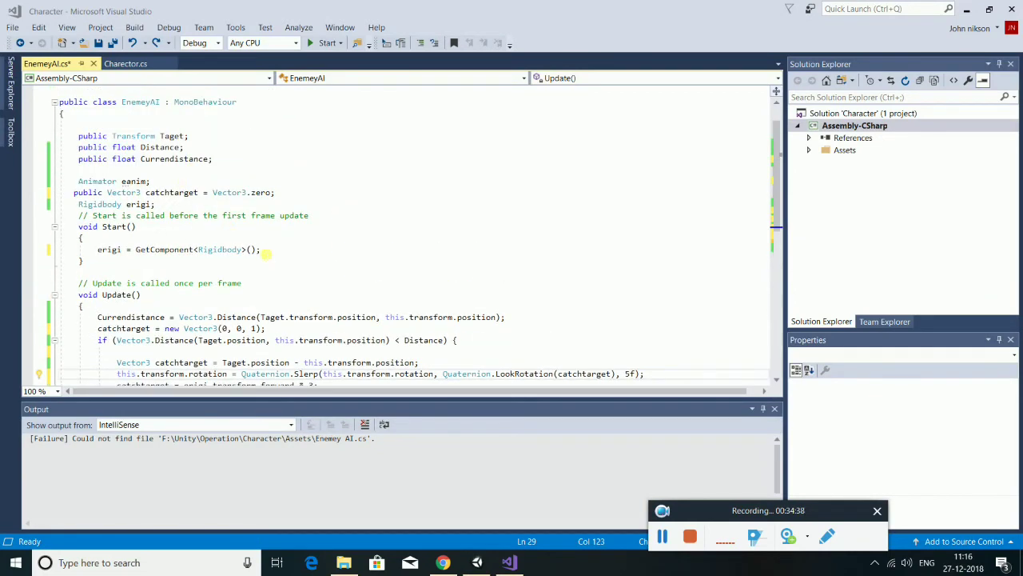
left_click(266, 252)
key("Return")
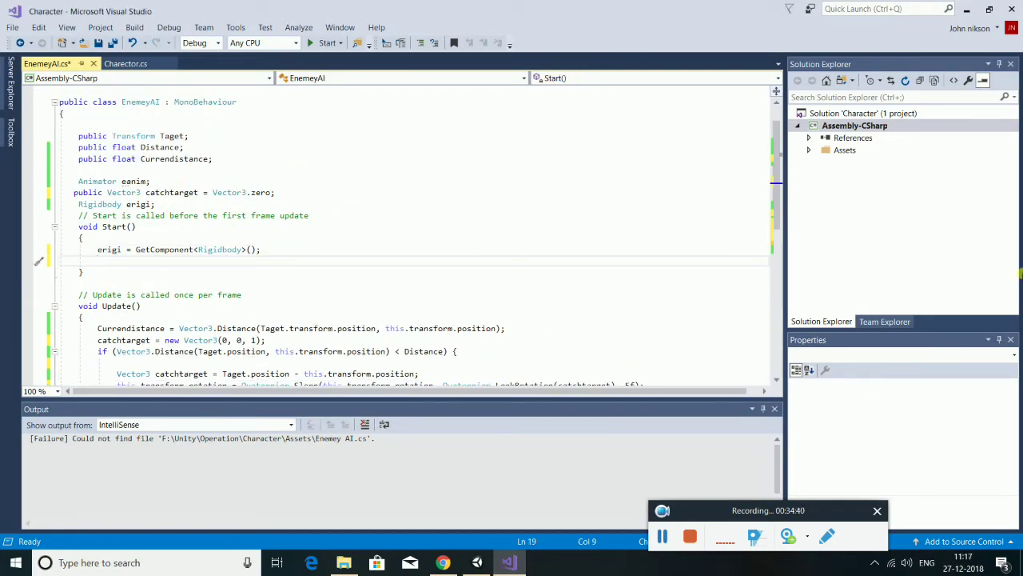
type("eanim")
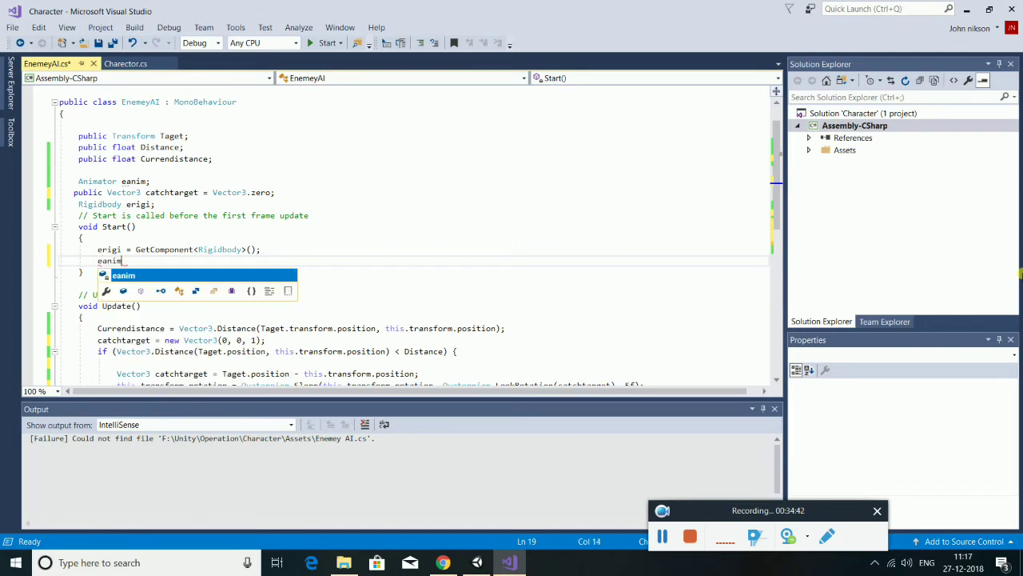
type(" = ")
type("g")
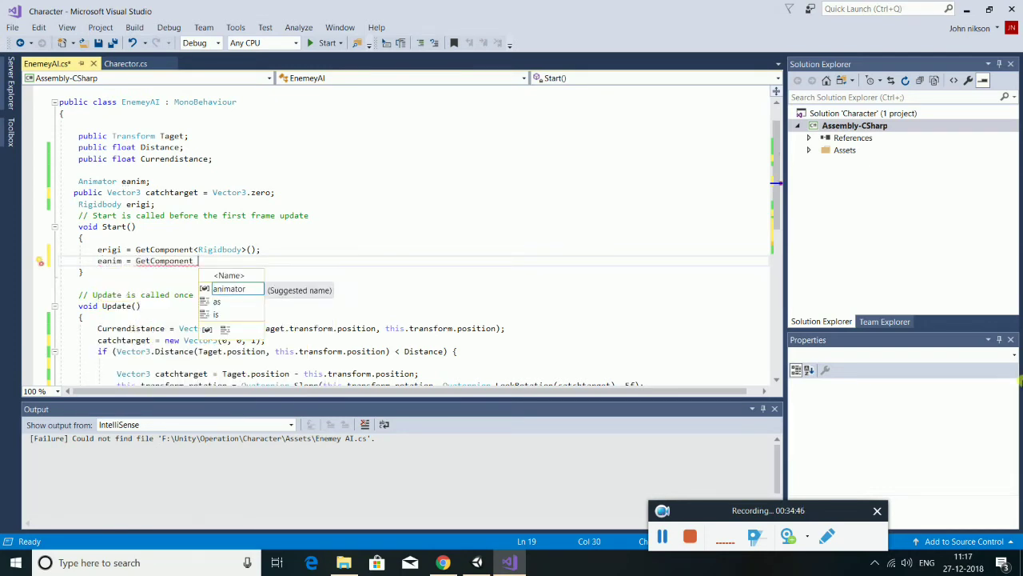
key("BackSpace")
type("<>")
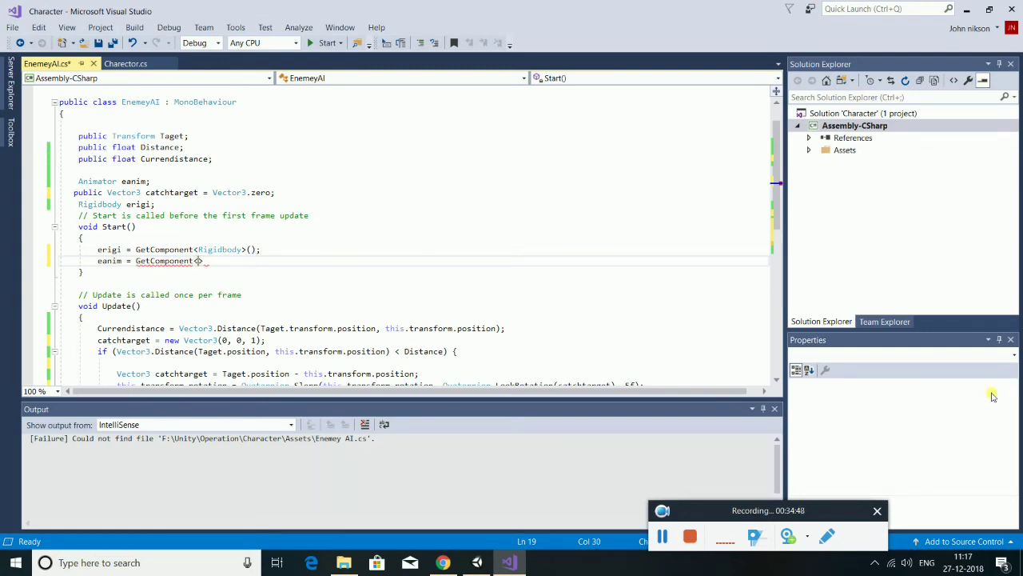
type("Anj")
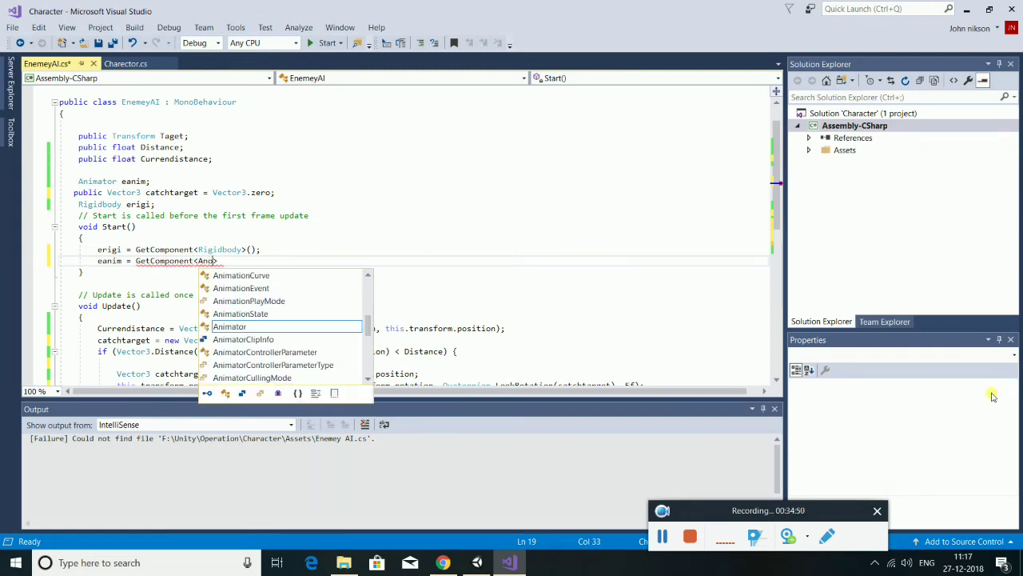
key("BackSpace")
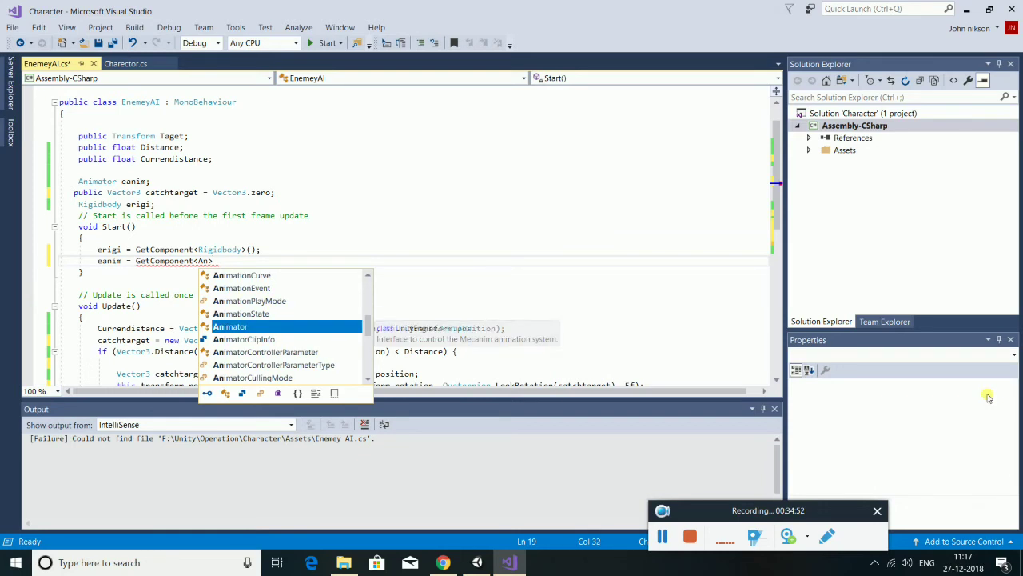
type("imat")
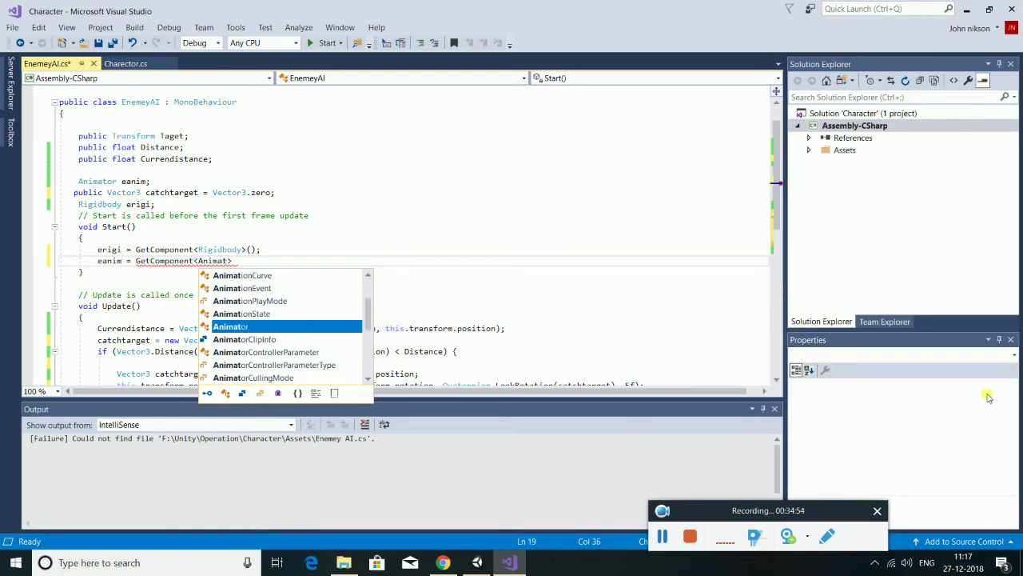
key("Tab")
type("()")
key("ctrl+s")
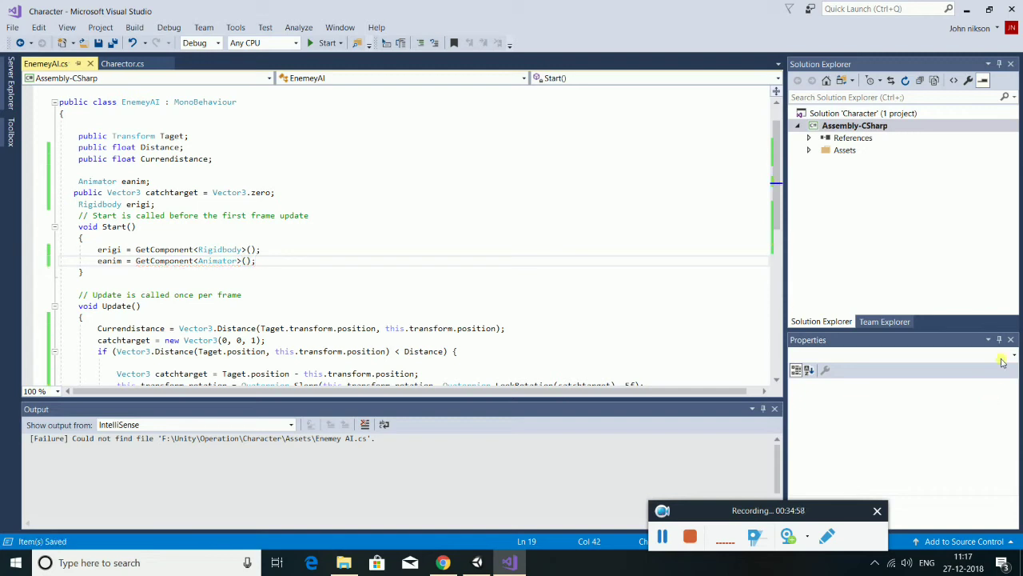
scroll(104, 240, "down", 4)
scroll(127, 250, "down", 1)
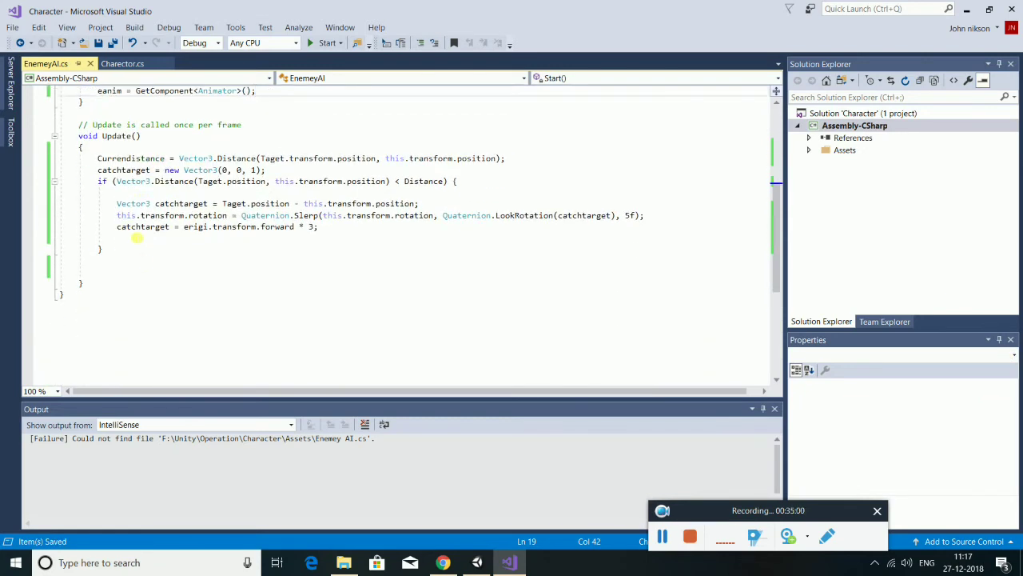
left_click(739, 251)
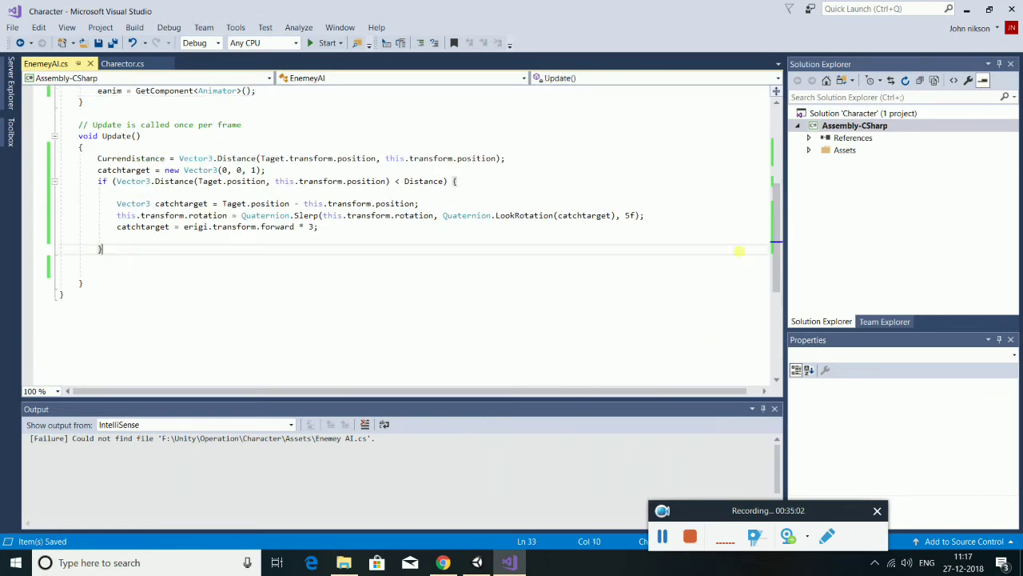
Write an empty if (Currendistance <= 5f) { } block below the first if block.
key("Return")
key("Return")
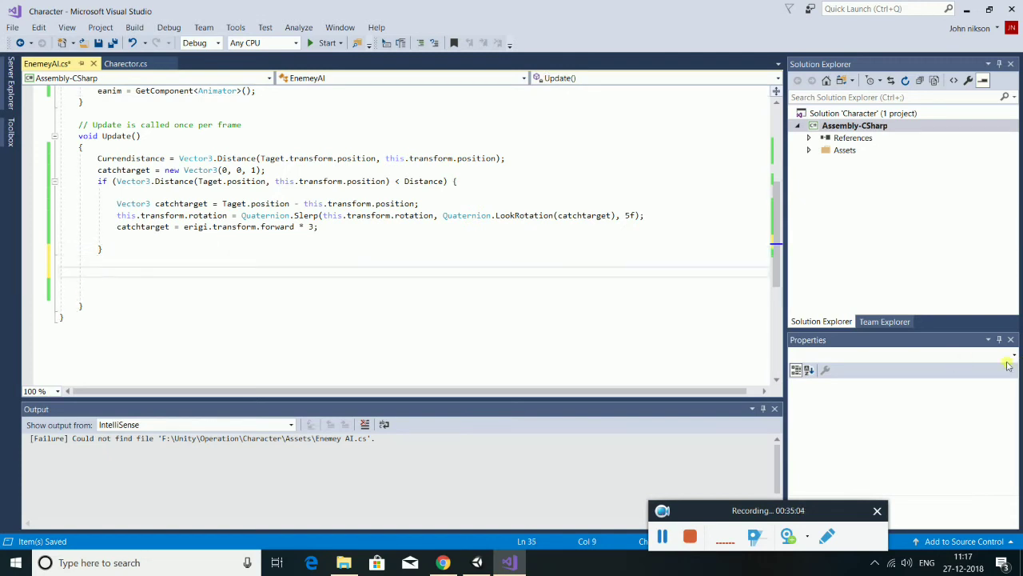
type("if (")
type(" Cu")
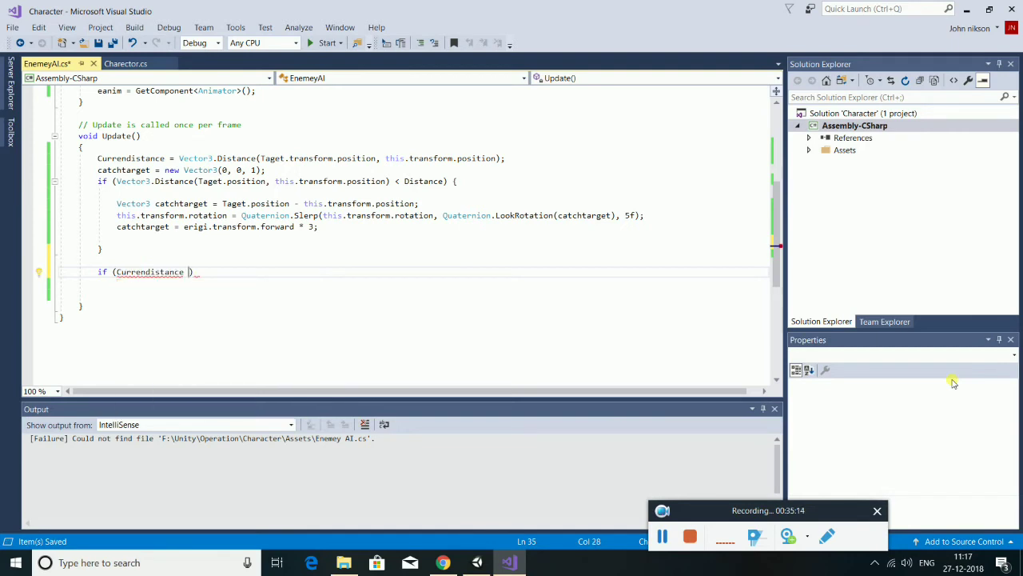
type(" ,")
type("=")
type("5f")
key("Return")
type("{ }")
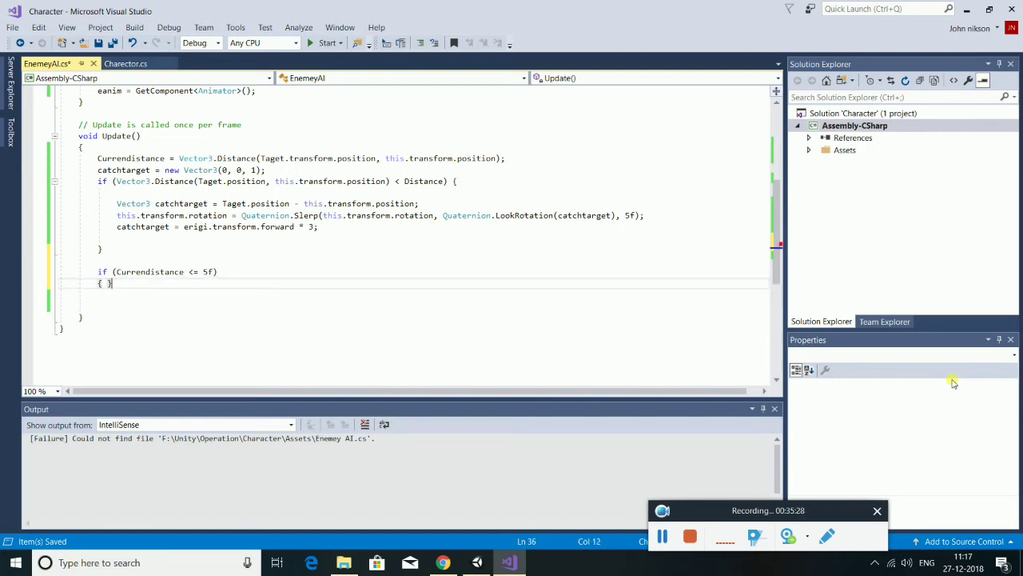
key("Return")
key("Return")
key("Return")
key("Up")
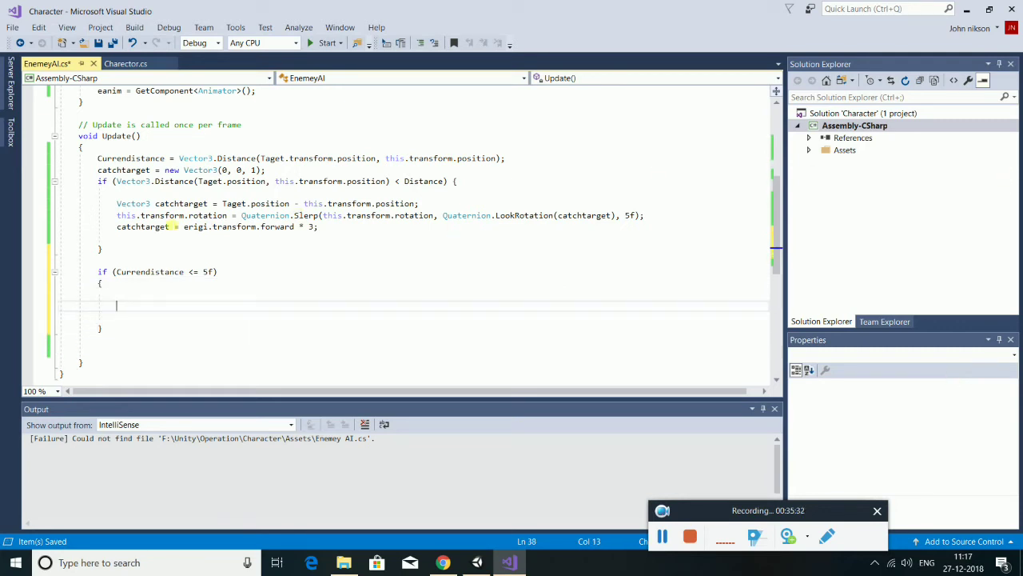
Move the new Vector3(0, 0, 1) and forward * 3 catchtarget assignments into the new block.
left_click_drag(98, 169, 269, 170)
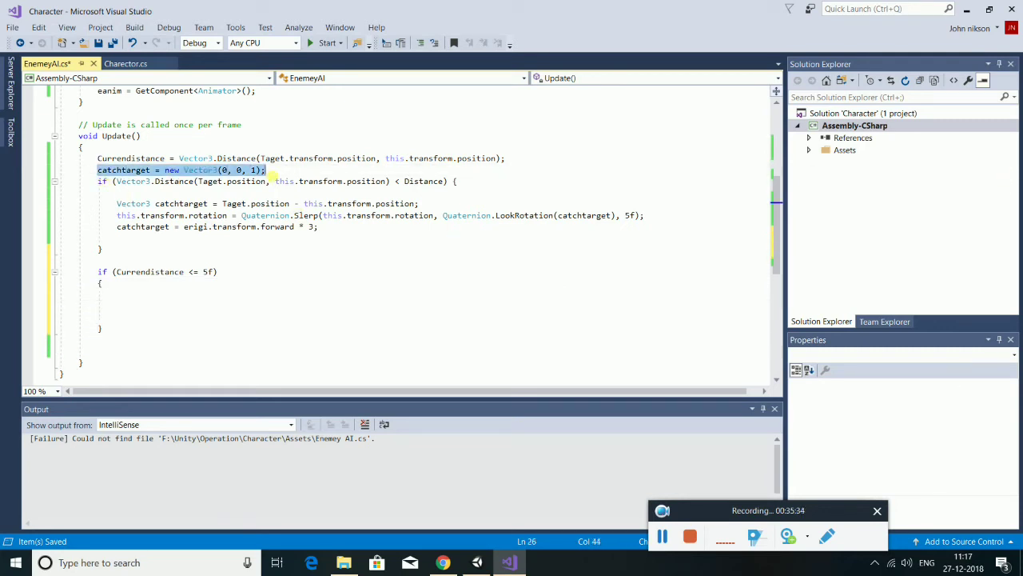
key("ctrl+x")
left_click(112, 296)
key("ctrl+v")
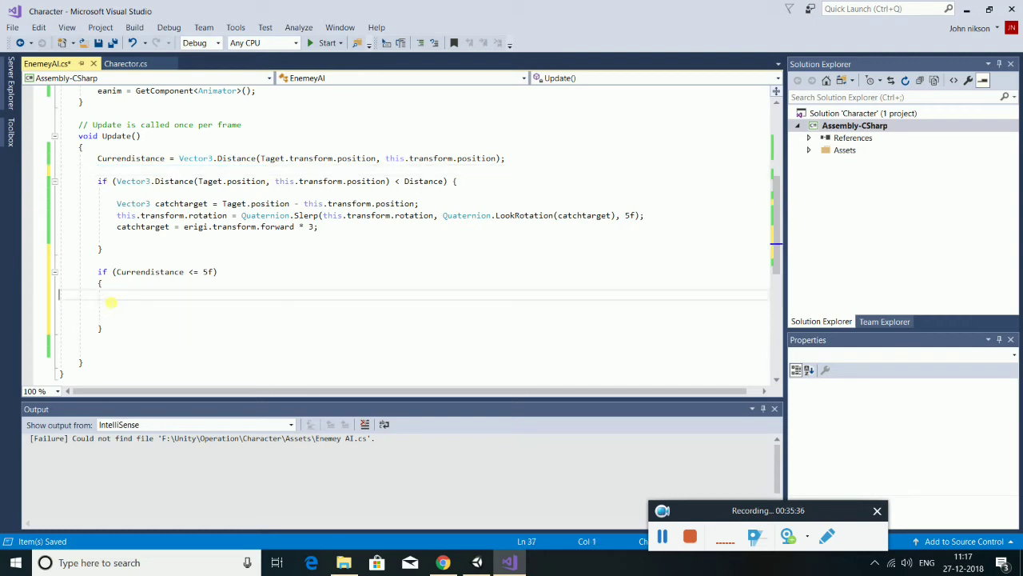
left_click_drag(117, 227, 319, 228)
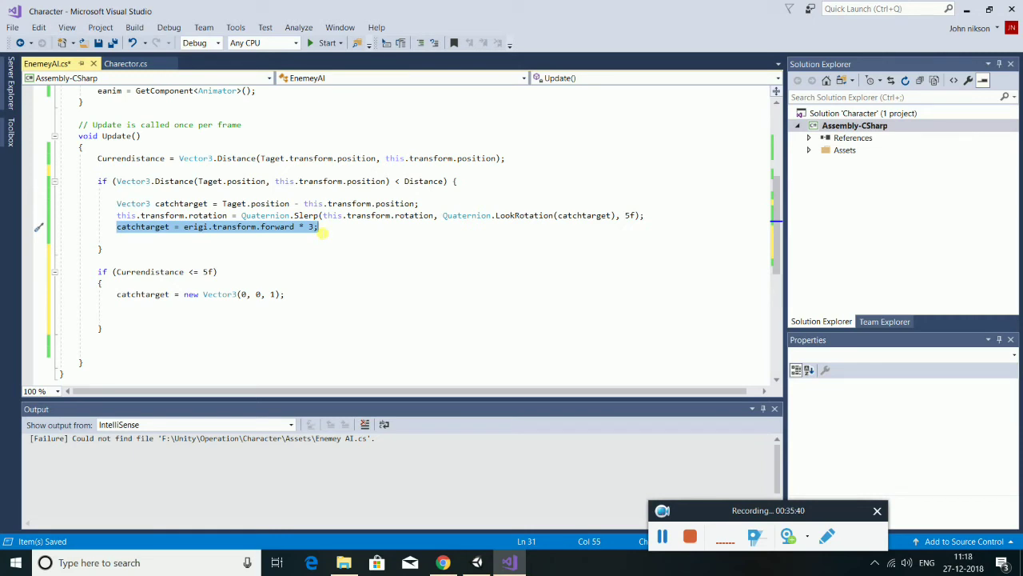
key("ctrl+x")
left_click(127, 308)
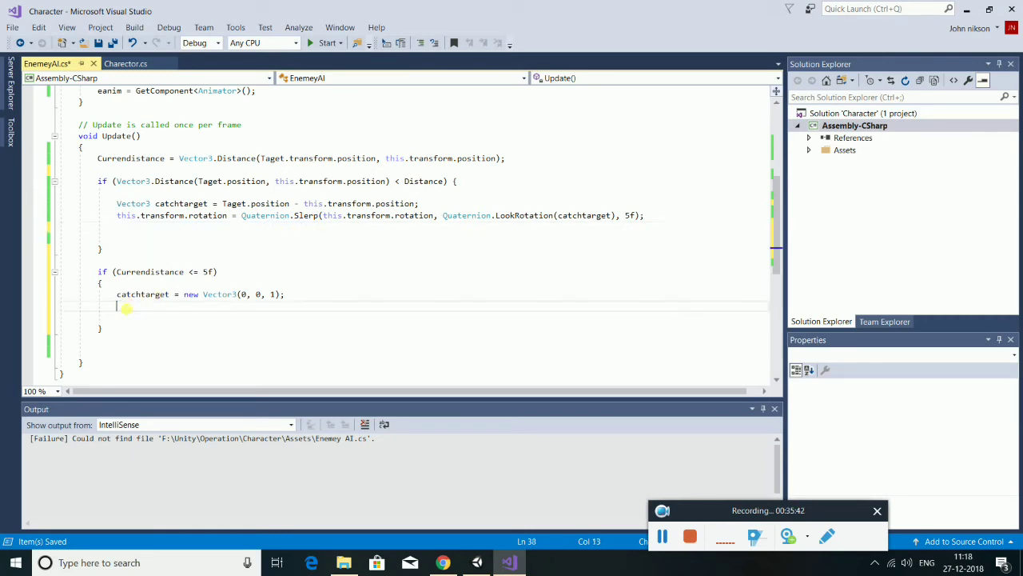
key("ctrl+v")
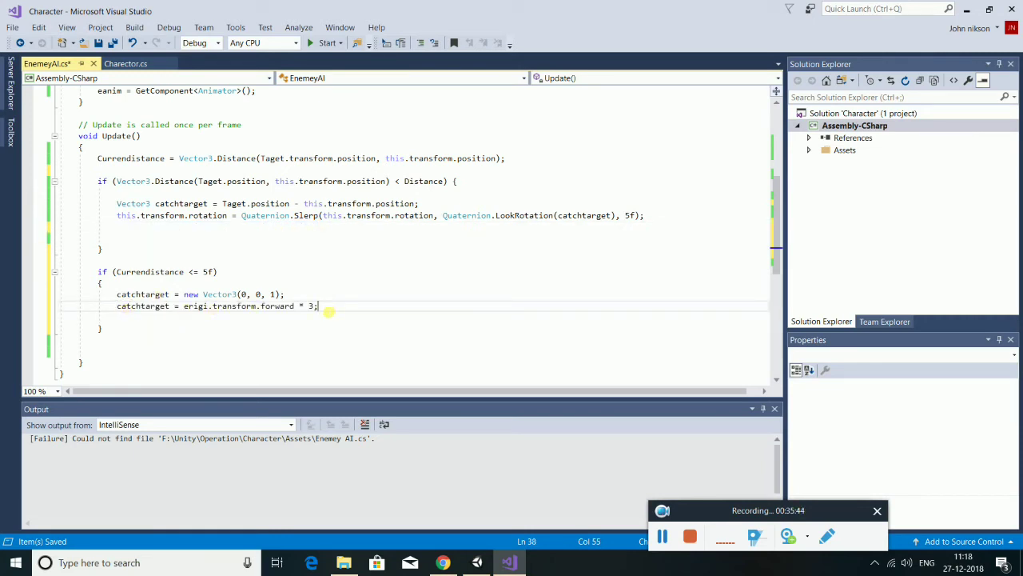
left_click(296, 300)
key("Return")
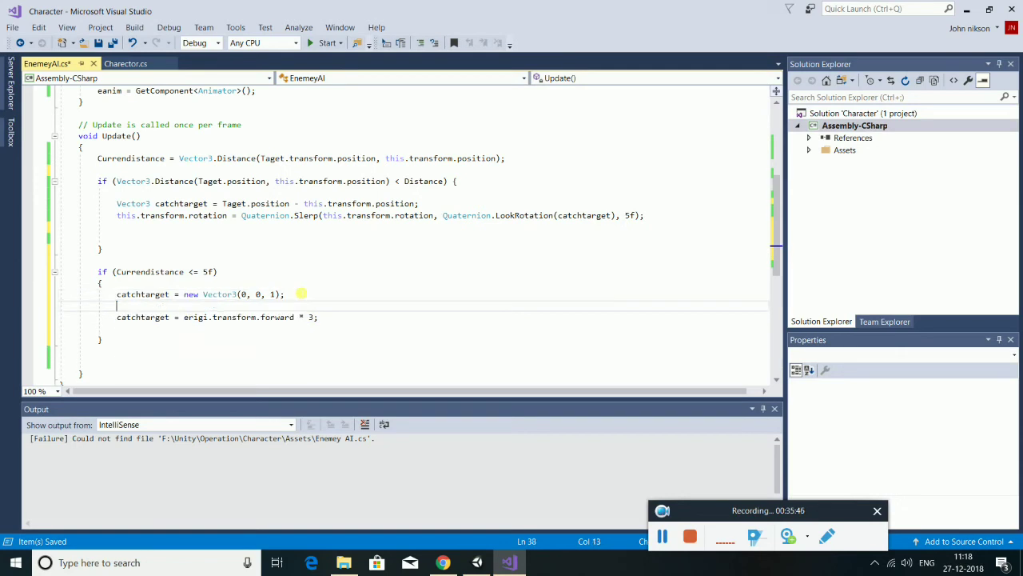
Paste Charector.cs's InverseTransformDirection line into the block, assigning it to catchtarget instead of movedir.
left_click(121, 63)
scroll(212, 272, "down", 1)
scroll(212, 271, "down", 1)
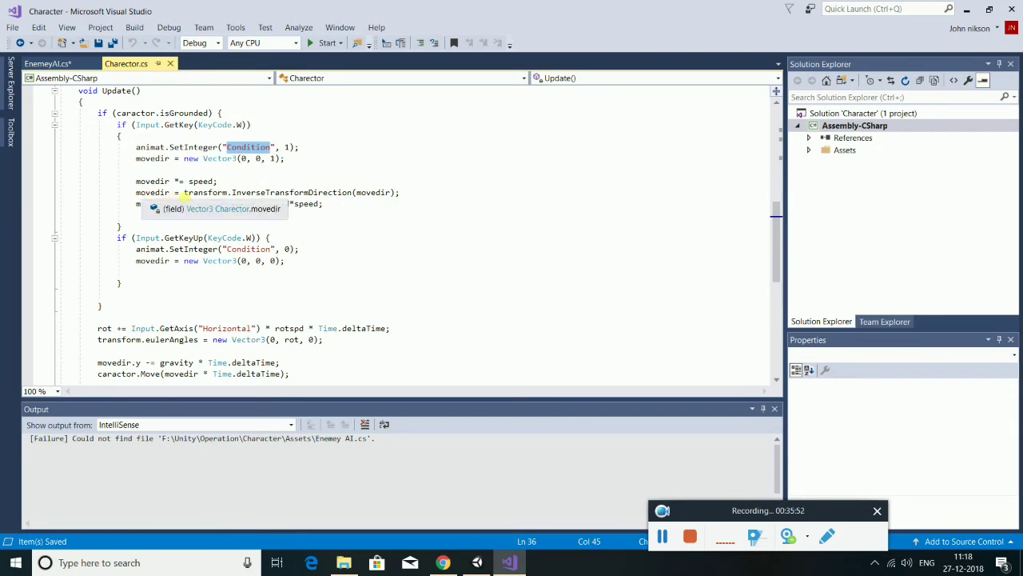
left_click_drag(416, 195, 133, 194)
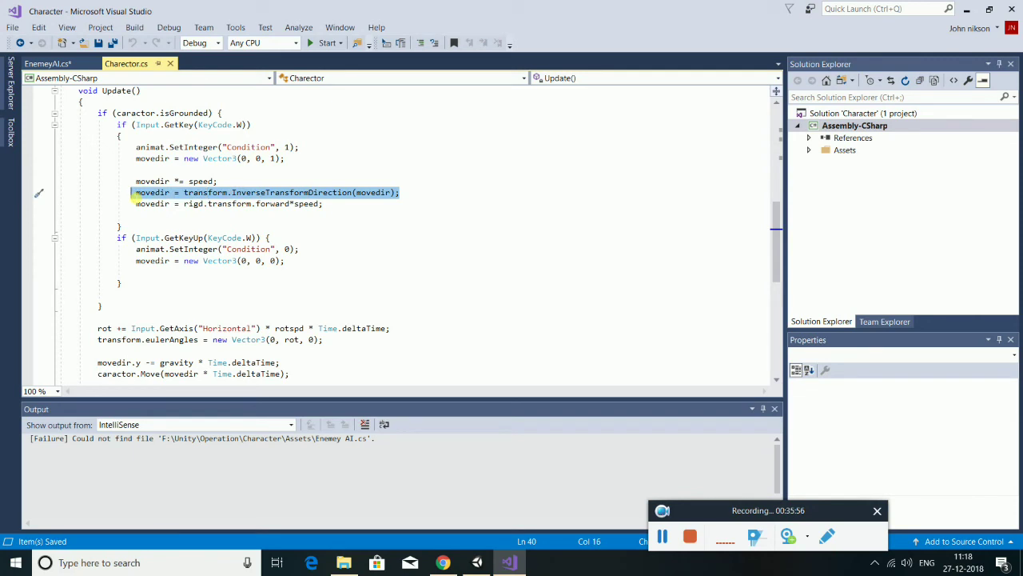
left_click(48, 63)
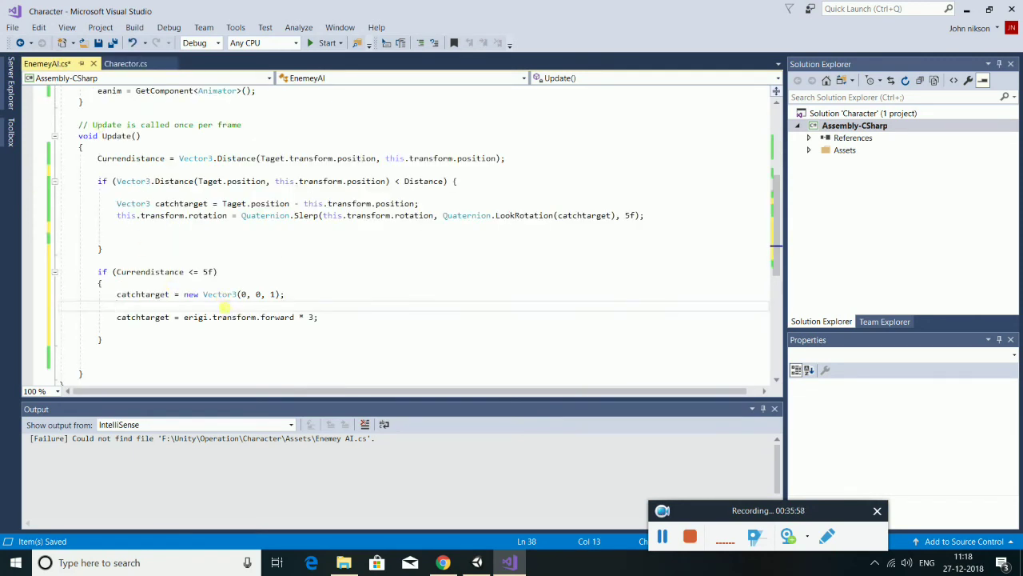
key("ctrl+v")
double_click(136, 318)
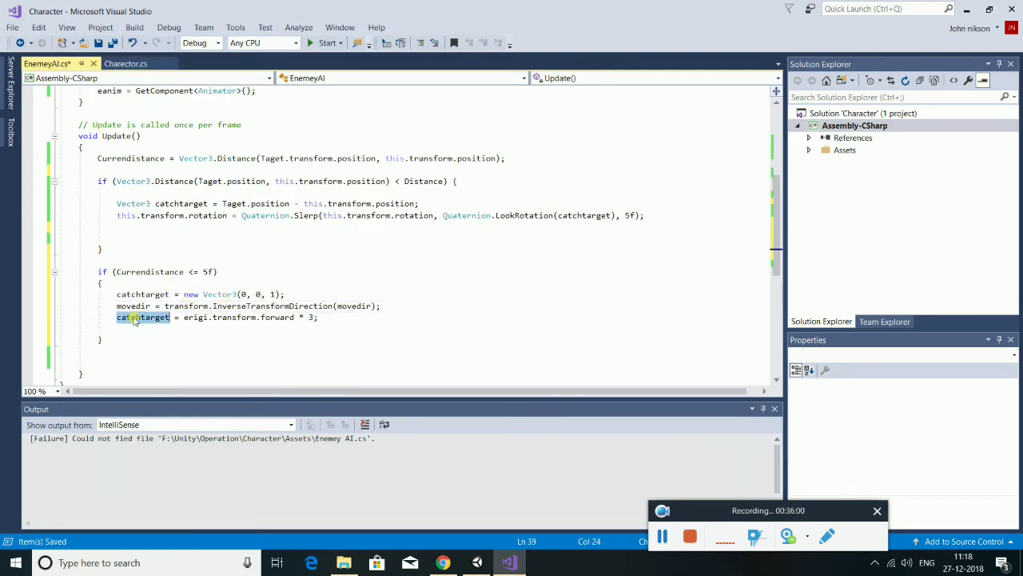
key("ctrl+c")
double_click(131, 306)
key("ctrl+v")
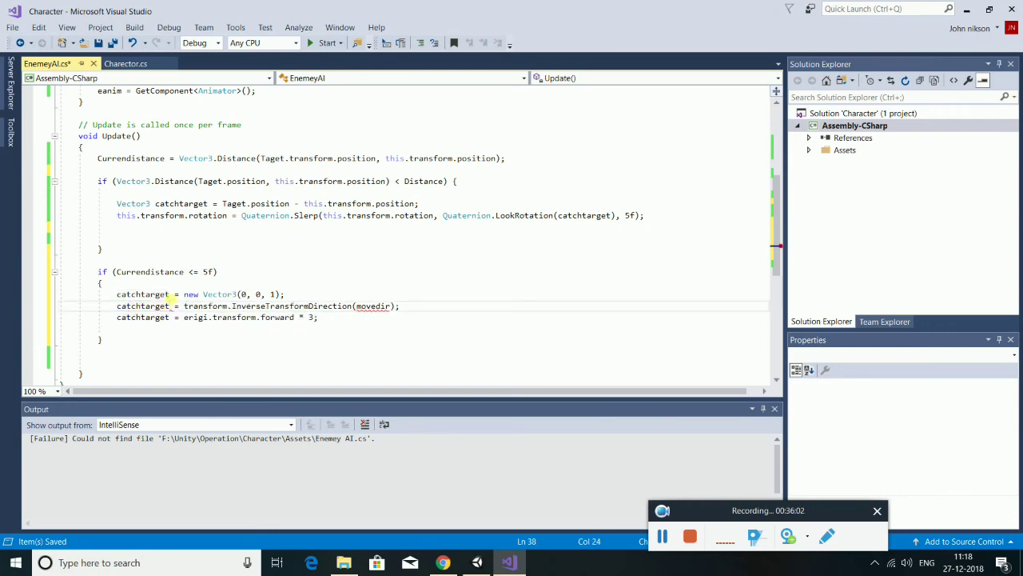
Rename catchtarget to catchtargets on lines 37 and 38.
left_click(172, 295)
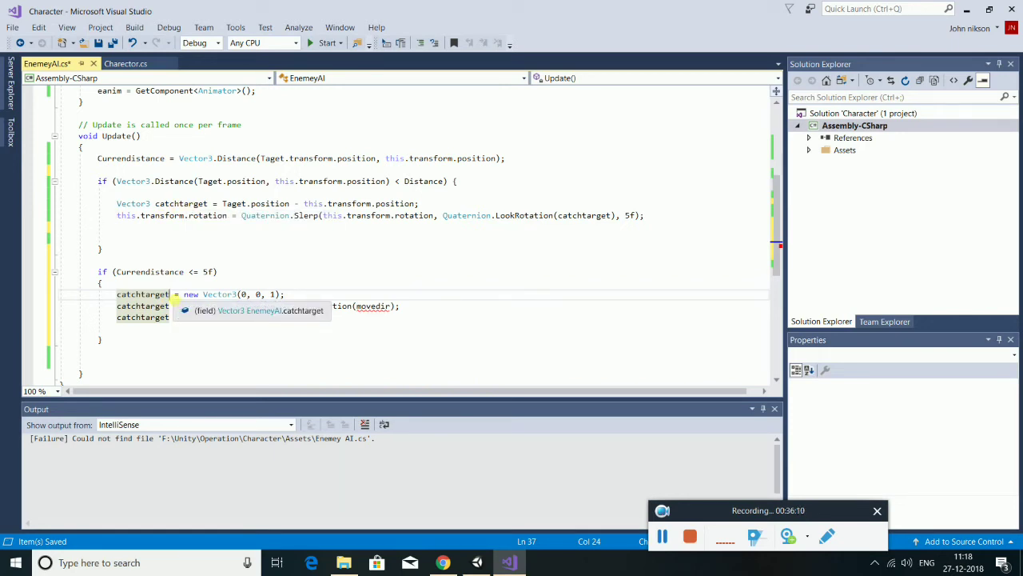
type("s")
left_click(171, 306)
type("s")
left_click(173, 317)
scroll(173, 320, "up", 5)
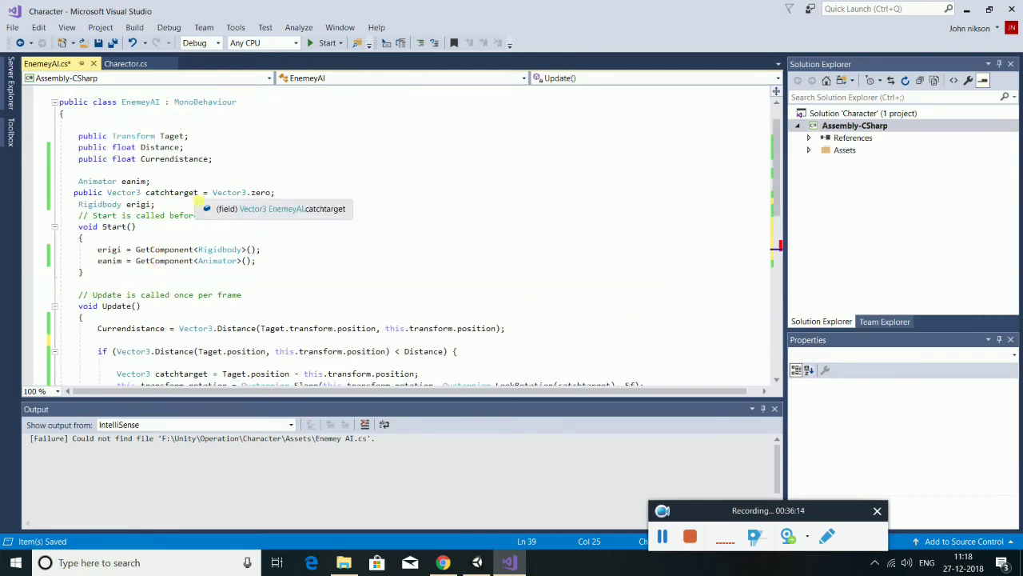
Rename the field to catchtargets and pass catchtargets to InverseTransformDirection instead of movedir.
left_click(198, 193)
type("s")
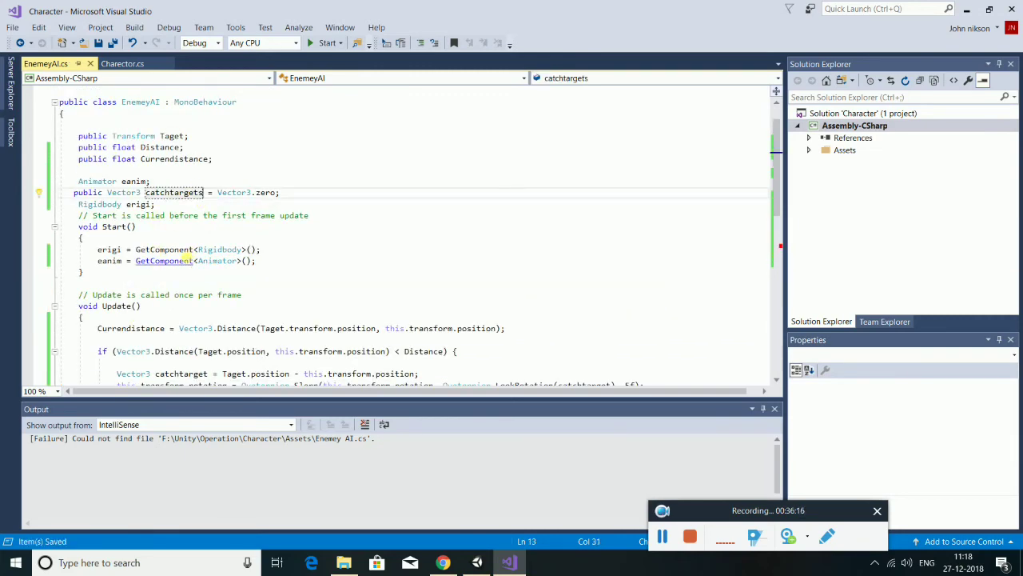
scroll(191, 262, "down", 3)
scroll(192, 260, "down", 3)
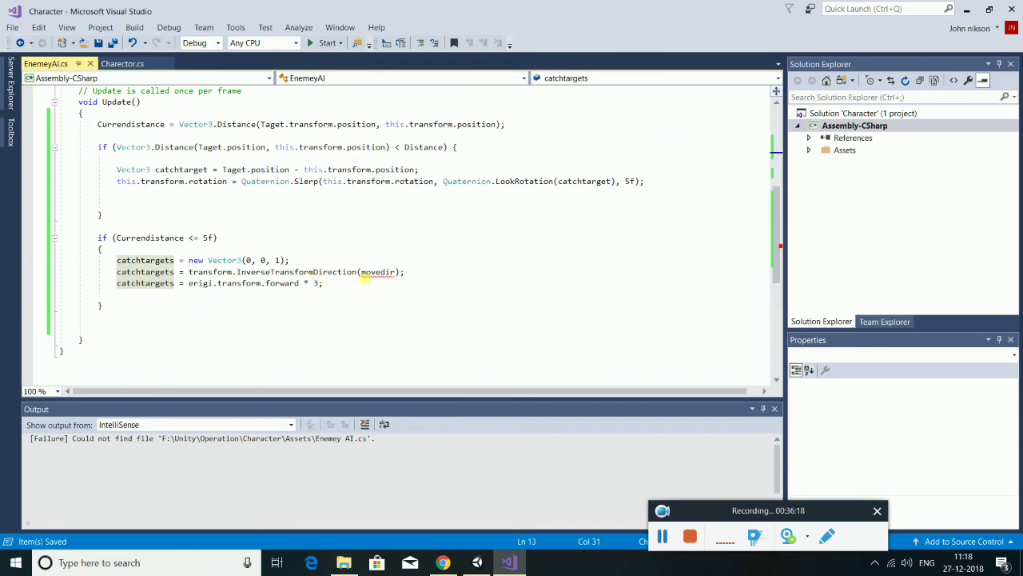
double_click(154, 285)
key("ctrl+c")
double_click(376, 272)
key("ctrl+v")
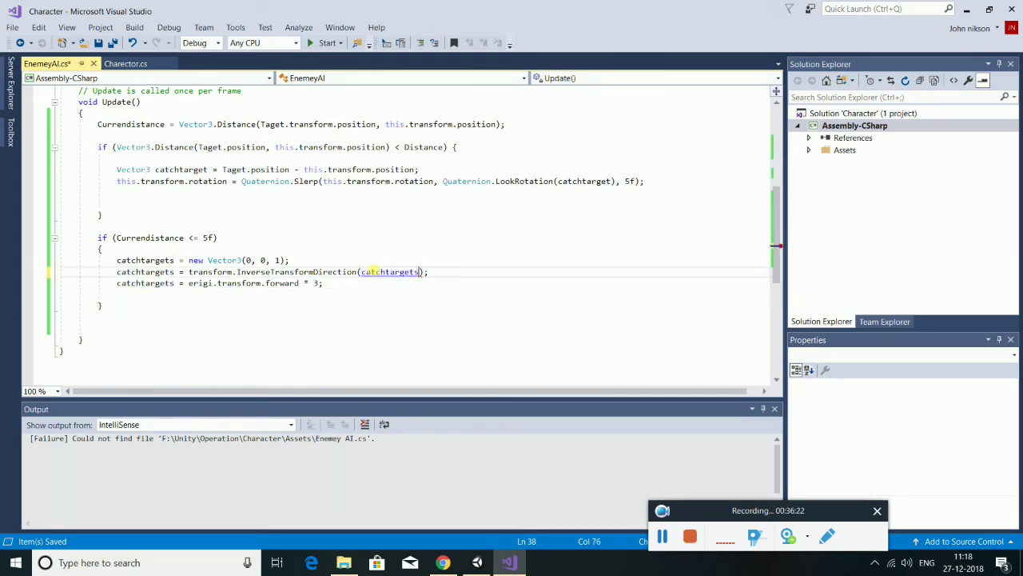
Add a catchtargets *= 5f; line below the Vector3 line and save the script.
left_click(293, 260)
key("Return")
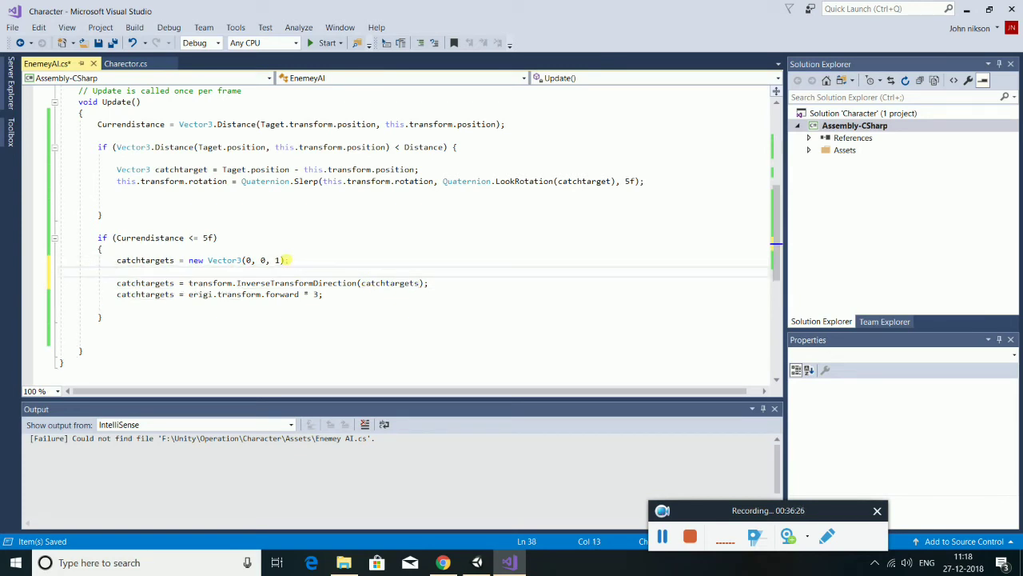
key("ctrl+v")
type("=")
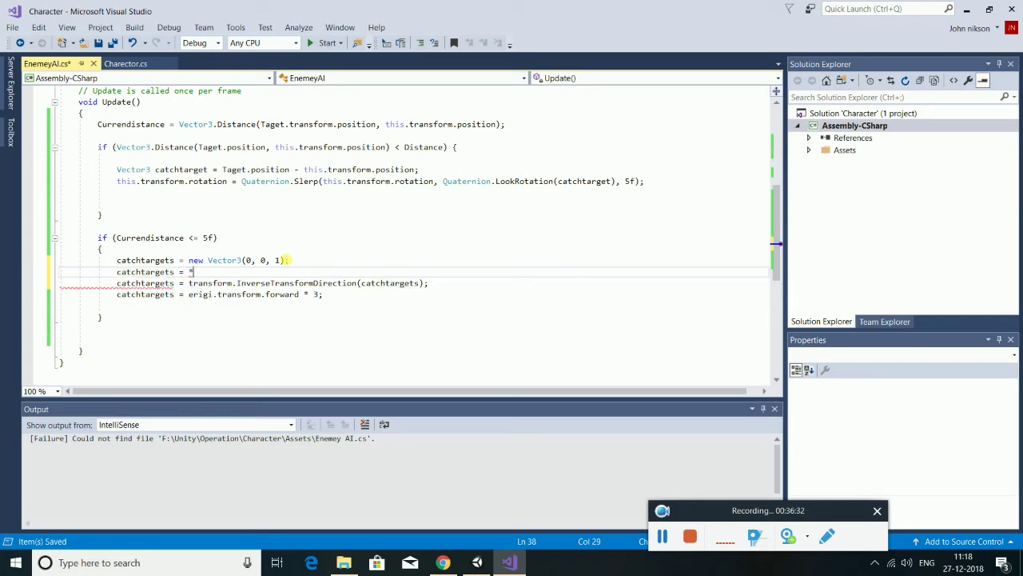
type("f;")
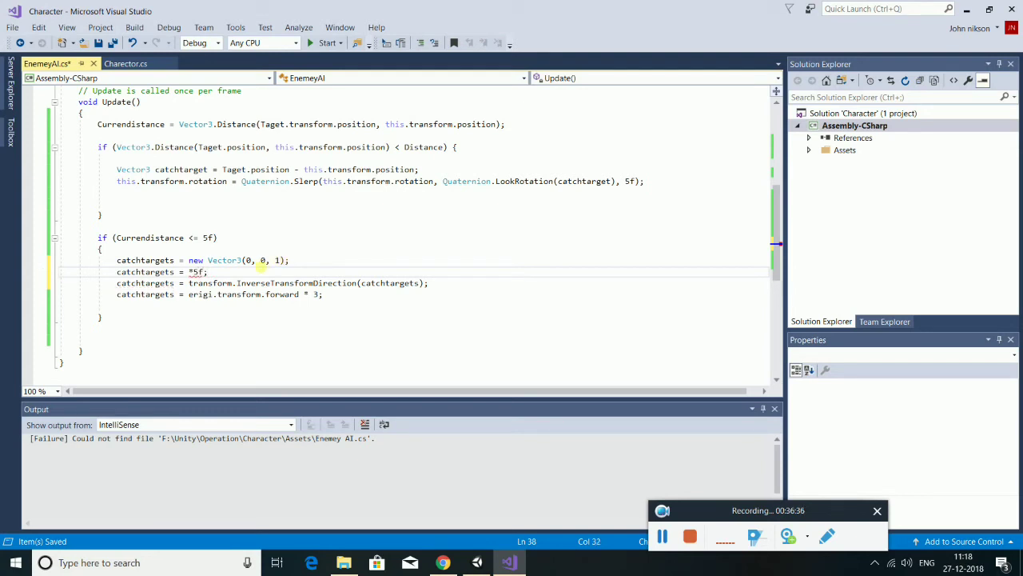
left_click(194, 272)
key("BackSpace")
key("BackSpace")
key("BackSpace")
type("*")
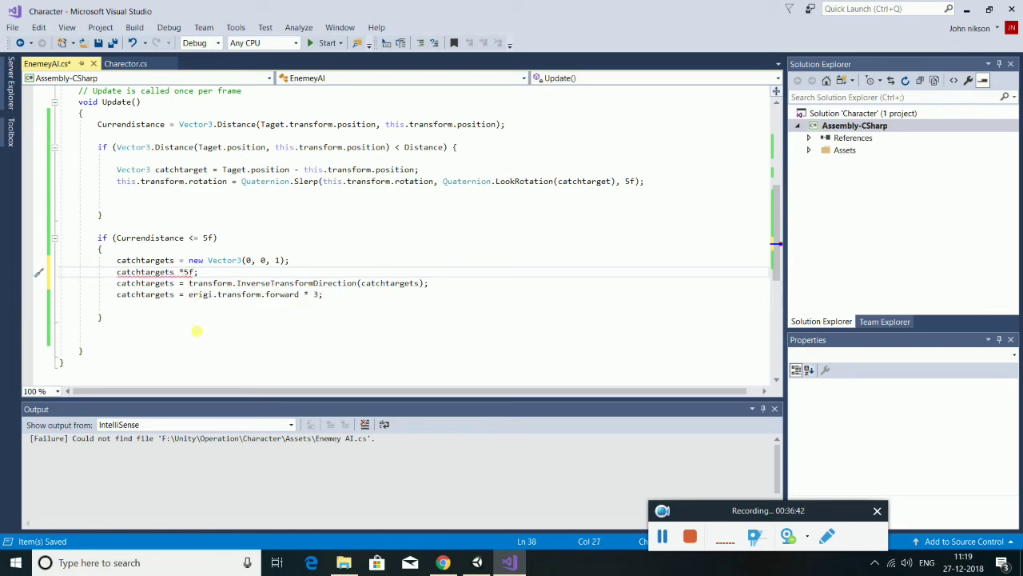
type("=")
key("ctrl+s")
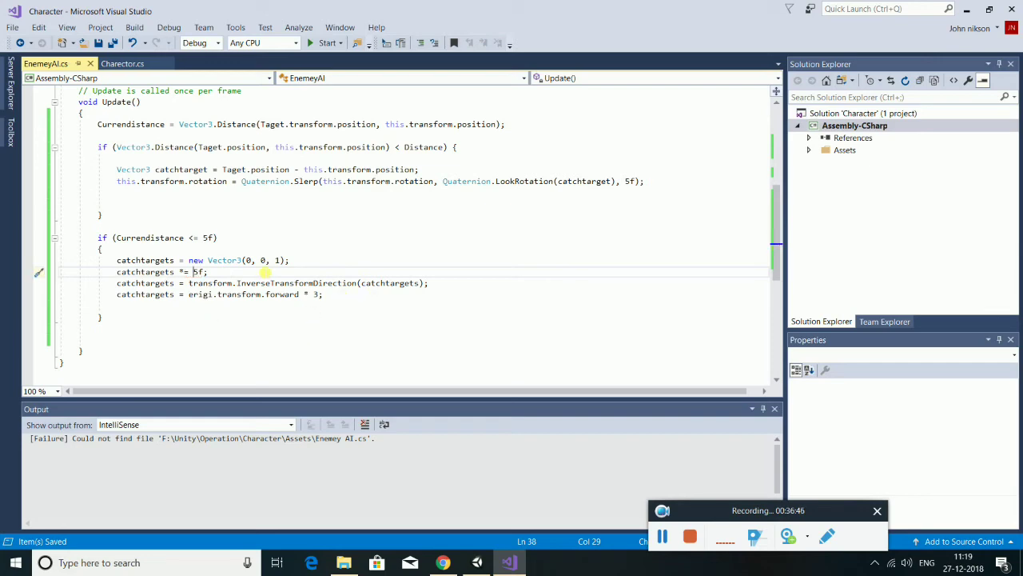
Select the female enemy object in Unity, then return to the script editor.
key("alt+Tab")
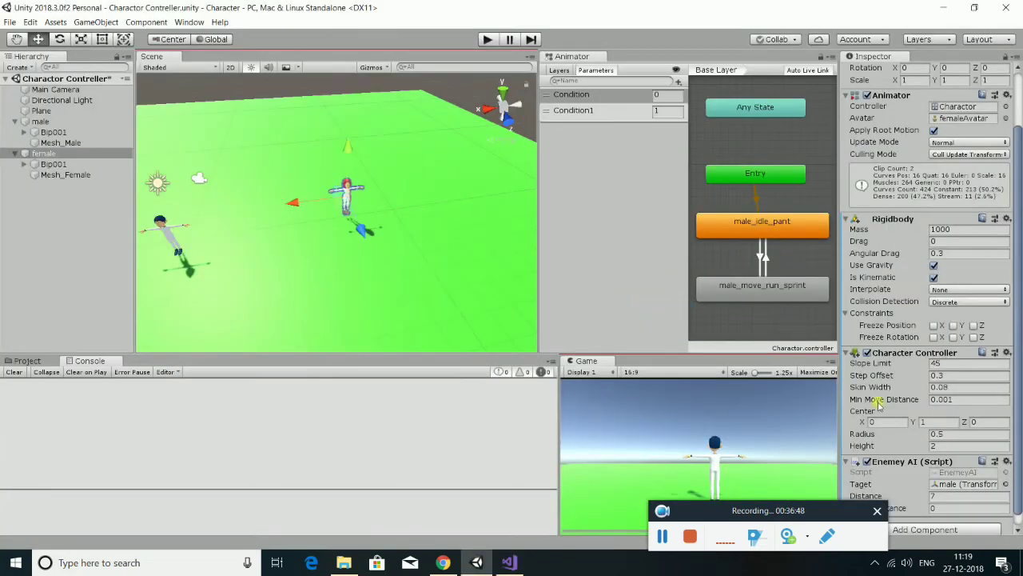
left_click(44, 153)
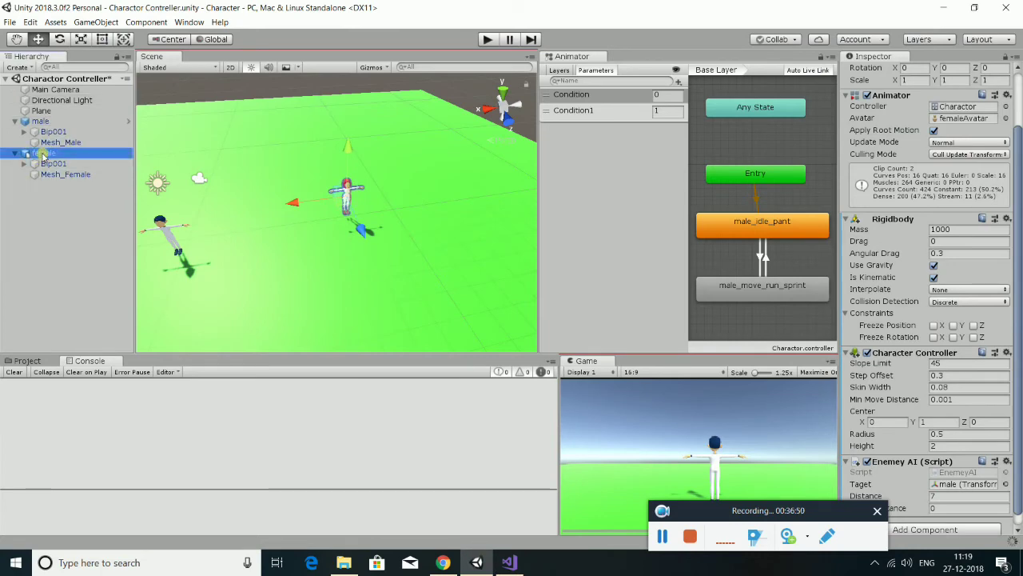
key("alt+Tab")
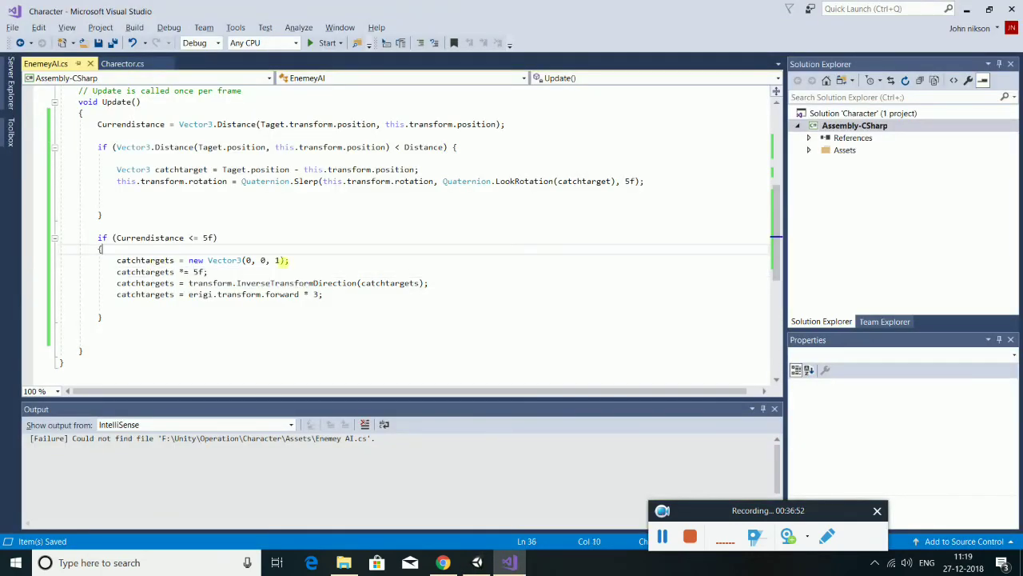
key("Return")
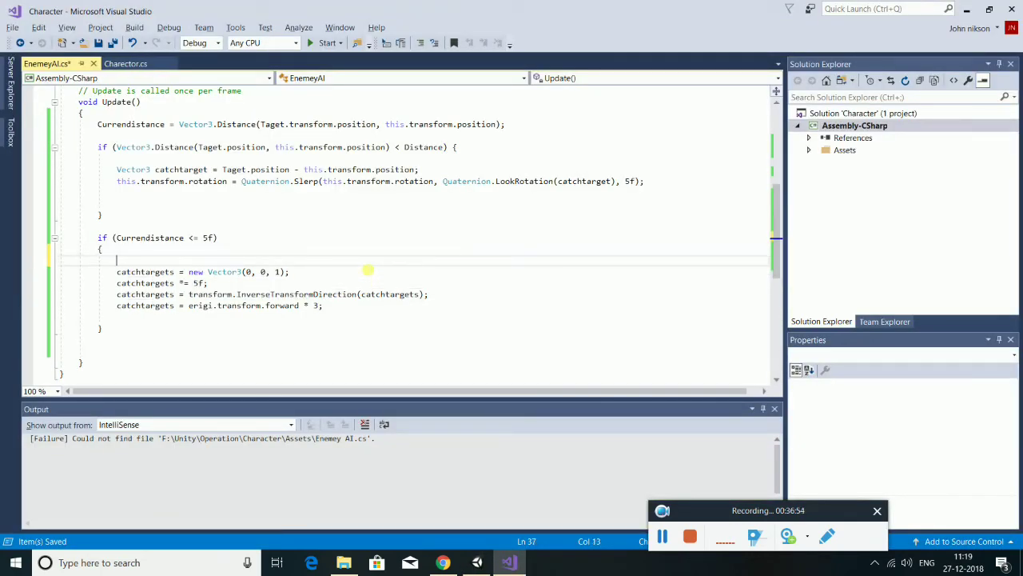
Insert eanim.SetInteger("Condition", 1); at the top of the distance block and save.
type("eanim")
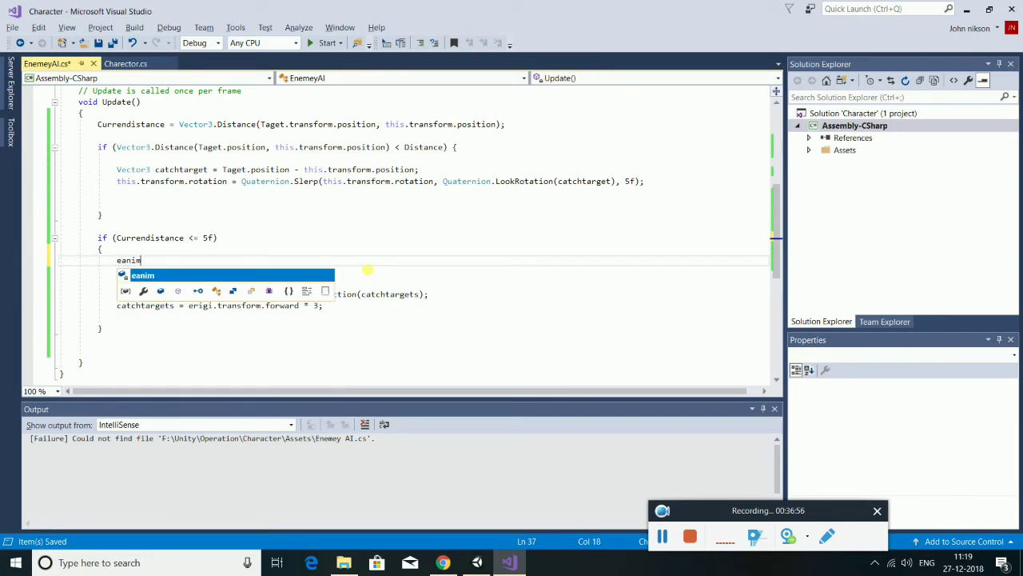
type(".")
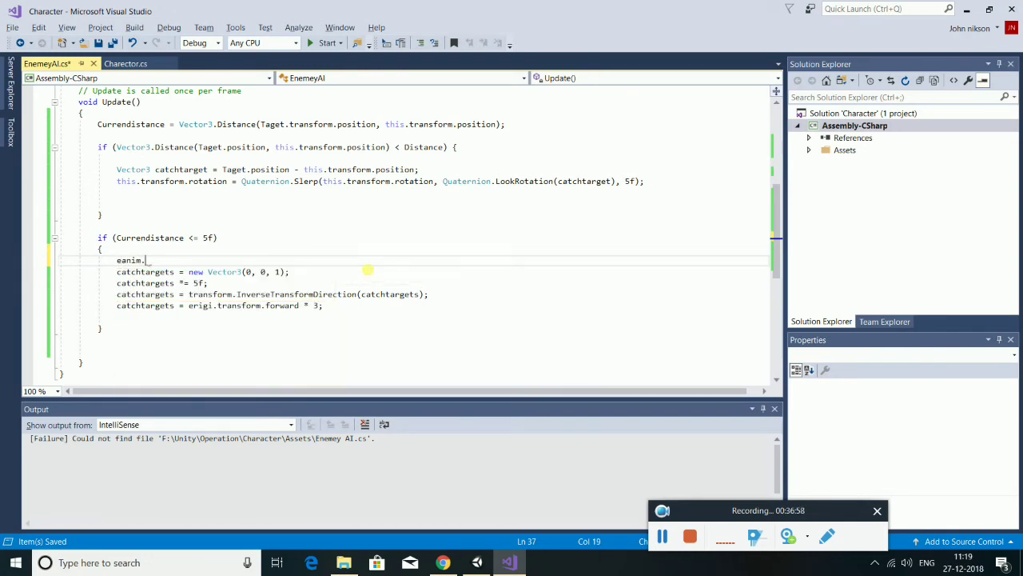
type("se")
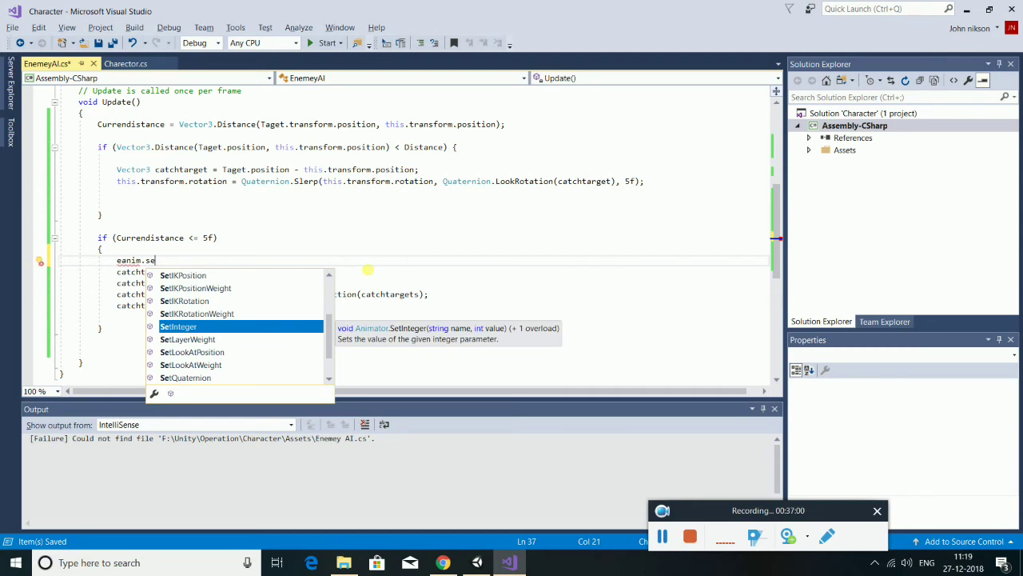
key("BackSpace")
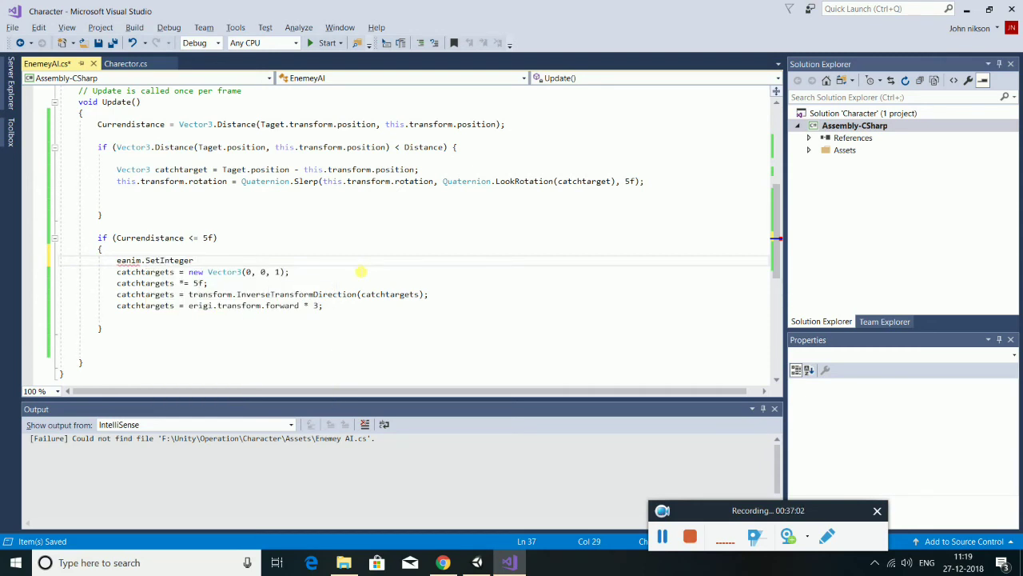
type("()")
key("Left")
type("\"\"")
type("C")
type("ondition")
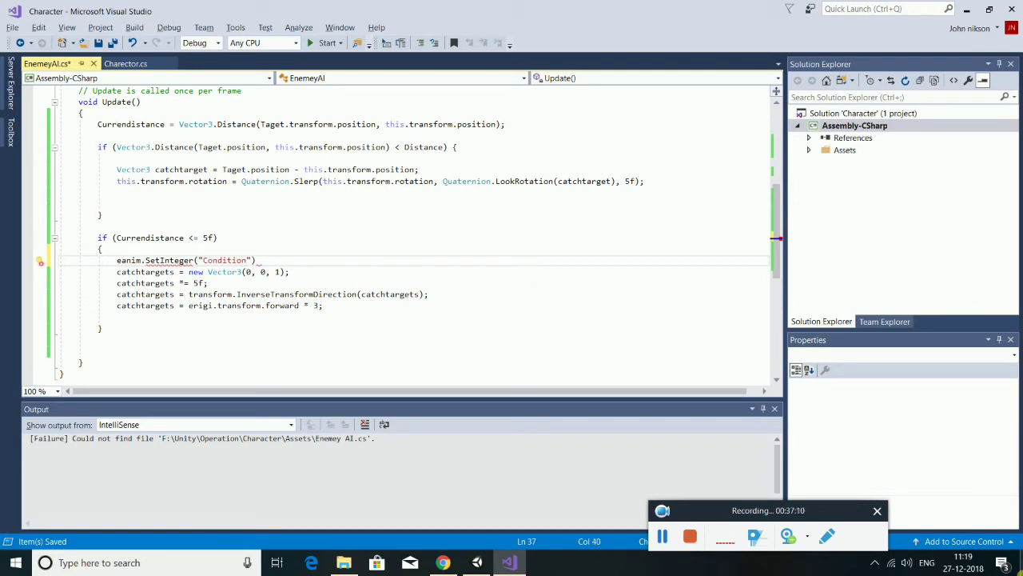
left_click(1021, 568)
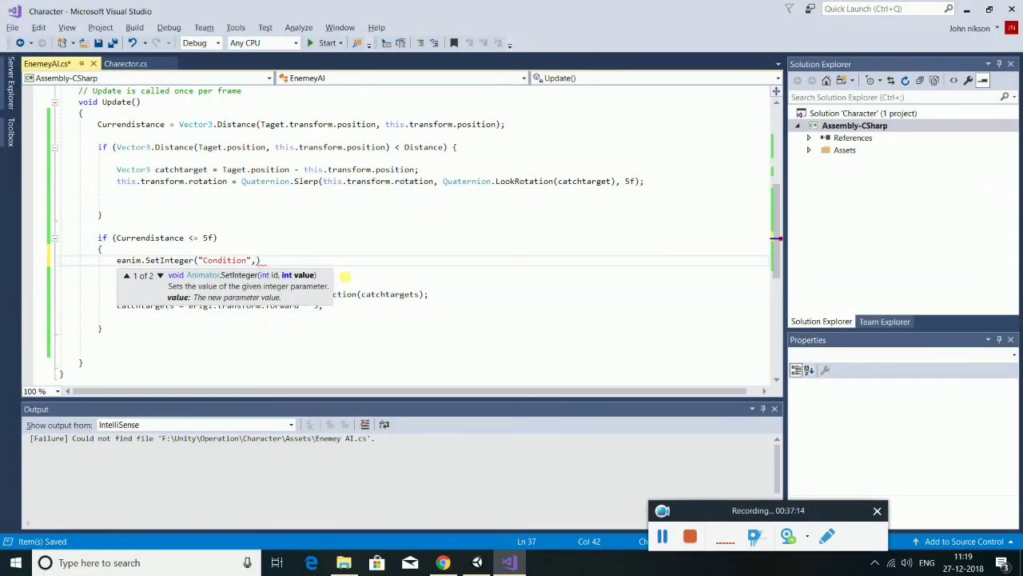
type(");")
key("ctrl+s")
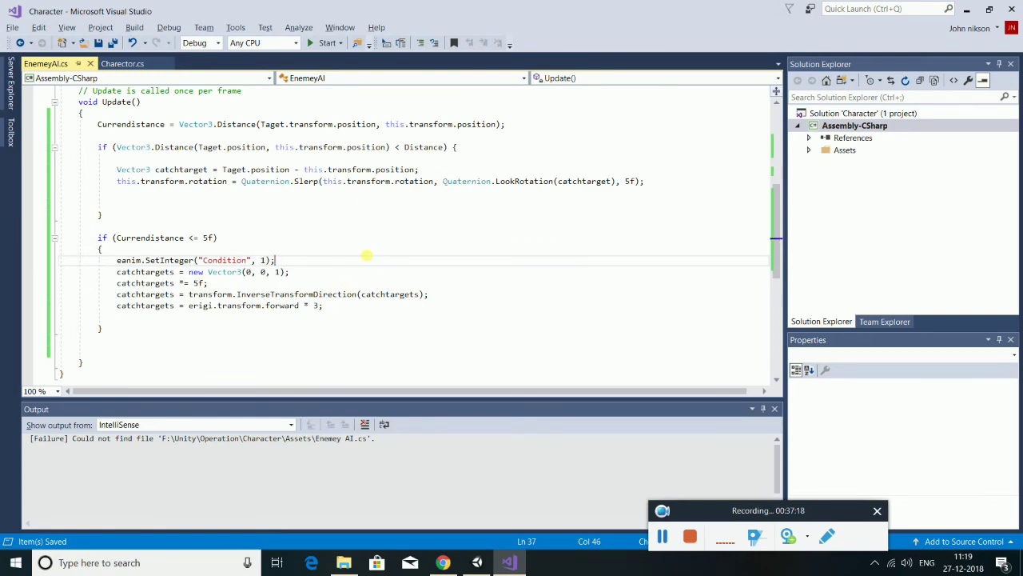
left_click(476, 562)
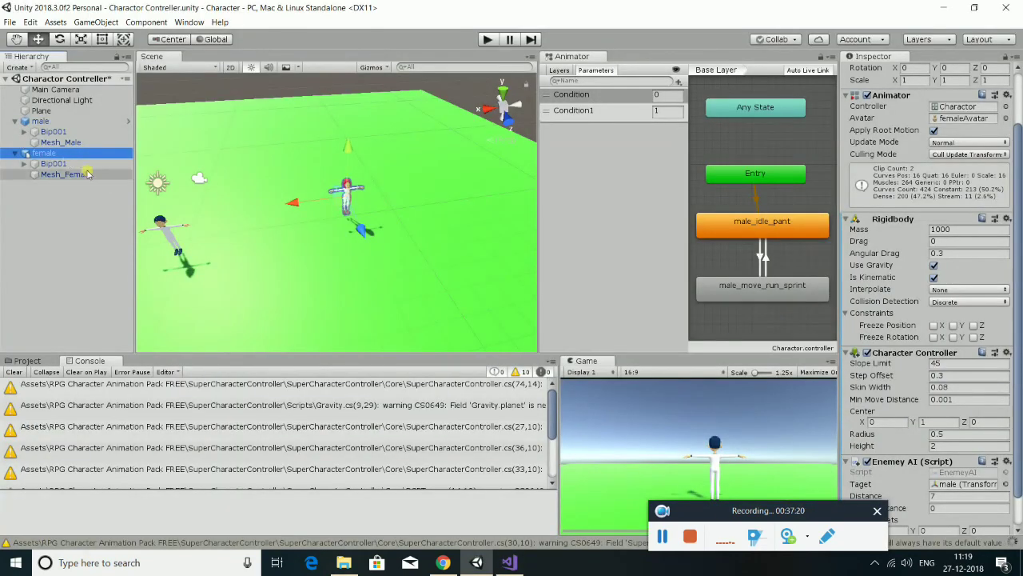
Play the scene, watch the female enemy run toward the male character, and stop playback.
scroll(965, 403, "down", 2)
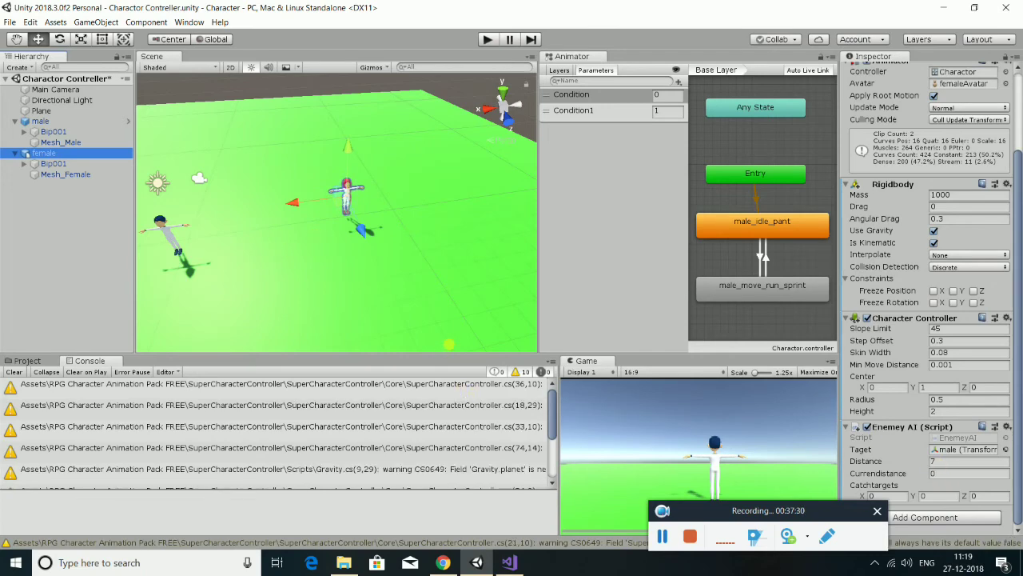
left_click(487, 39)
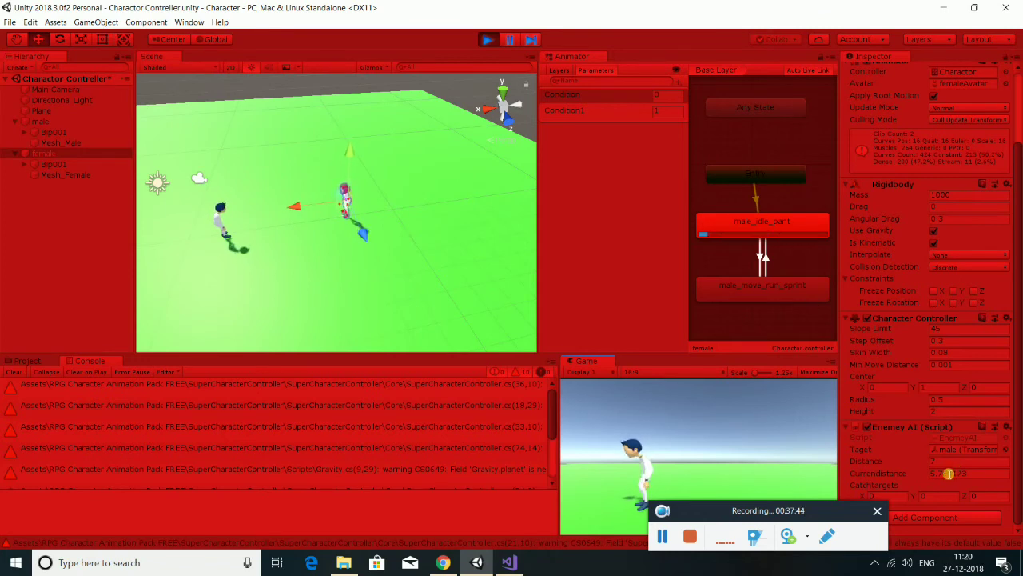
type("7")
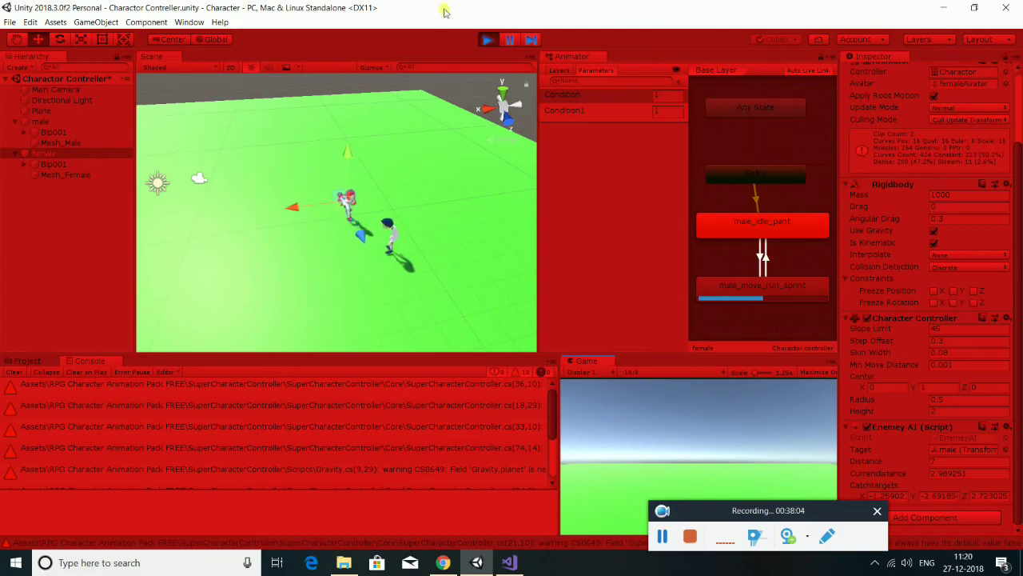
left_click(486, 41)
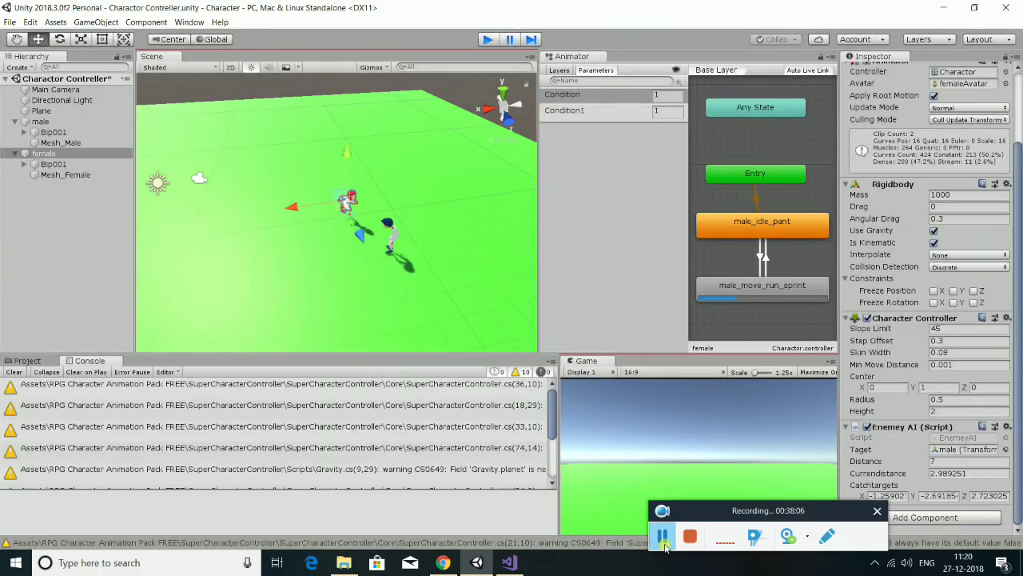
left_click(509, 562)
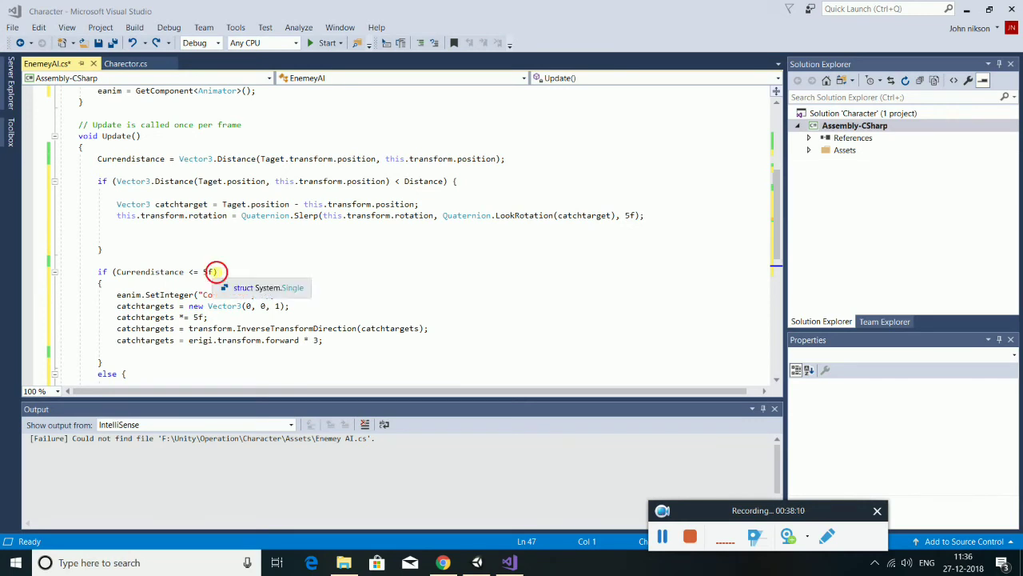
Extend the condition to Currendistance <= 5f && Currendistance >2f and save the script.
left_click(216, 274)
scroll(172, 355, "down", 1)
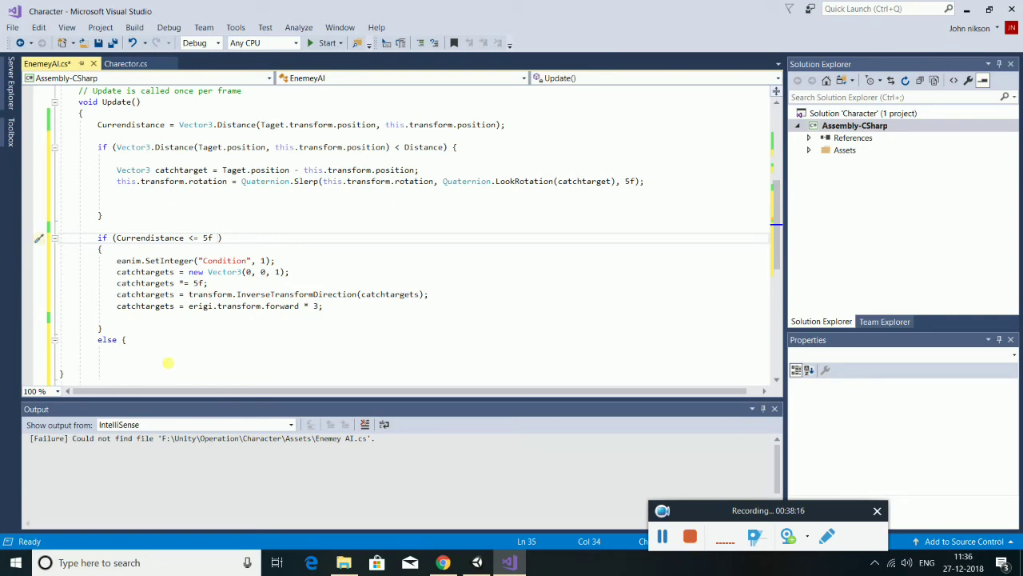
type("&& cu")
type("r")
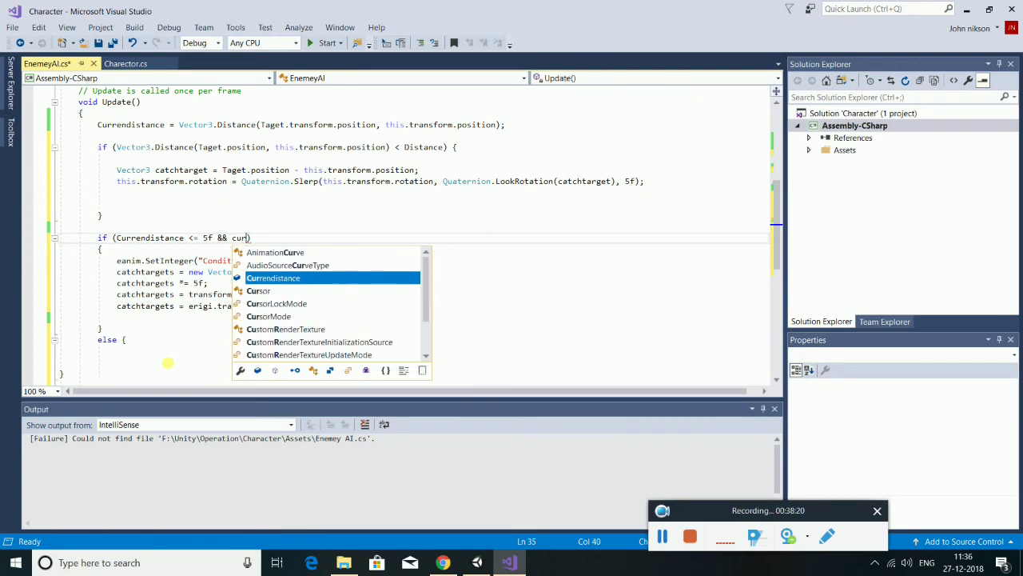
key("space")
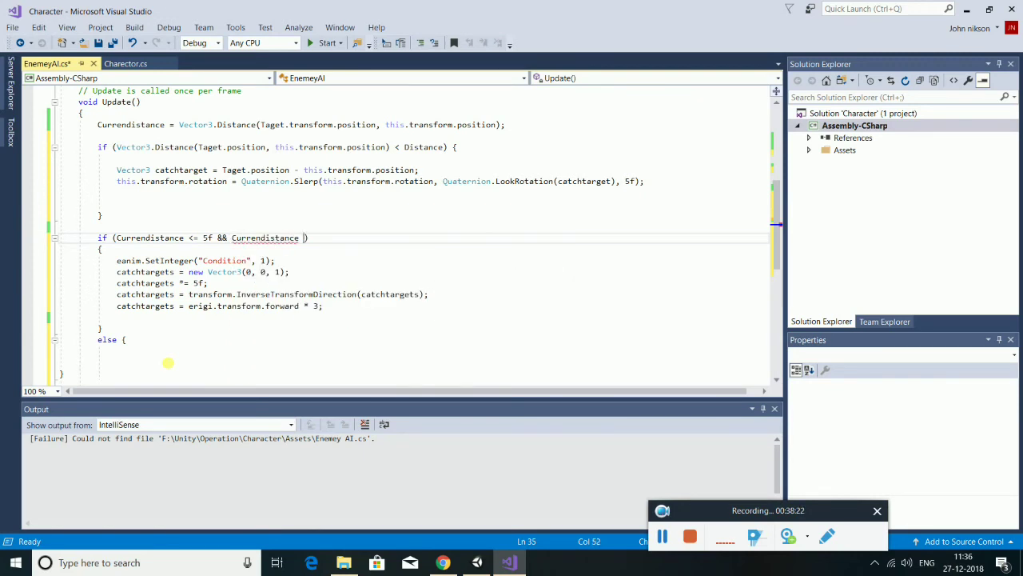
type(">")
type("2f")
key("ctrl+s")
scroll(268, 293, "down", 1)
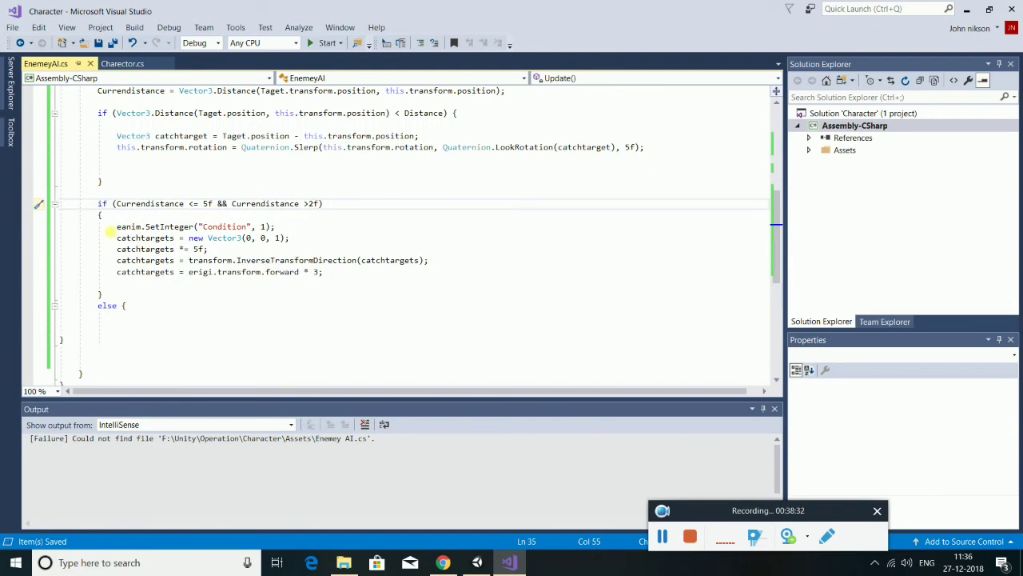
left_click_drag(222, 238, 323, 273)
left_click(323, 272)
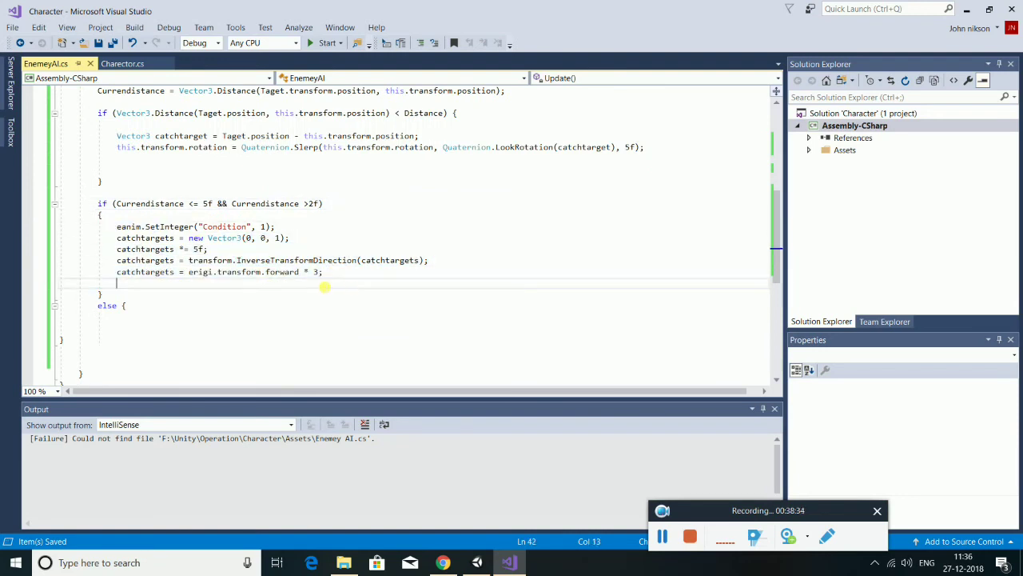
double_click(195, 204)
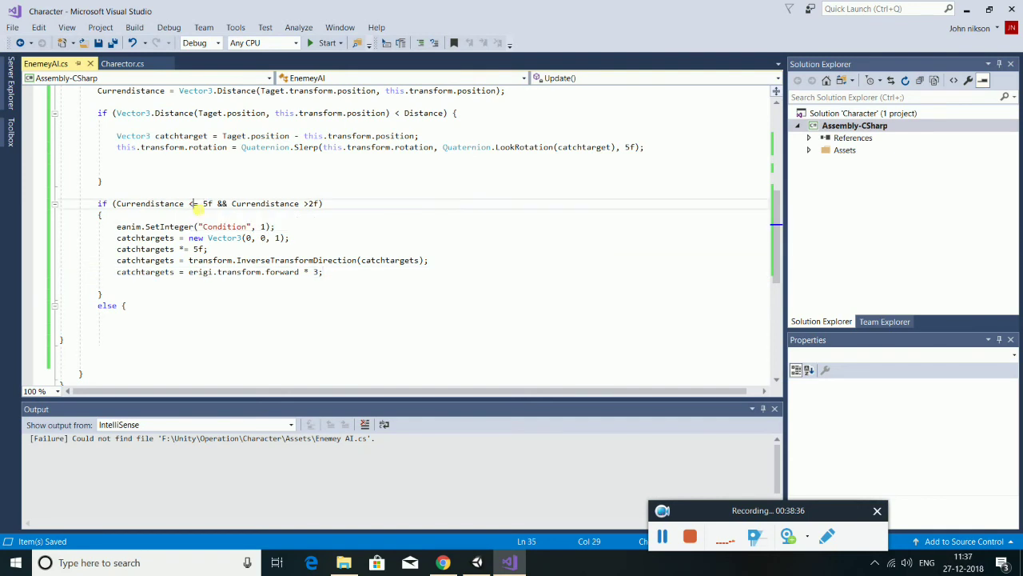
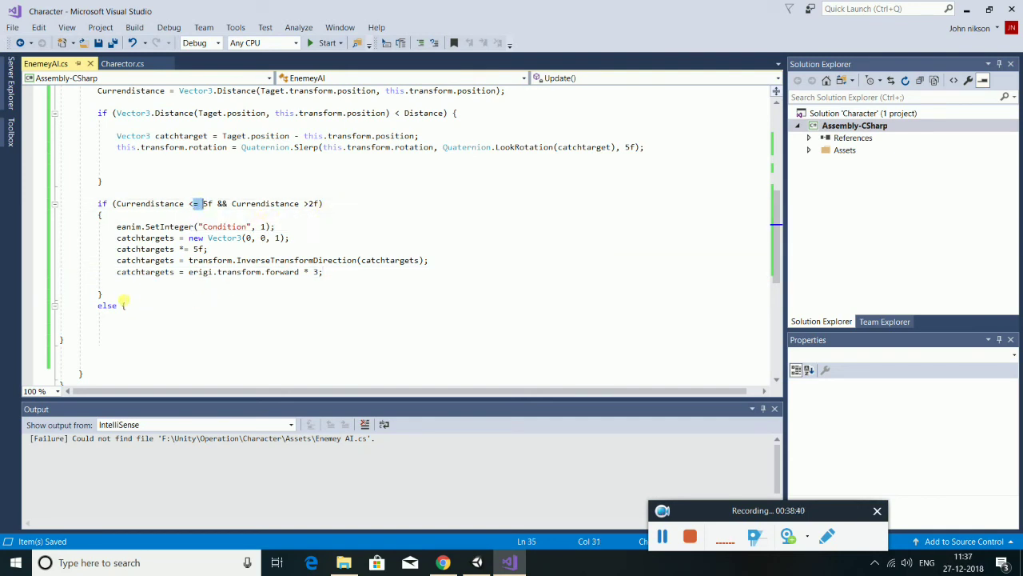
Turn the 'else' line into 'else if (Currendistance <= 2f)'.
left_click(118, 305)
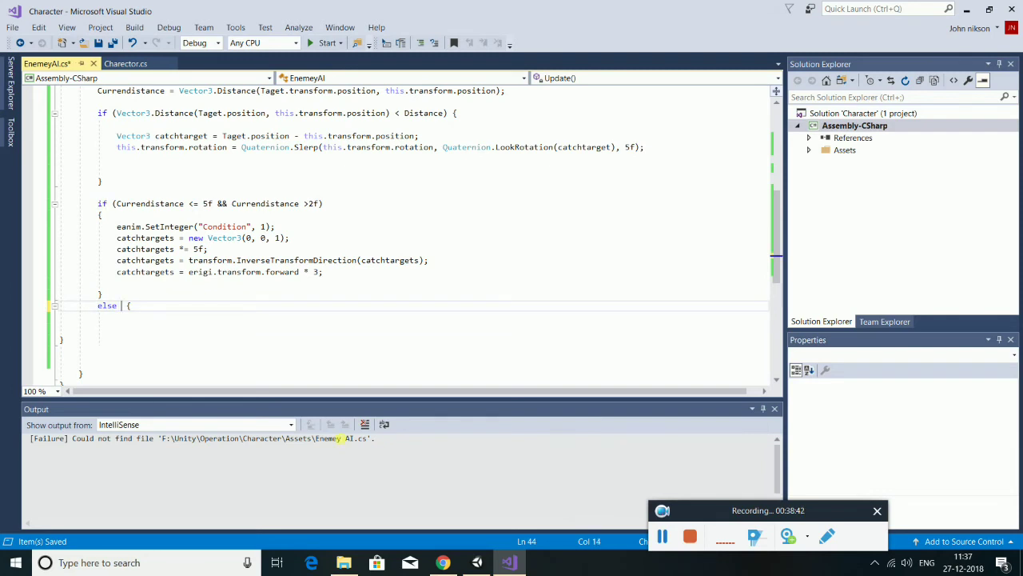
type("if")
key("Right")
key("Left")
type("()")
type("c")
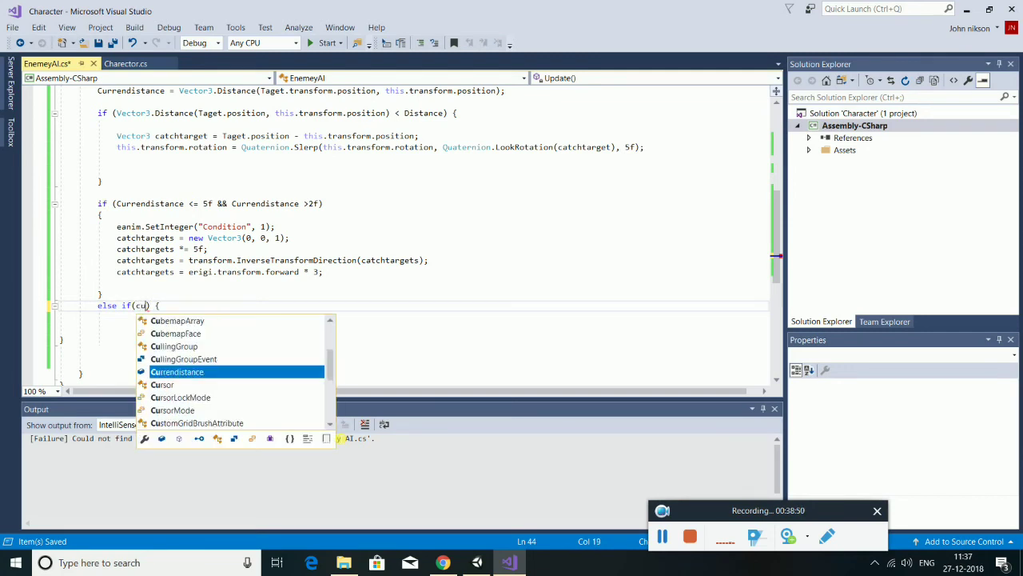
type("ur ")
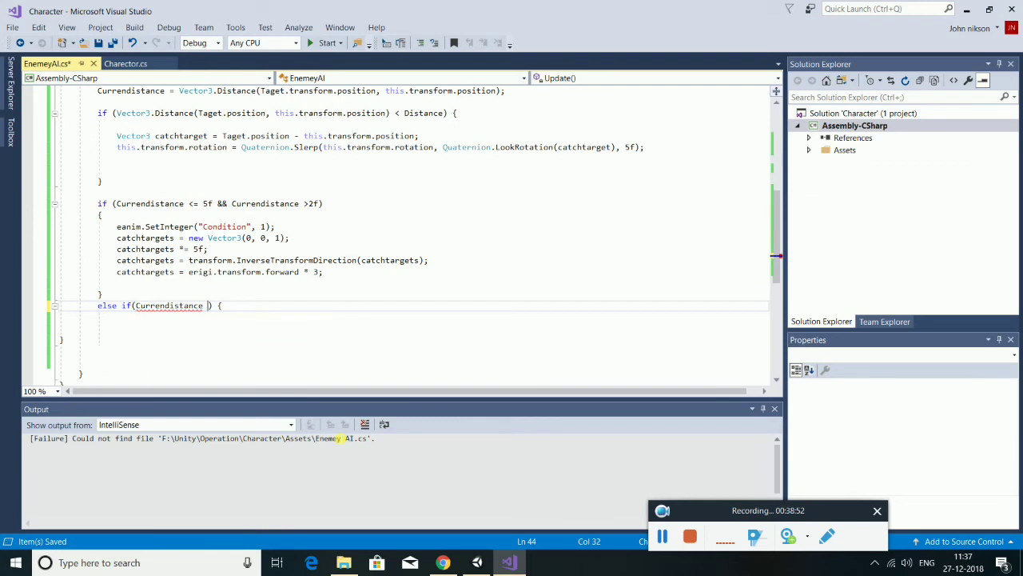
type("= 2")
type("f")
Put eanim.SetInteger("Condition", 0); inside the new else-if branch and save.
left_click_drag(117, 226, 291, 227)
key("ctrl+c")
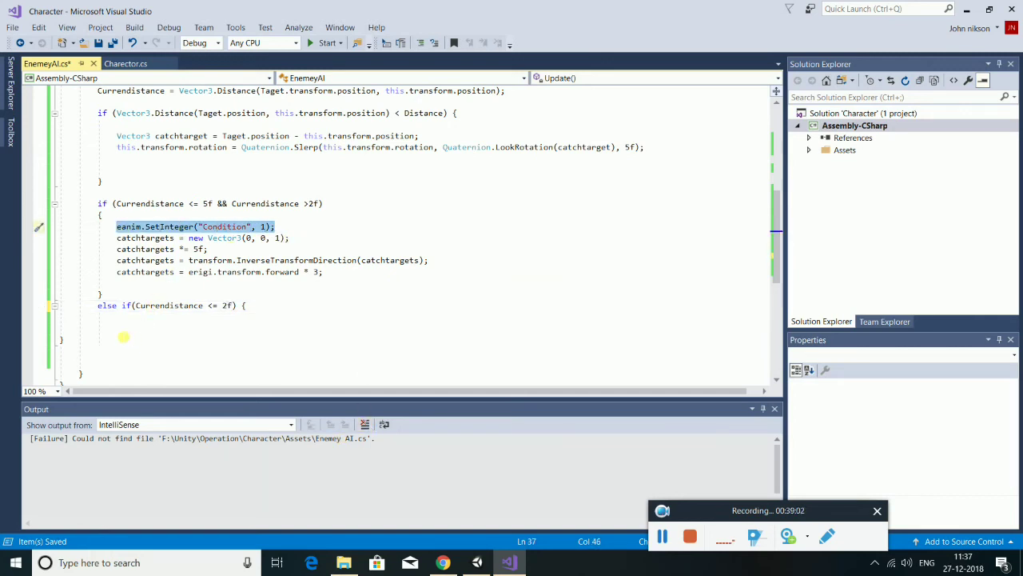
left_click(126, 330)
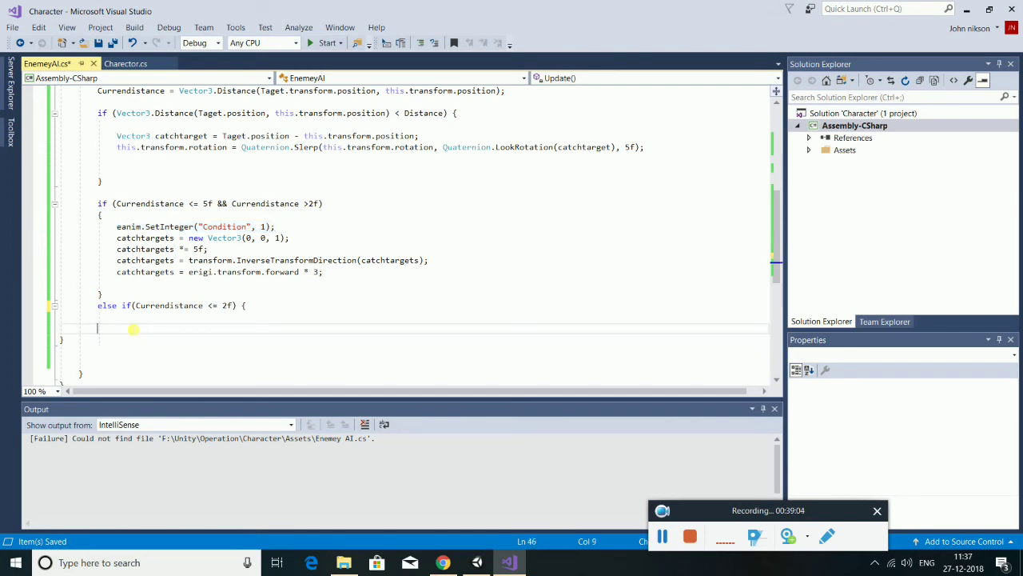
type("}")
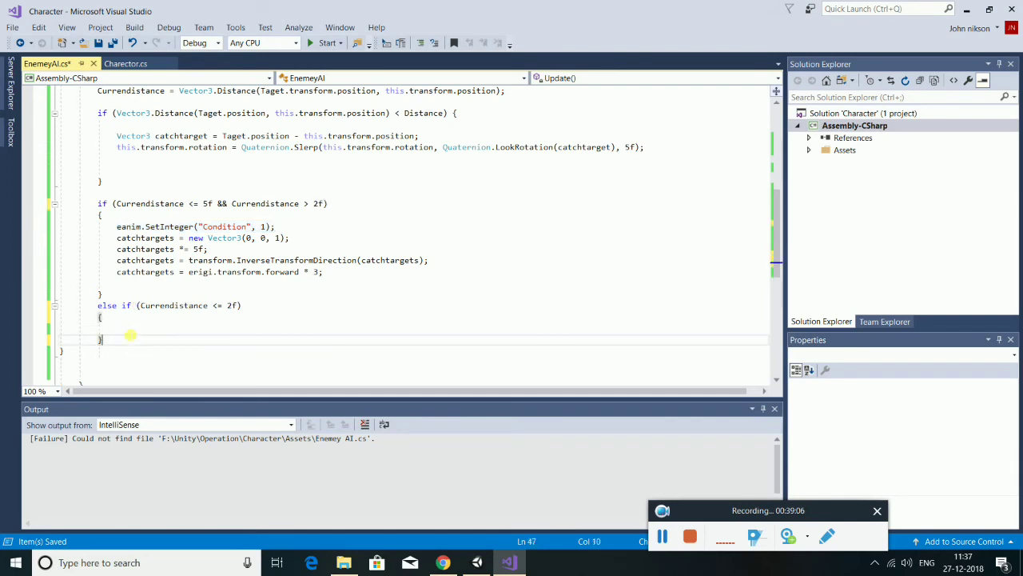
left_click(120, 329)
key("ctrl+v")
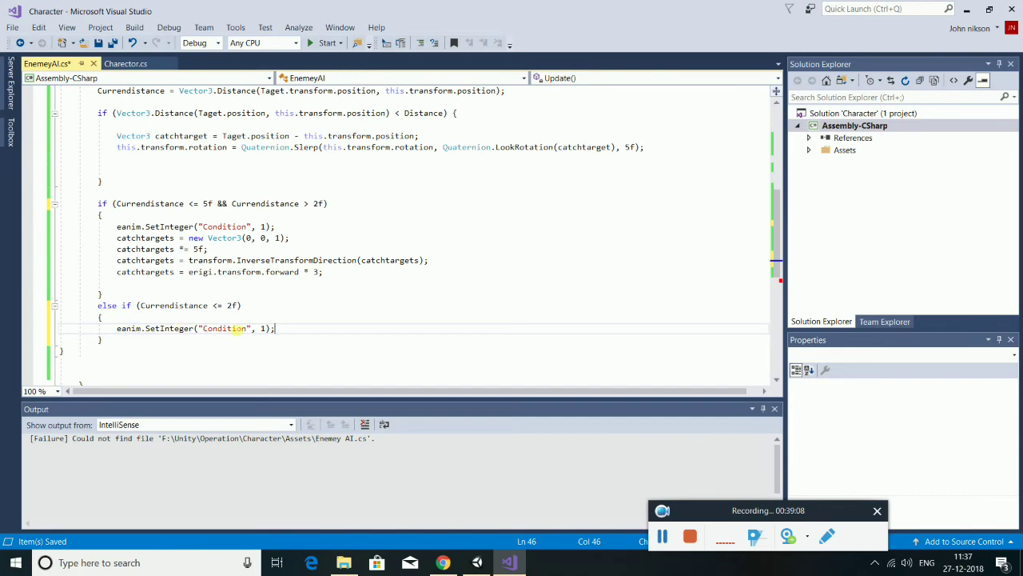
double_click(263, 329)
type("0")
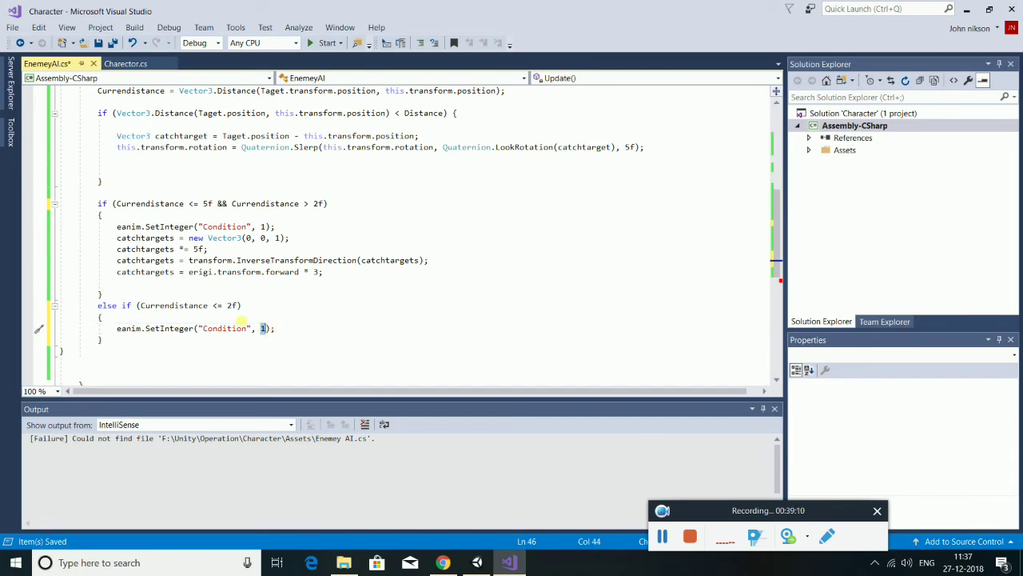
key("ctrl+s")
Declare 'CharacterController echaracor;' below the Rigidbody ergi field and save.
scroll(240, 320, "up", 5)
scroll(240, 319, "up", 3)
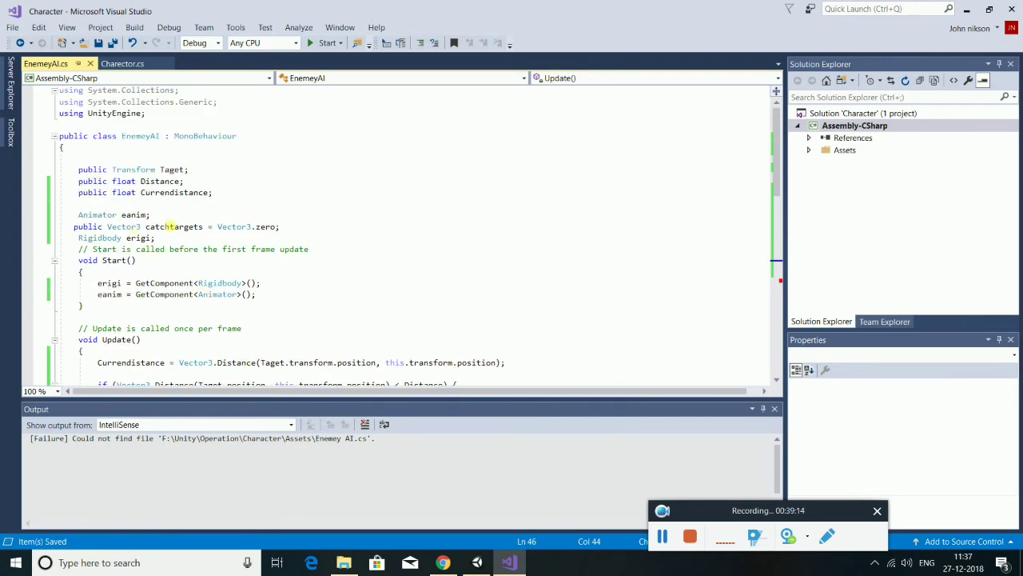
left_click(168, 240)
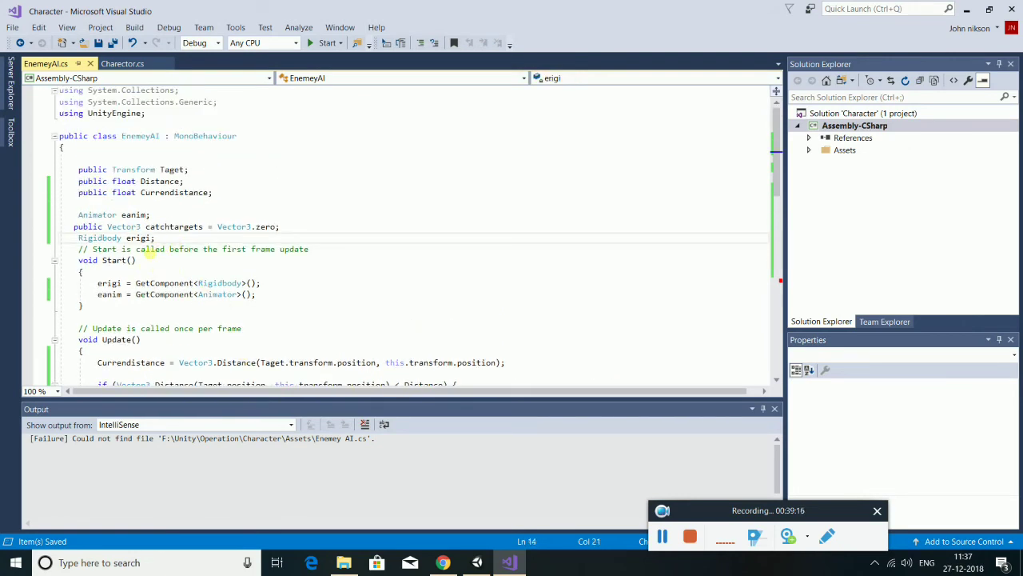
key("Return")
type("ch")
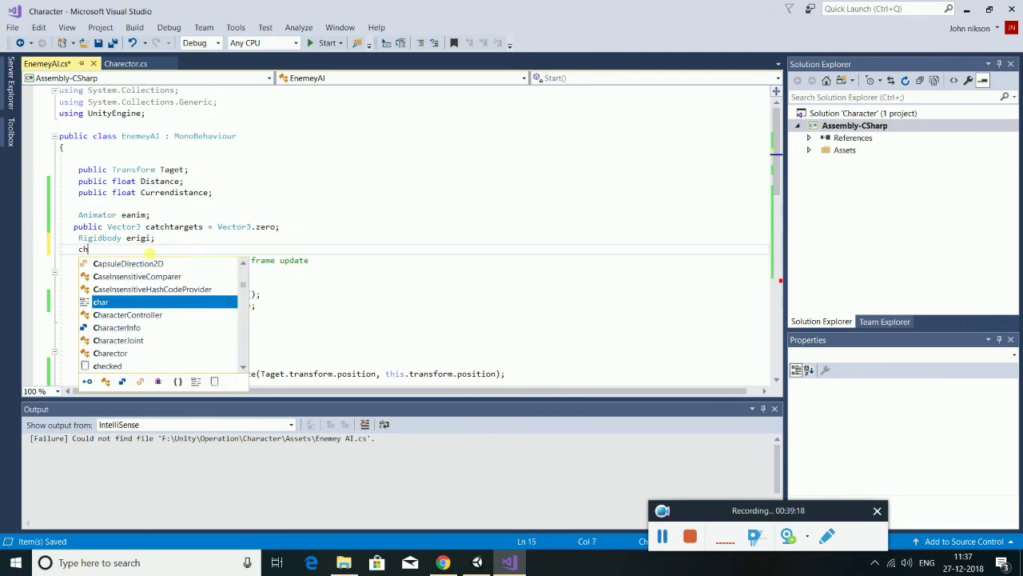
type("ar")
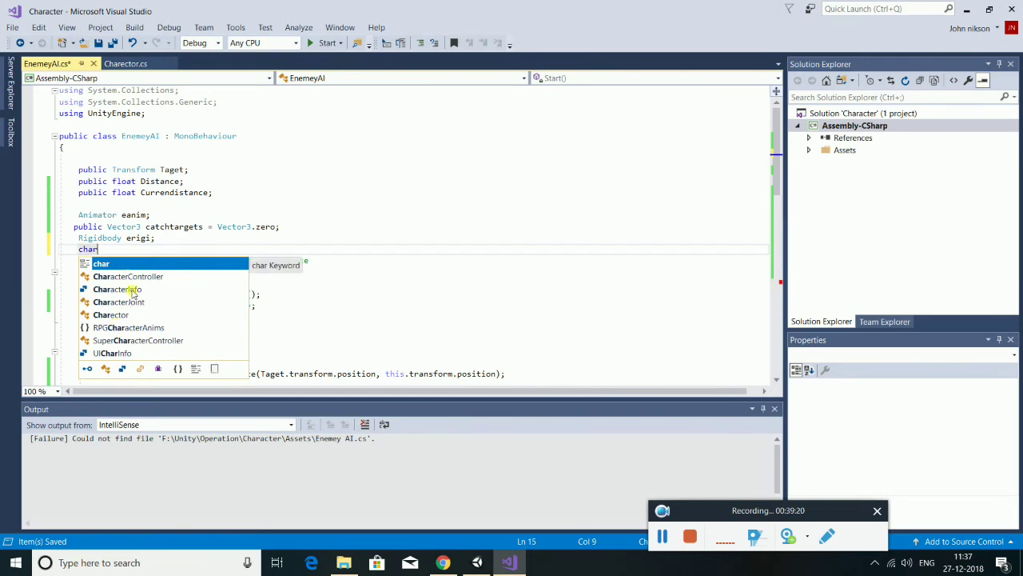
left_click(148, 277)
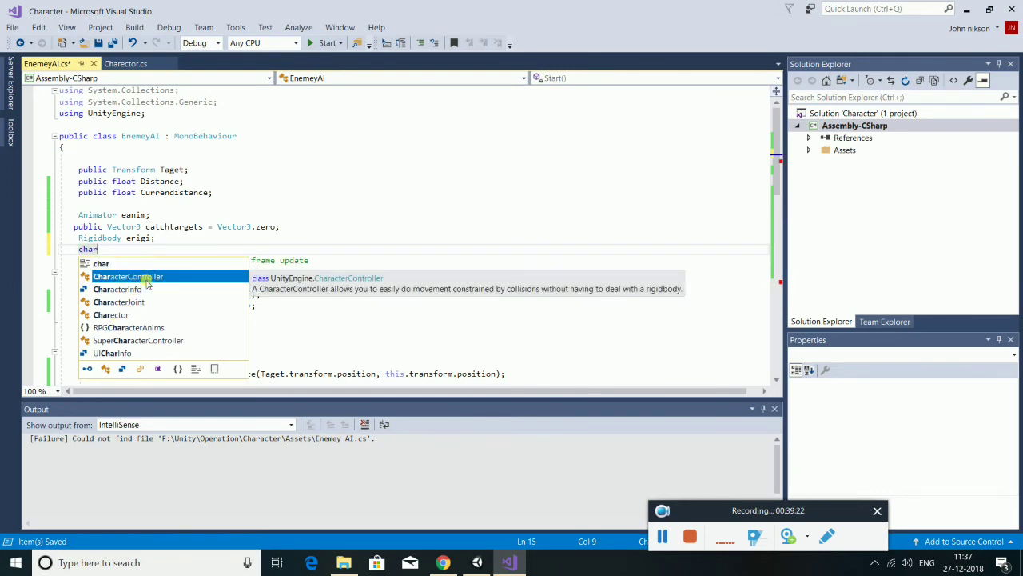
double_click(148, 277)
type("e c")
key("BackSpace")
key("BackSpace")
key("BackSpace")
key("BackSpace")
key("BackSpace")
key("BackSpace")
type("ca")
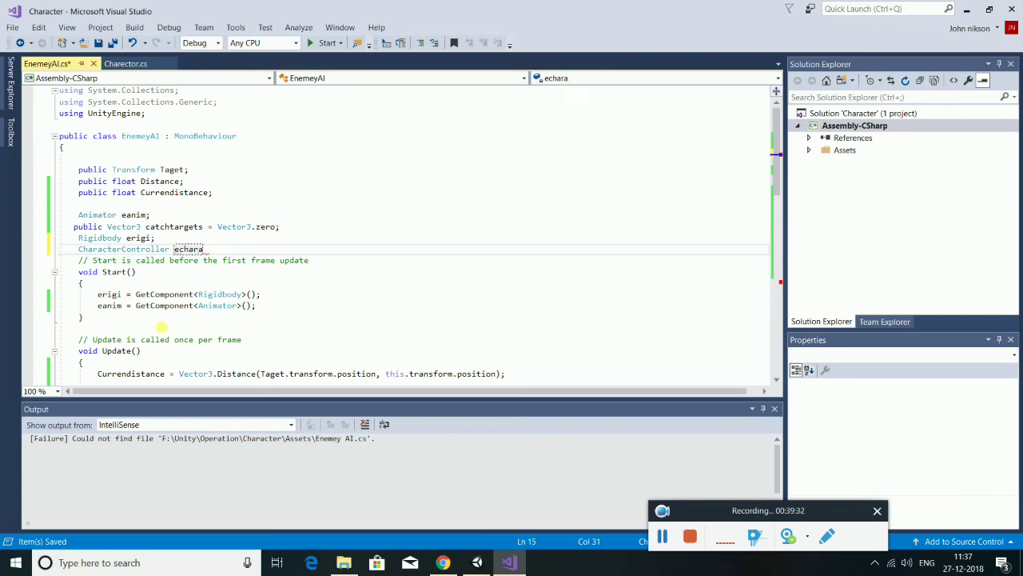
type("on")
type(";")
key("ctrl+s")
Assign echaracor = GetComponent<CharacterController>(); in Start() and save.
double_click(195, 248)
key("ctrl+c")
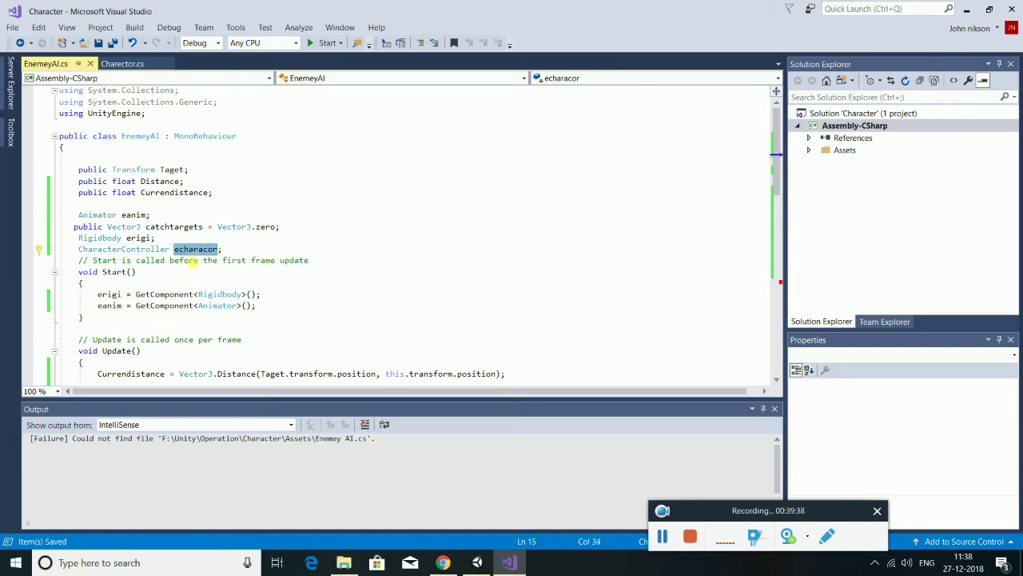
left_click(128, 321)
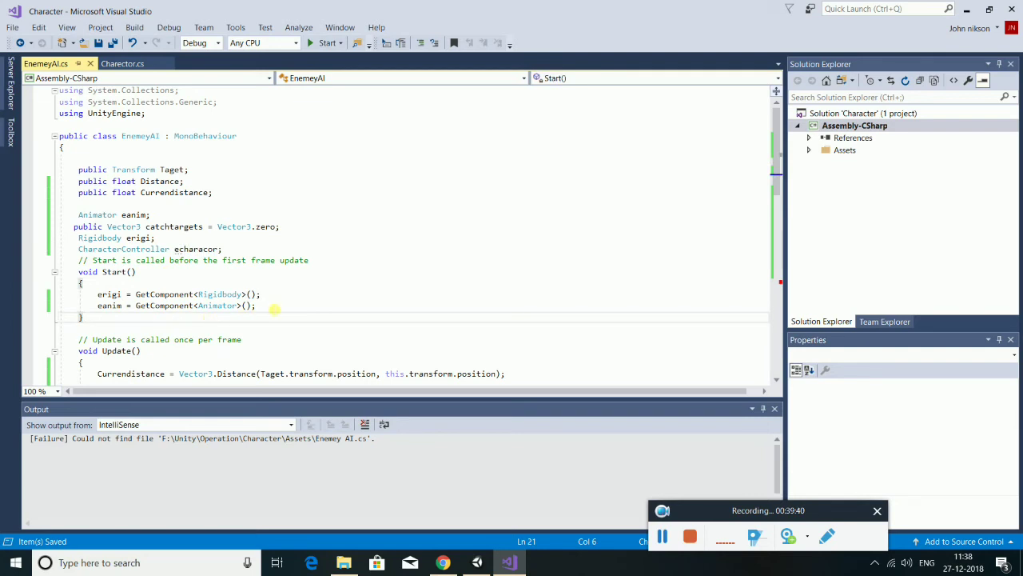
key("Return")
key("ctrl+v")
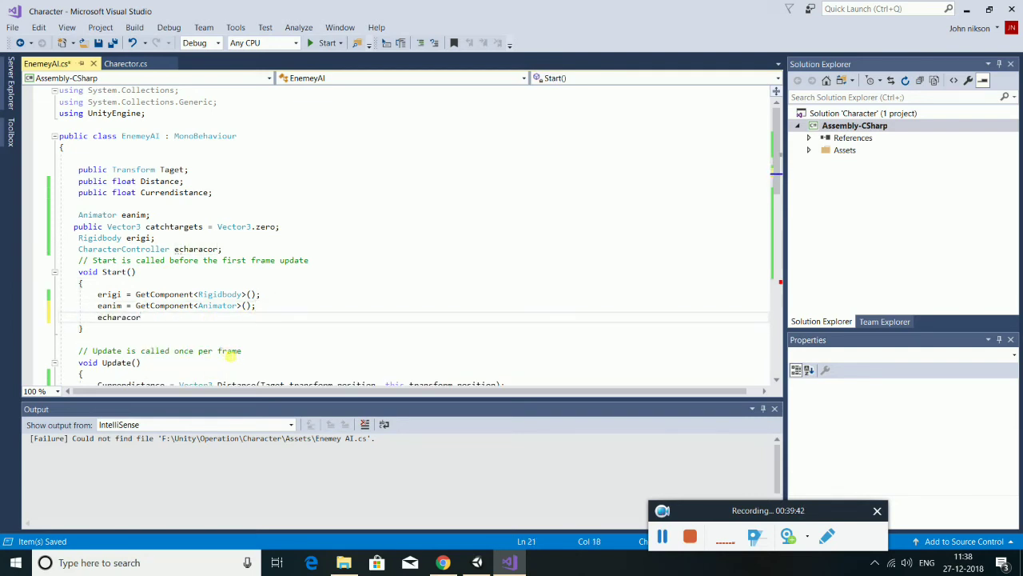
key("Tab")
type("<>")
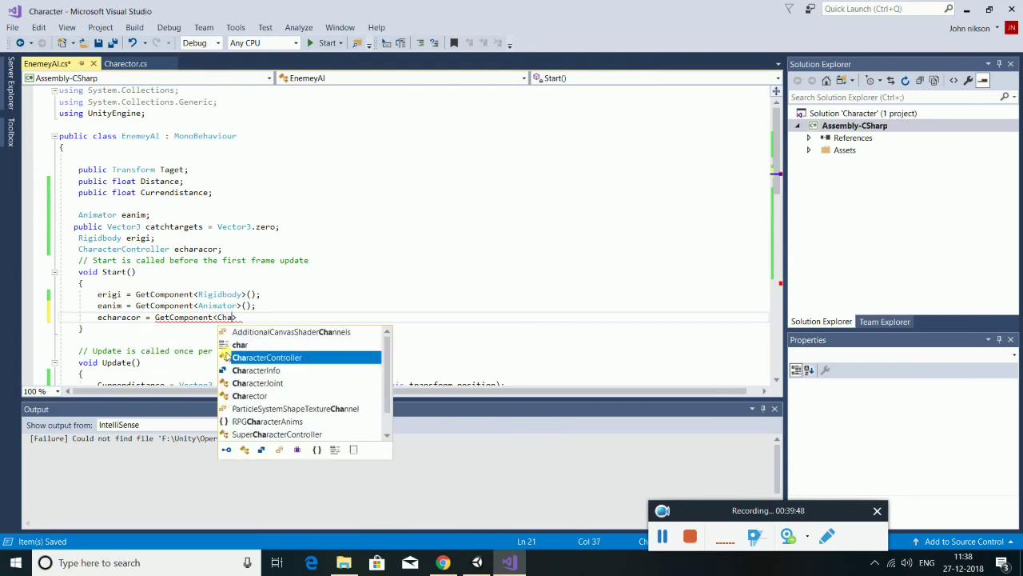
key("space")
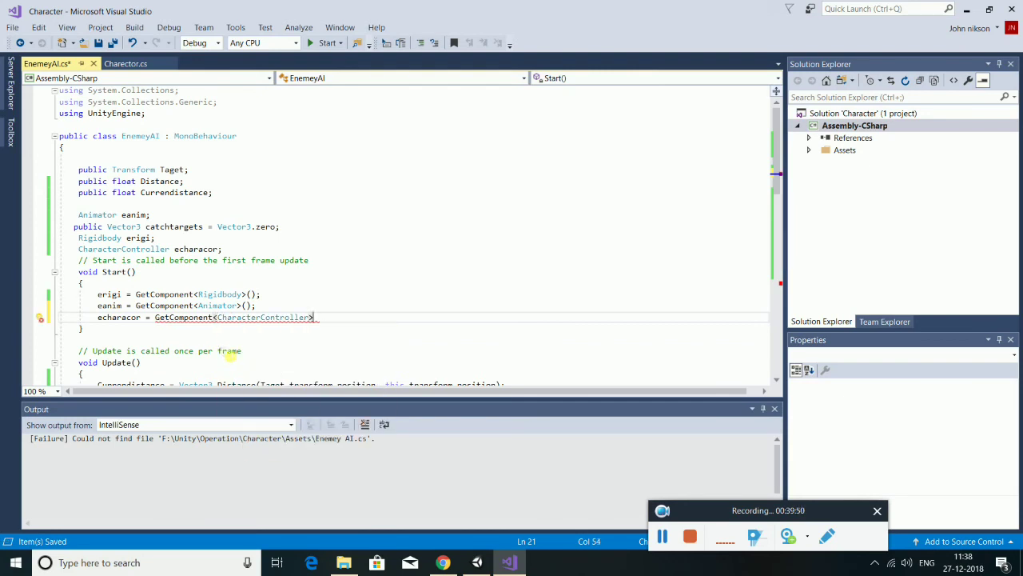
type(";")
key("ctrl+s")
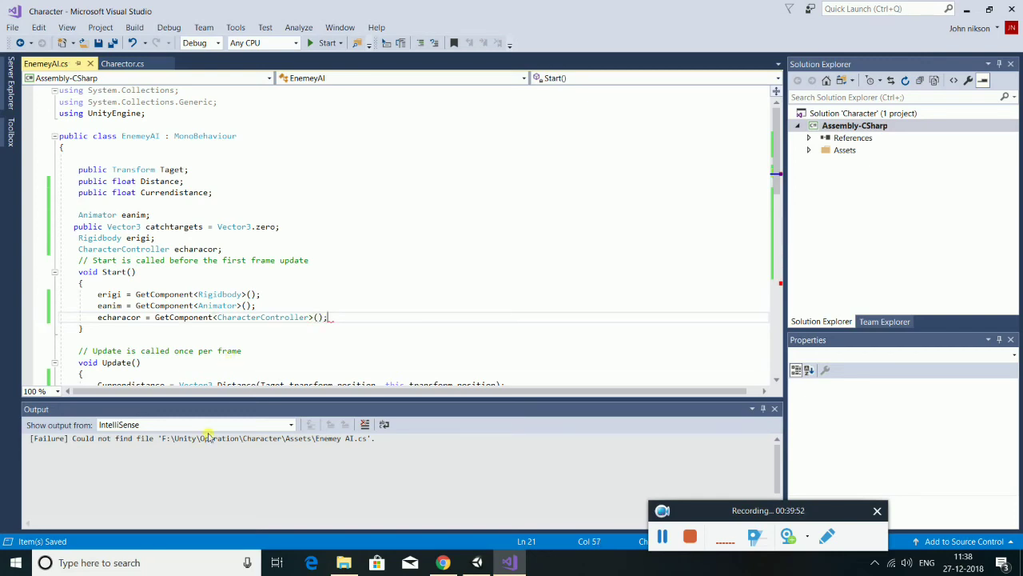
scroll(227, 297, "down", 6)
Open an 'if (echaracor.isGrounded) {' block at the top of Update().
scroll(200, 308, "down", 2)
scroll(178, 317, "down", 2)
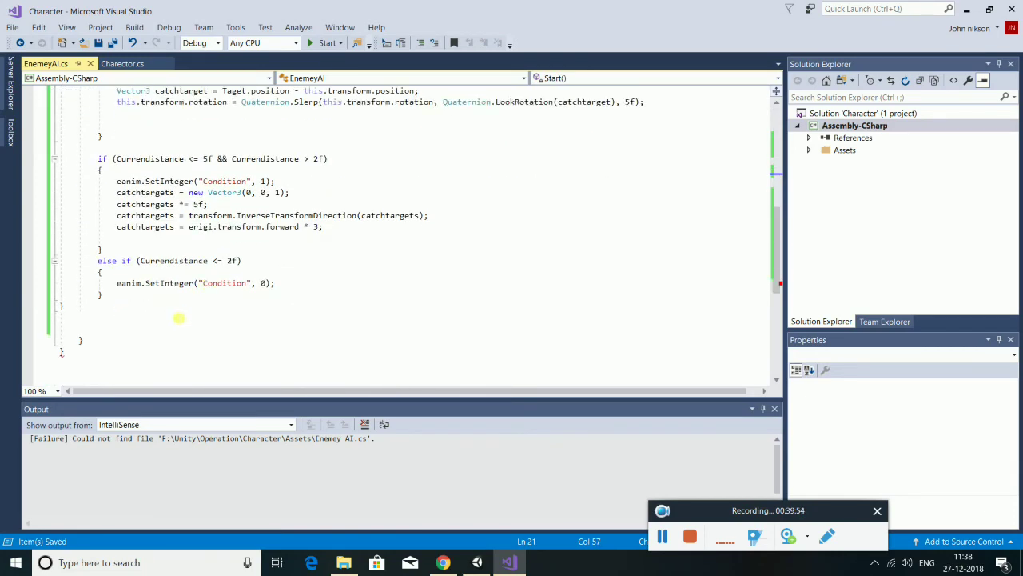
scroll(108, 305, "up", 4)
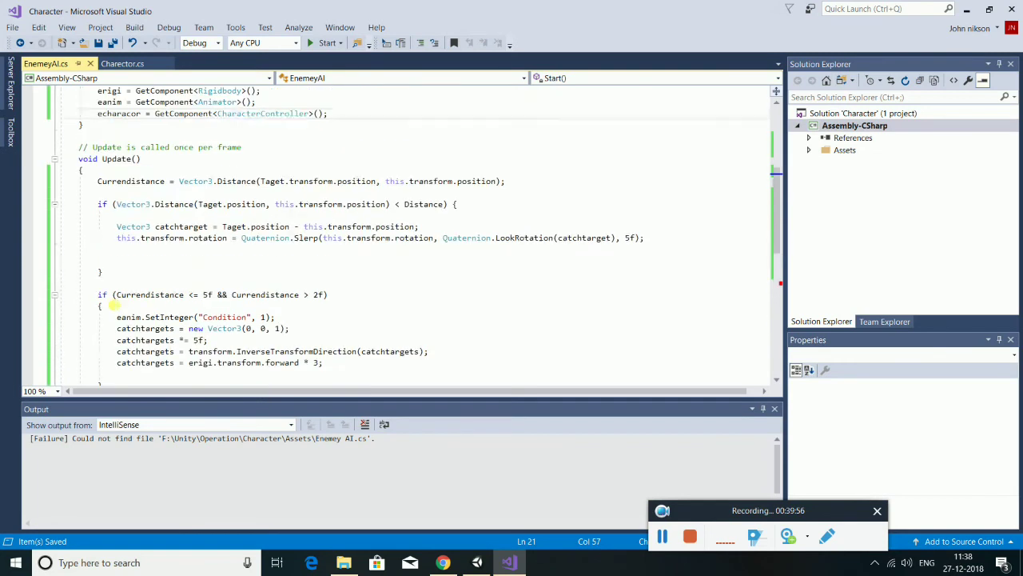
left_click(96, 195)
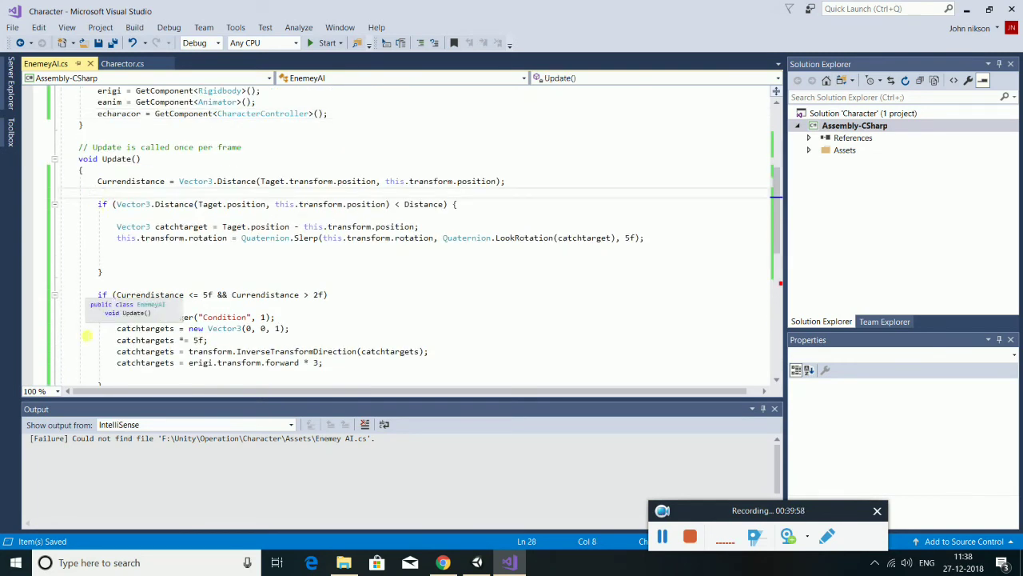
type("if")
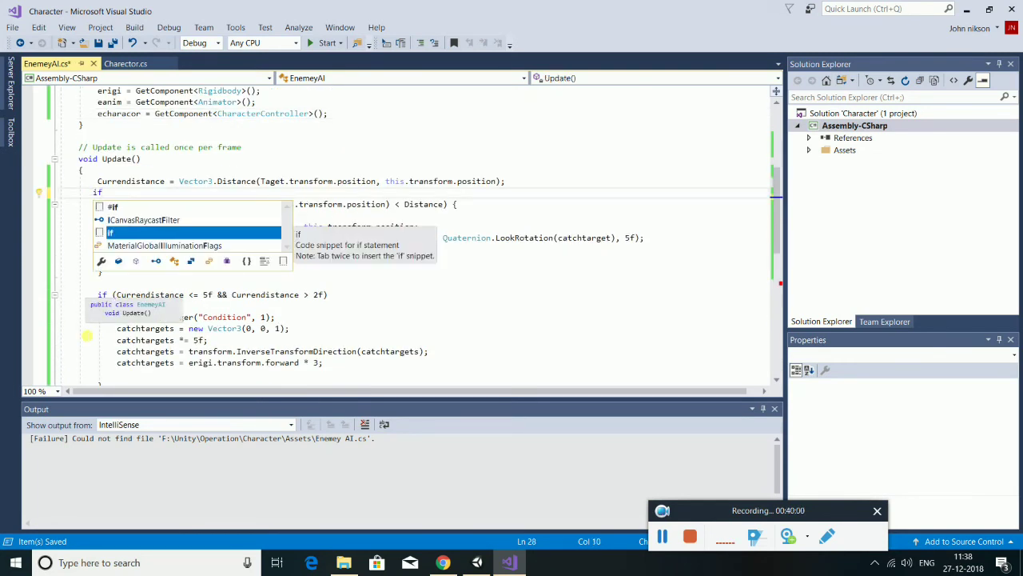
type("echa")
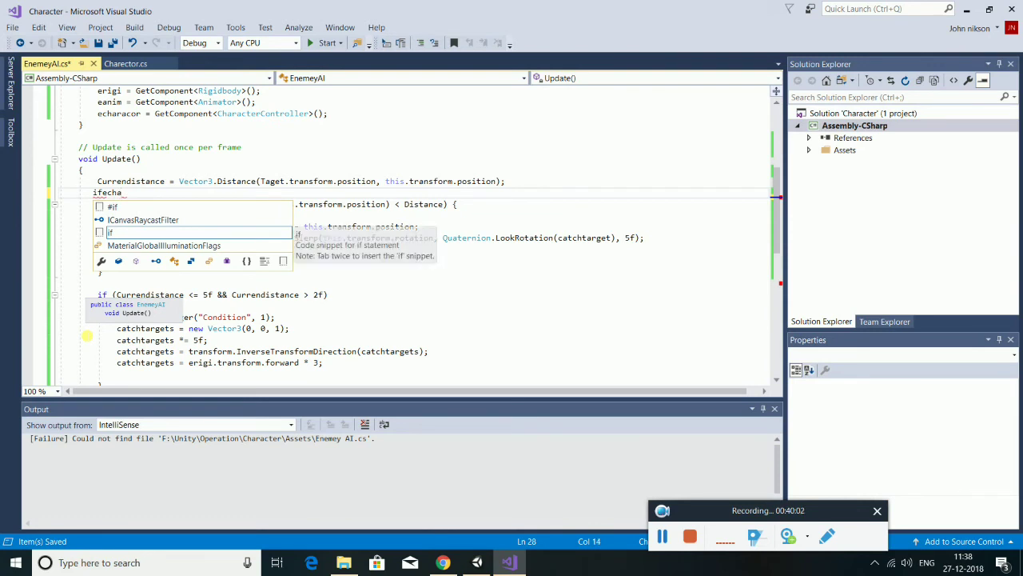
key("BackSpace")
key("BackSpace")
key("BackSpace")
type("()")
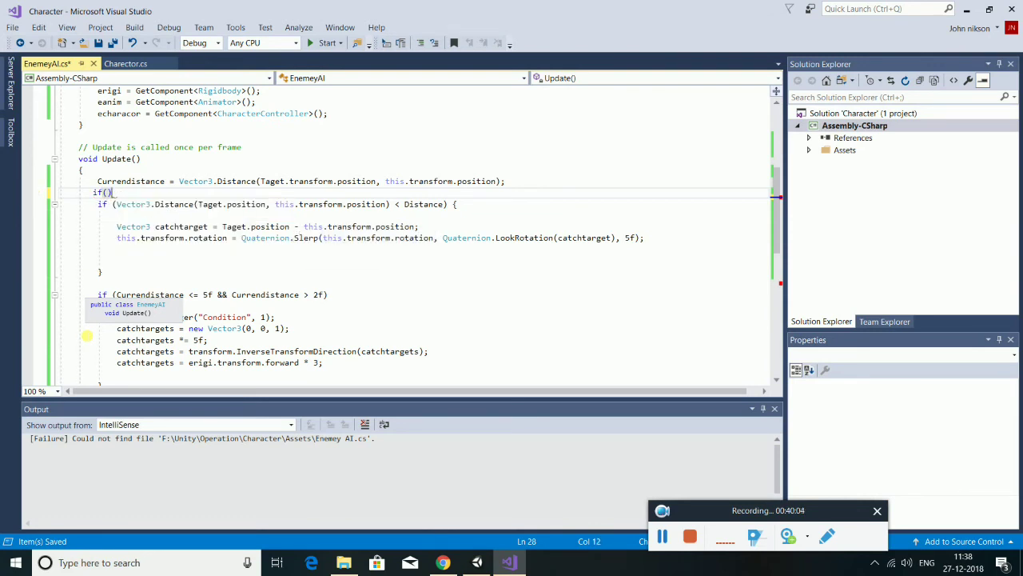
type("ec")
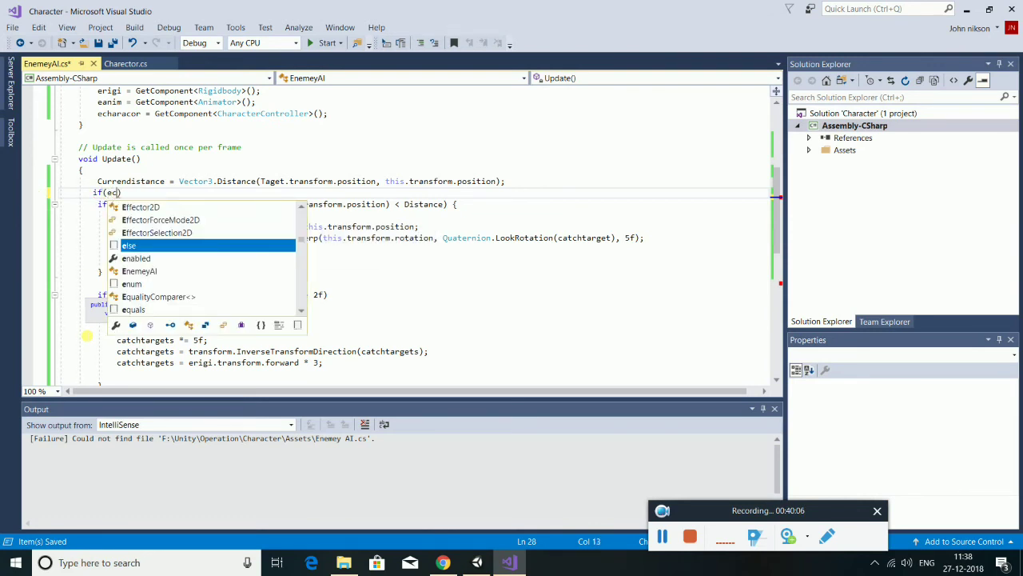
type("h")
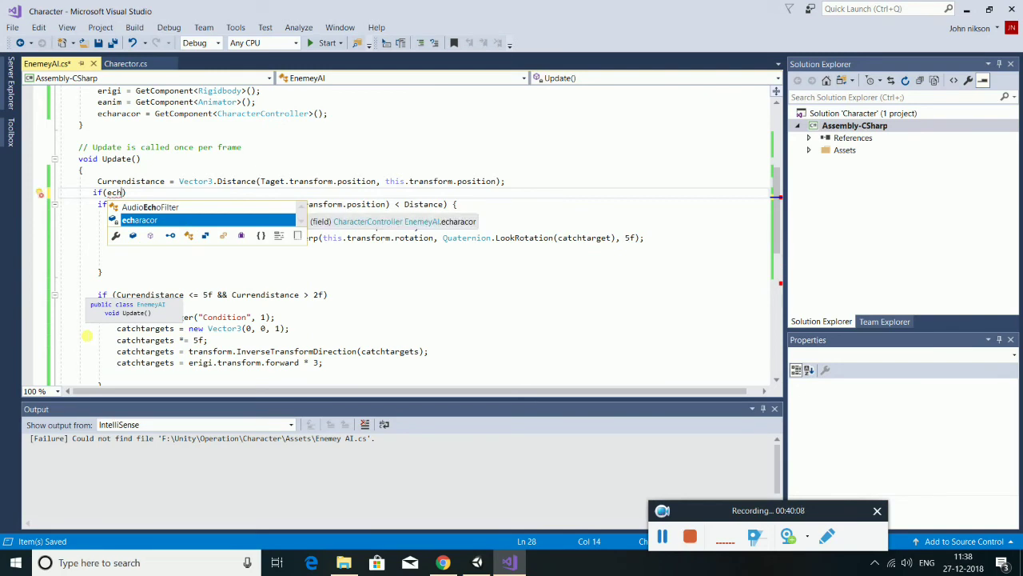
key("Tab")
type(".is ")
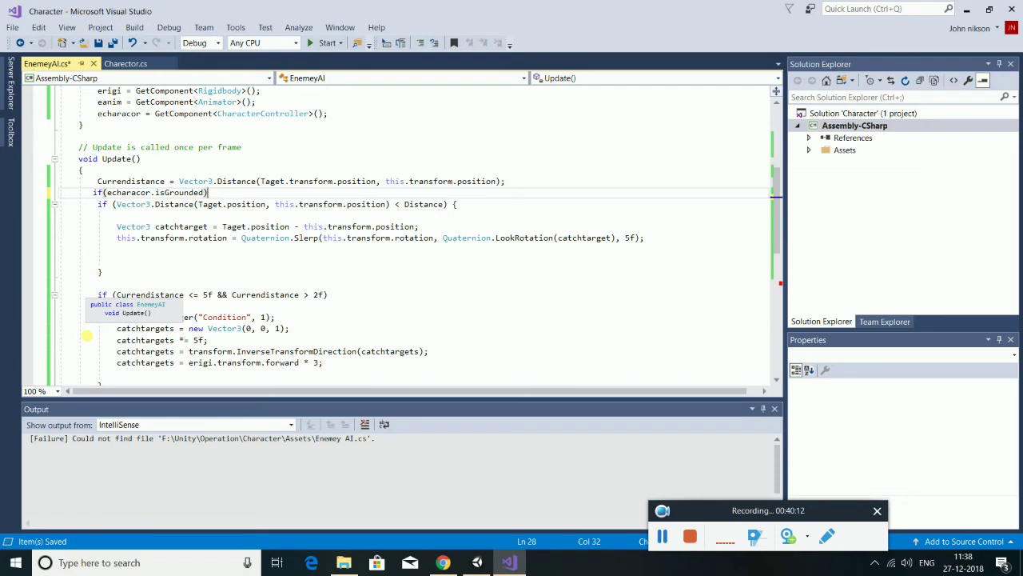
type("{")
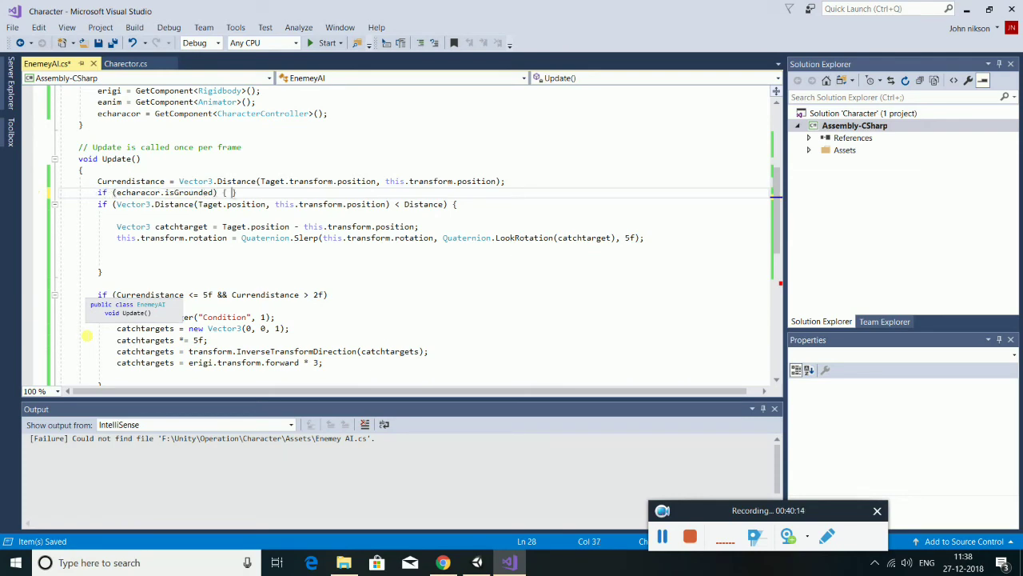
Close the isGrounded block with a brace after the else-if, then view Charector.cs's gravity and Move lines.
scroll(136, 263, "down", 2)
scroll(140, 256, "down", 4)
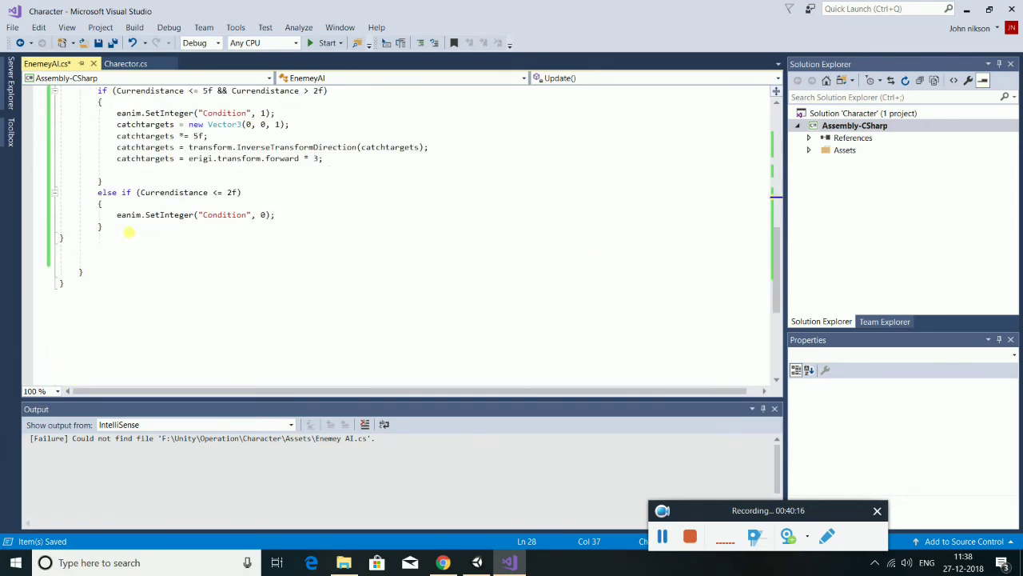
left_click(106, 260)
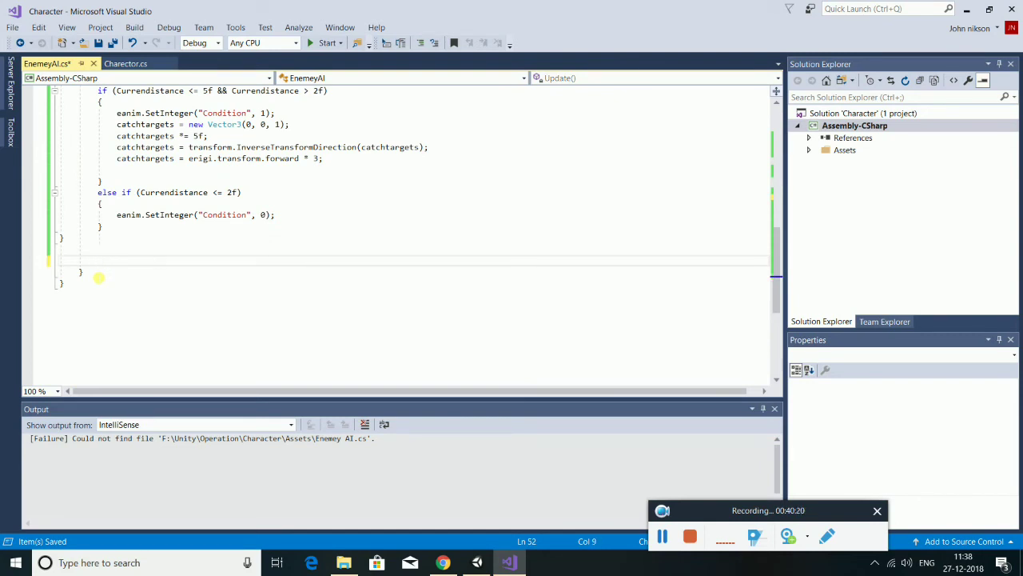
type("}")
left_click(136, 228)
scroll(106, 246, "up", 1)
left_click(107, 276)
scroll(101, 297, "up", 2)
scroll(101, 298, "up", 1)
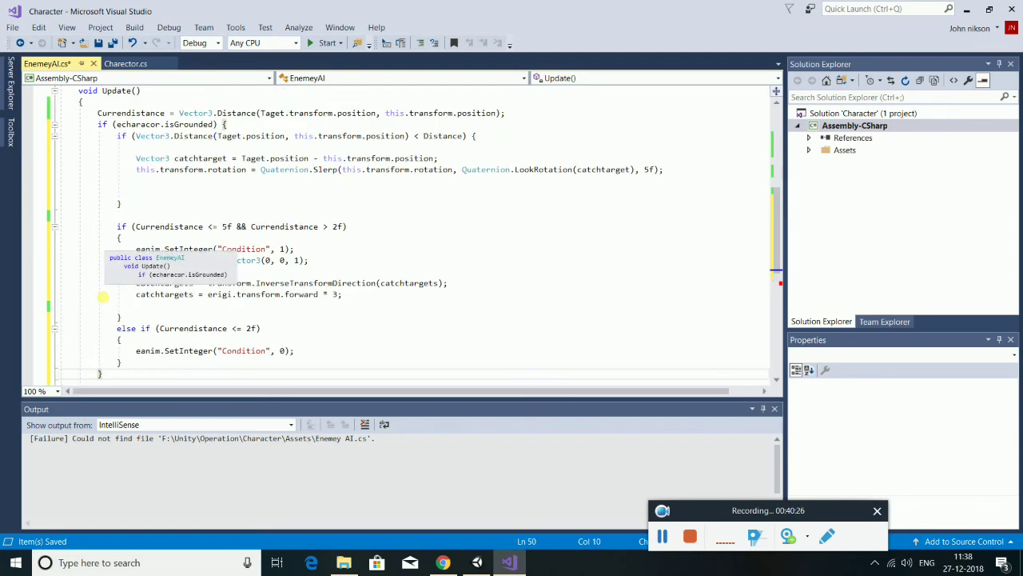
scroll(107, 297, "down", 2)
key("Return")
key("Return")
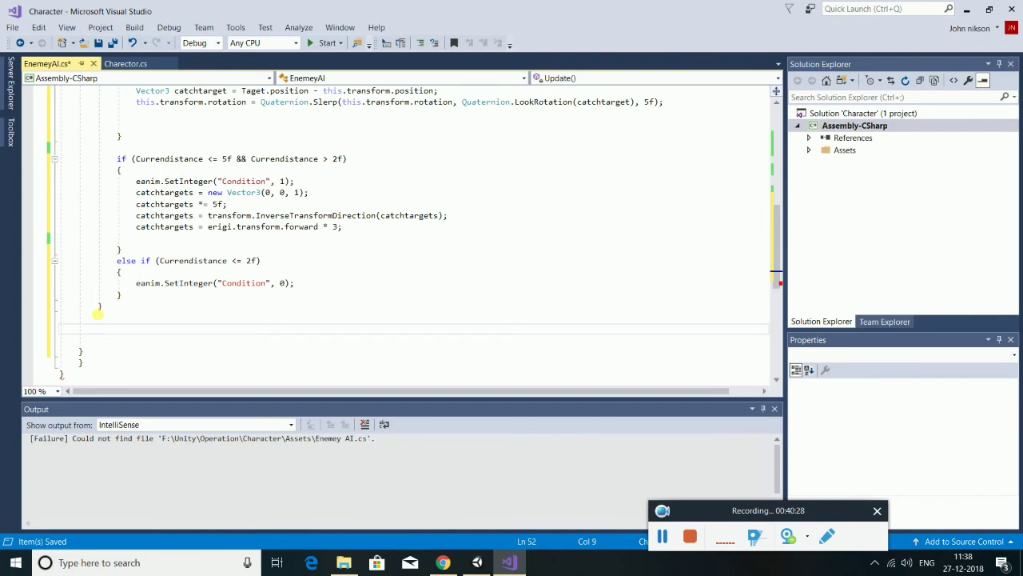
left_click(80, 379)
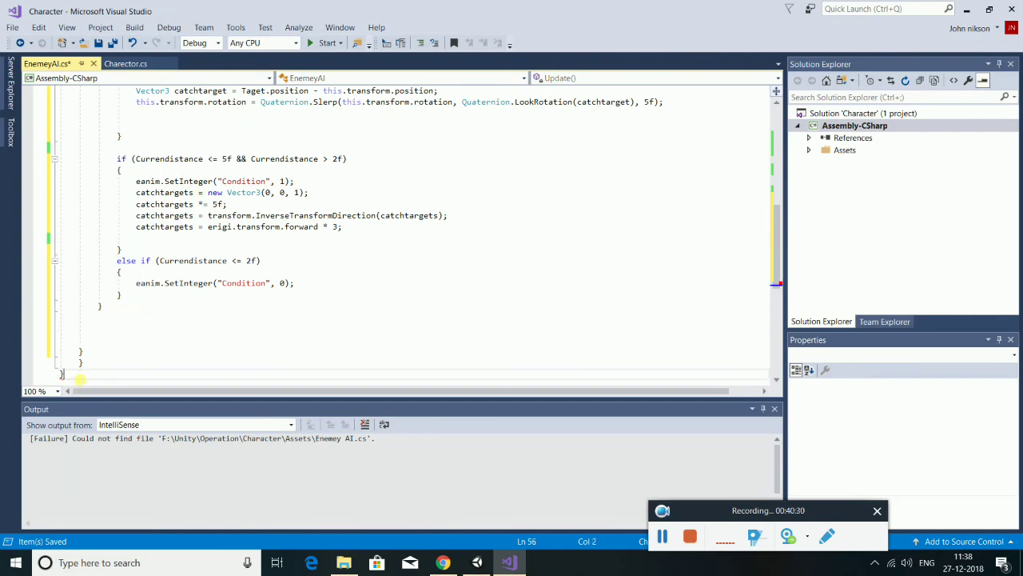
left_click(115, 333)
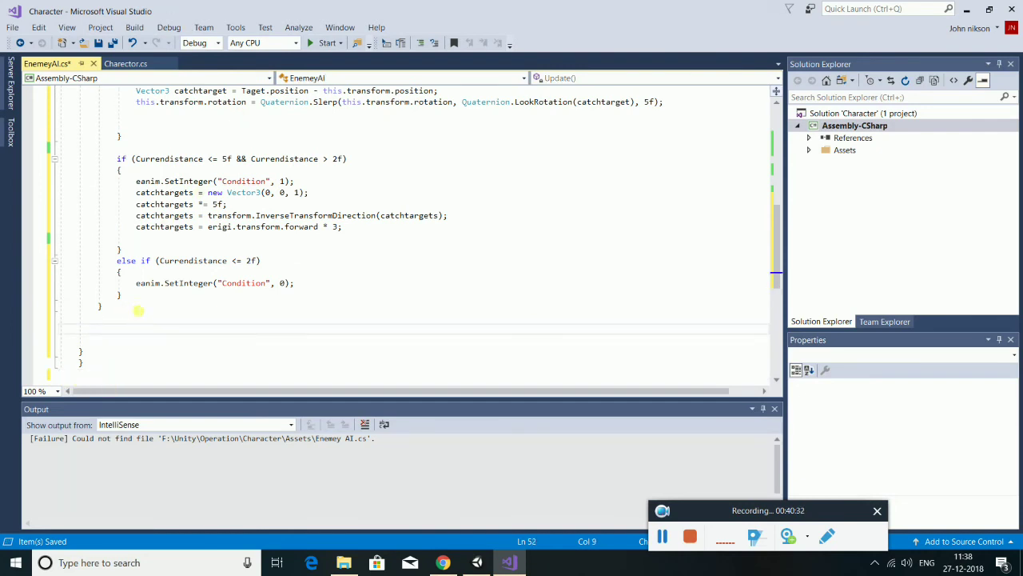
left_click(128, 63)
left_click(143, 254)
Copy Charector.cs's movedir.y gravity and caractor.Move lines into EnemeyAI's Update.
left_click_drag(98, 227, 289, 238)
key("ctrl+c")
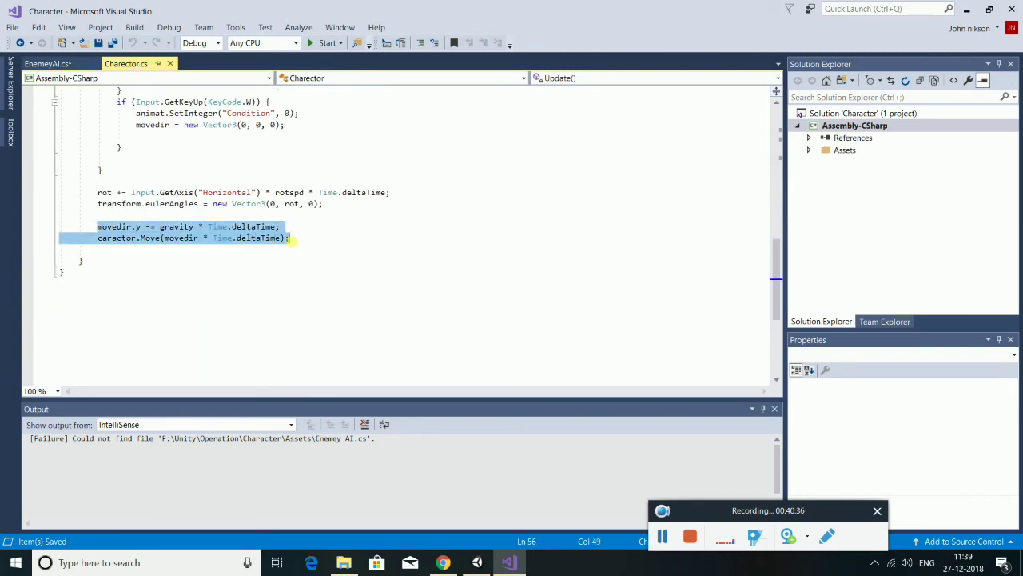
left_click(48, 64)
key("ctrl+v")
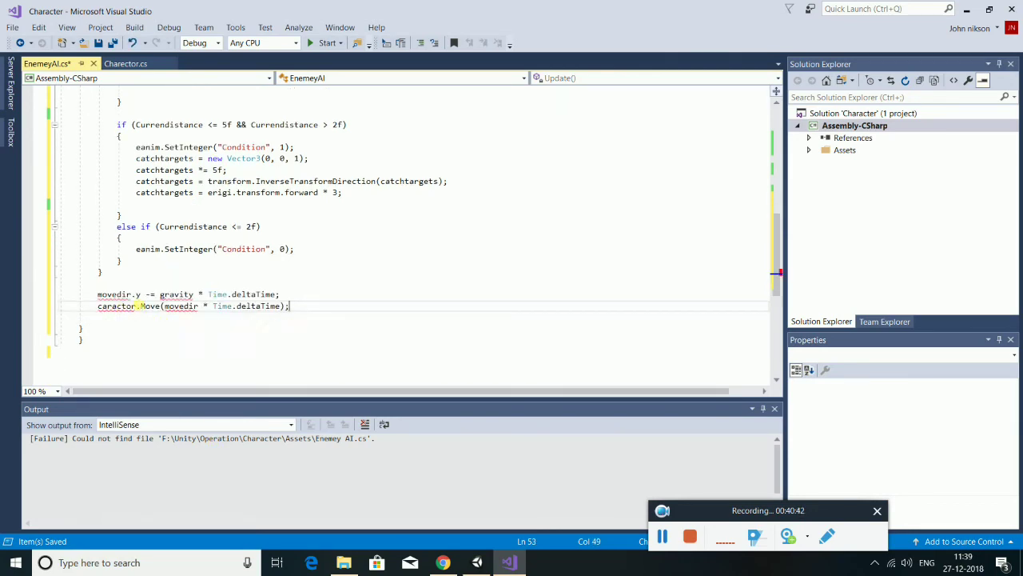
Declare 'float egravity = 10f;' below the echaracor field and save.
scroll(132, 306, "up", 7)
scroll(136, 306, "up", 1)
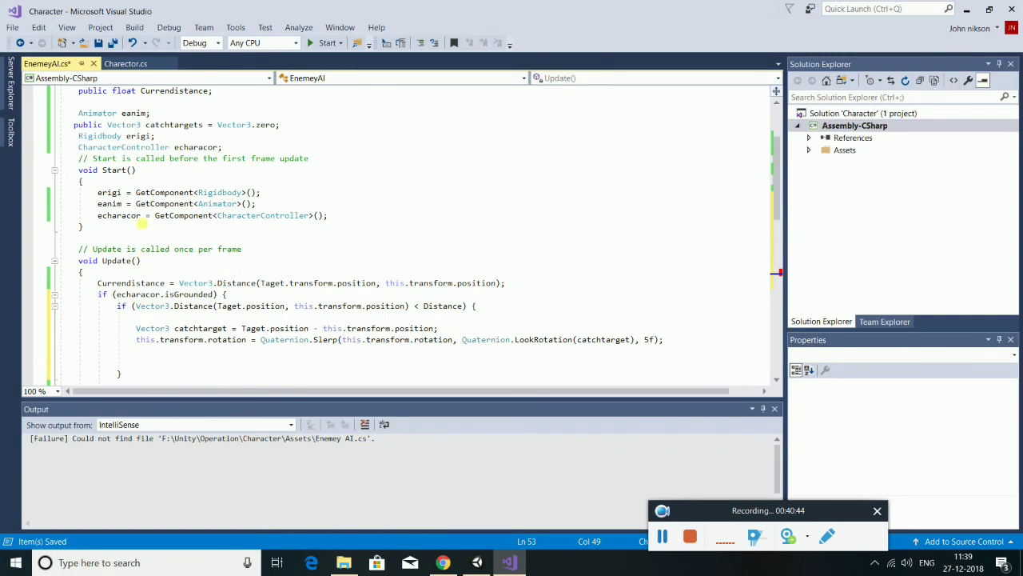
scroll(164, 182, "up", 1)
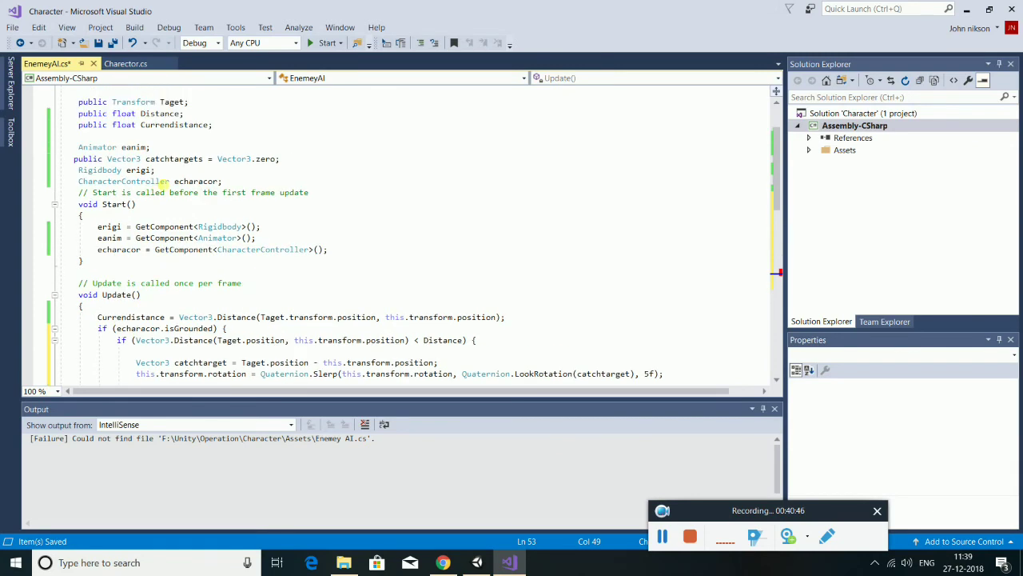
left_click(242, 184)
key("Return")
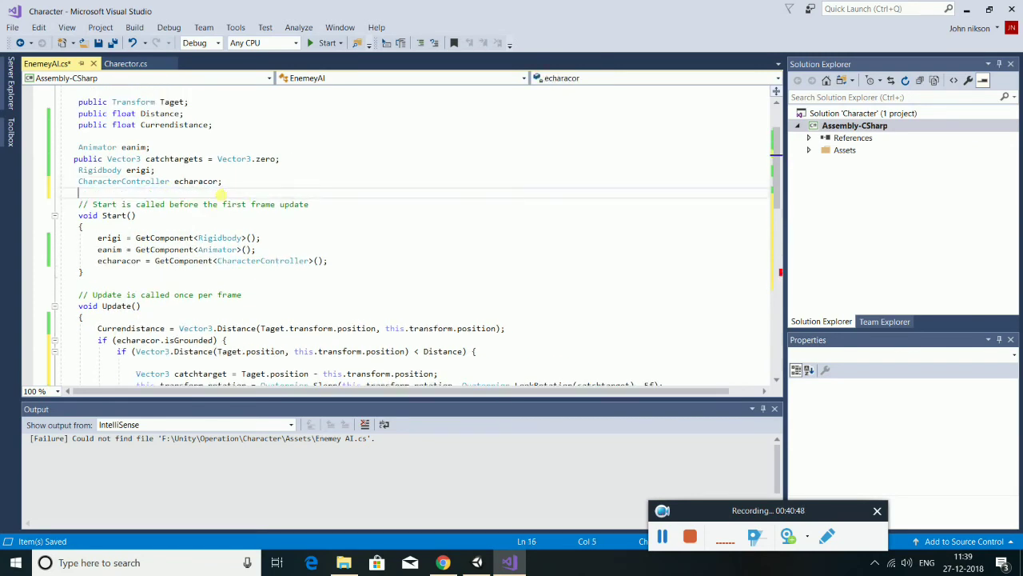
type("float egravity = 10f;")
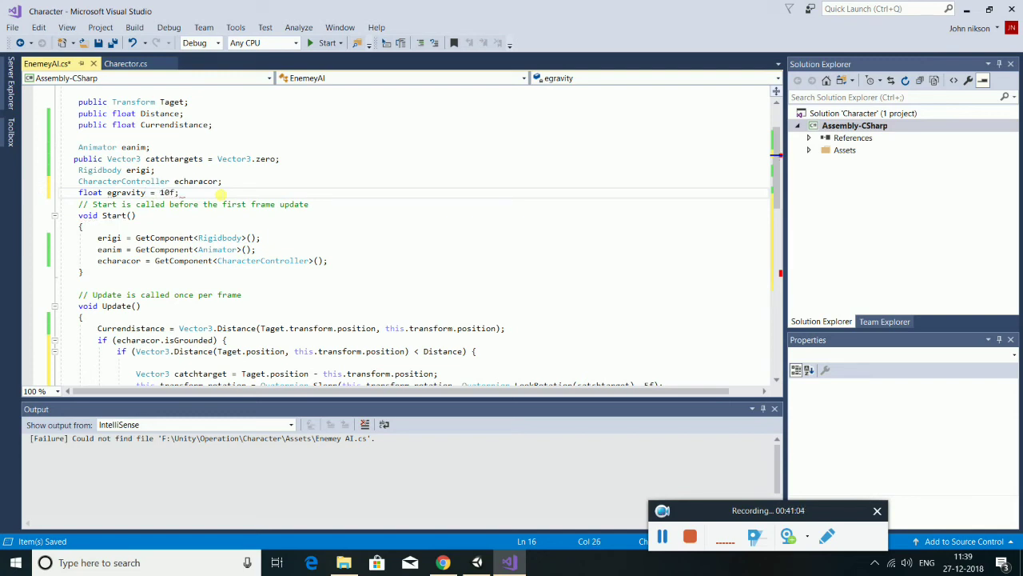
key("ctrl+s")
Change the pasted gravity line to use egravity and catchtargets.
double_click(114, 193)
key("ctrl+c")
scroll(127, 273, "down", 1)
scroll(128, 272, "down", 10)
scroll(128, 273, "down", 3)
double_click(113, 204)
scroll(120, 209, "up", 2)
double_click(171, 271)
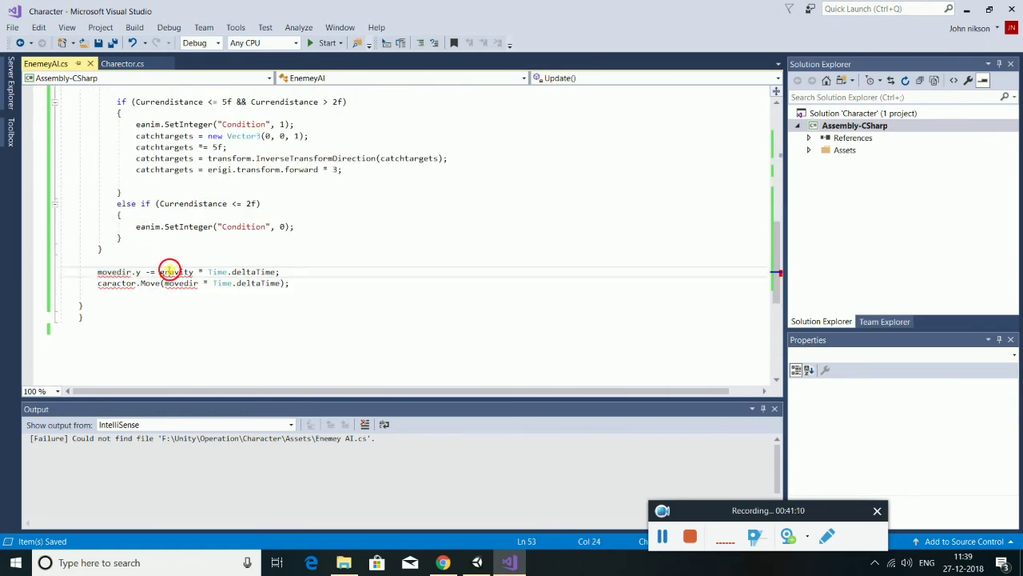
key("ctrl+v")
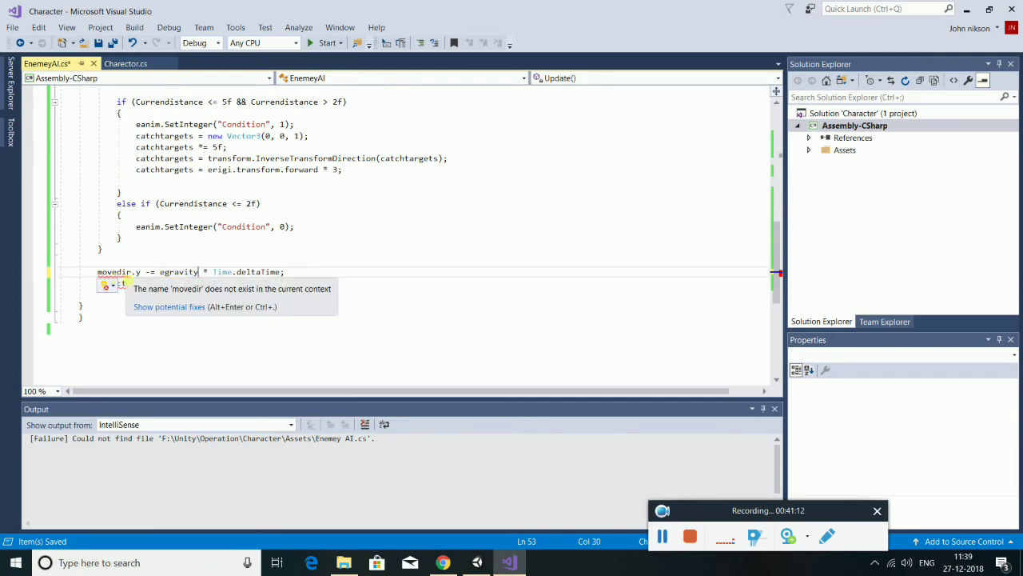
double_click(162, 170)
key("ctrl+c")
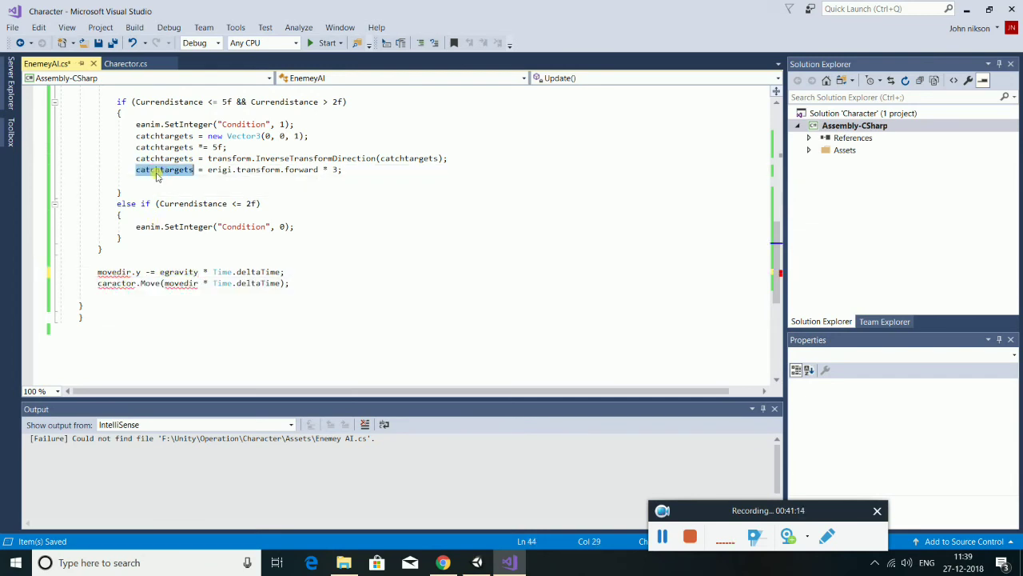
double_click(117, 273)
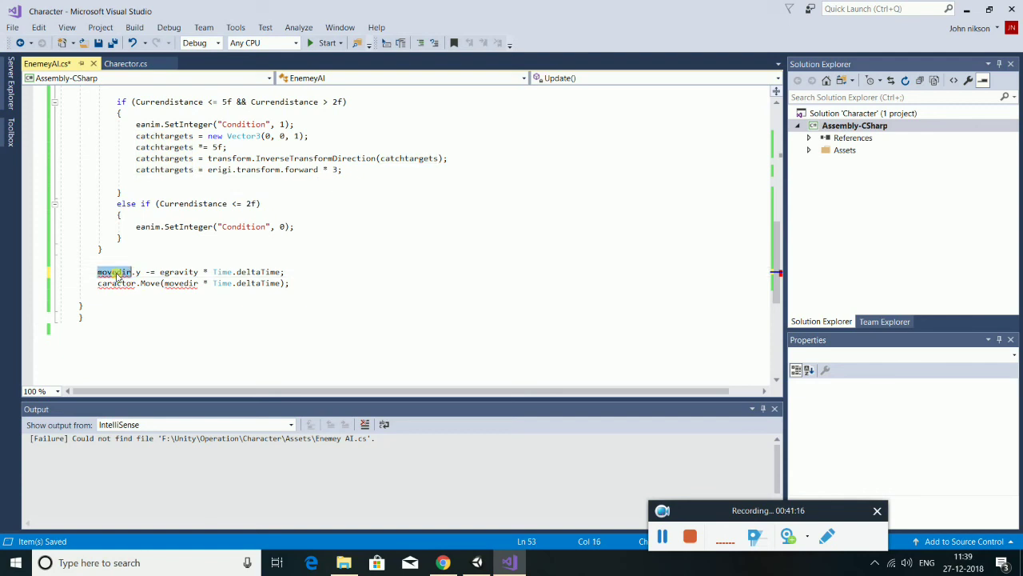
key("ctrl+v")
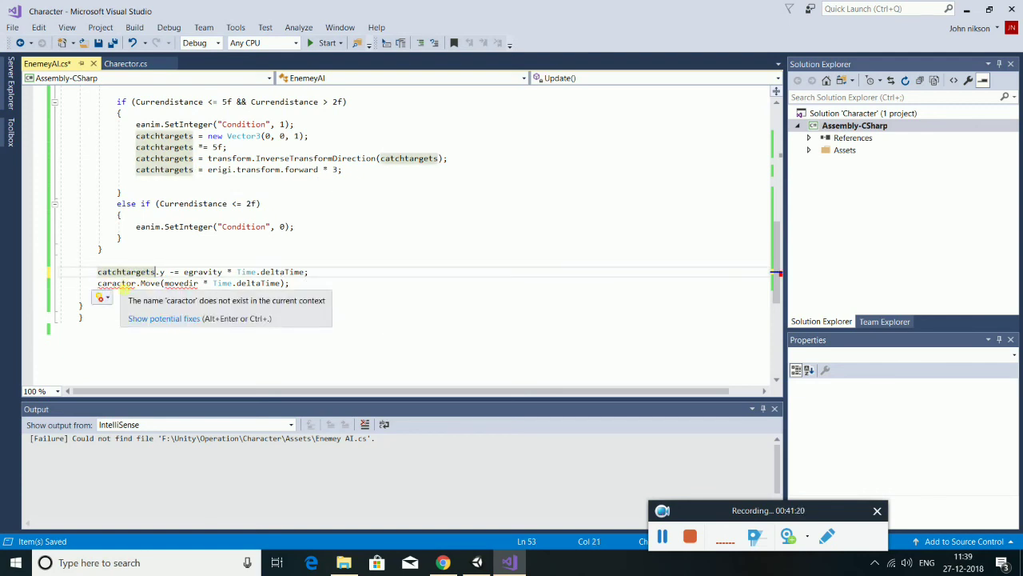
Change the Move call to echaracor.Move(catchtargets ...), then return to Unity.
double_click(117, 283)
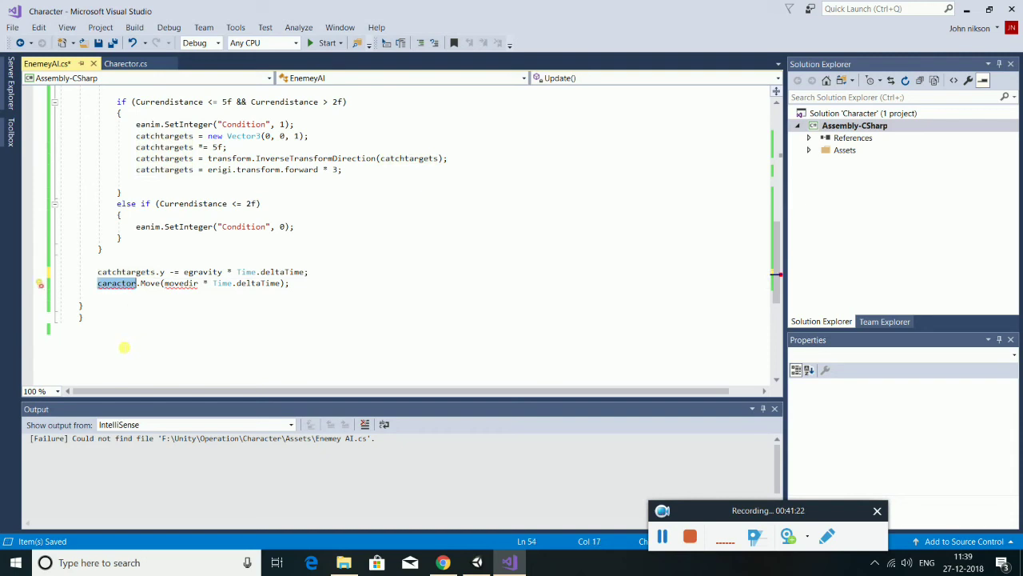
type("echa")
double_click(149, 298)
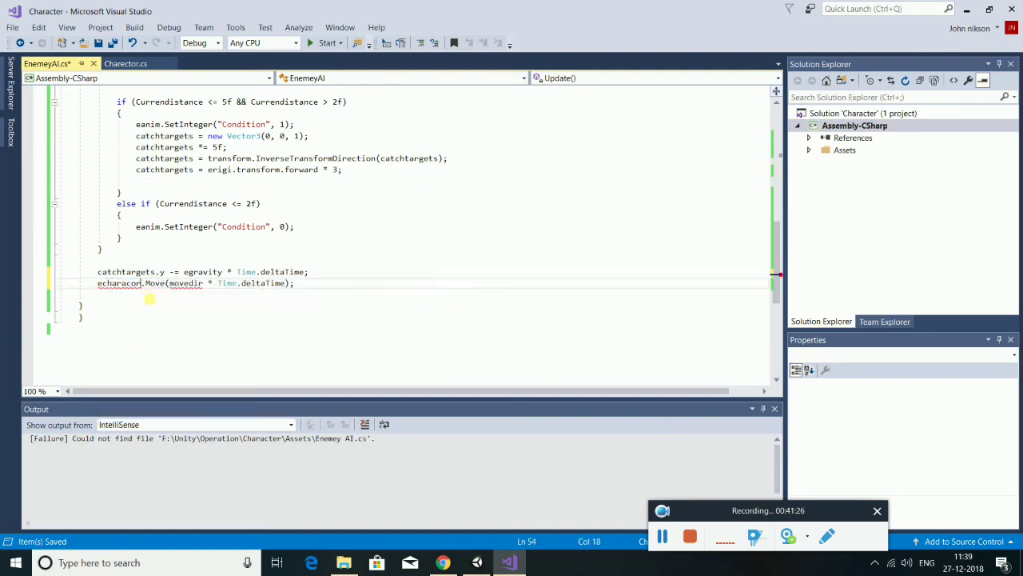
left_click(178, 172)
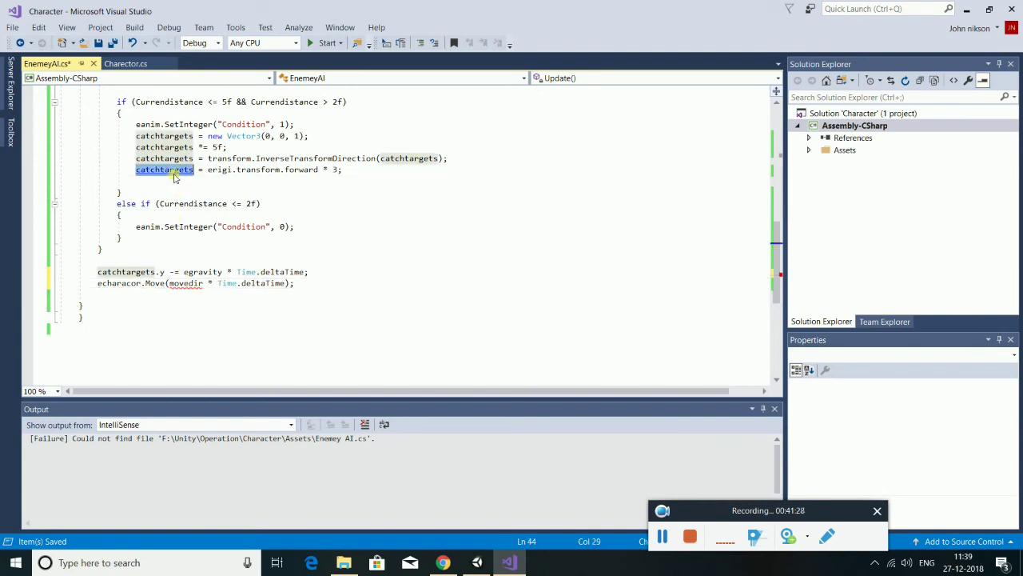
double_click(184, 284)
key("ctrl+v")
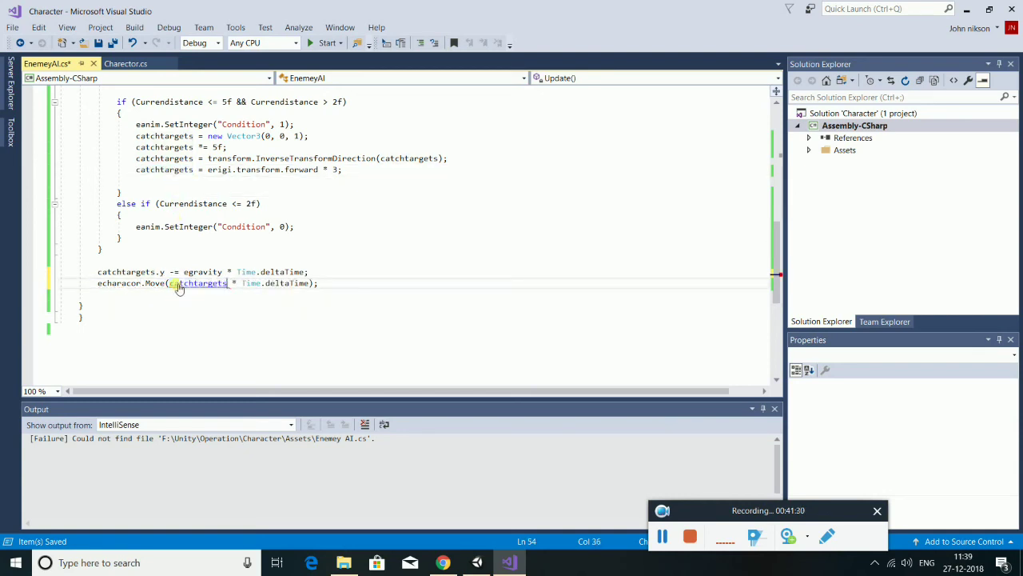
scroll(224, 278, "up", 1)
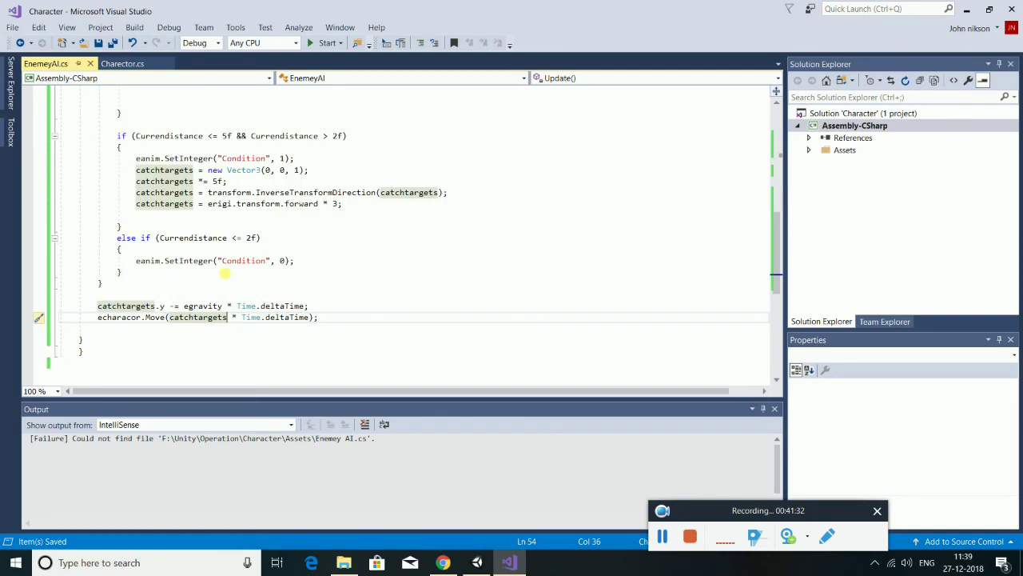
scroll(226, 272, "up", 1)
key("alt+Tab")
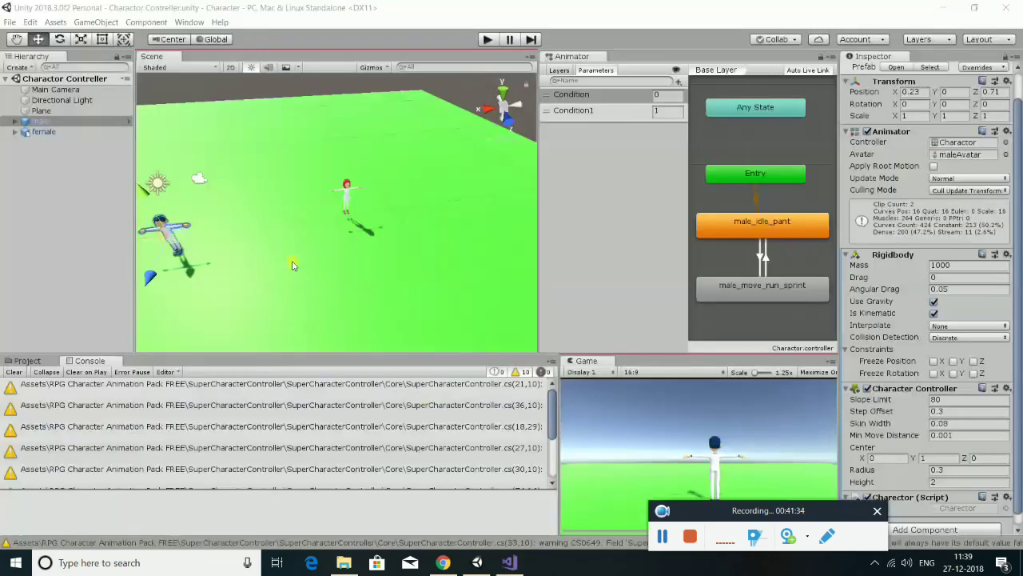
Run play mode, move the male with A, and watch the female's Enemy AI Currendistance (about 5.76).
left_click(483, 40)
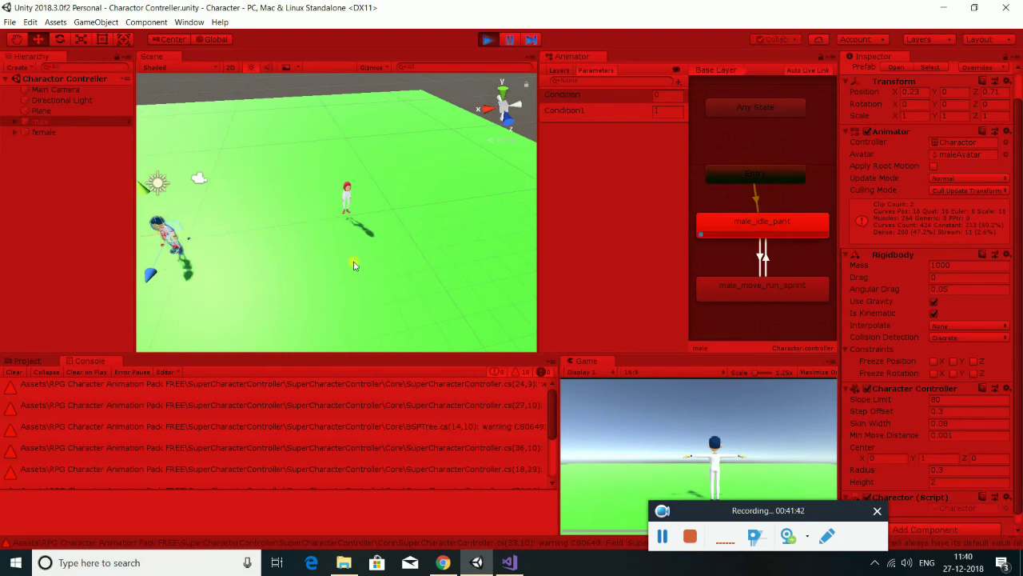
key("a")
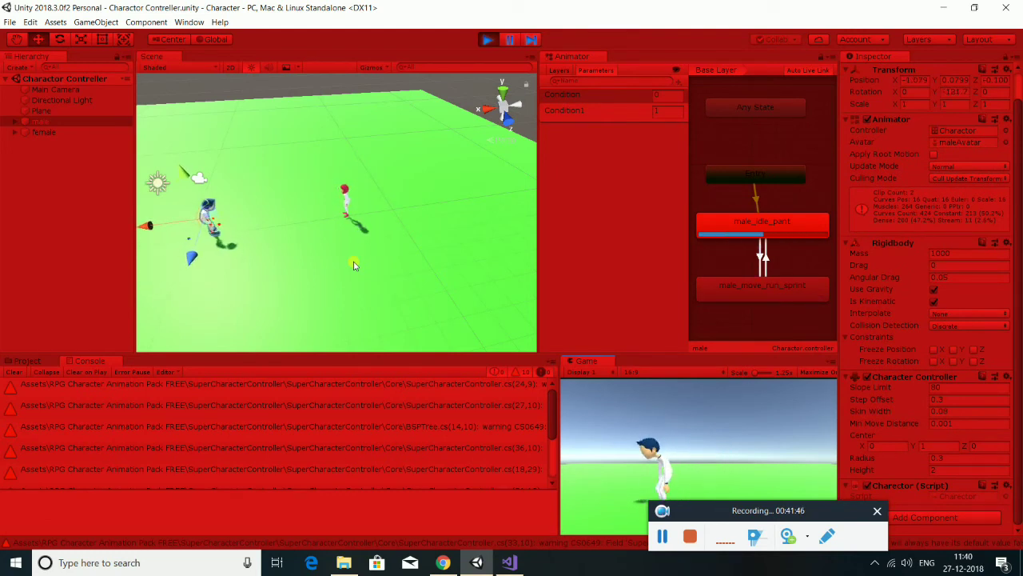
left_click(48, 132)
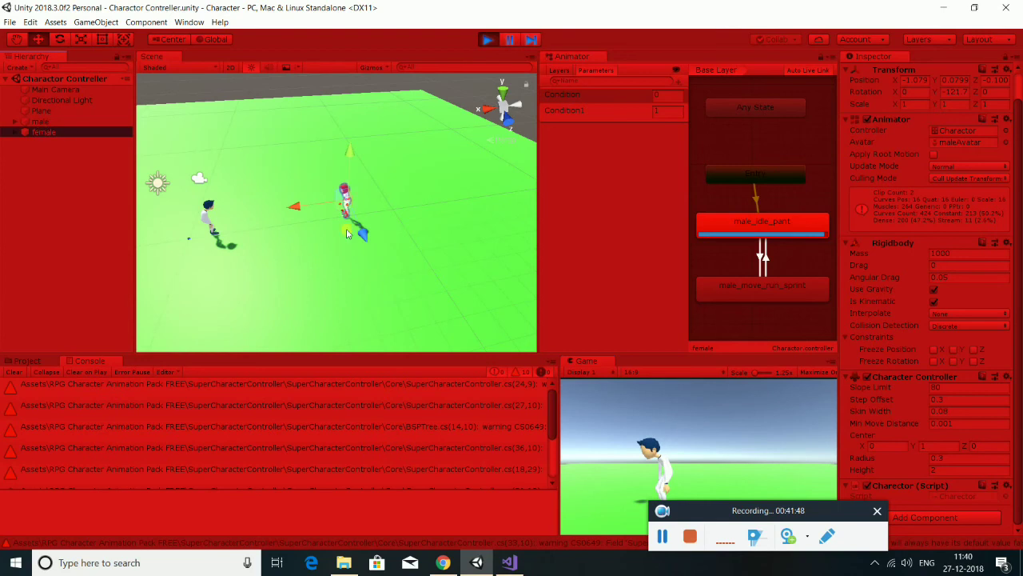
scroll(906, 457, "down", 2)
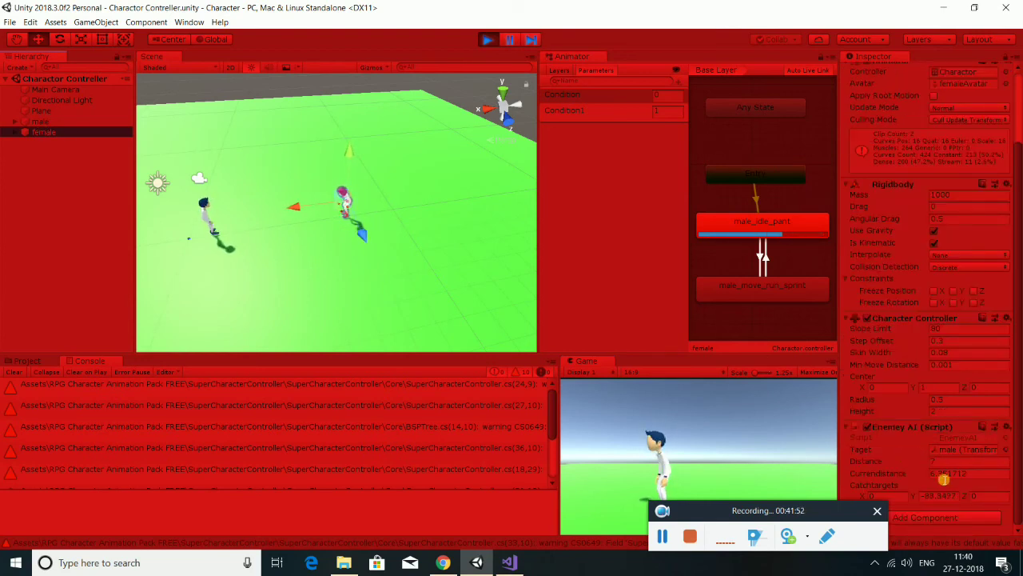
left_click(709, 428)
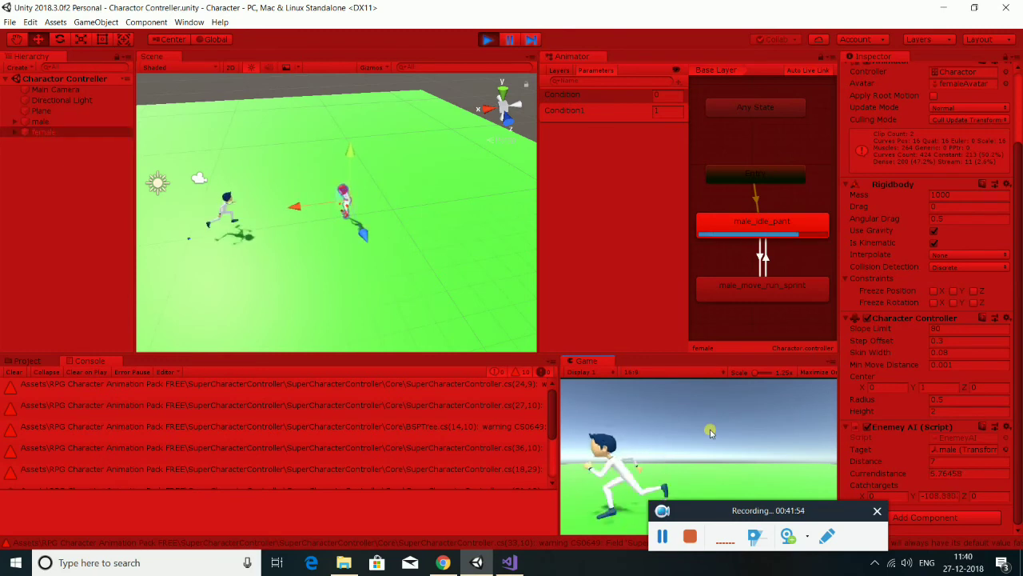
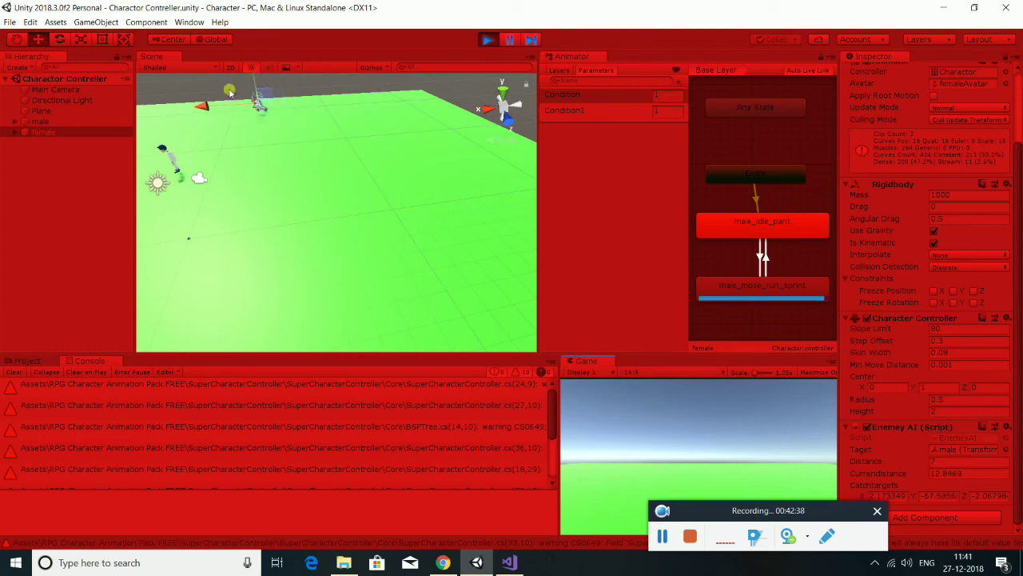
Exit Play mode in Unity and return to the EnemyAI script in Visual Studio.
left_click(487, 40)
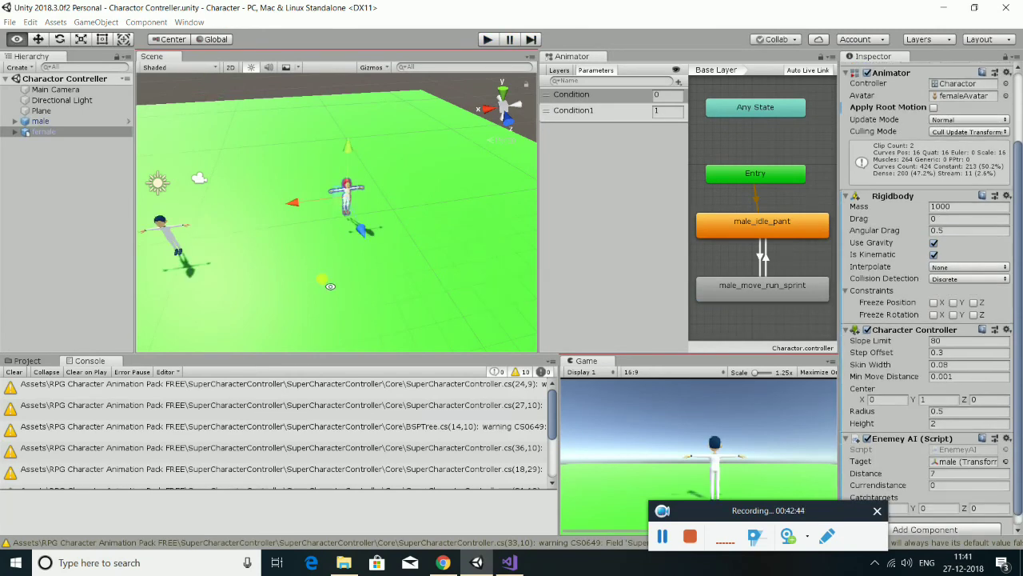
key("alt+Tab")
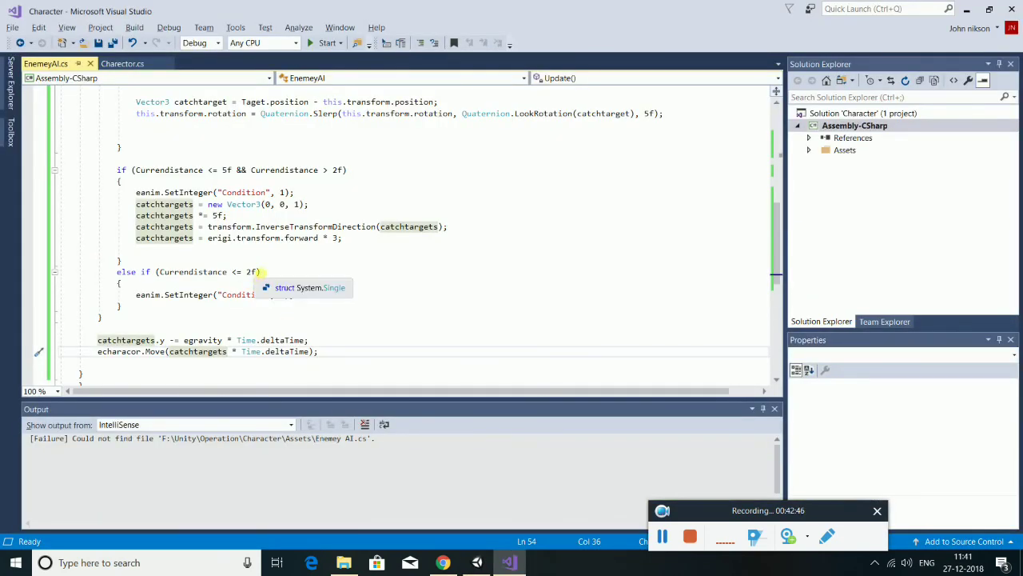
Append '&& Currendistance >=5' to the else-if condition, save EnemyAI.cs, and return to Unity.
left_click(259, 272)
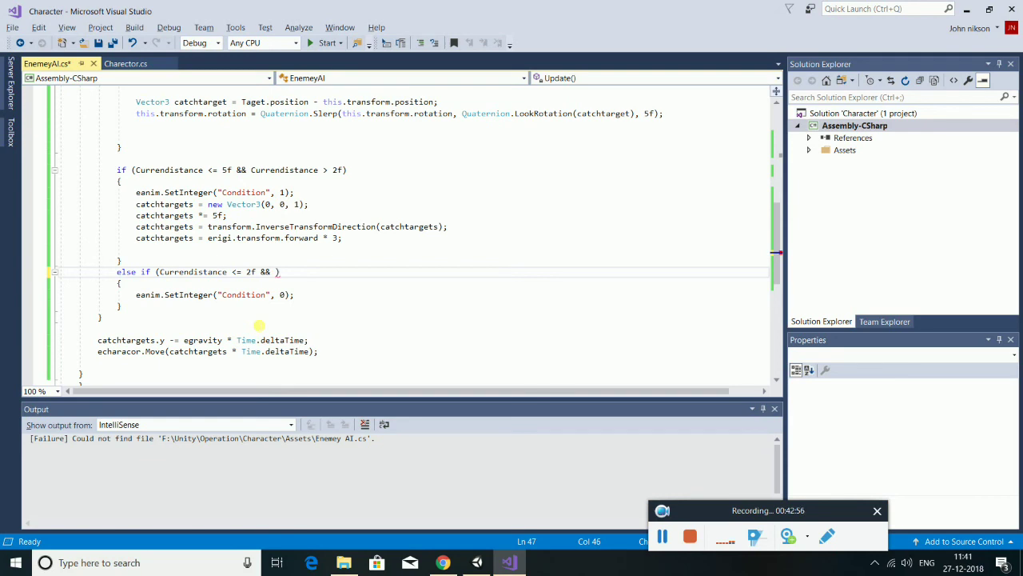
key("space")
type("Currendistance >=5")
key("ctrl+s")
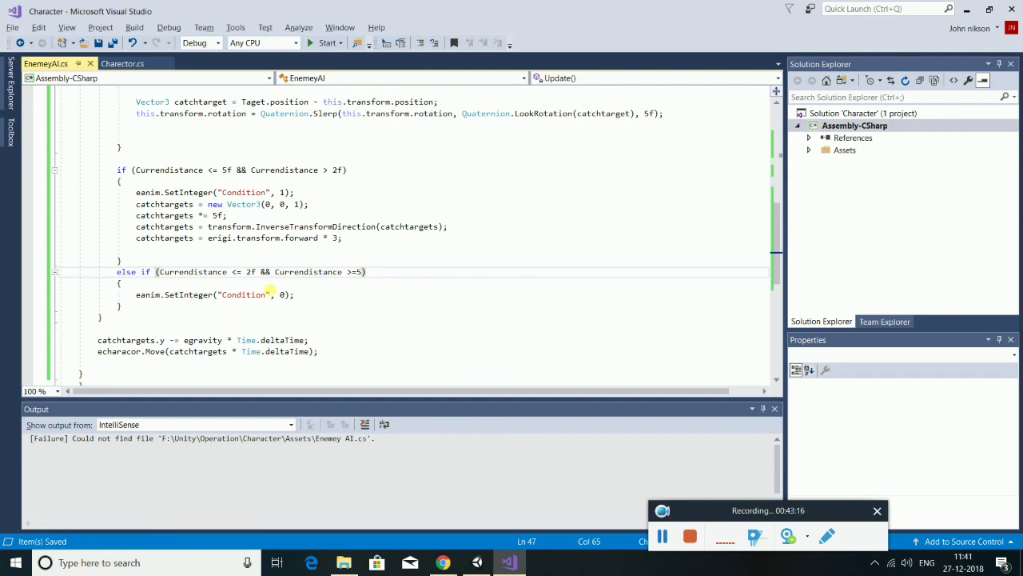
key("alt+Tab")
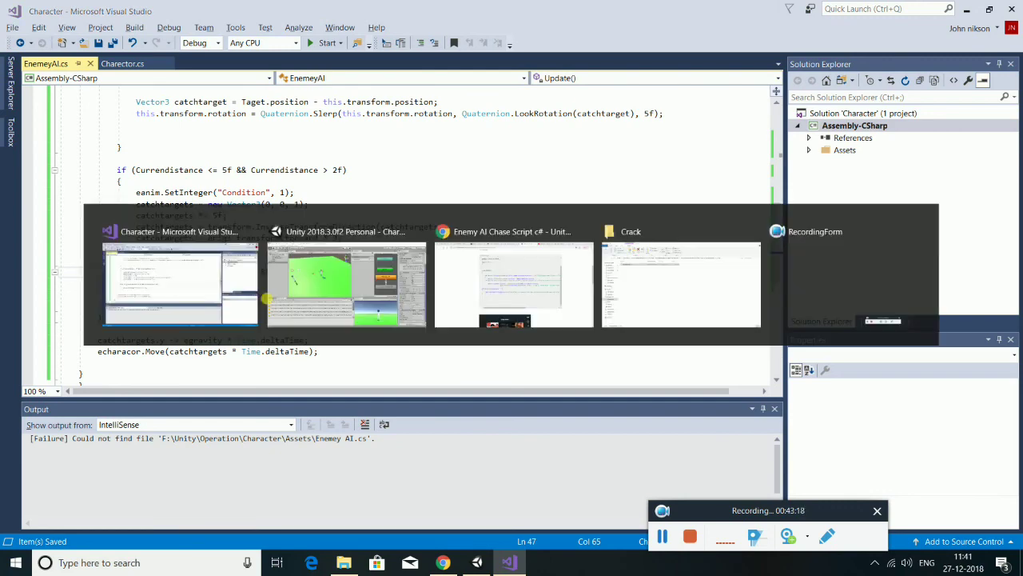
Play-test the enemy chasing the player, then stop and return to Visual Studio.
left_click(481, 44)
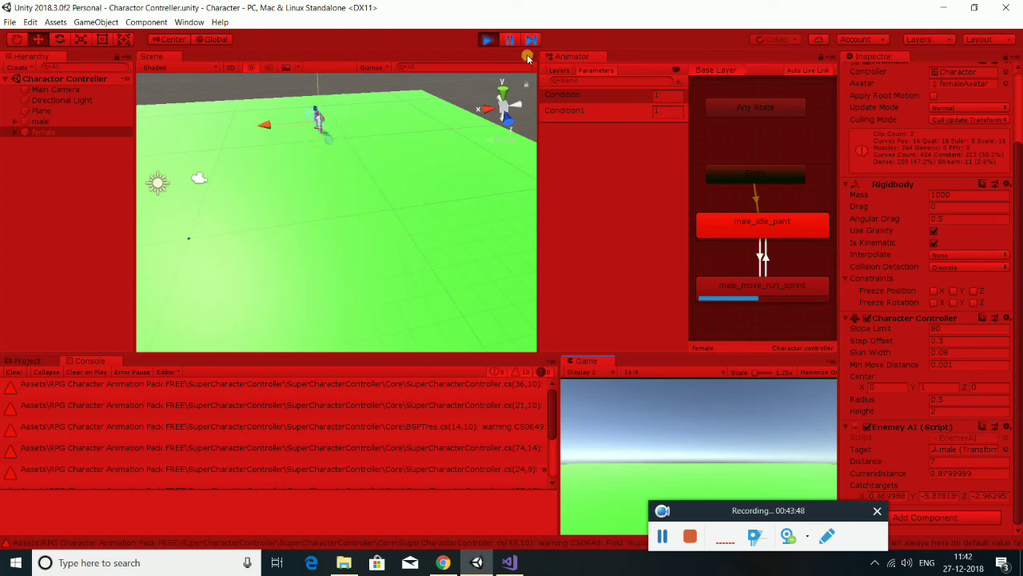
left_click(486, 39)
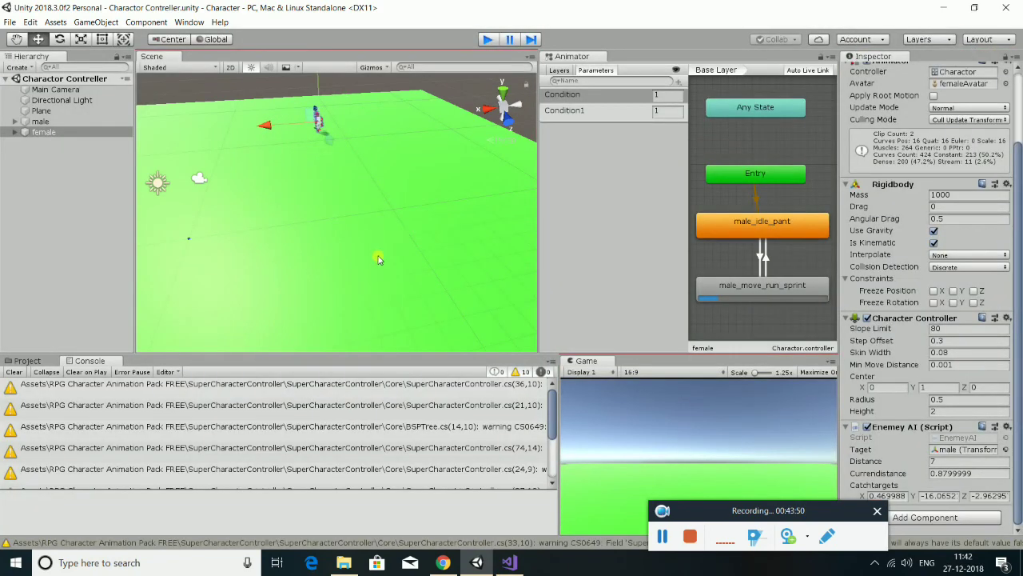
key("alt+Tab")
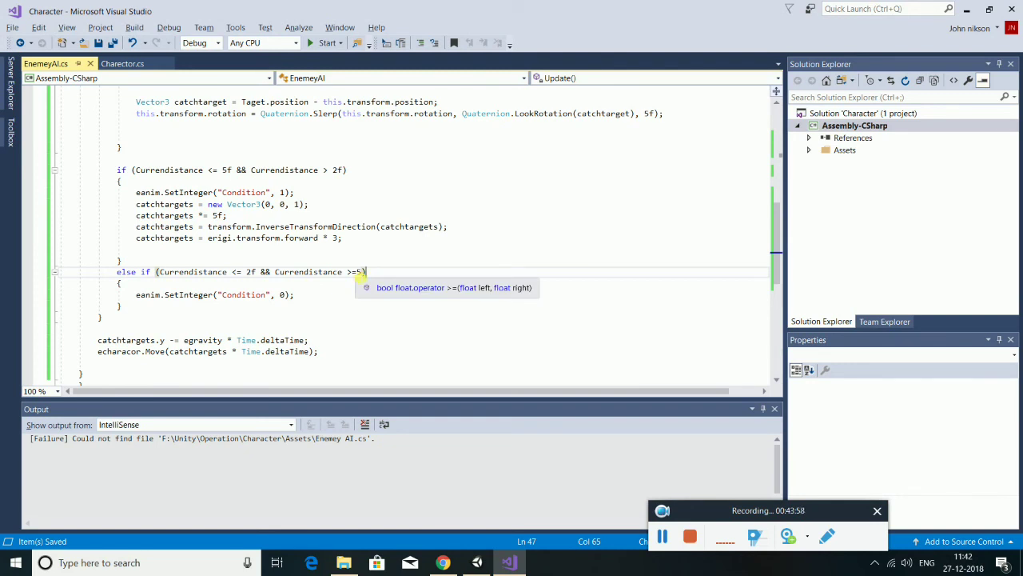
Change the second check to 'Currendistance >5', save the script, and return to Unity.
left_click(356, 272)
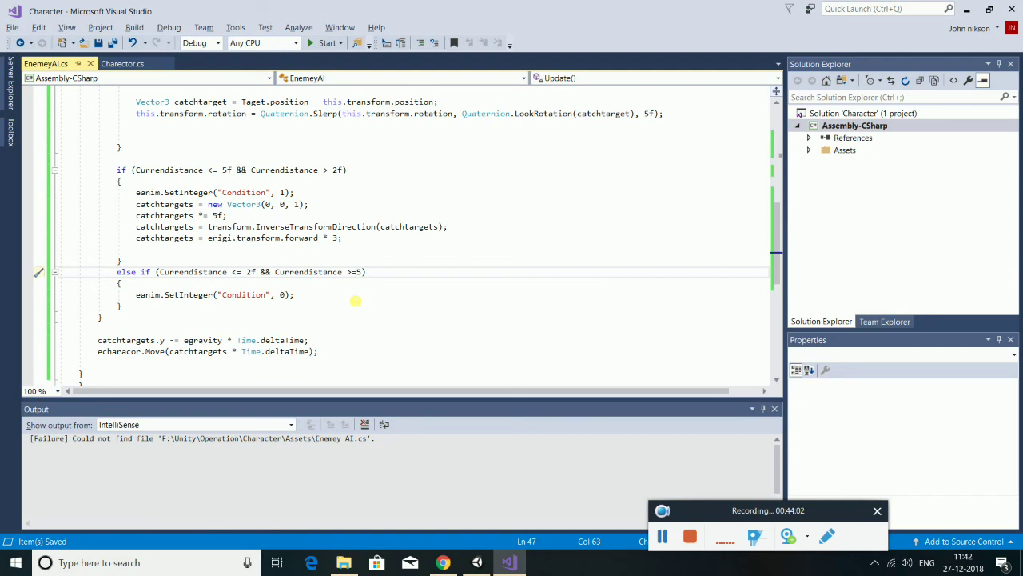
key("BackSpace")
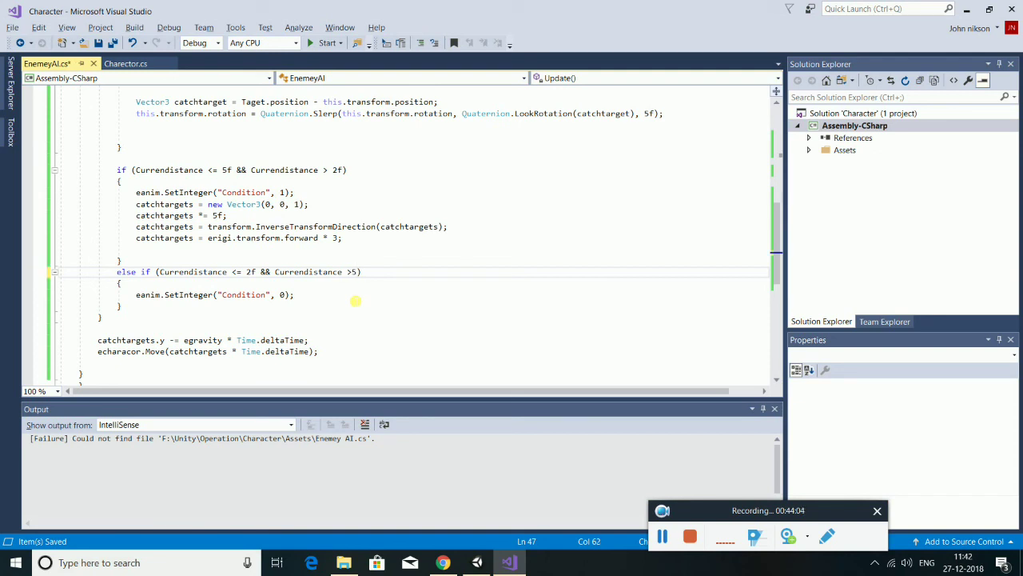
key("ctrl+s")
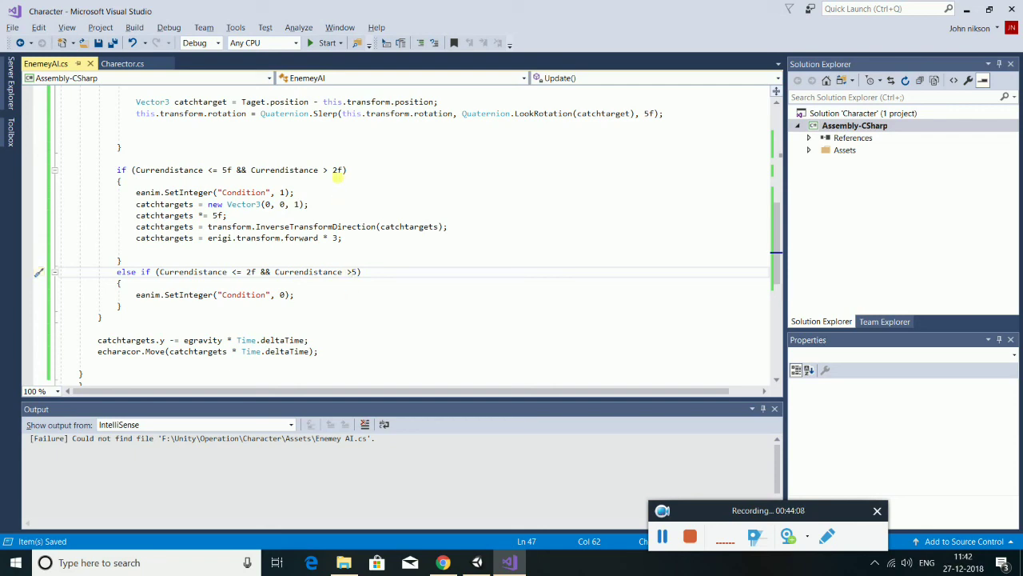
key("alt+Tab")
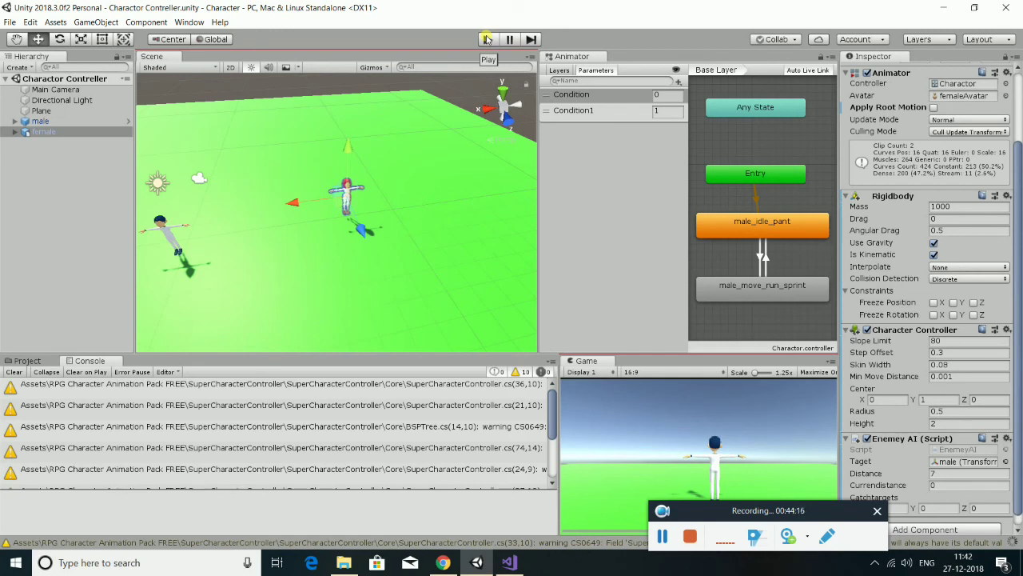
Run another play test, watching the enemy close to 0.88 units, then stop the game.
left_click(487, 40)
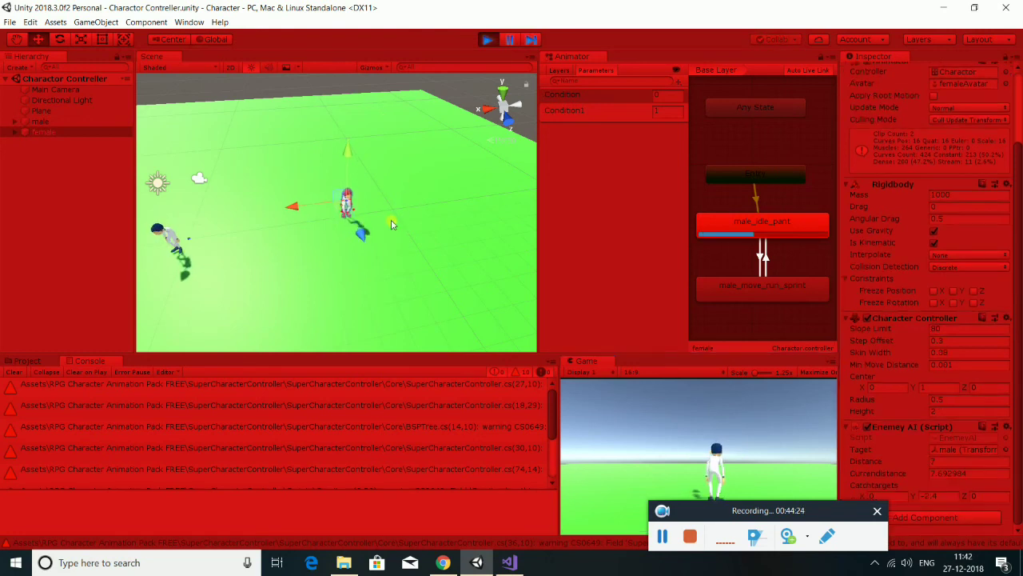
left_click(624, 412)
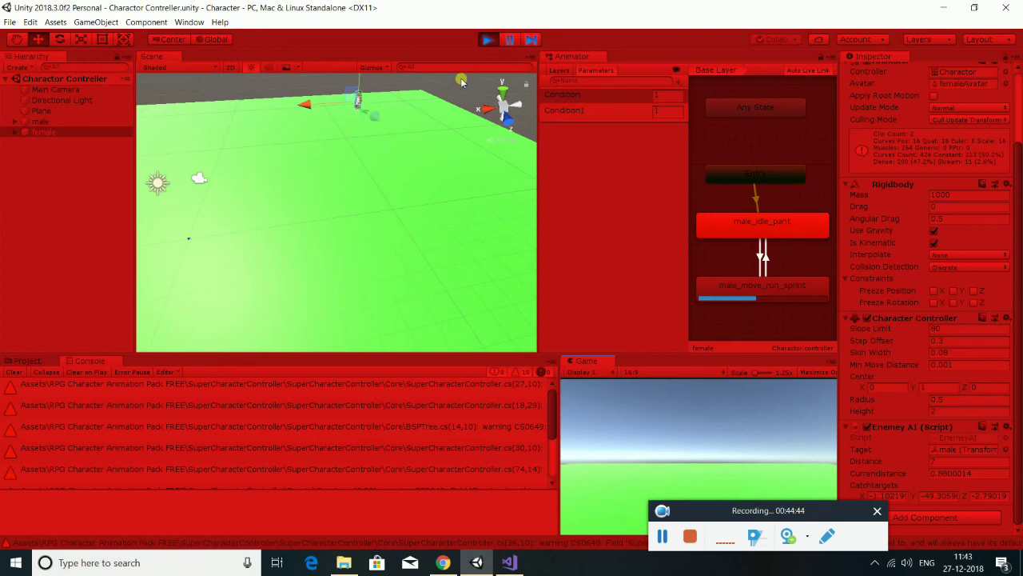
left_click(488, 39)
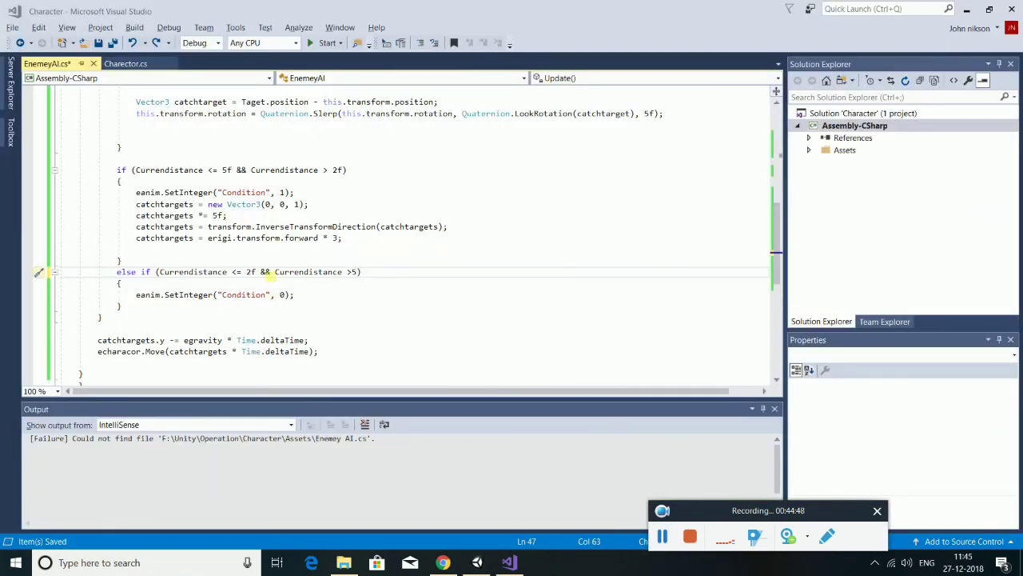
Delete '&& Currendistance >5' from the existing else-if condition.
left_click_drag(255, 272, 298, 272)
left_click(357, 272)
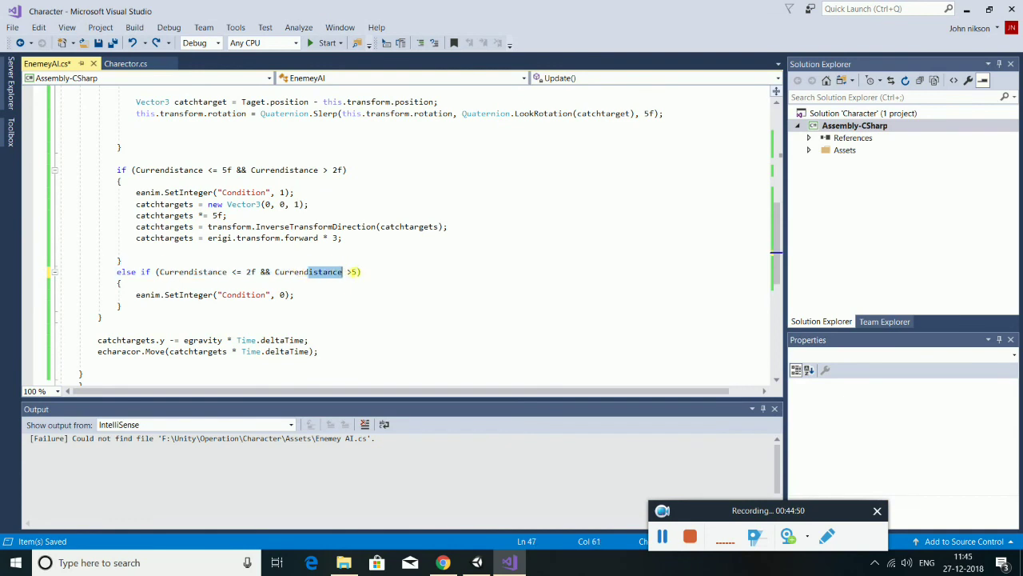
left_click_drag(358, 271, 275, 272)
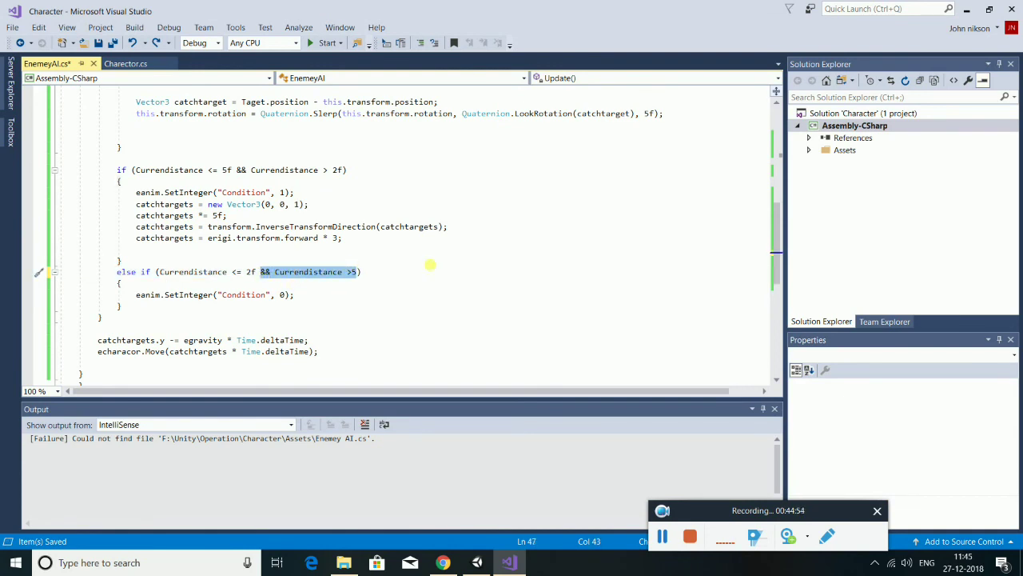
key("BackSpace")
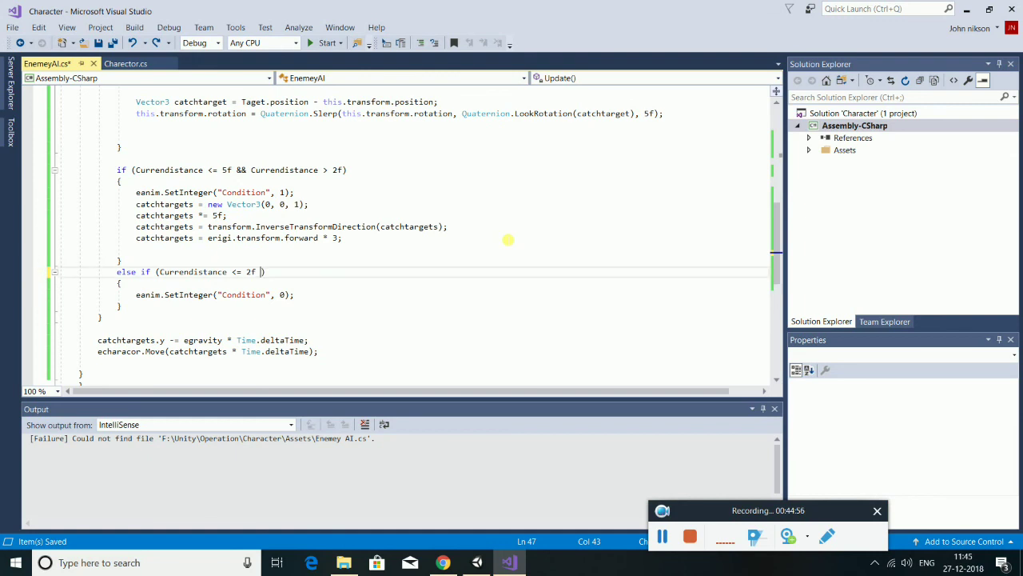
Add a new 'else if (Currendistance > 5f)' line below the existing else-if block.
left_click(143, 307)
key("Return")
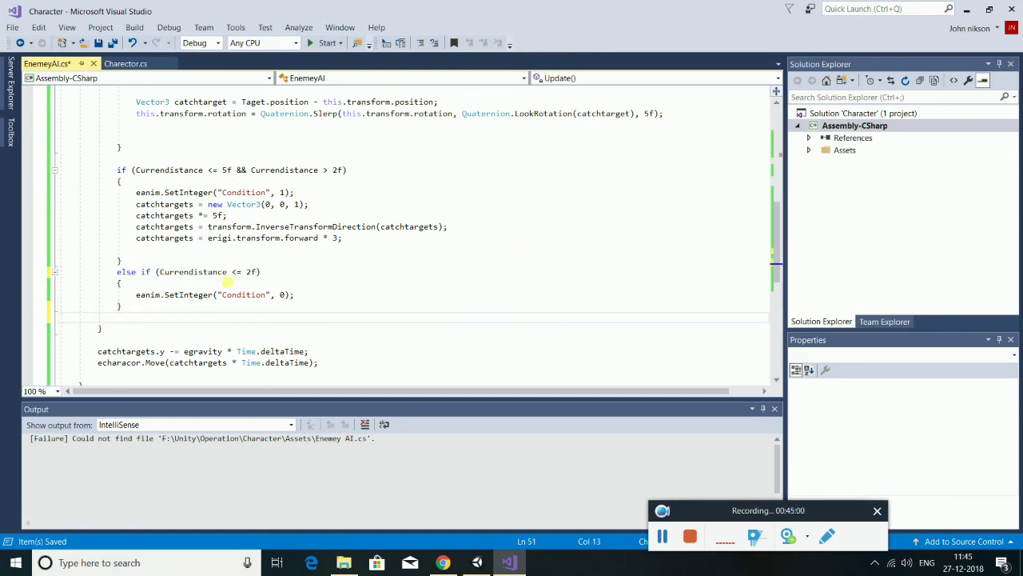
key("Return")
type("else ")
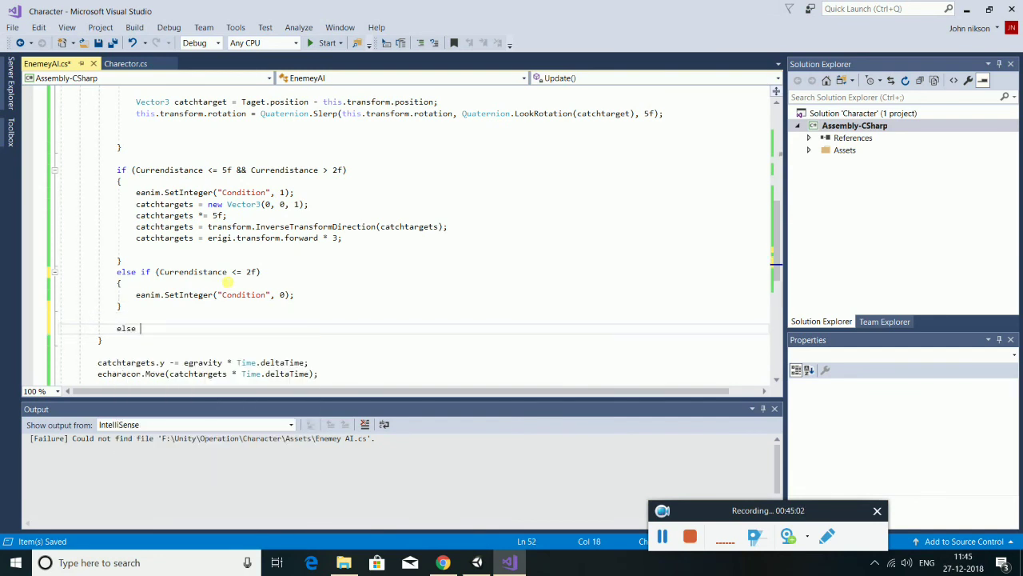
type("if()")
type("&& Currendistance > 5")
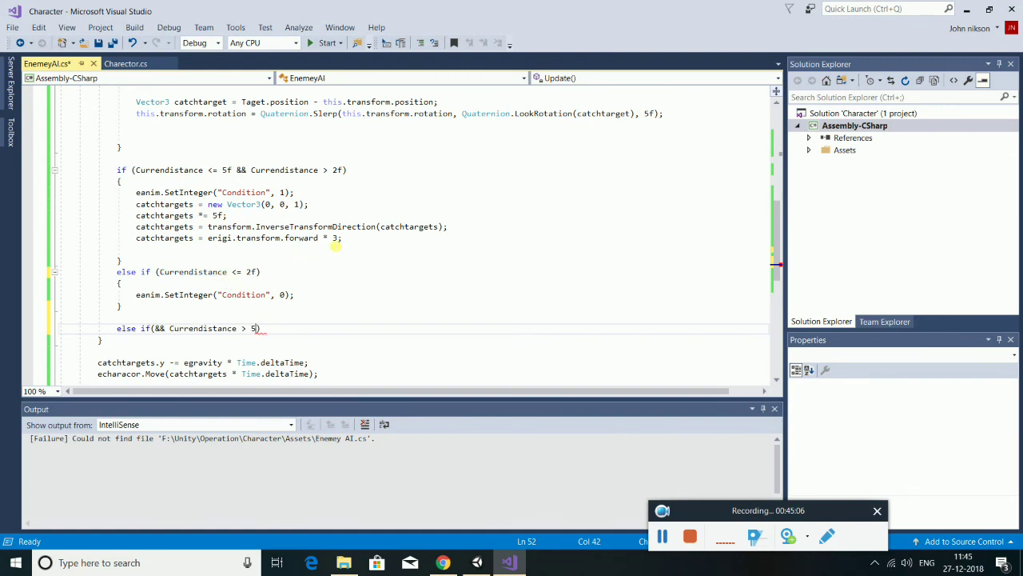
left_click(169, 328)
key("BackSpace")
key("BackSpace")
key("BackSpace")
left_click(242, 328)
type("f")
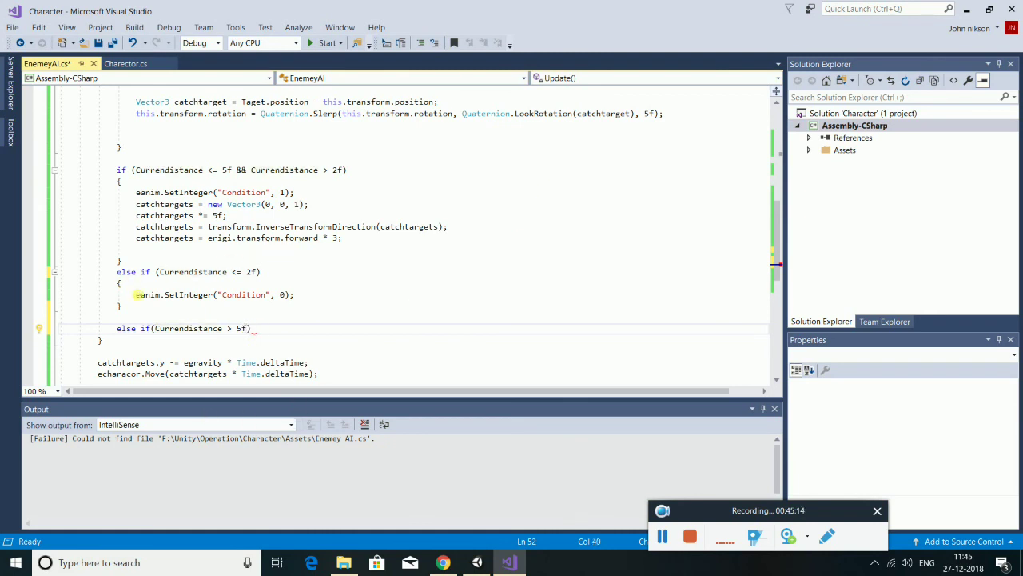
Give the new branch braces and paste in the line setting Condition to 0.
left_click_drag(136, 294, 304, 301)
key("ctrl+c")
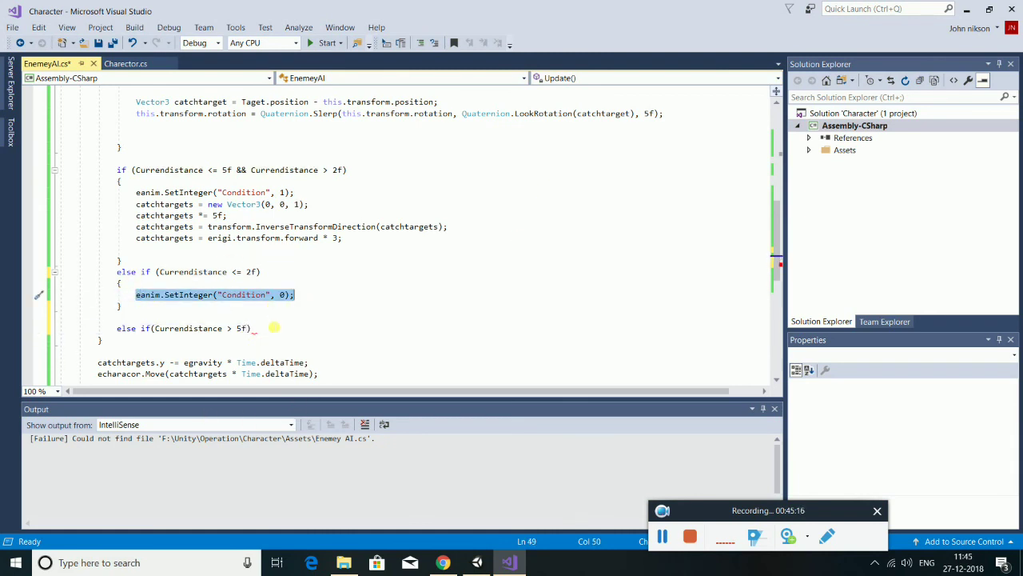
left_click(273, 327)
type("{ }")
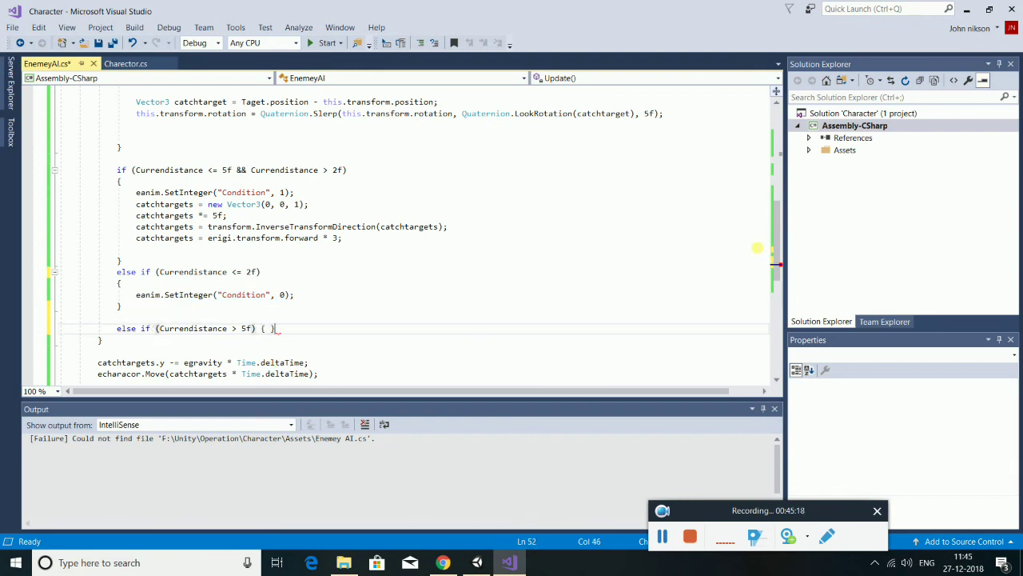
key("Return")
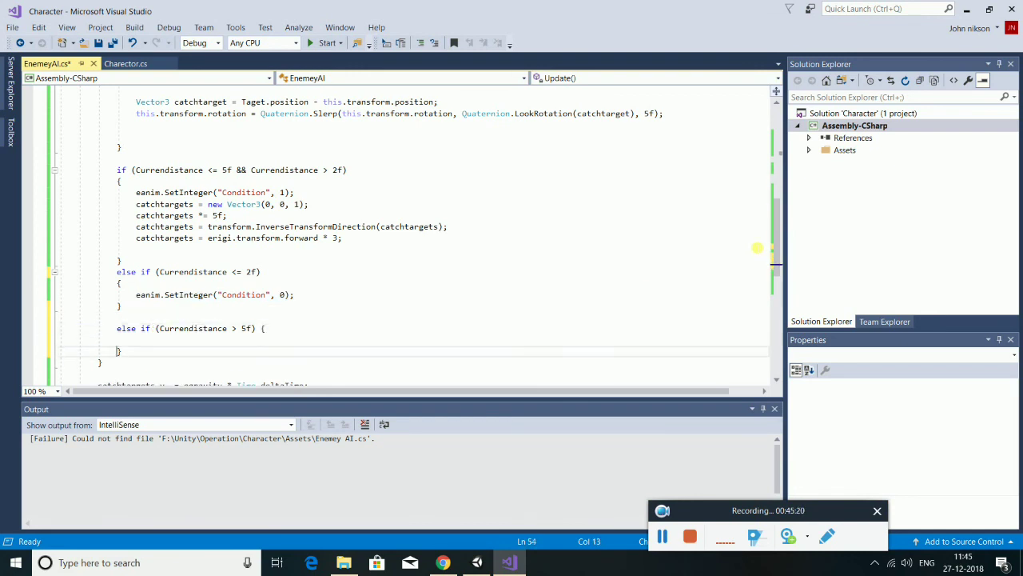
key("ctrl+v")
Save EnemyAI.cs and start the game in Unity to test it.
key("ctrl+s")
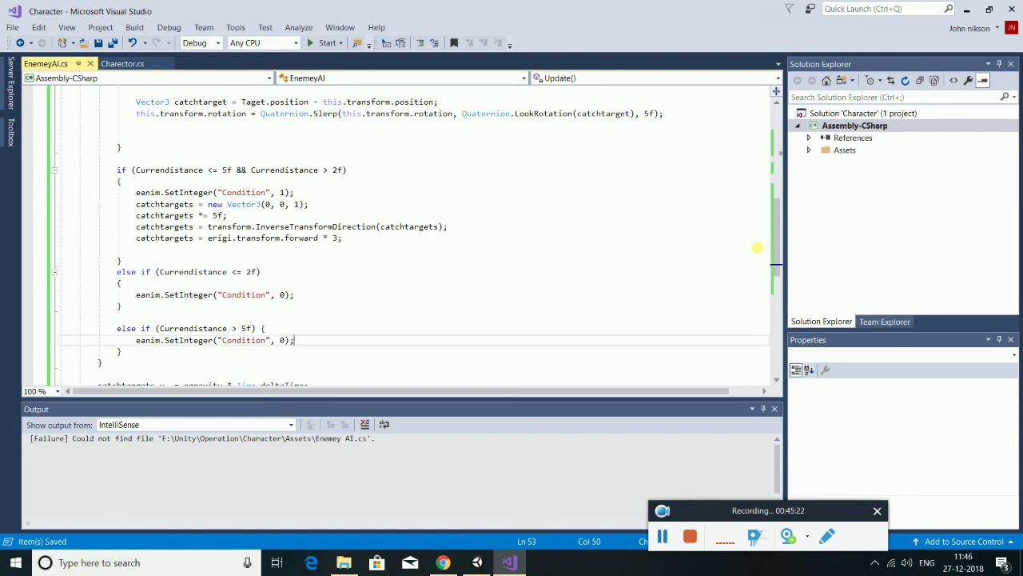
key("alt+Tab")
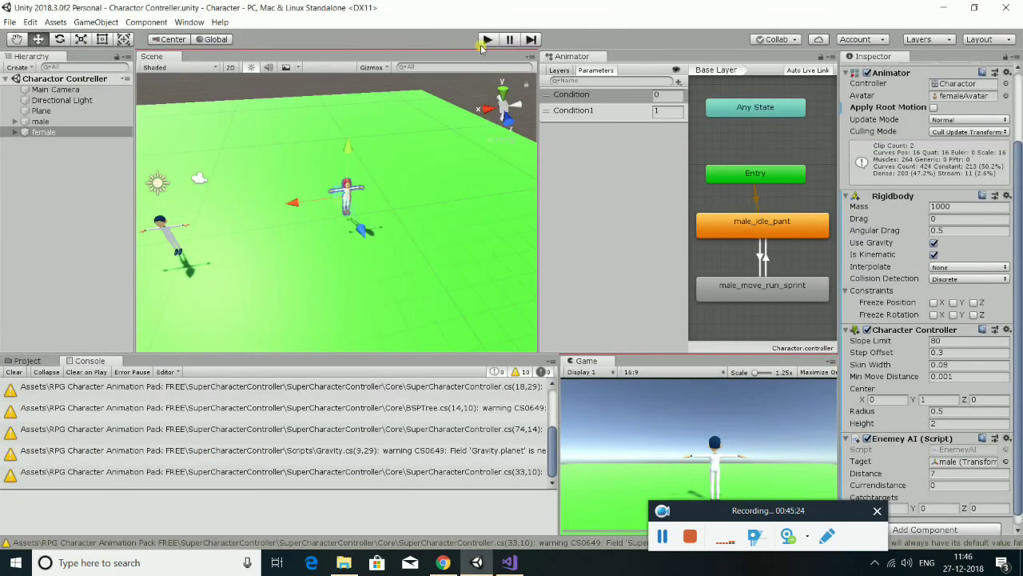
left_click(486, 39)
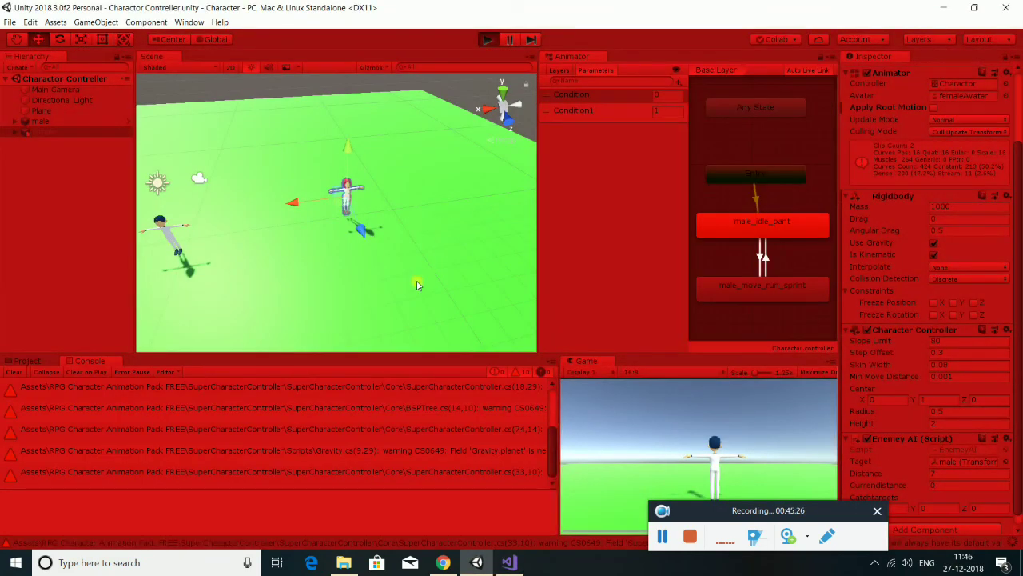
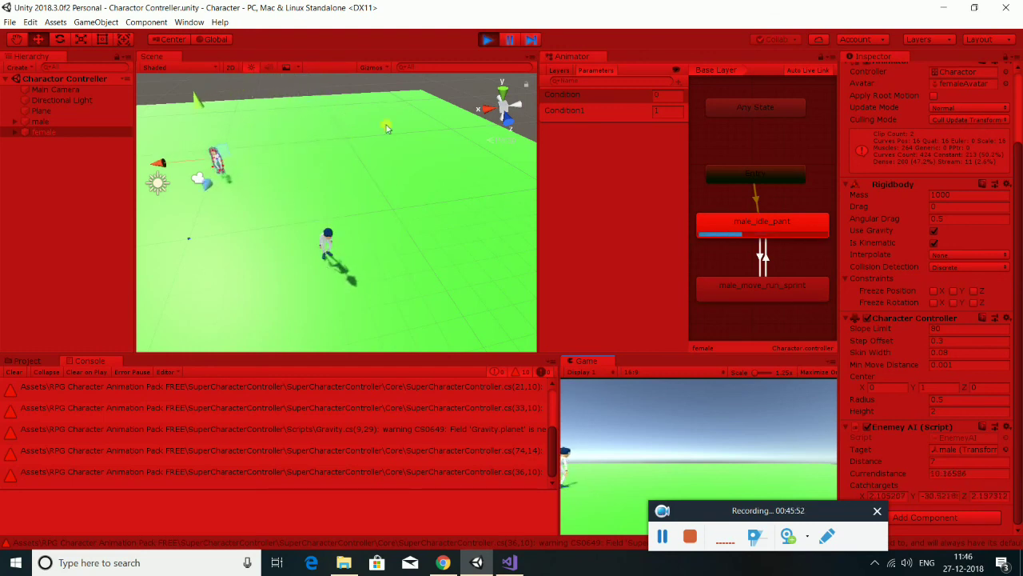
Exit Play mode and switch to the EnemeyAI.cs script in Visual Studio.
key("ctrl+p")
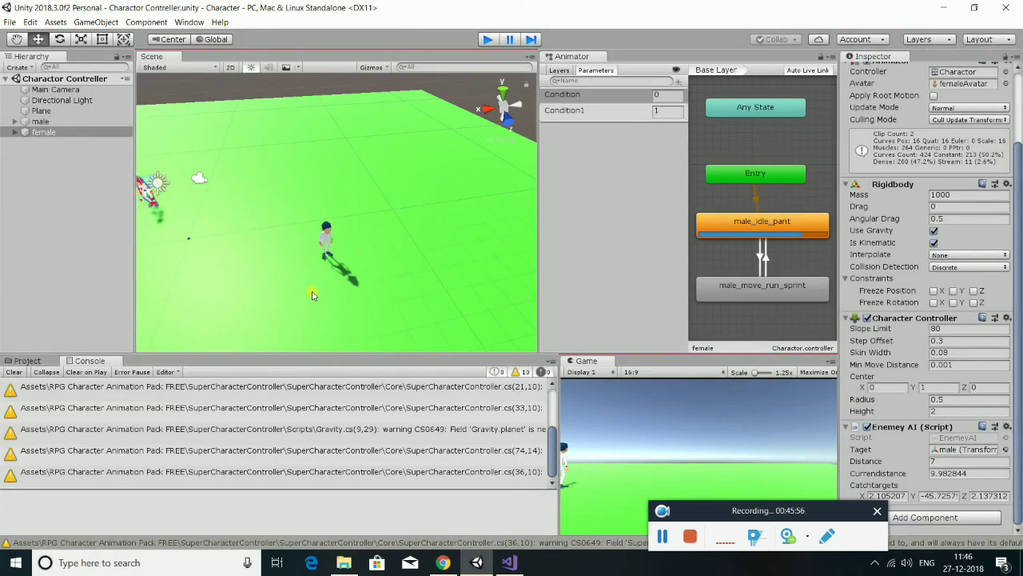
key("alt+Tab")
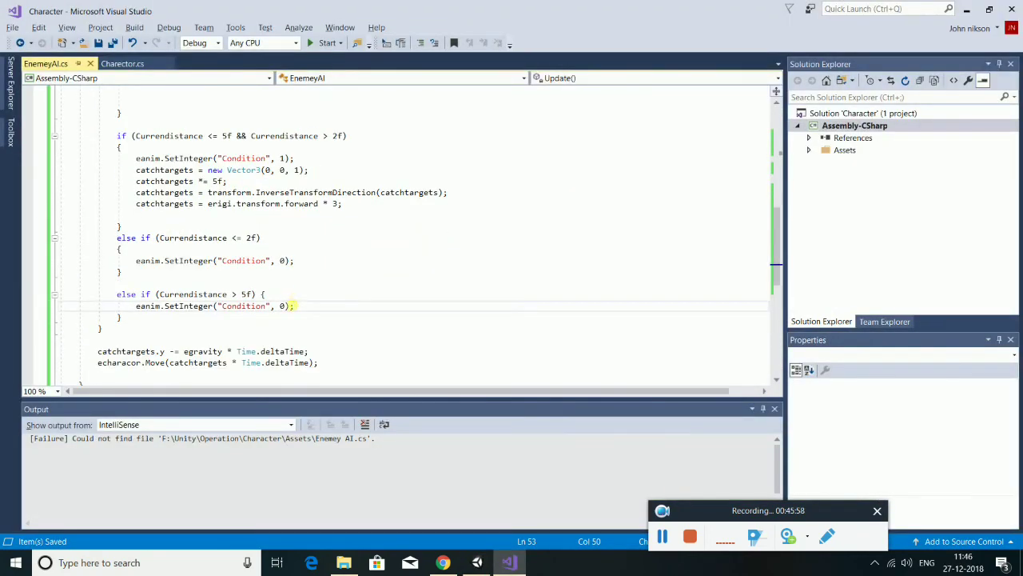
Copy the 'catchtargets = new Vector3(0, 0, 1);' line into the Currendistance > 5f branch.
scroll(293, 305, "down", 2)
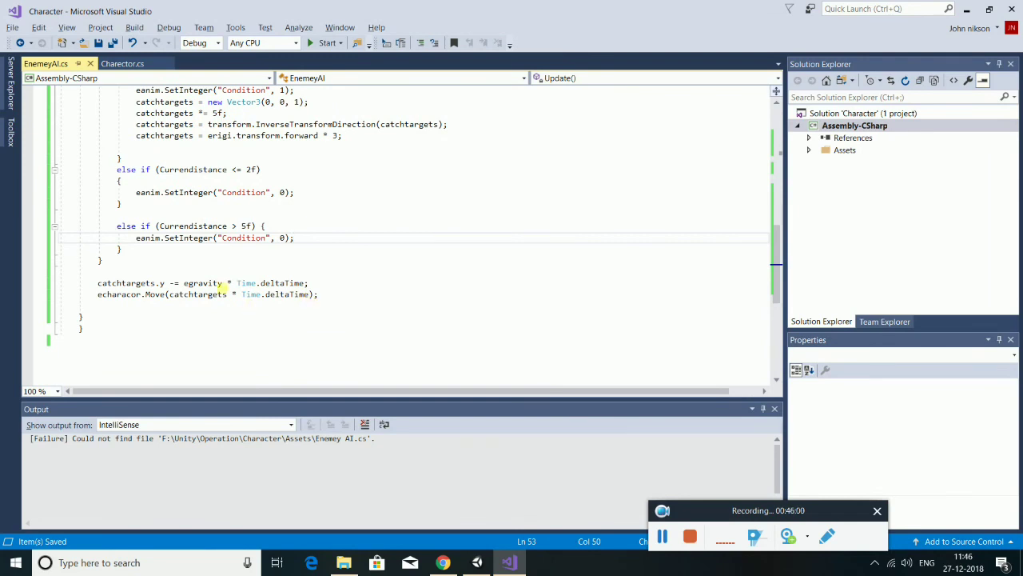
scroll(254, 249, "up", 1)
scroll(206, 217, "up", 1)
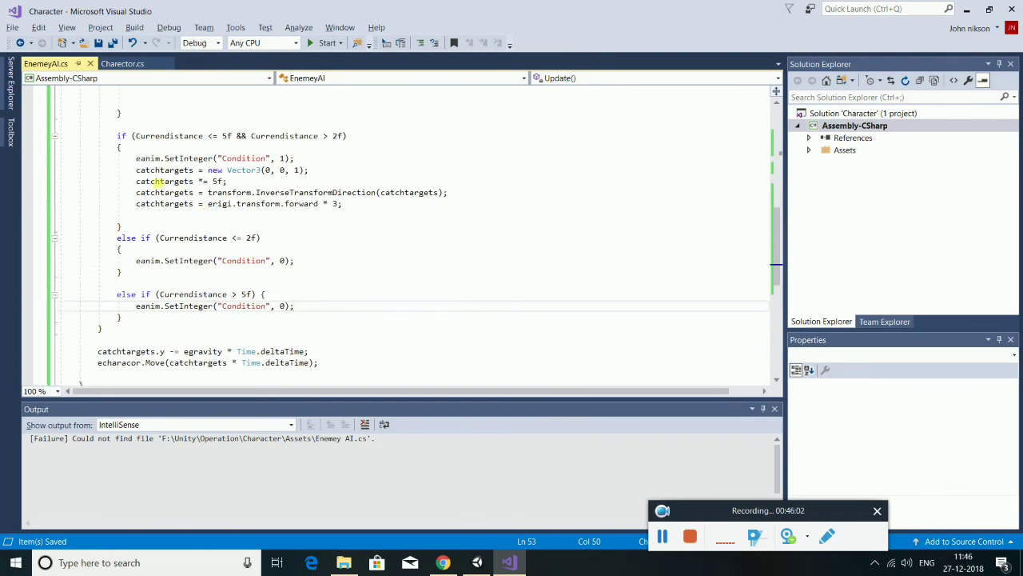
scroll(174, 190, "up", 1)
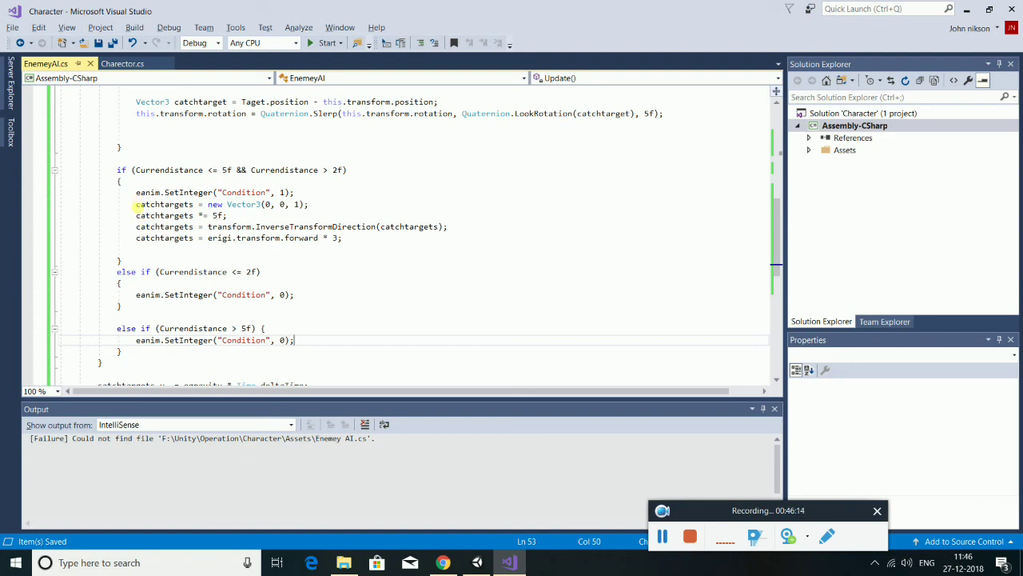
left_click_drag(134, 204, 309, 203)
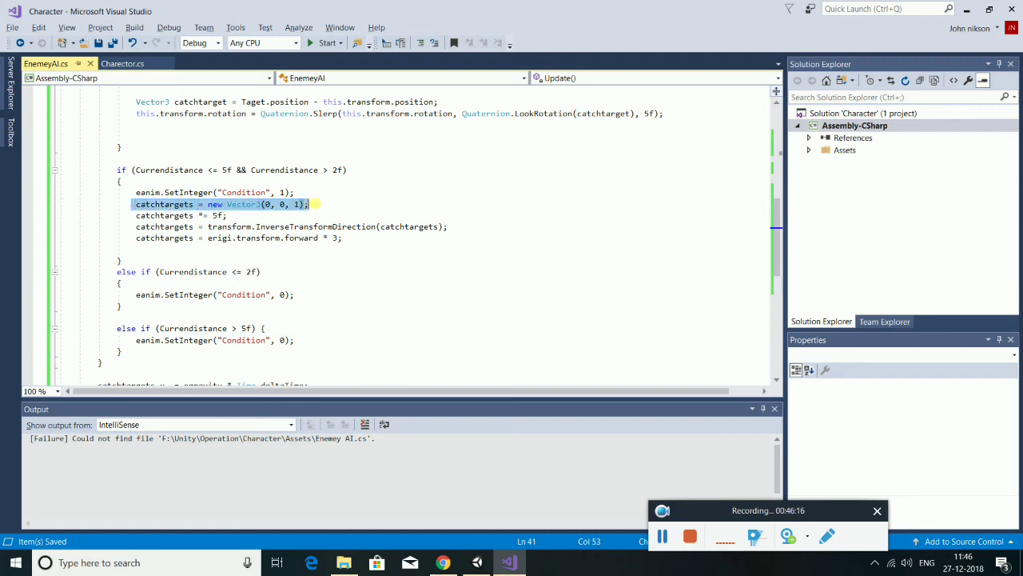
scroll(324, 239, "down", 2)
scroll(240, 271, "down", 2)
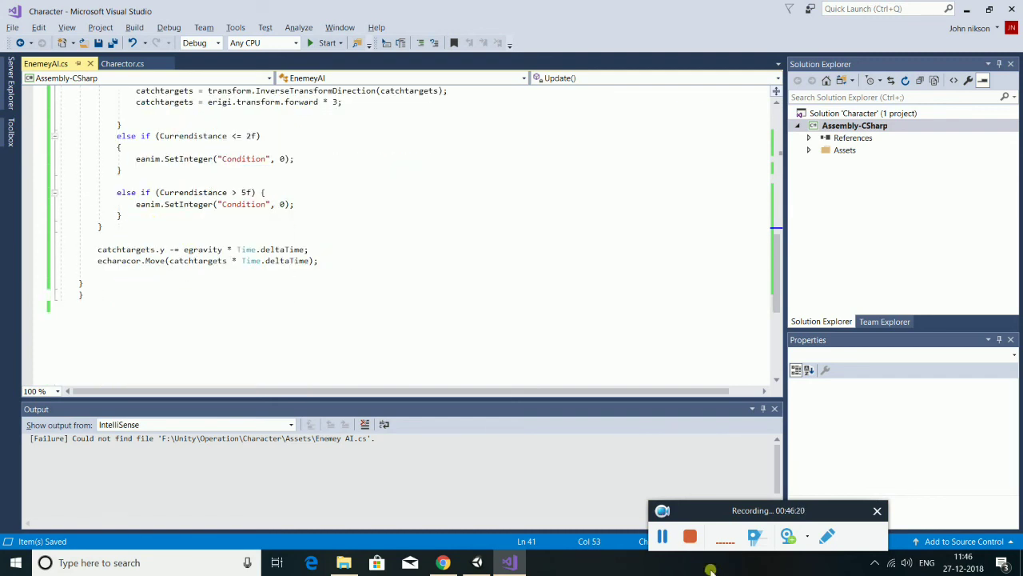
left_click(297, 204)
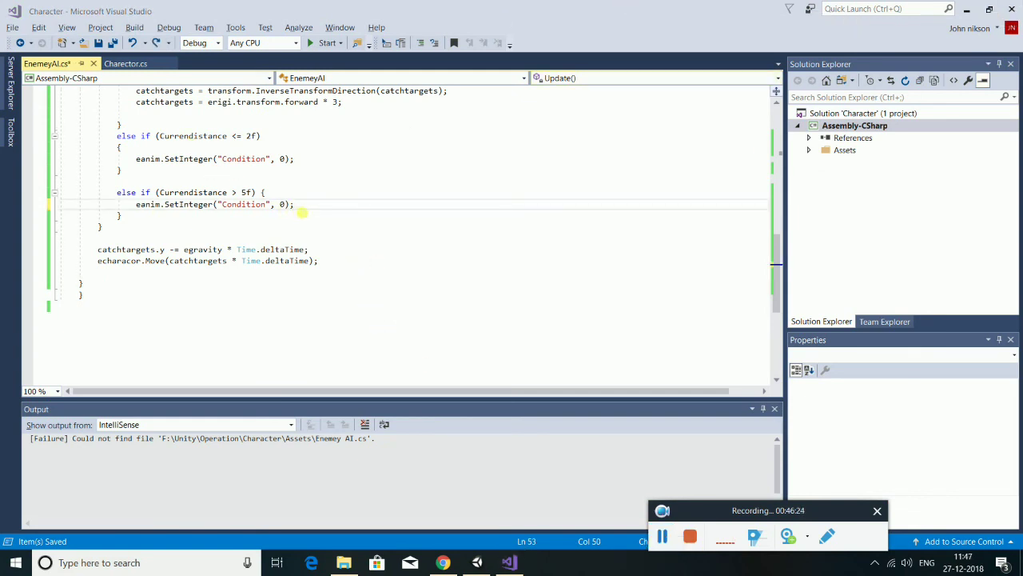
key("Return")
type("catchtargets = new Vector3(0, 0, 1);")
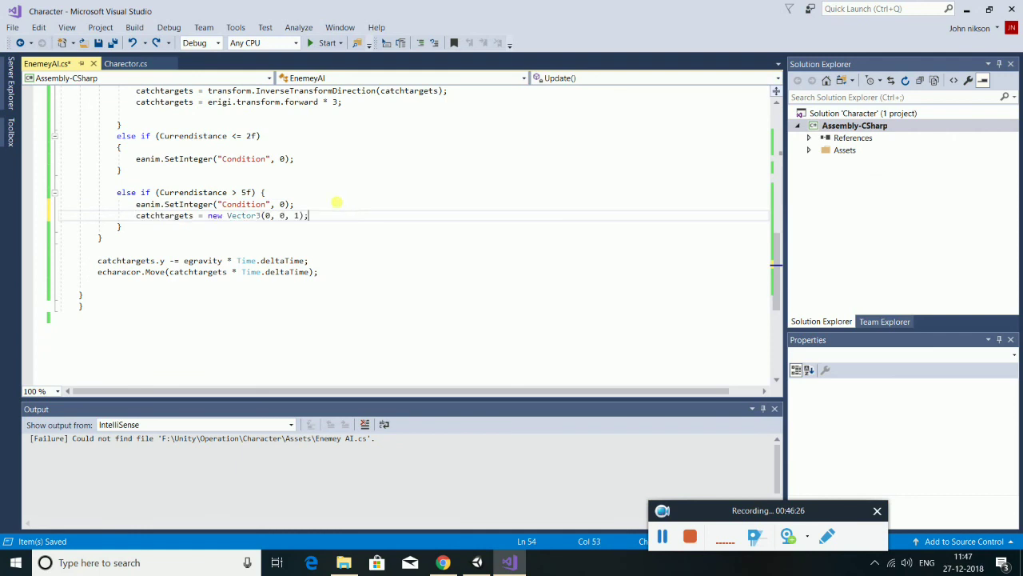
Change the copied vector to Vector3(0, 0, 0), then start a new play test in Unity.
left_click(295, 215)
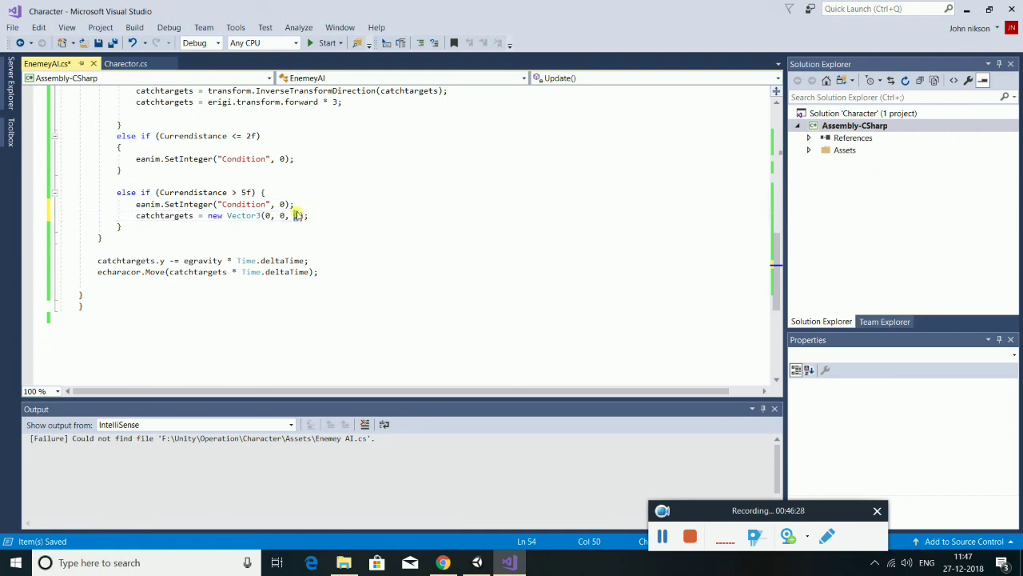
type("0")
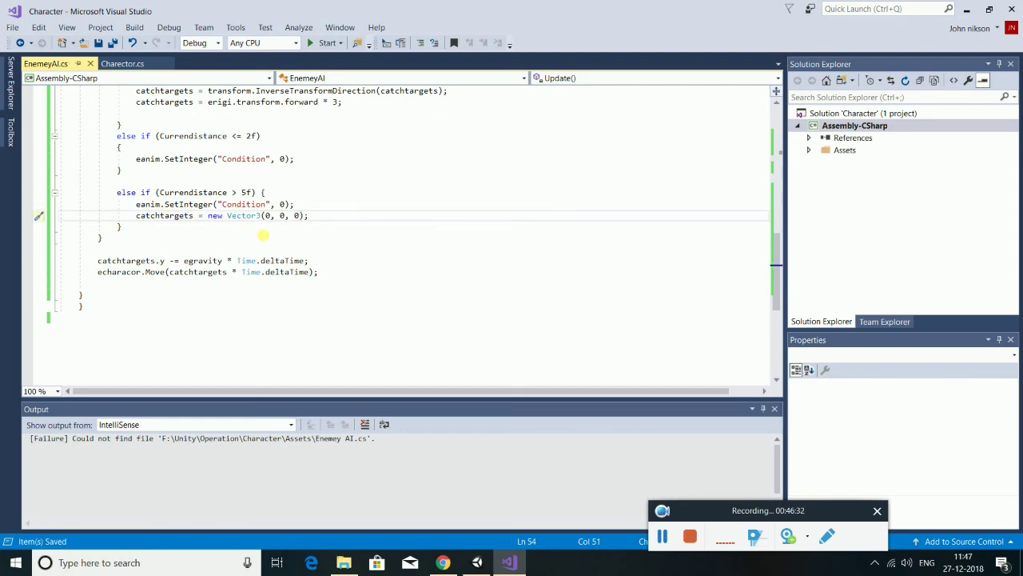
key("alt+Tab")
left_click(487, 40)
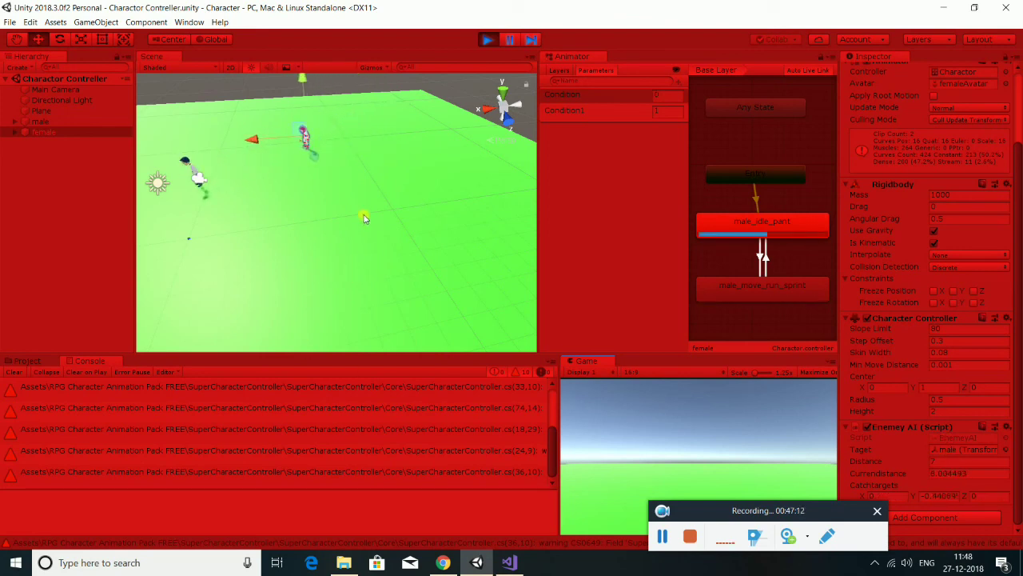
Zoom out the Scene view to watch the enemy idle once the player is far away.
scroll(364, 218, "down", 2)
scroll(335, 222, "down", 2)
scroll(302, 227, "down", 2)
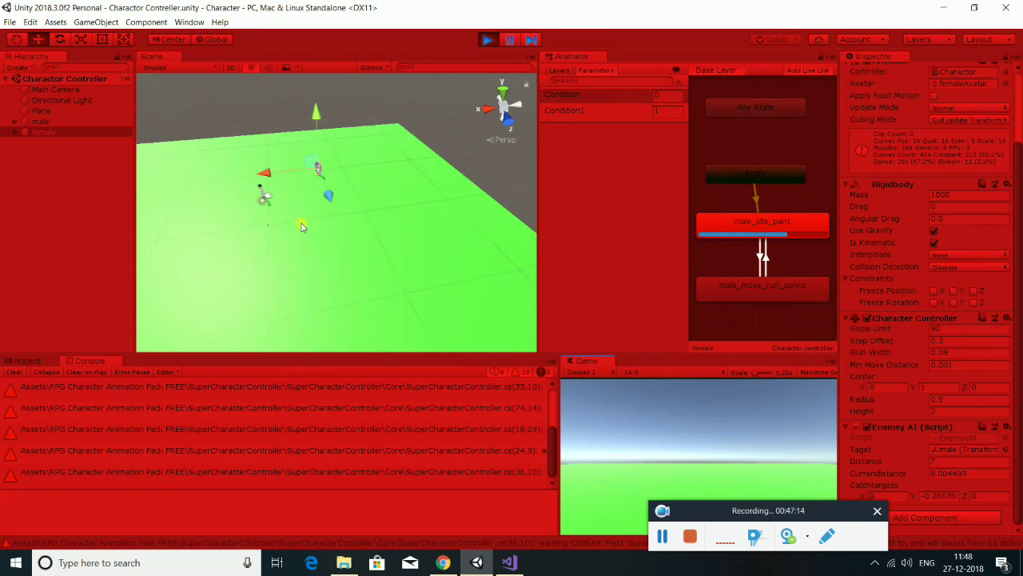
scroll(301, 227, "up", 2)
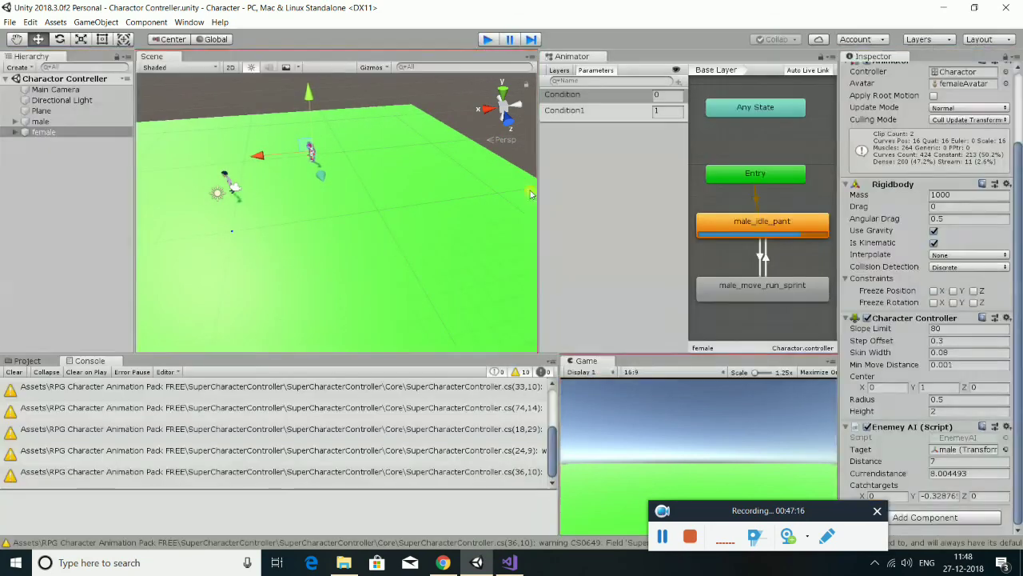